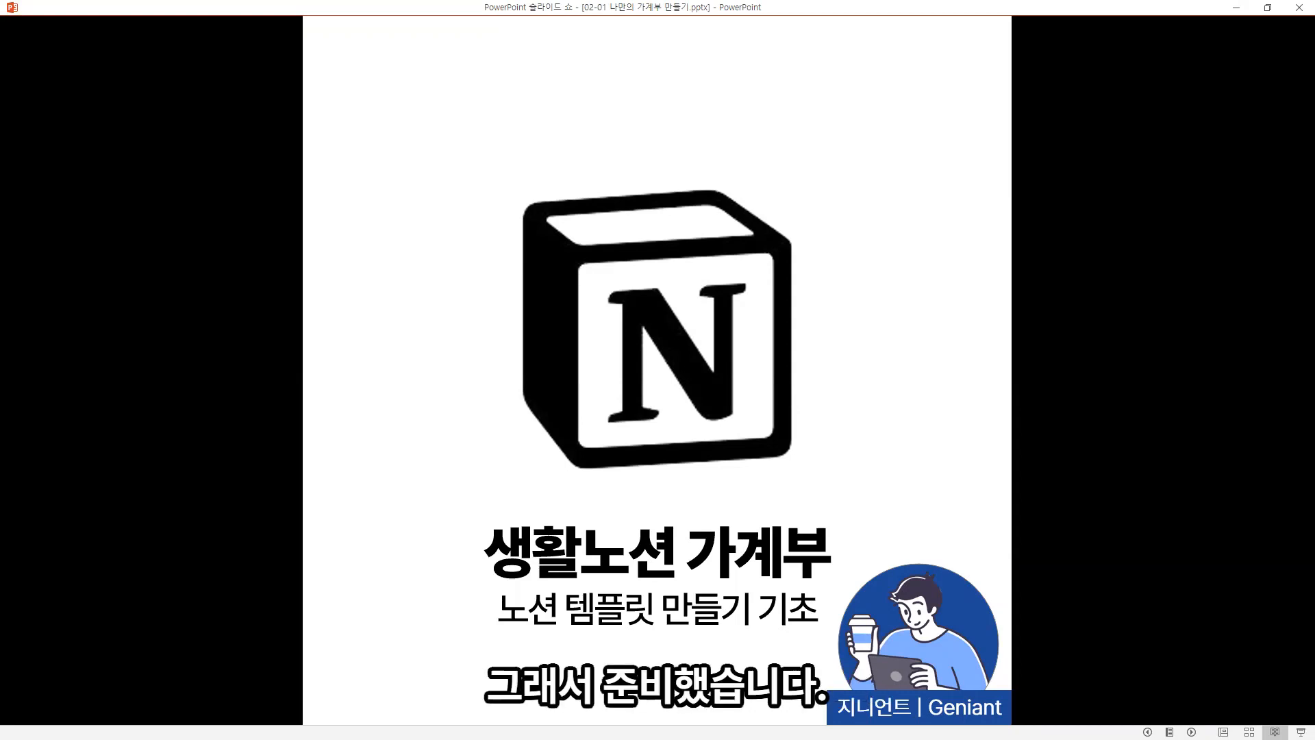
pyautogui.press('Right')
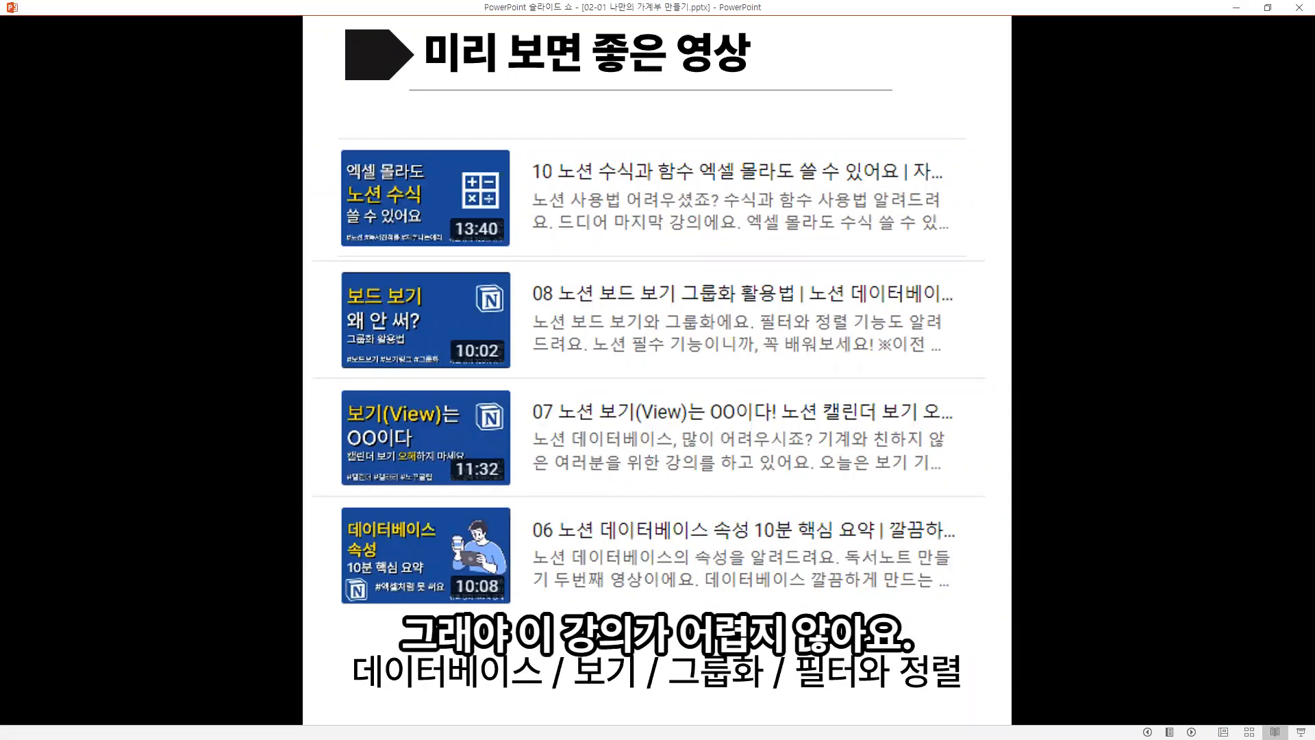
pyautogui.press('Right')
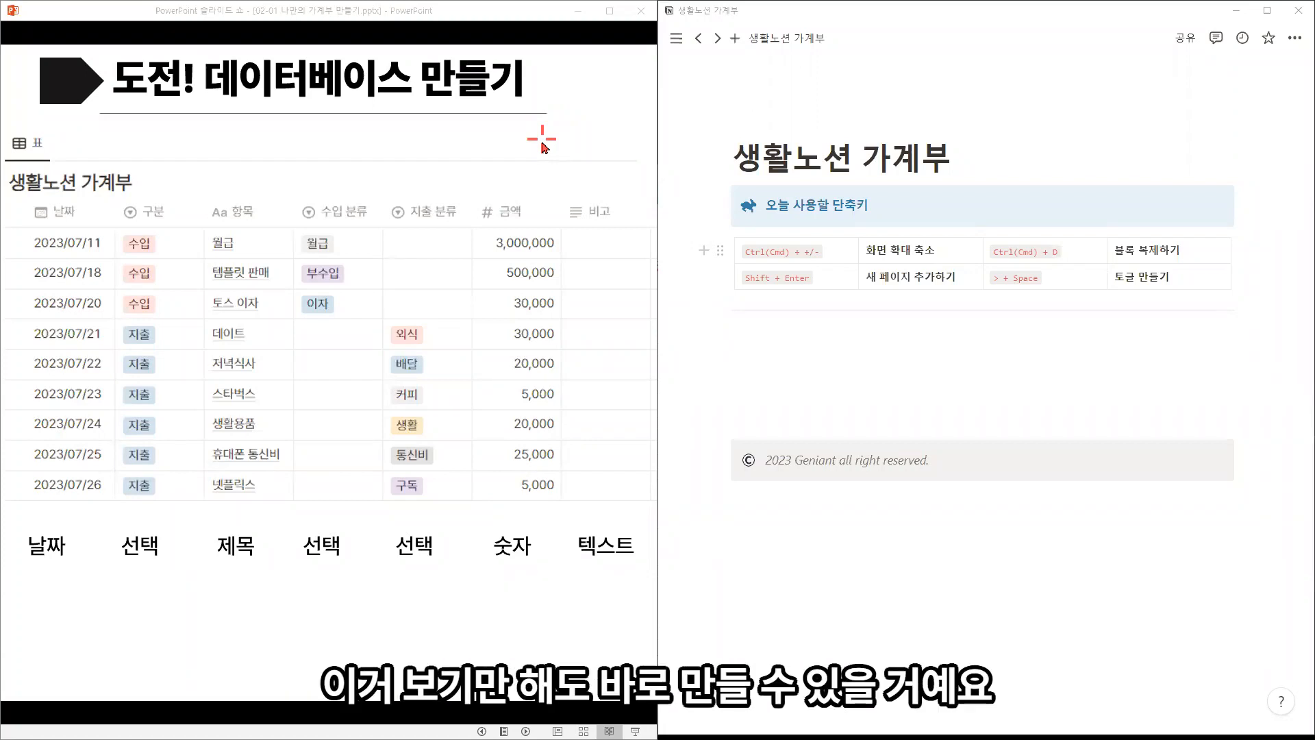
# Step: Insert an inline database below the page's shortcut table and title it "생활노션 가계부"
pyautogui.click(767, 329)
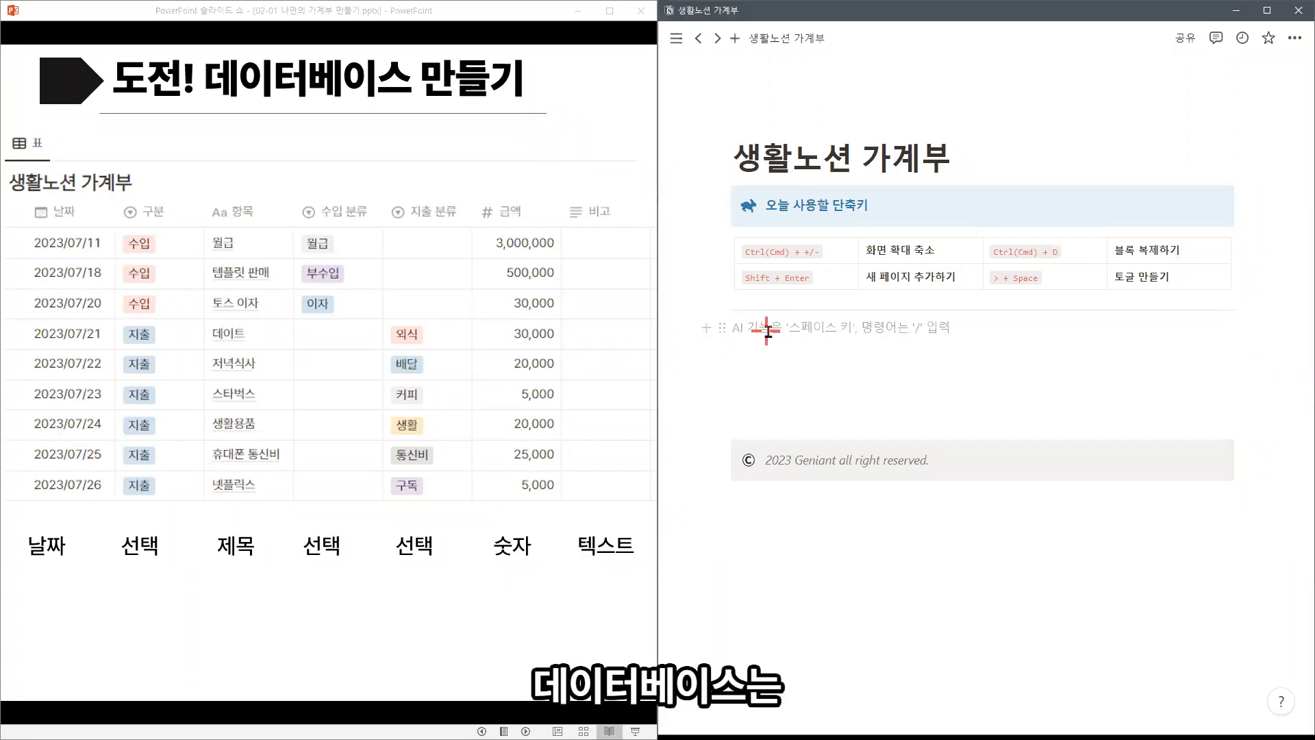
pyautogui.write('/')
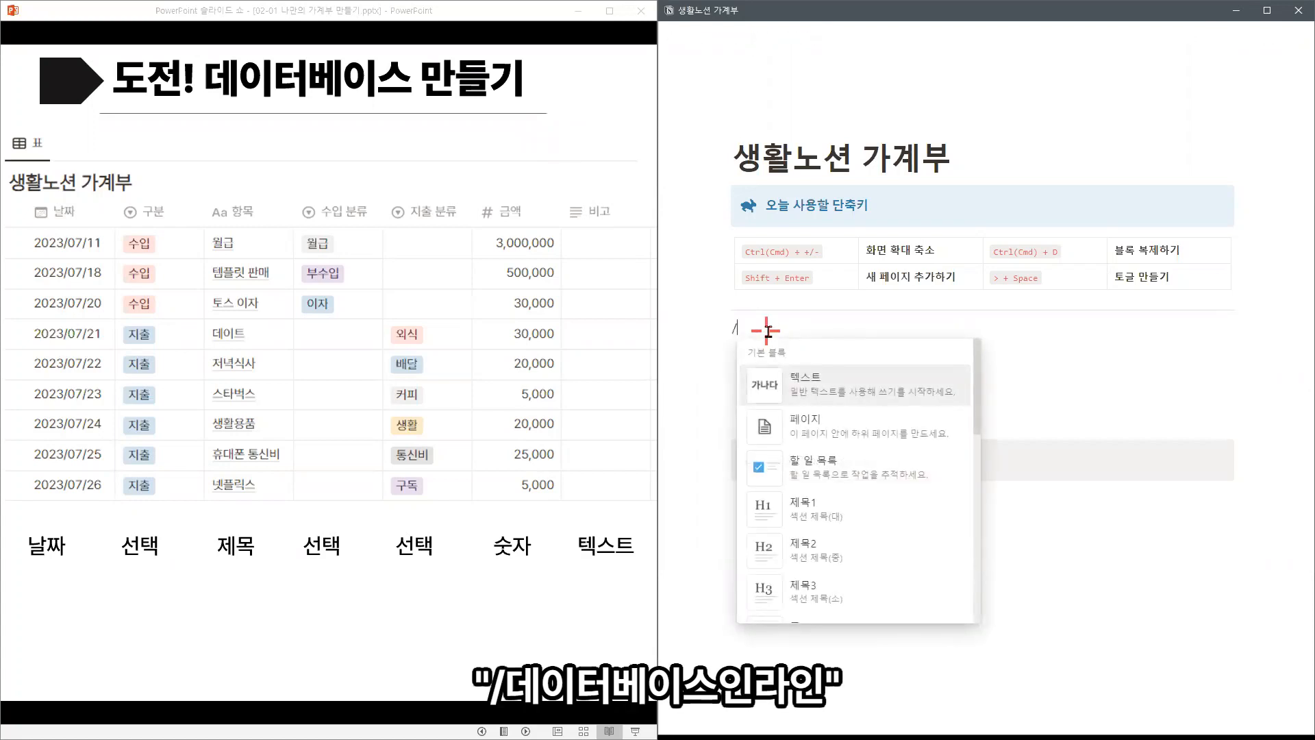
pyautogui.write('데일터베이')
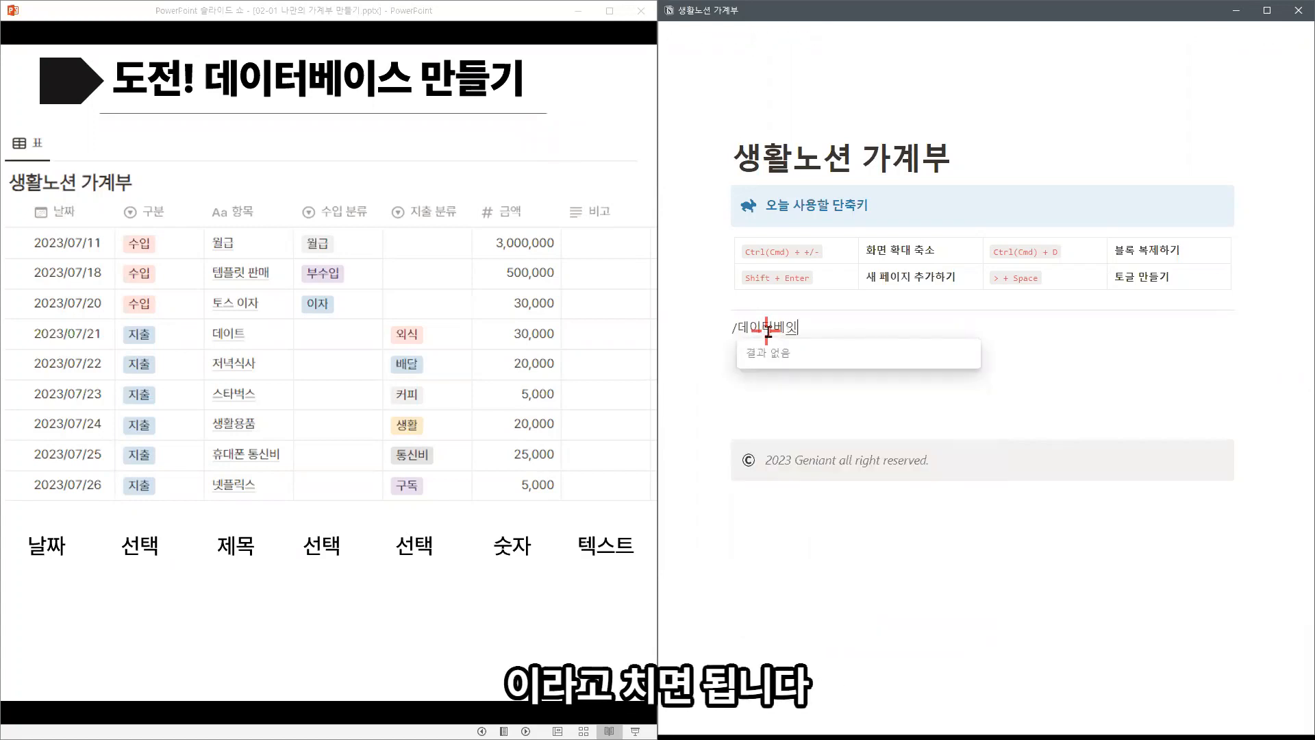
pyautogui.write('스인라인')
pyautogui.click(837, 387)
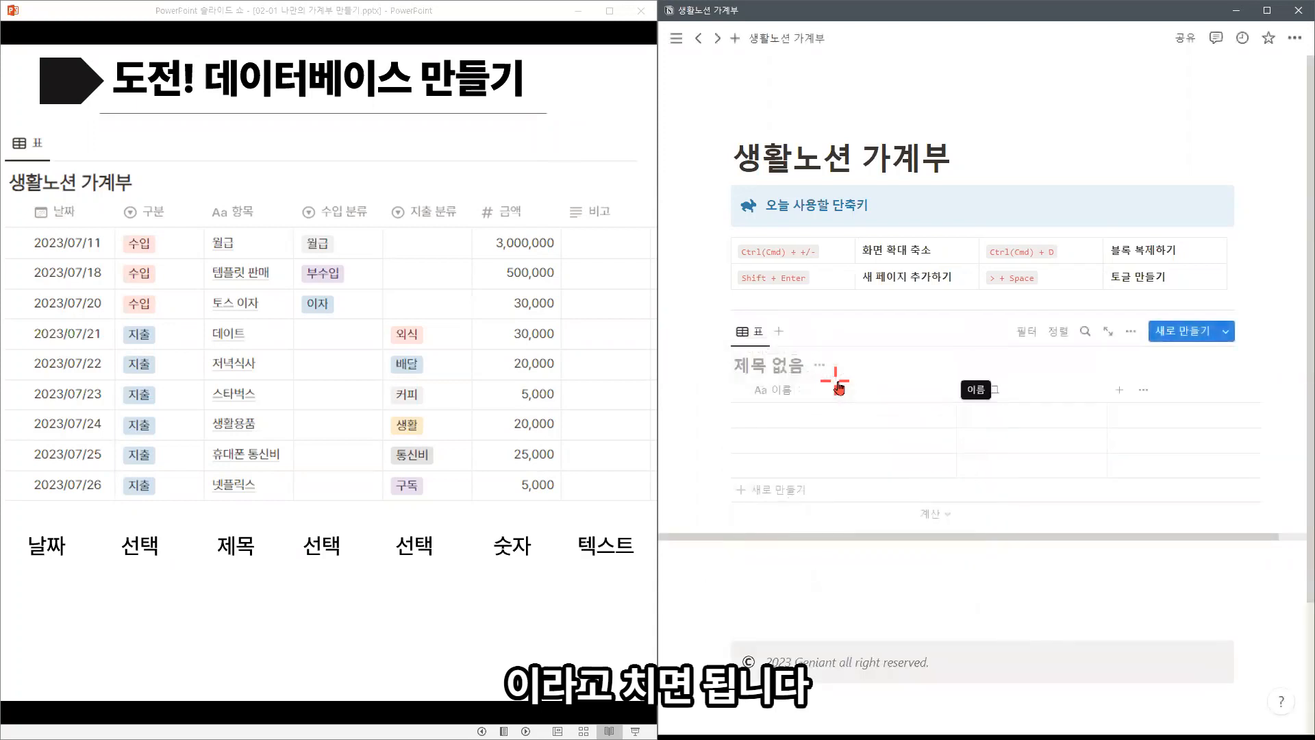
pyautogui.write('생활노션 가계부')
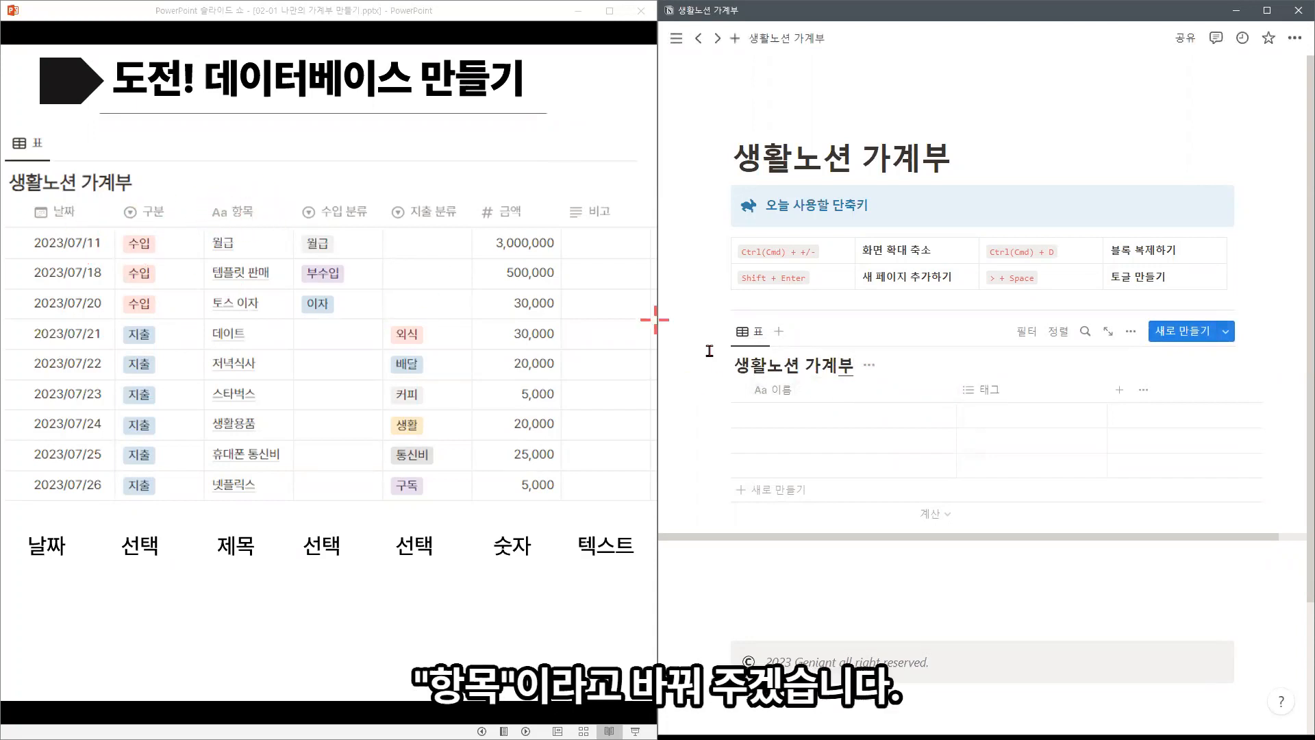
# Step: Rename the database's title property as "항목"
pyautogui.click(809, 390)
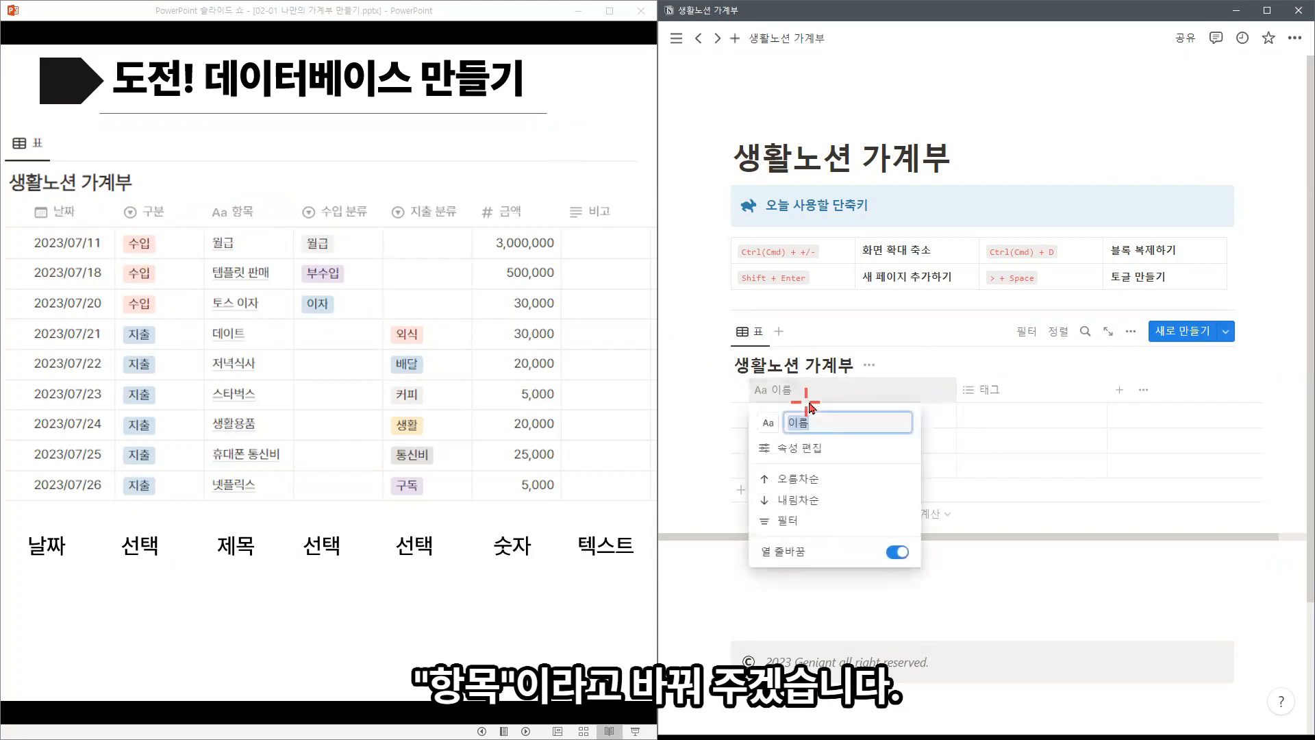
pyautogui.write('항목')
pyautogui.press('Return')
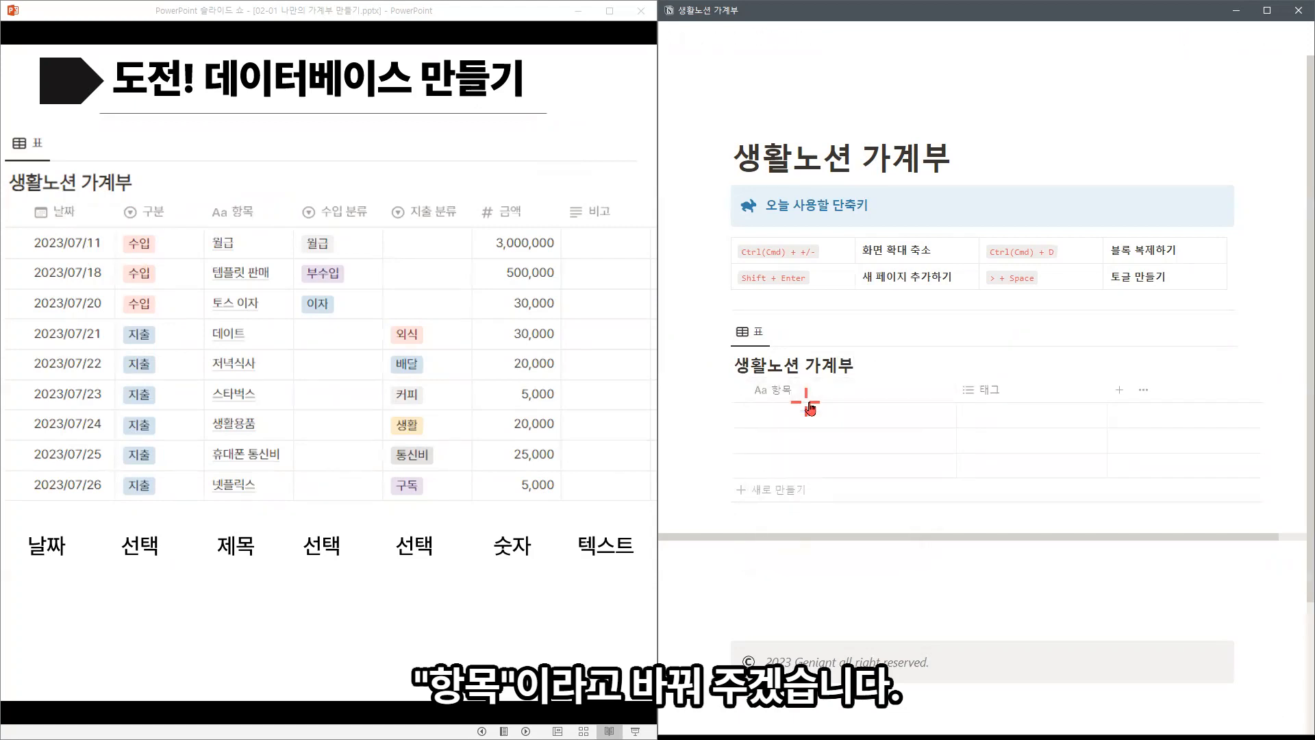
# Step: Delete the 태그 property from the database and narrow the 항목 column
pyautogui.click(990, 402)
pyautogui.click(1034, 594)
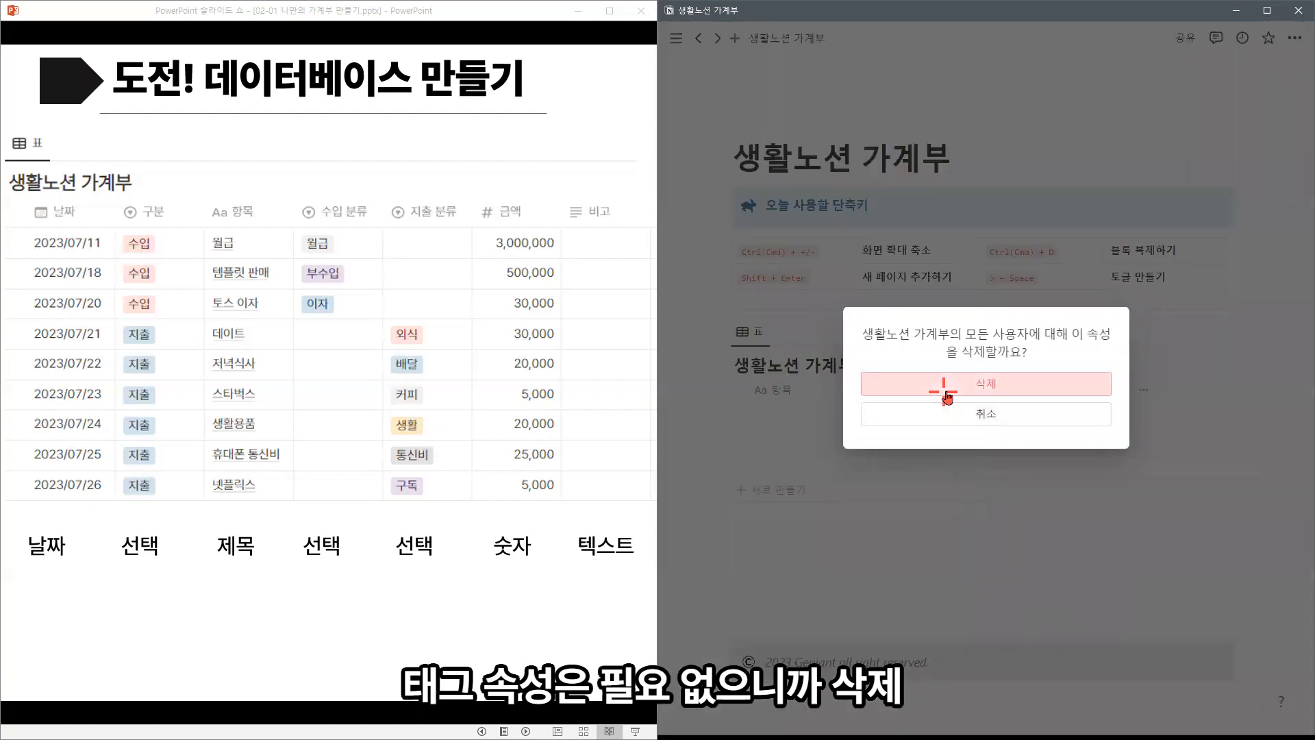
pyautogui.click(947, 395)
pyautogui.moveTo(952, 386); pyautogui.dragTo(808, 392)
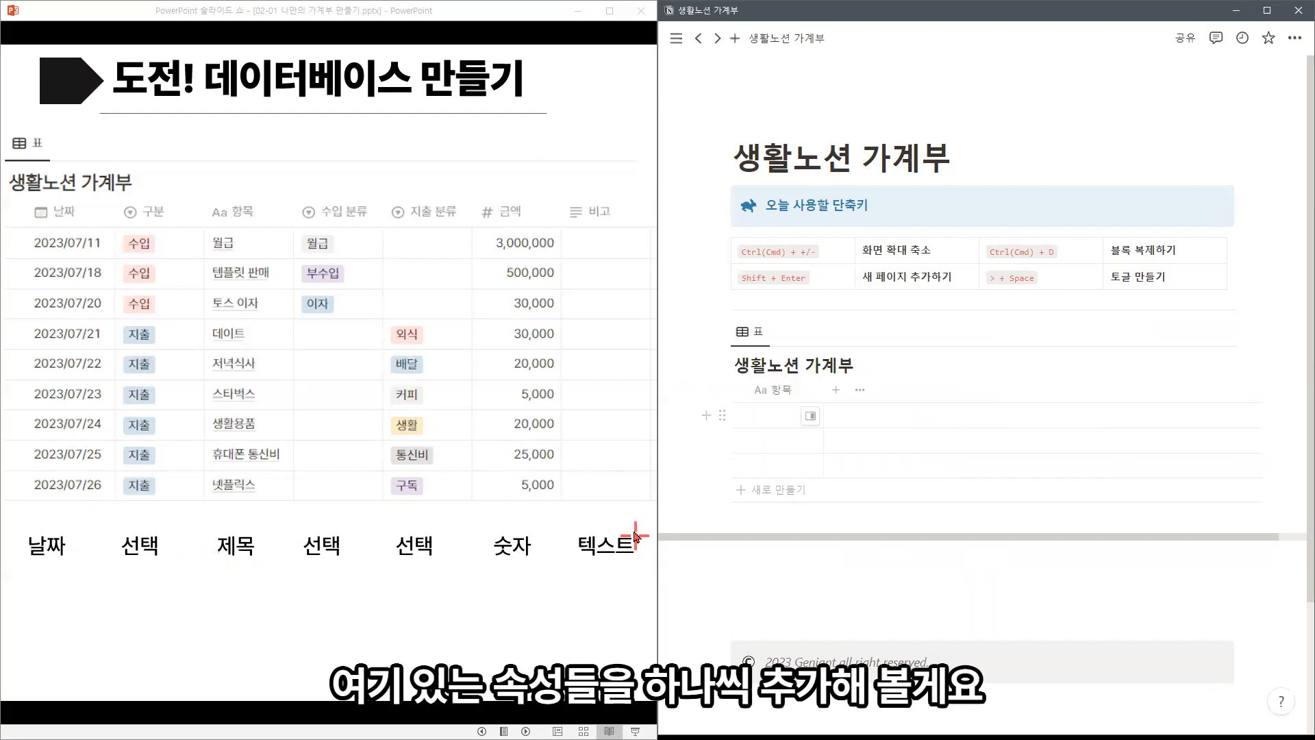
# Step: Add a date-type property named "날짜" to the database
pyautogui.click(835, 389)
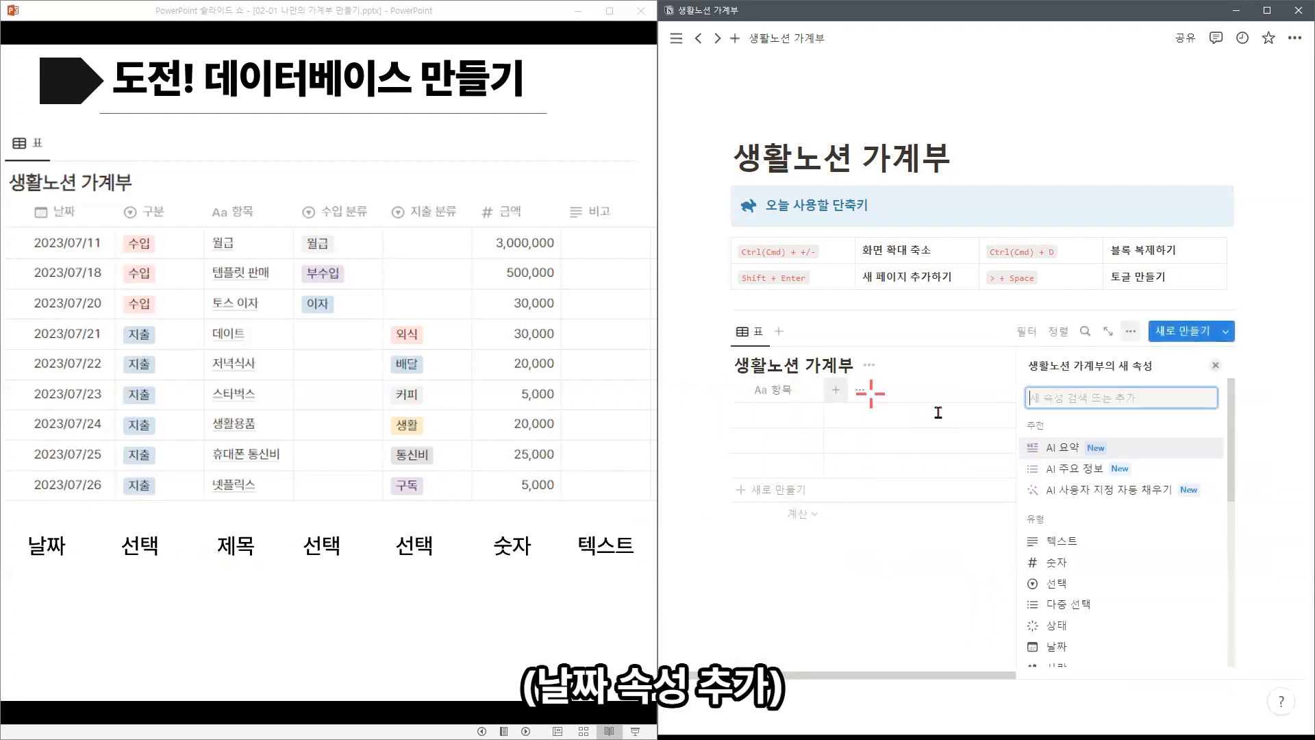
pyautogui.click(1081, 583)
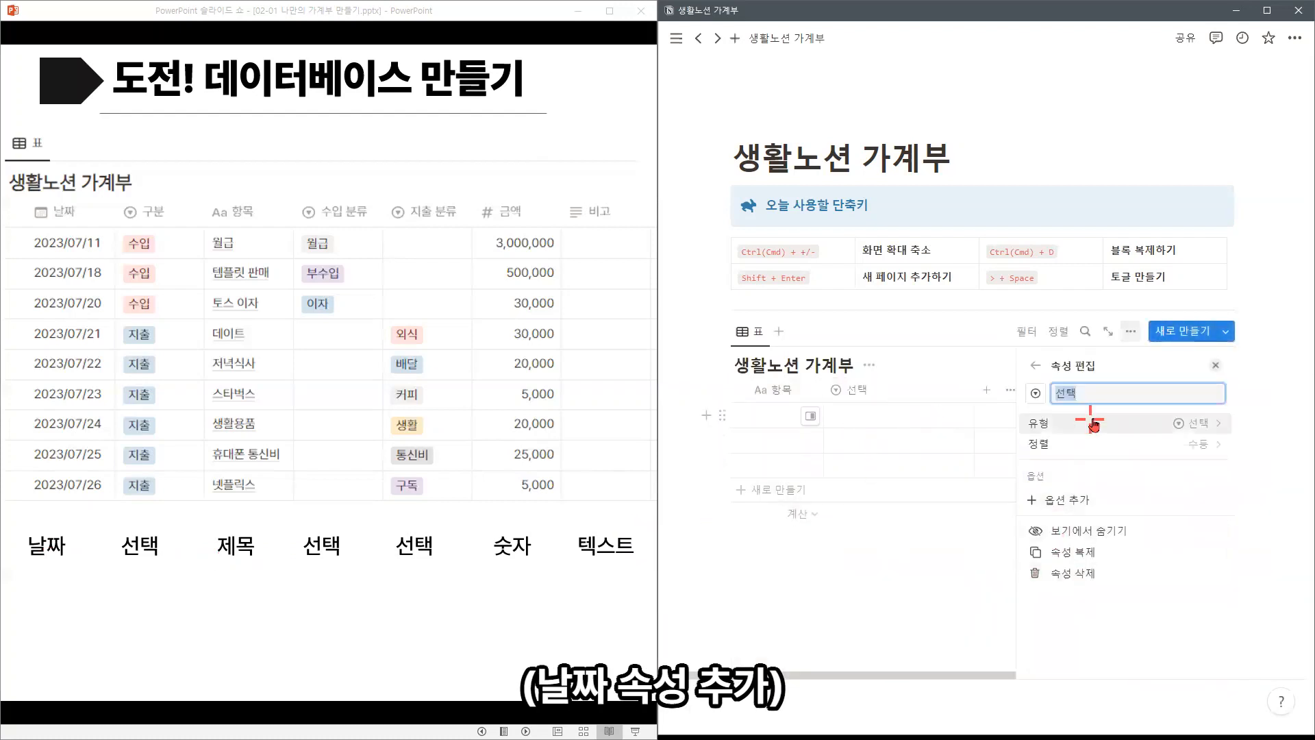
pyautogui.click(1087, 420)
pyautogui.click(1069, 644)
pyautogui.press('BackSpace')
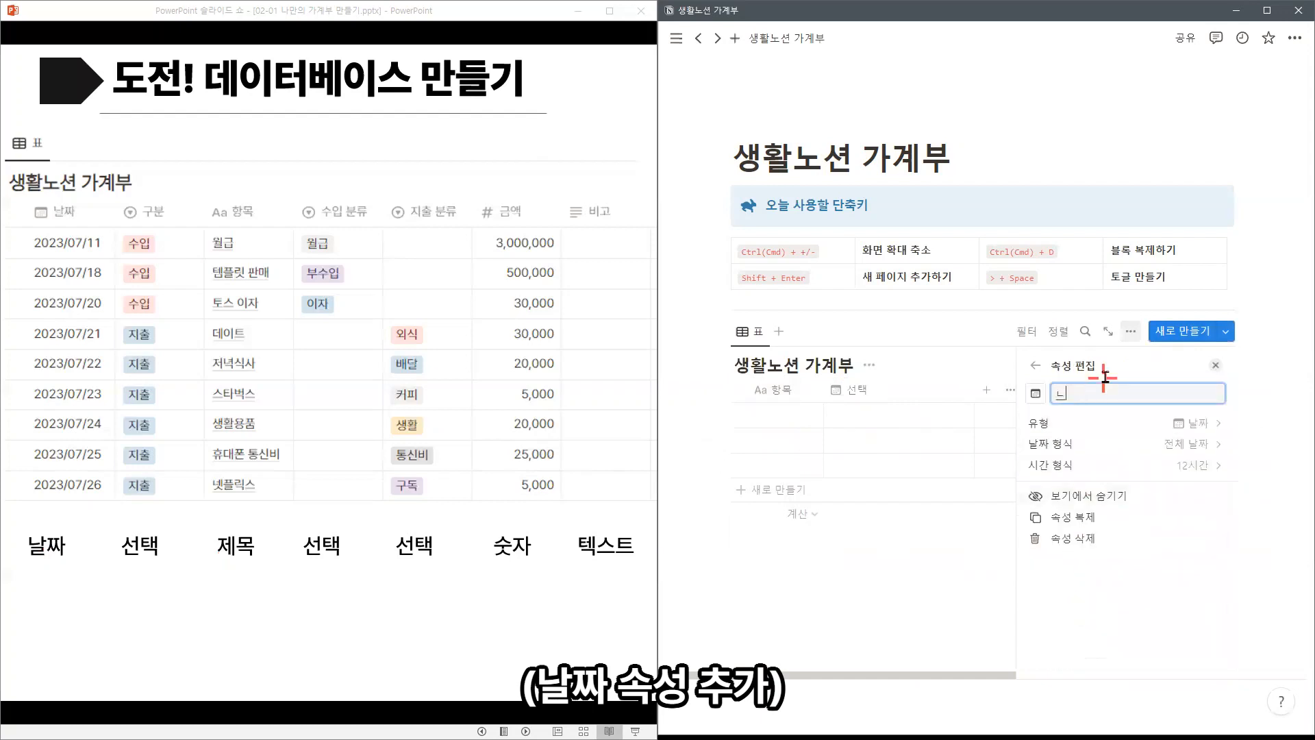
pyautogui.write('날짜')
# Step: Set the 날짜 property's date format to 년/월/일 and narrow its column
pyautogui.click(1103, 444)
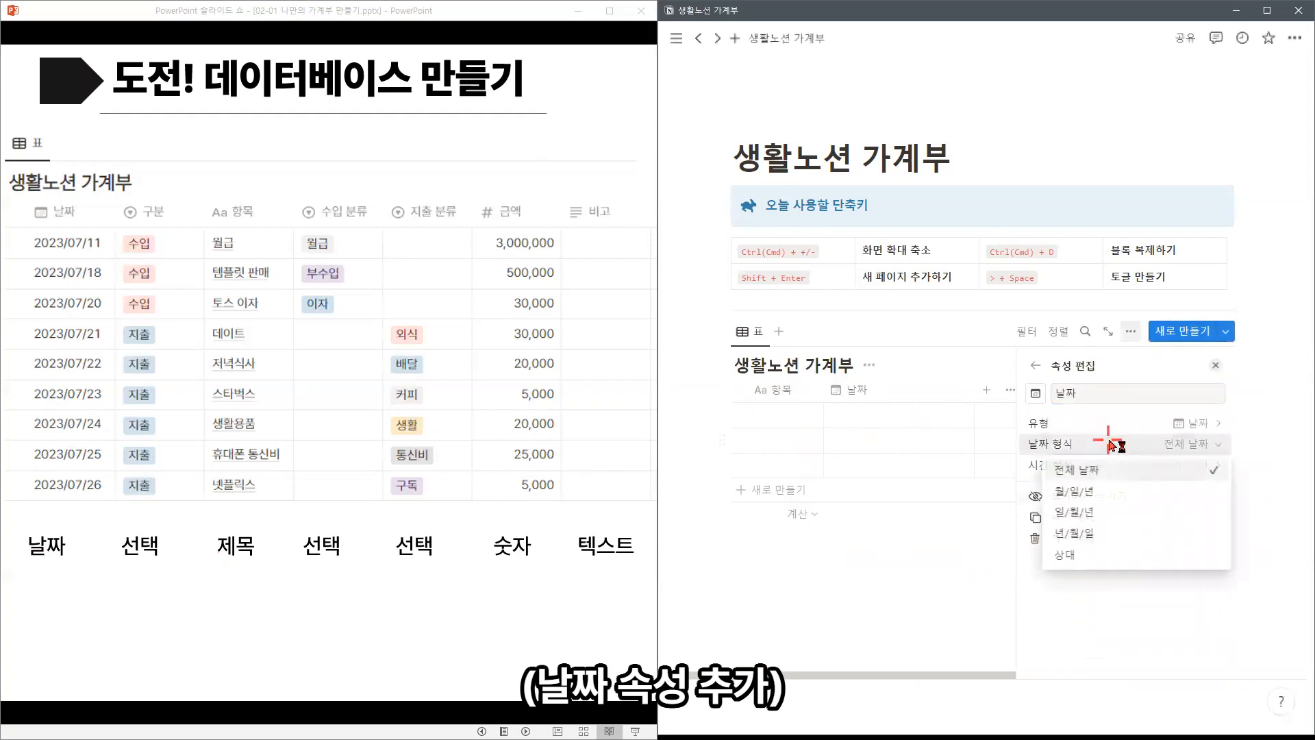
pyautogui.click(1103, 535)
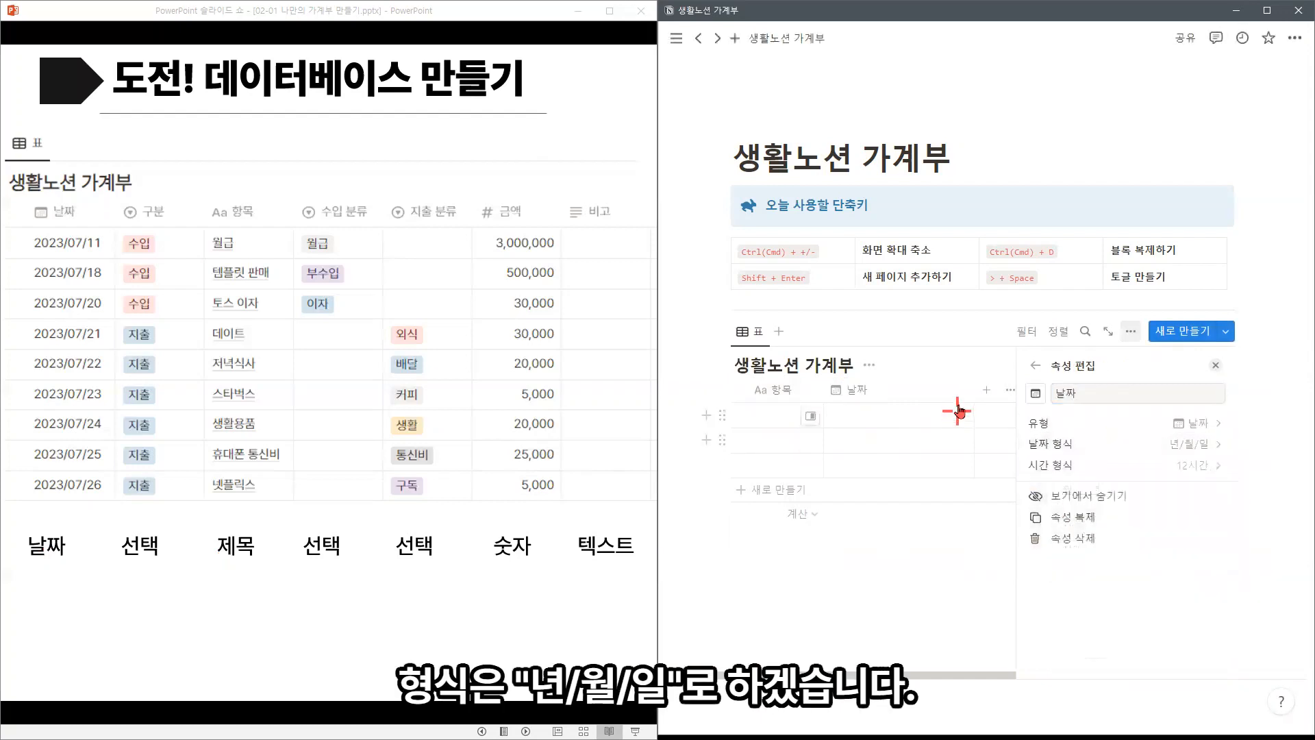
pyautogui.moveTo(975, 389); pyautogui.dragTo(856, 390)
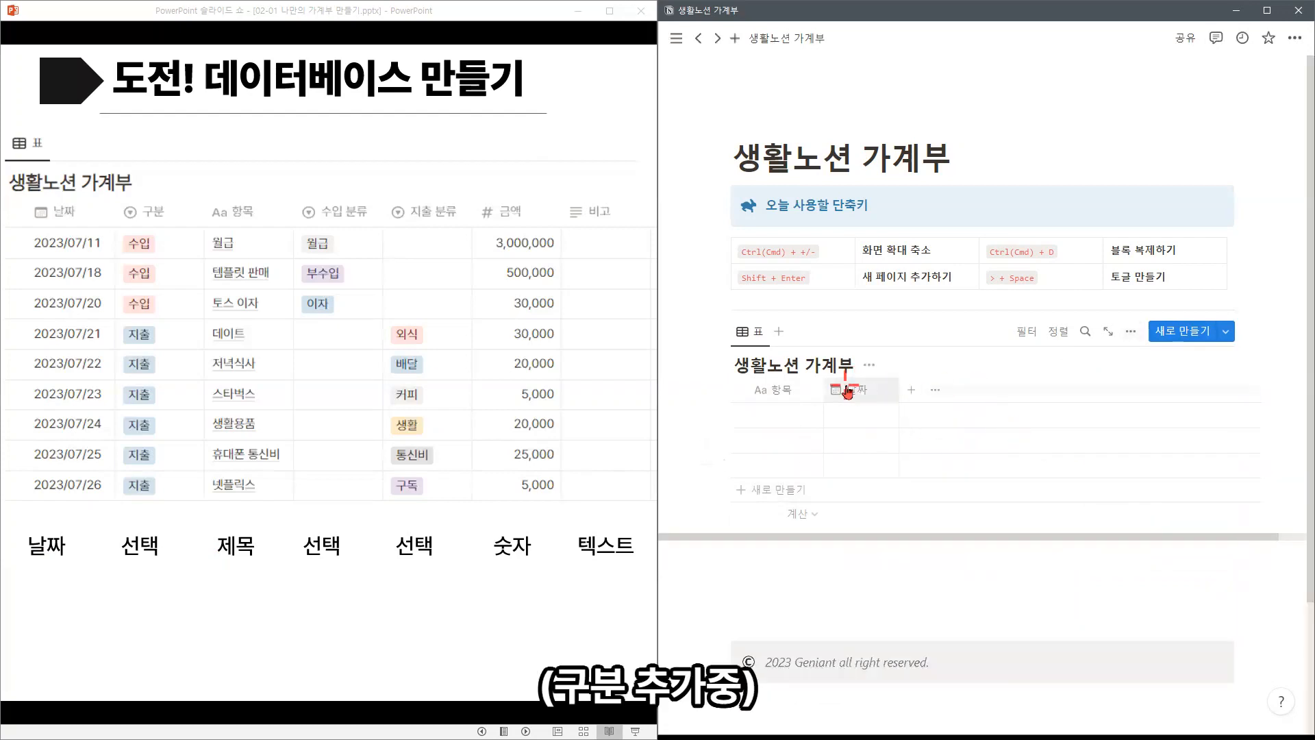
# Step: Add a select-type property named "구분" to the database
pyautogui.click(909, 393)
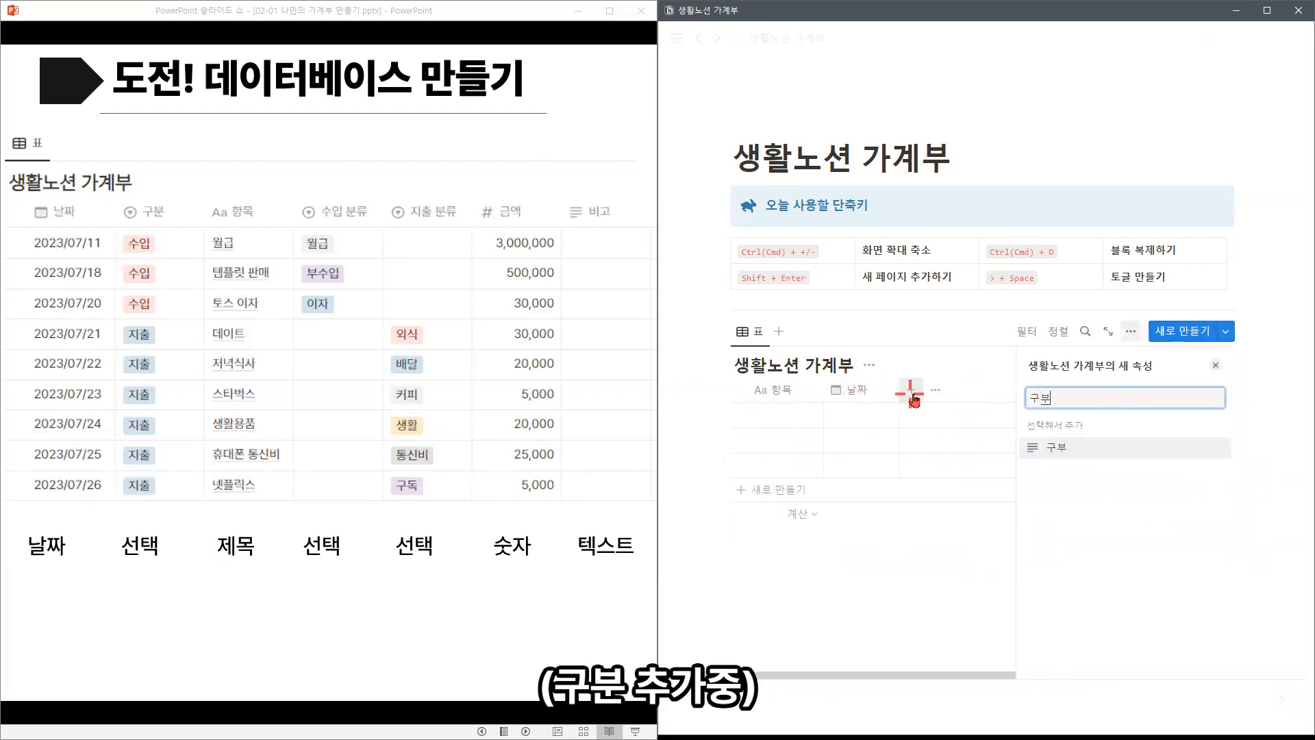
pyautogui.click(1068, 583)
pyautogui.write('굽')
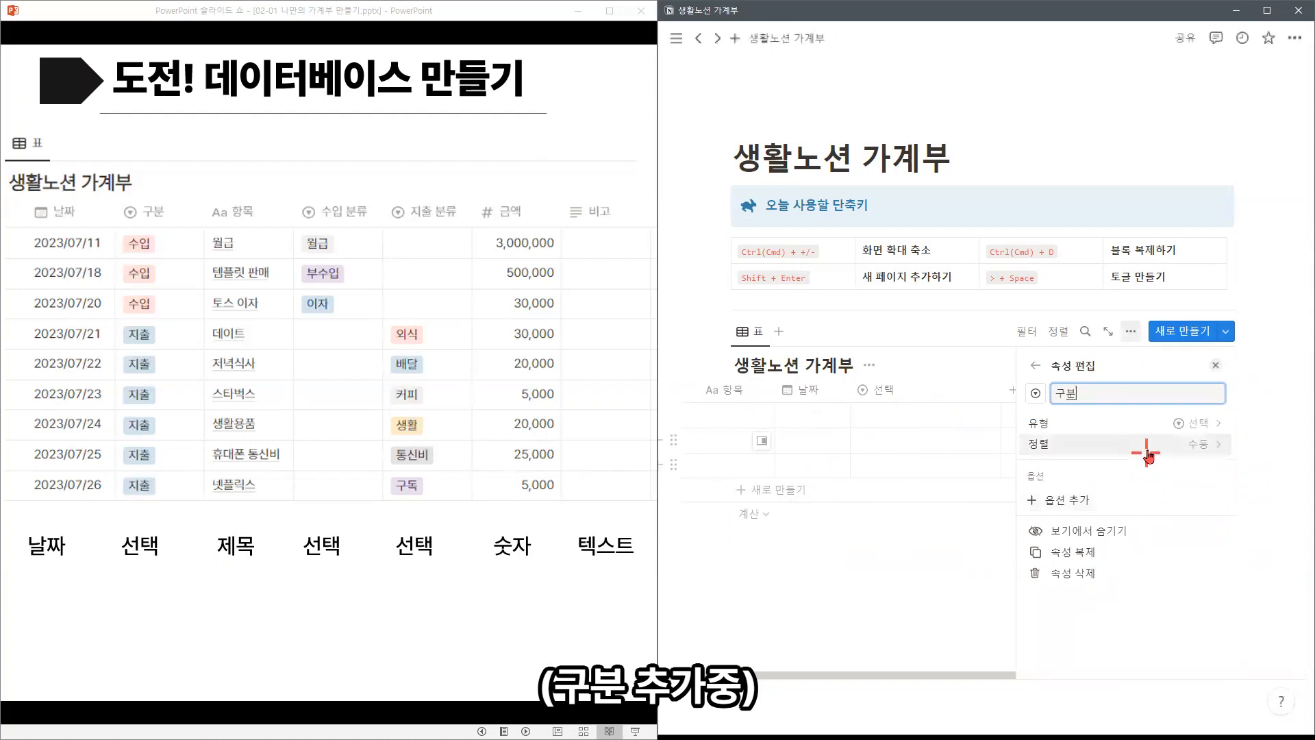
# Step: Create two more select properties by duplication from 구분, naming them "수입 분류" and "지출 분류"
pyautogui.click(1102, 564)
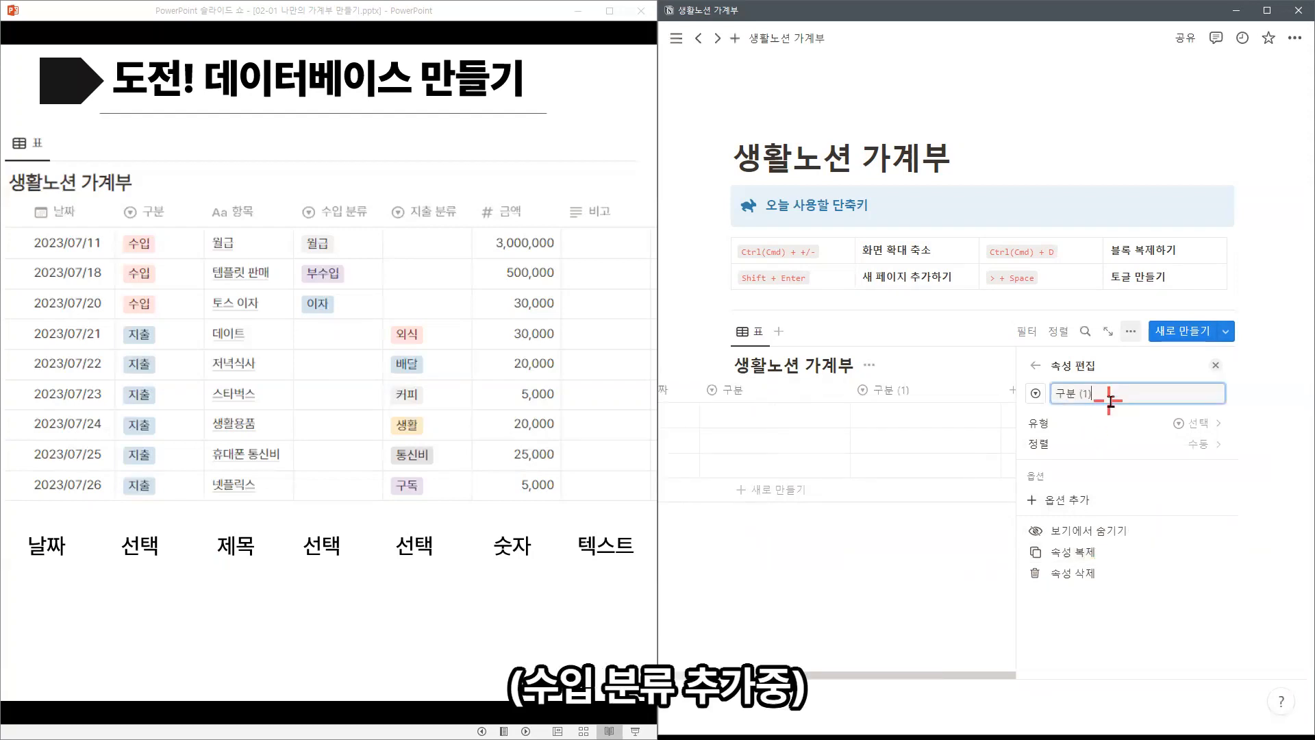
pyautogui.write('수입 분류')
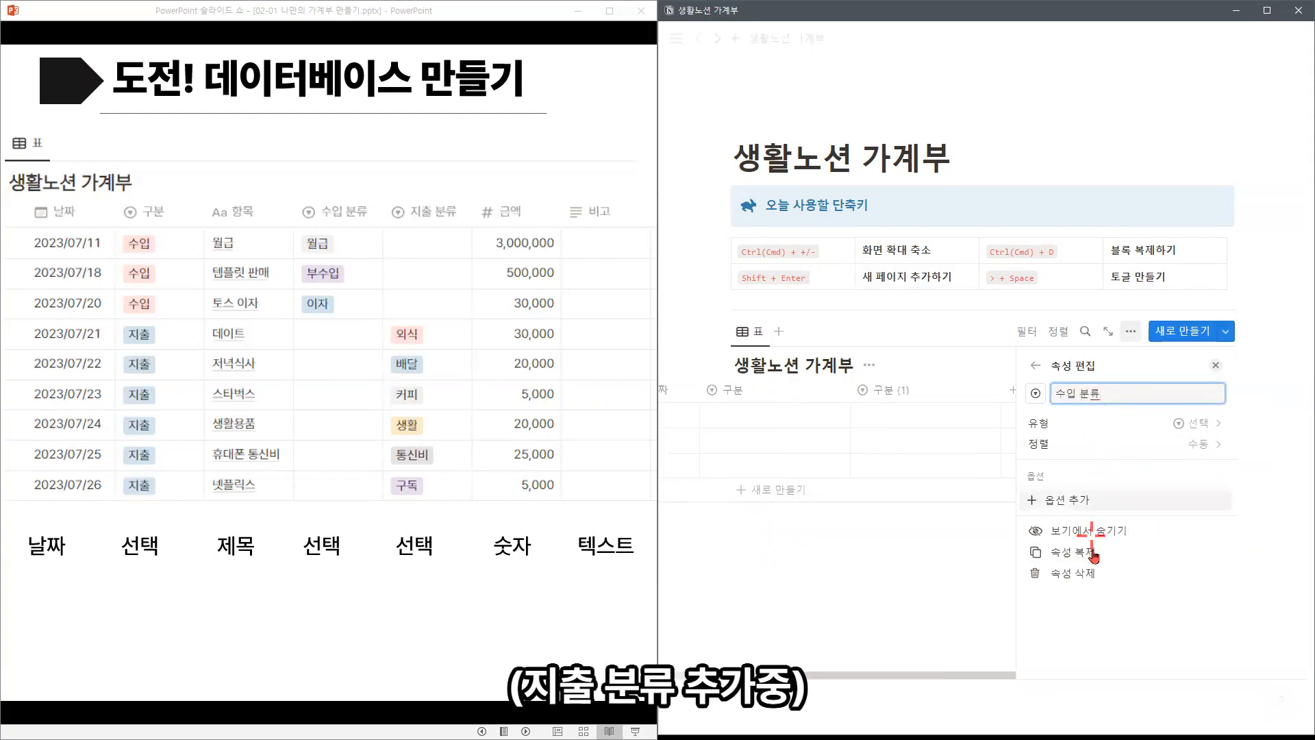
pyautogui.click(1073, 551)
pyautogui.hotkey('ctrl', 'a')
pyautogui.click(1125, 385)
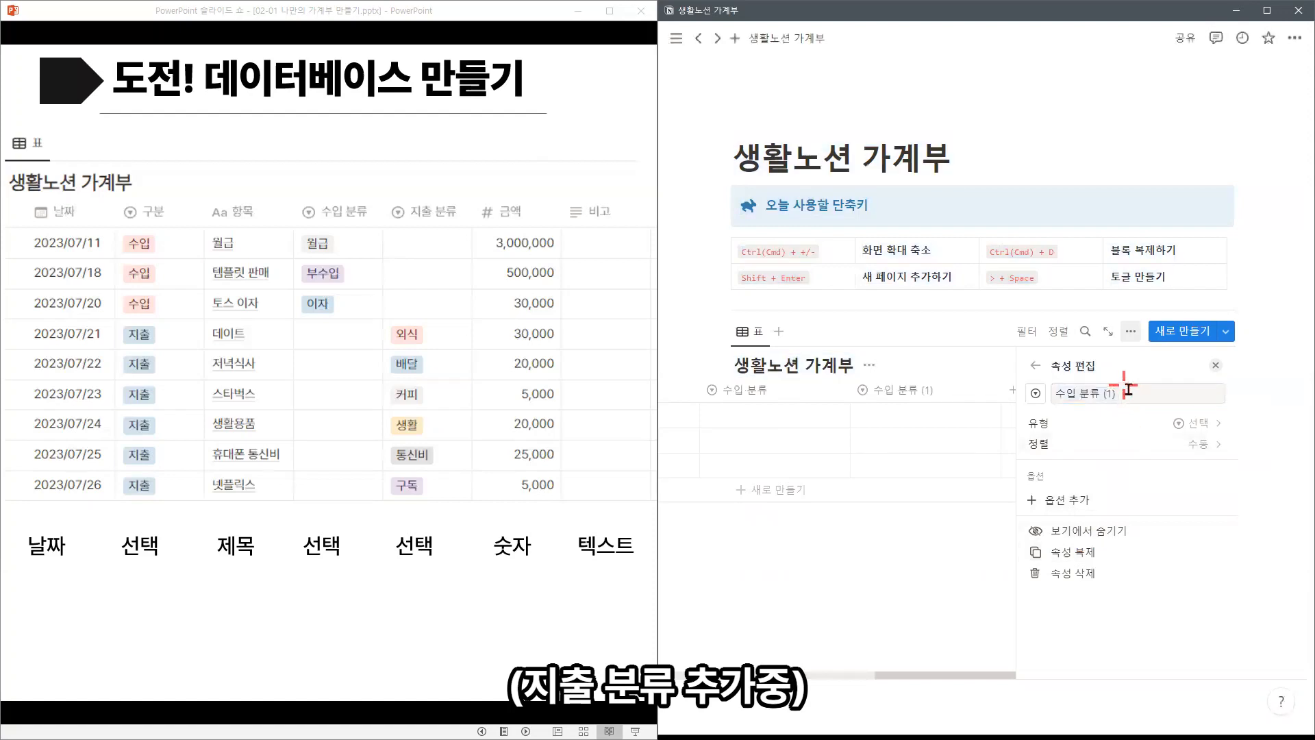
pyautogui.hotkey('ctrl', 'a')
pyautogui.write('지출 분류')
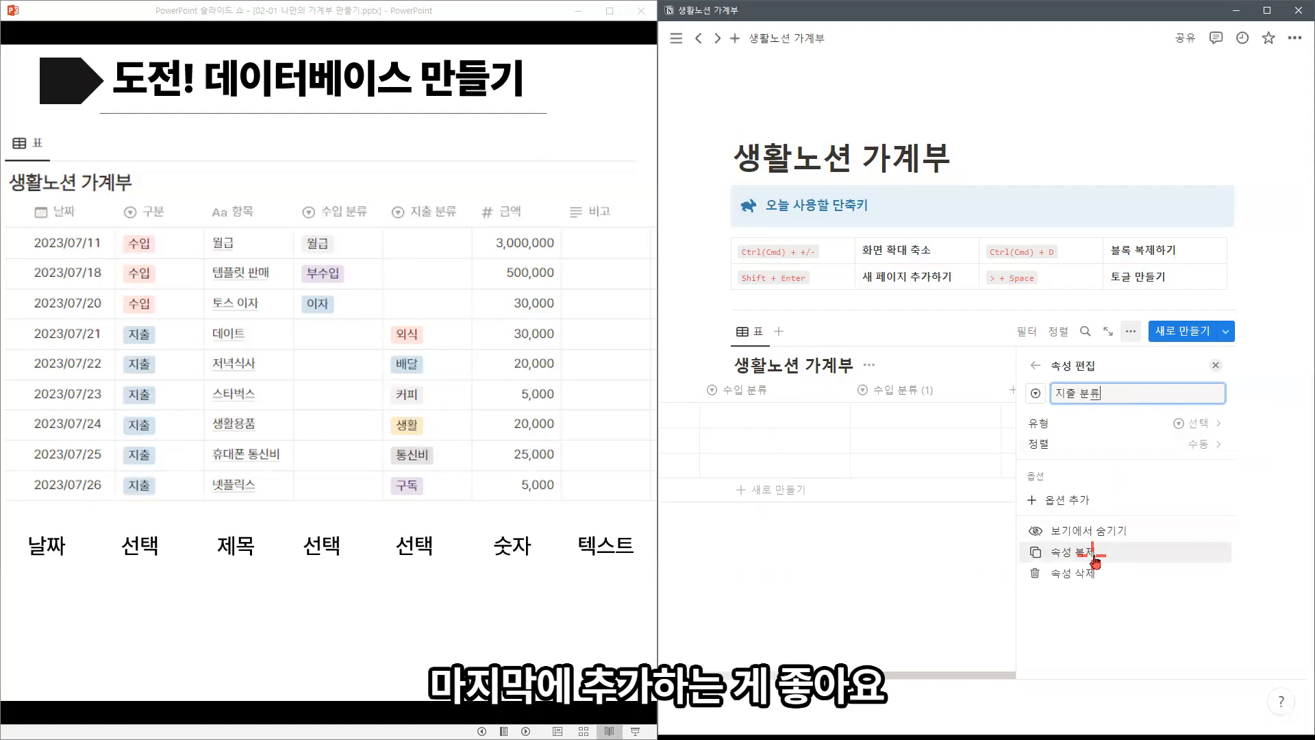
# Step: Duplicate the 지출 분류 property, change the copy's type to number (숫자) and name it "금액"
pyautogui.click(1094, 560)
pyautogui.click(1124, 423)
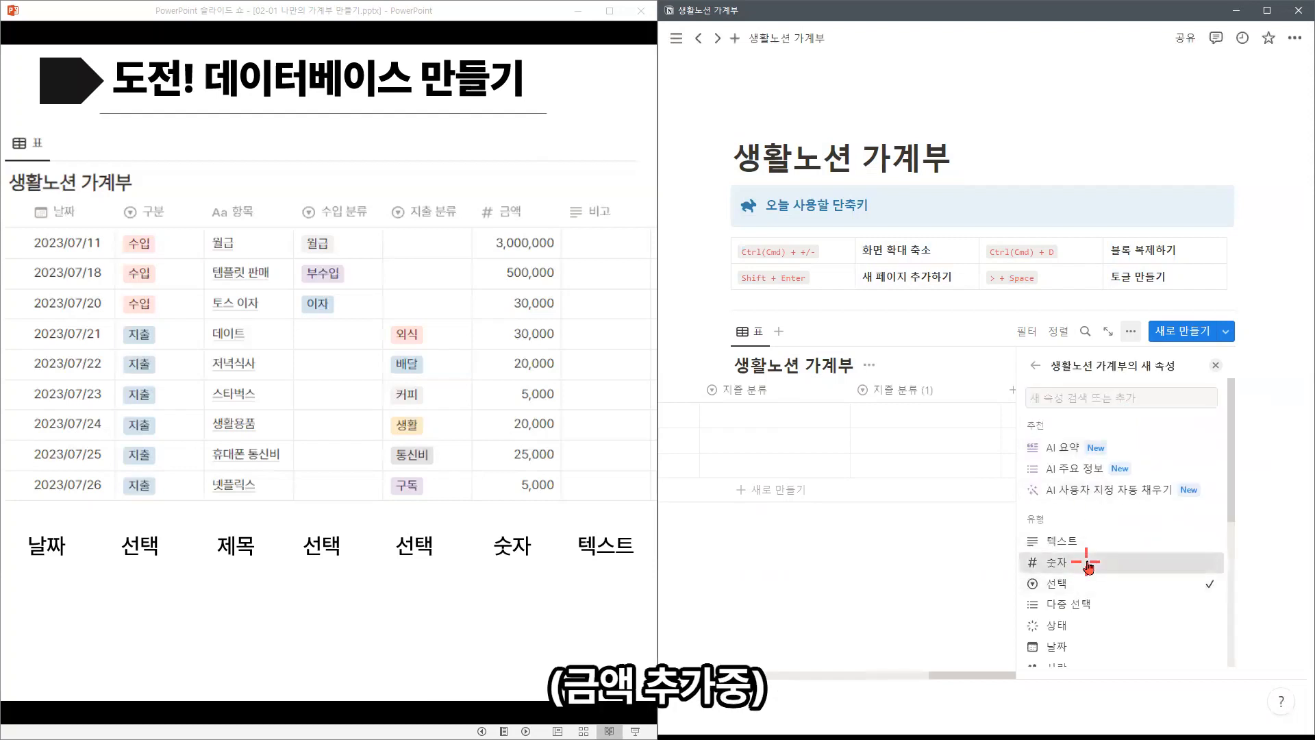
pyautogui.click(1088, 563)
pyautogui.click(1111, 391)
pyautogui.hotkey('ctrl', 'a')
pyautogui.write('금액')
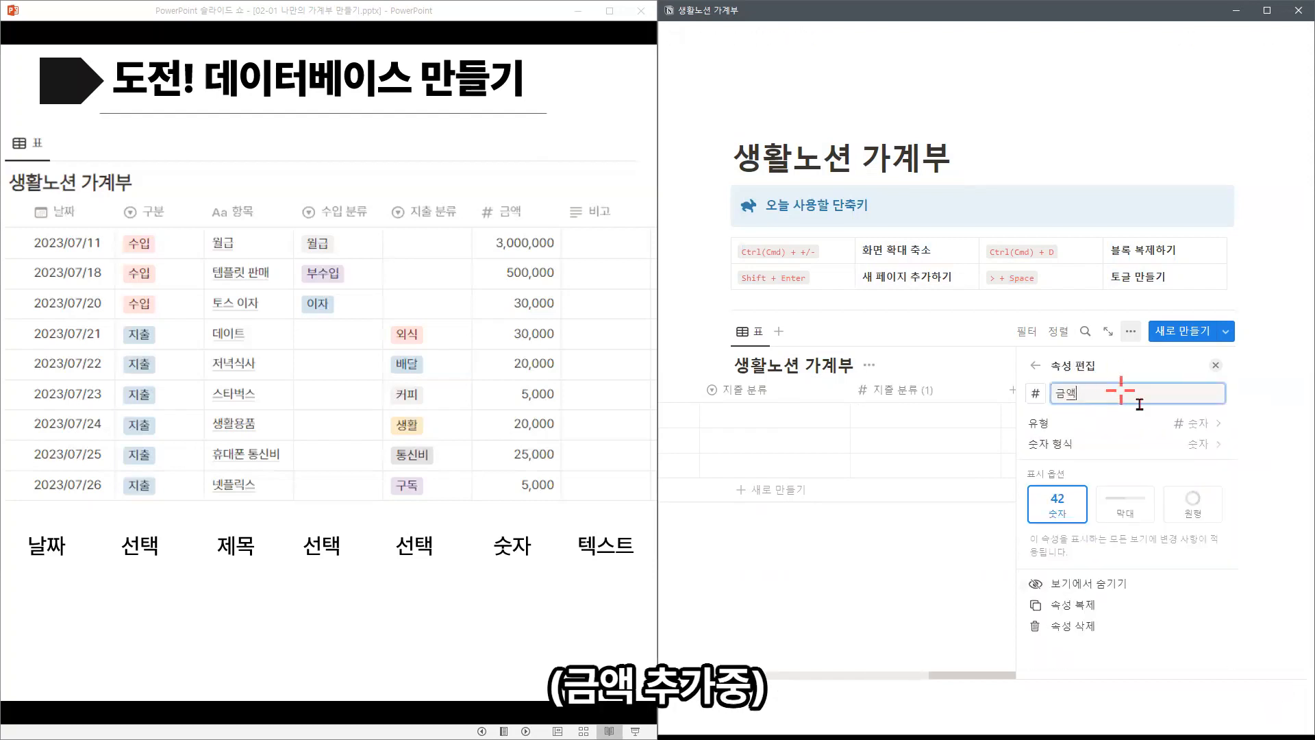
# Step: Duplicate the 금액 property, name the copy "비고" and change its type to text (텍스트)
pyautogui.click(1089, 605)
pyautogui.click(1119, 391)
pyautogui.hotkey('ctrl', 'a')
pyautogui.press('BackSpace')
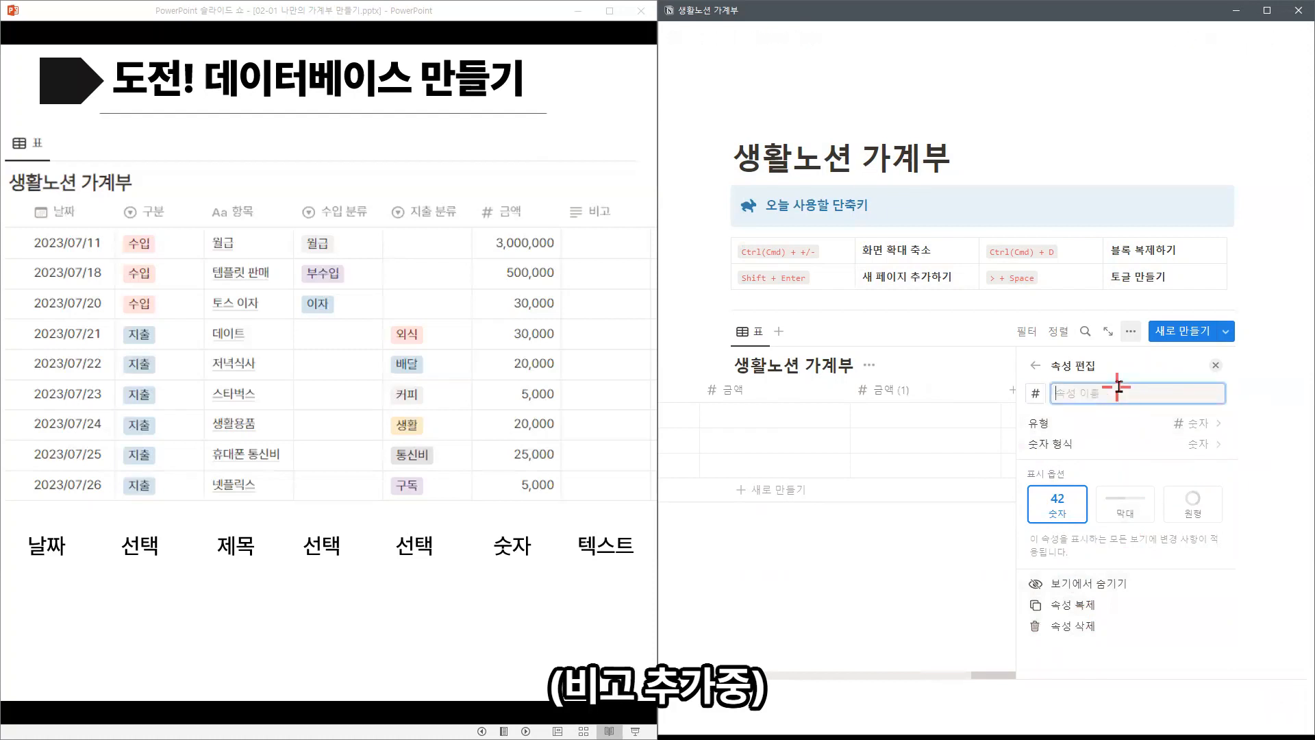
pyautogui.click(1126, 423)
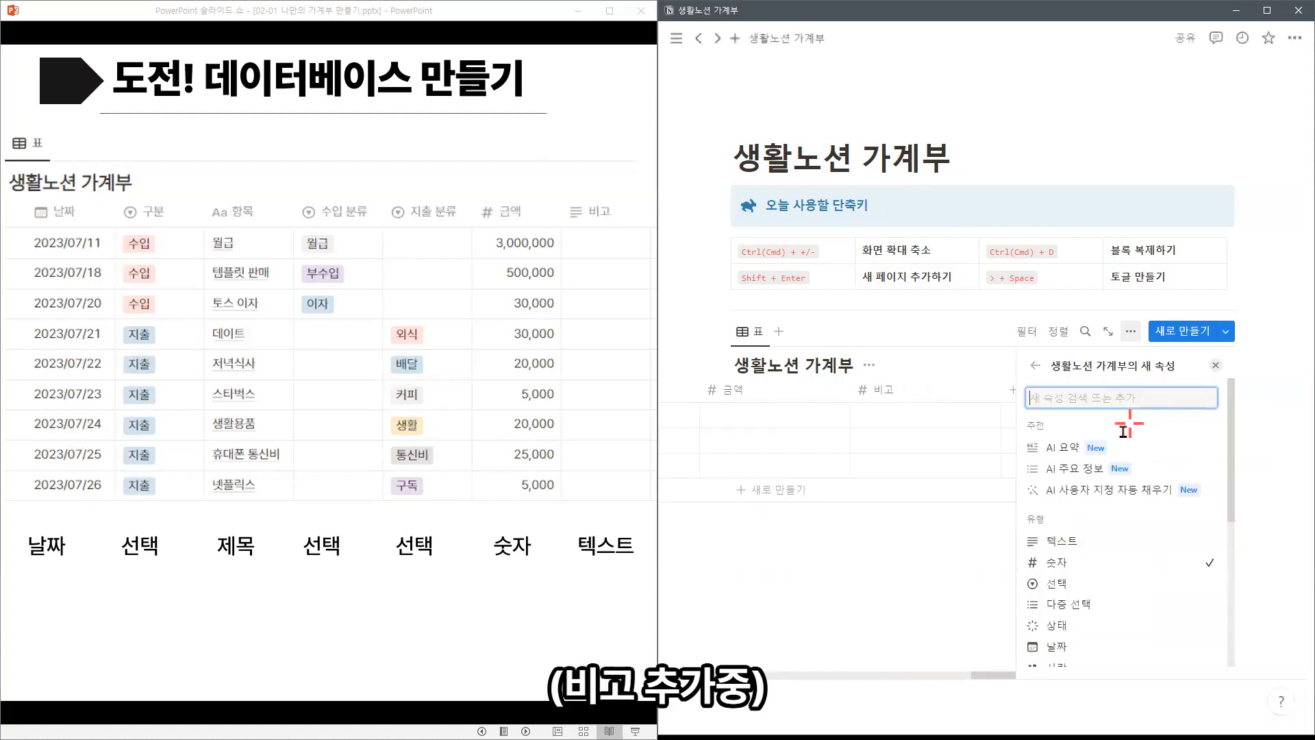
pyautogui.click(1058, 541)
pyautogui.click(1047, 428)
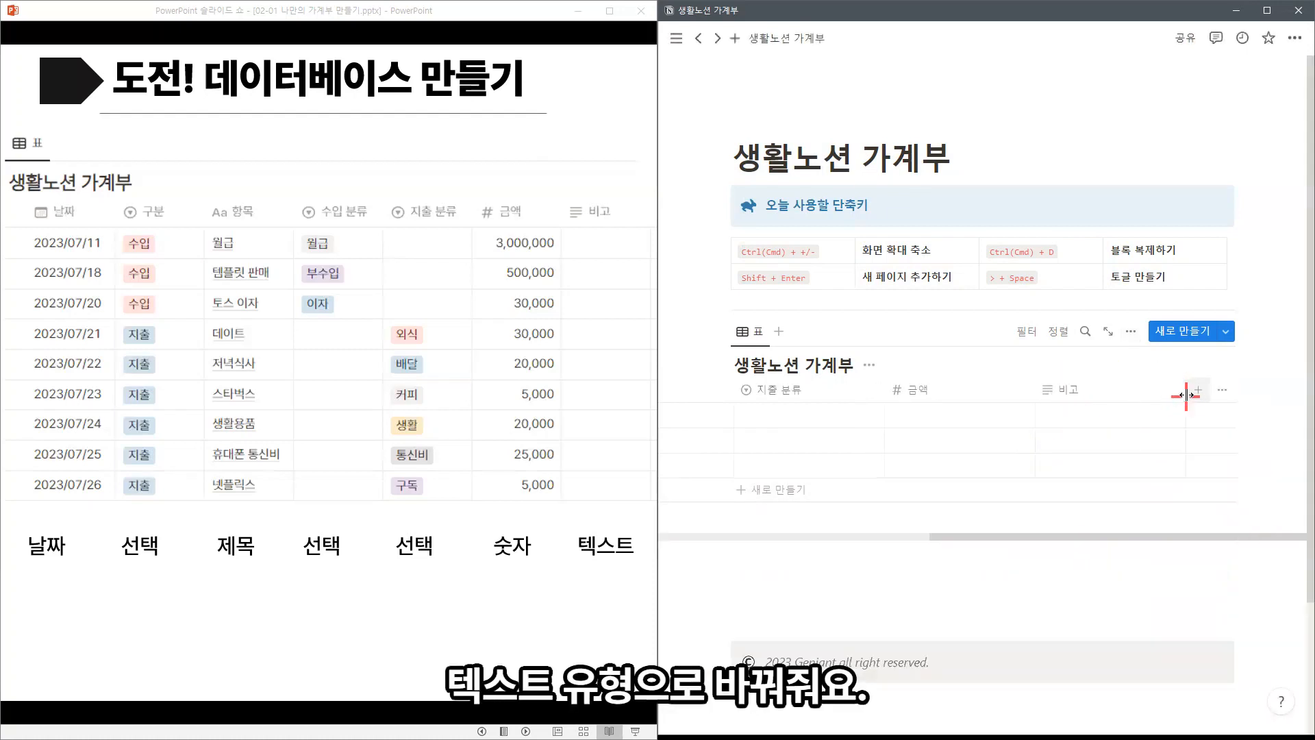
# Step: Narrow the database columns from 비고 back to 구분 so they fit more compactly
pyautogui.moveTo(1185, 392); pyautogui.dragTo(902, 389)
pyautogui.moveTo(1030, 391); pyautogui.dragTo(919, 383)
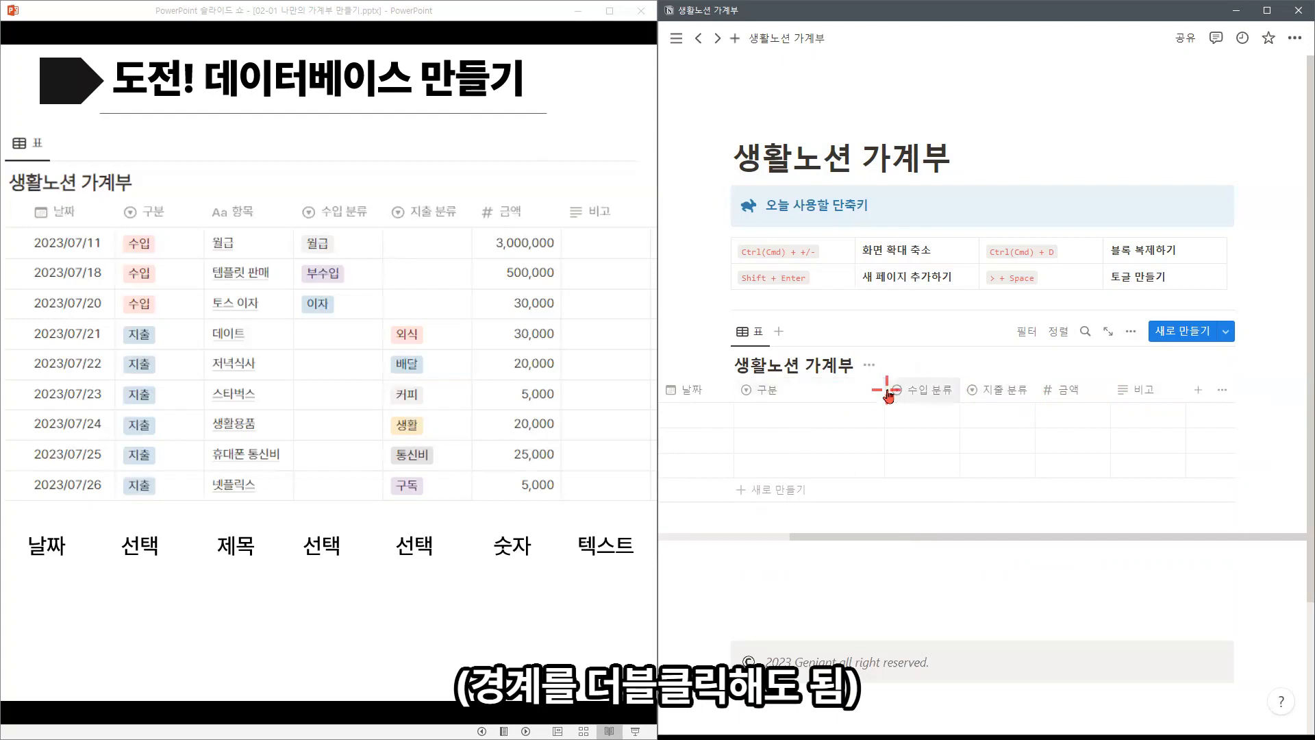
pyautogui.moveTo(884, 389); pyautogui.dragTo(735, 389)
pyautogui.hscroll(-2, 901, 412)
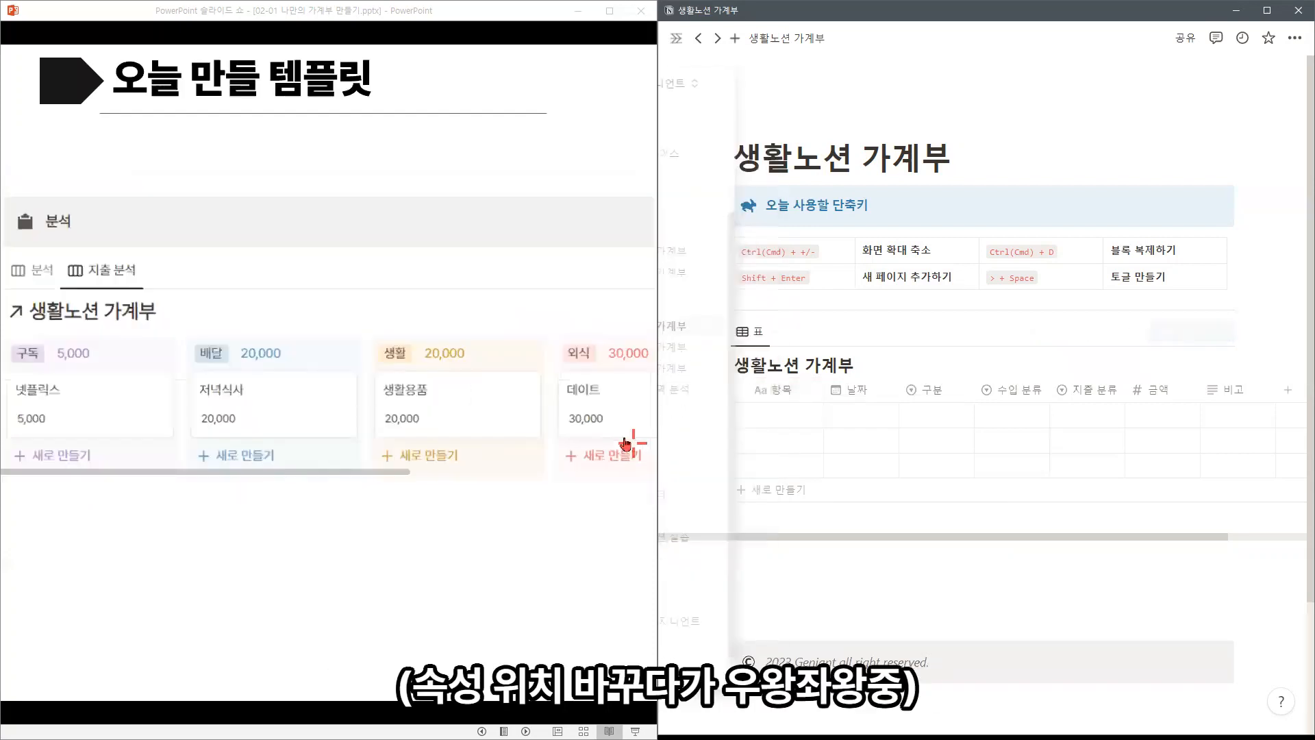
# Step: Move the 날짜 column in front of the 항목 column
pyautogui.click(787, 415)
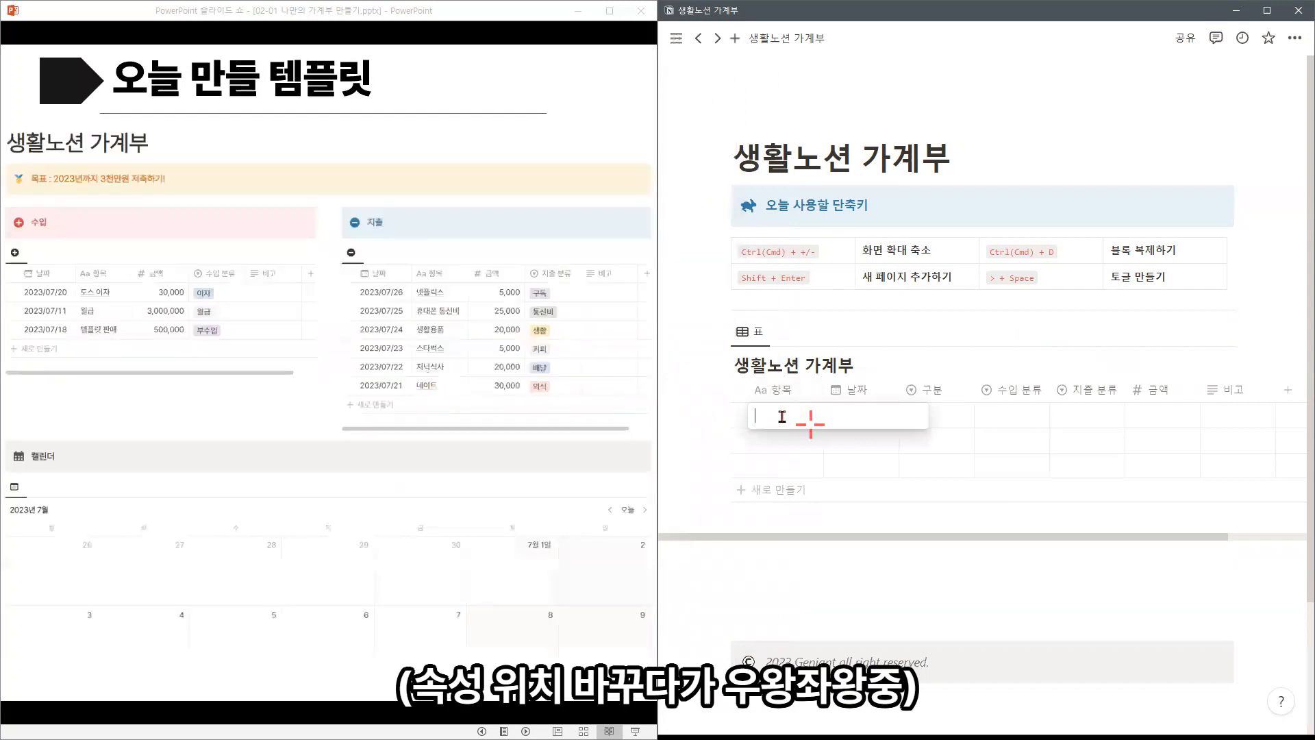
pyautogui.click(803, 455)
pyautogui.moveTo(850, 390); pyautogui.dragTo(754, 399)
# Step: Set the 날짜 value of the first row to 2023/07/07
pyautogui.click(806, 421)
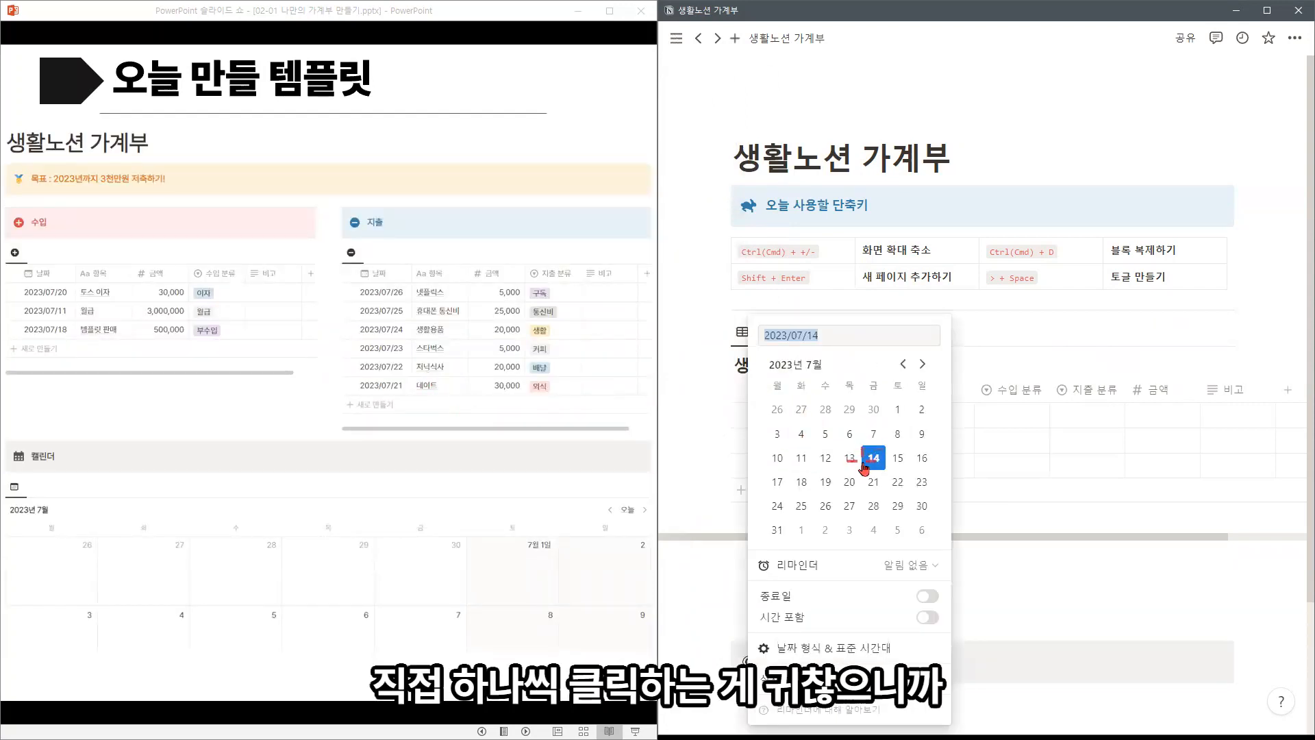
pyautogui.click(880, 437)
pyautogui.press('Escape')
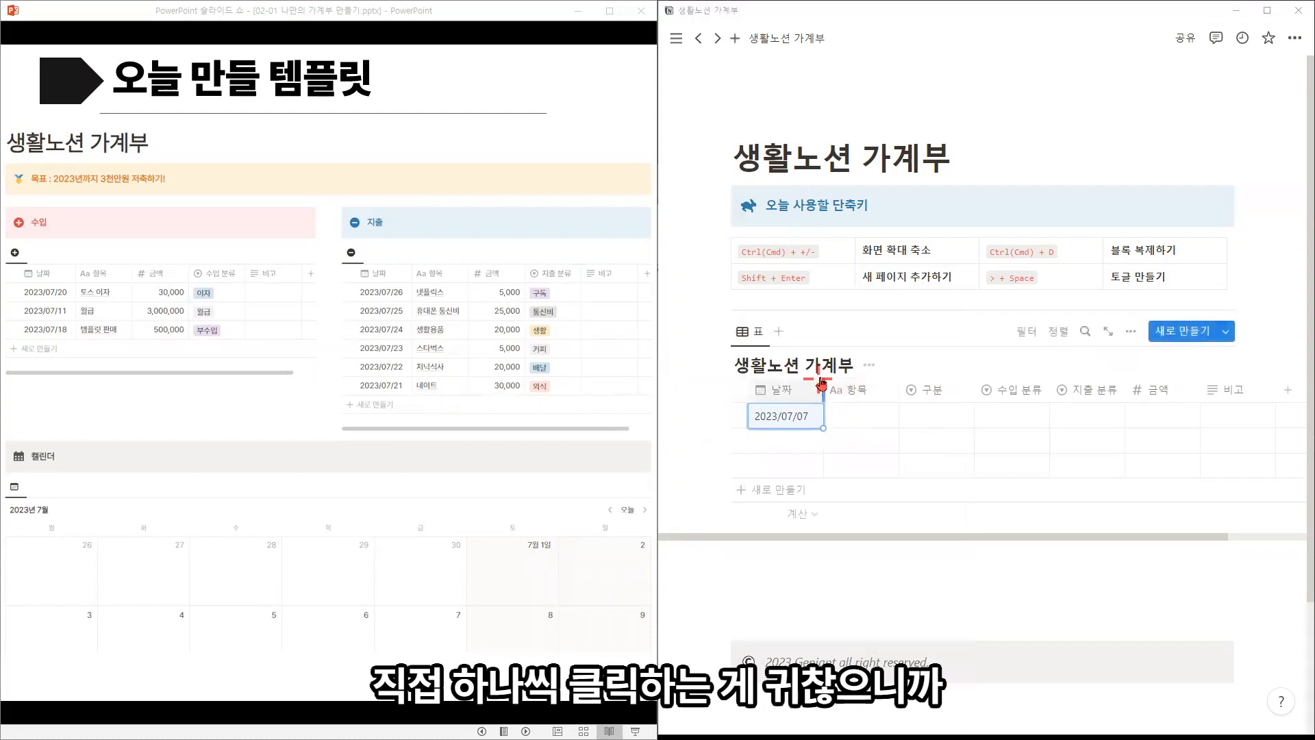
# Step: Switch to Excel and enter the date 2023-07-14 in cell C2
pyautogui.hotkey('alt', 'Tab')
pyautogui.click(755, 351)
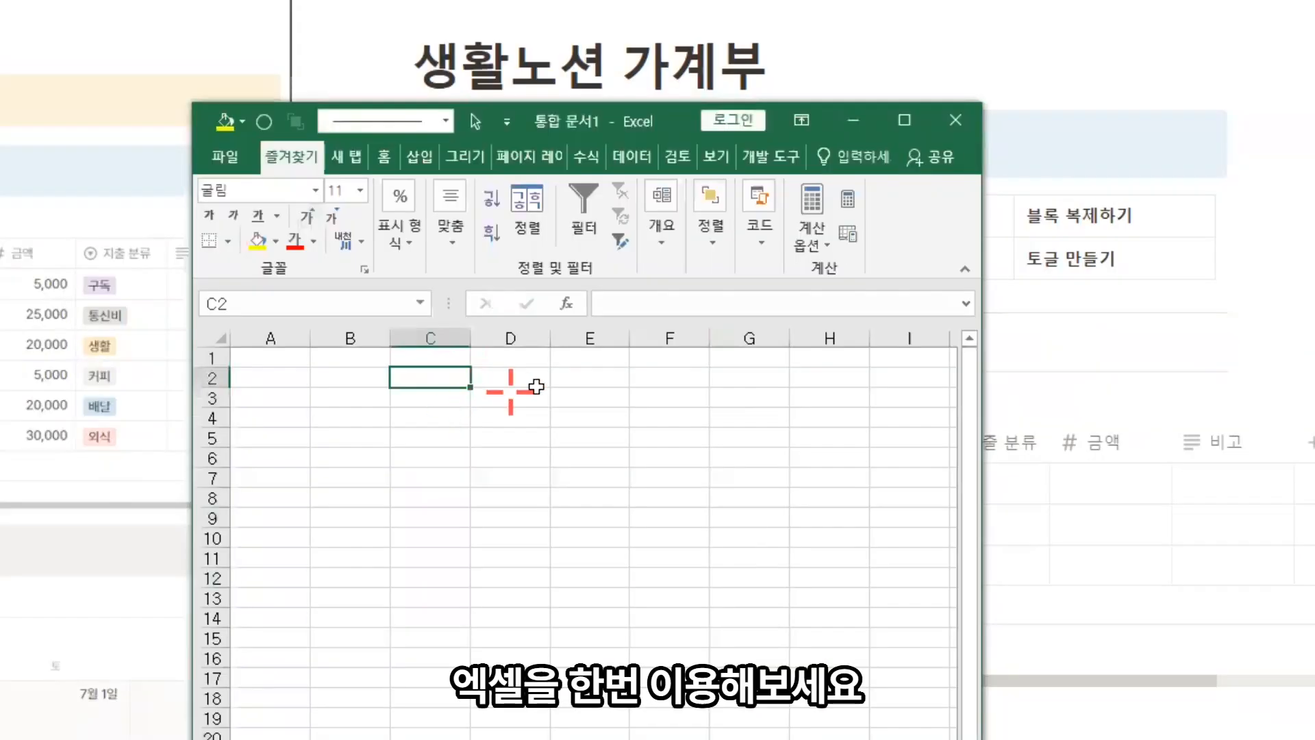
pyautogui.hotkey('ctrl', ';')
pyautogui.click(463, 479)
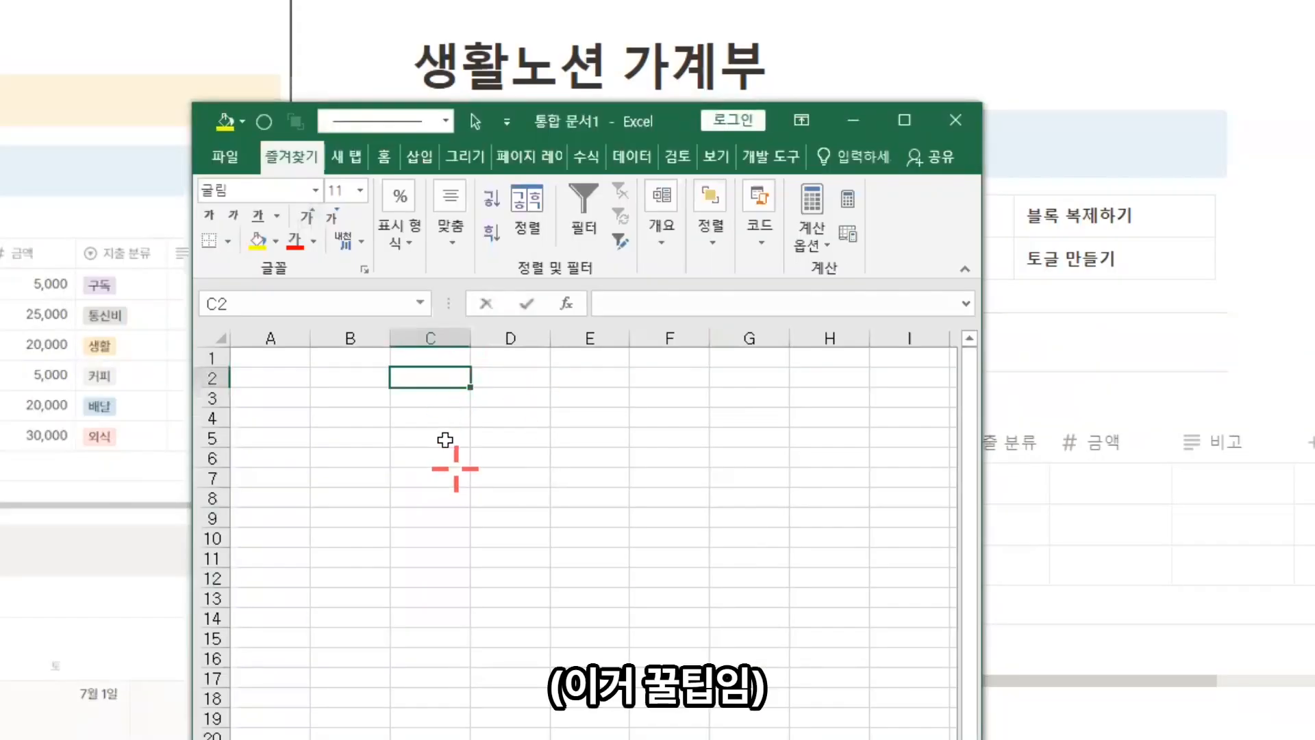
pyautogui.click(453, 440)
pyautogui.press('Up')
pyautogui.press('Up')
pyautogui.press('Up')
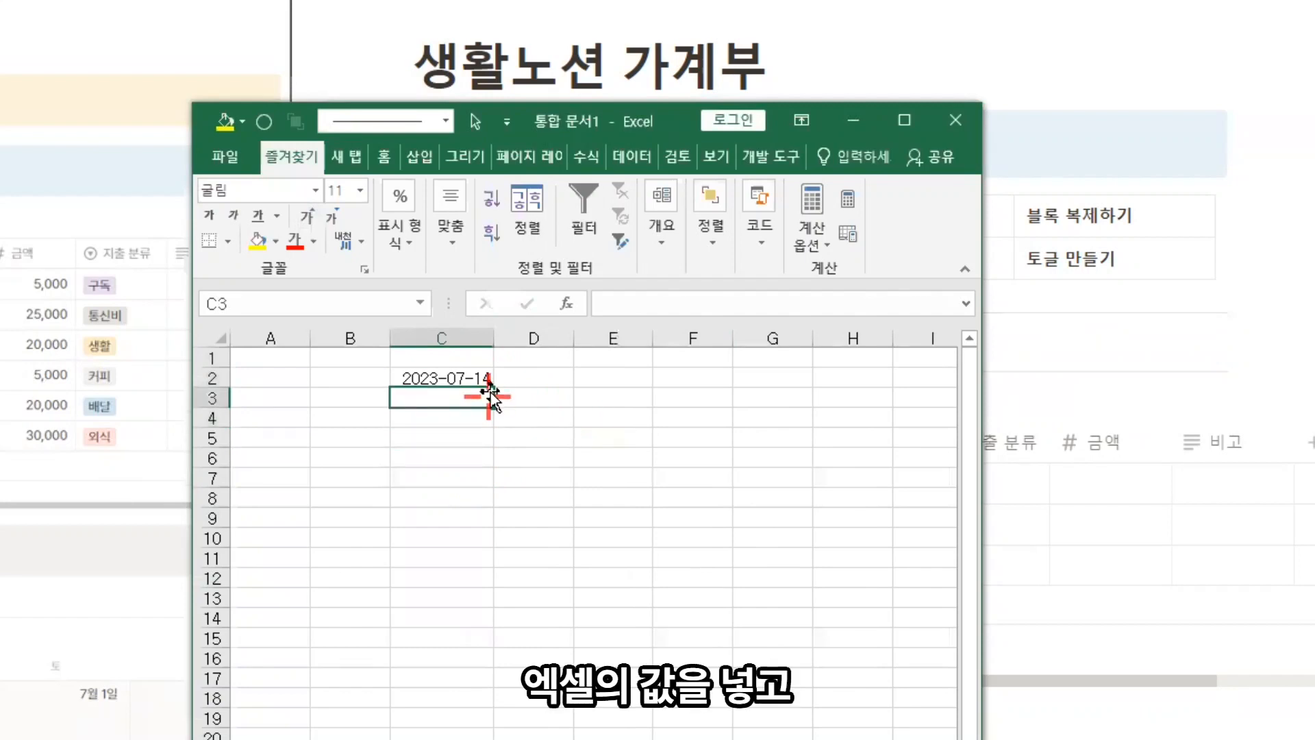
# Step: Extend the dates from C2 down to 2023-07-23 in C11 and copy them into Notion's 날짜 column, starting at the first row
pyautogui.moveTo(494, 387); pyautogui.dragTo(478, 564)
pyautogui.hotkey('ctrl', 'c')
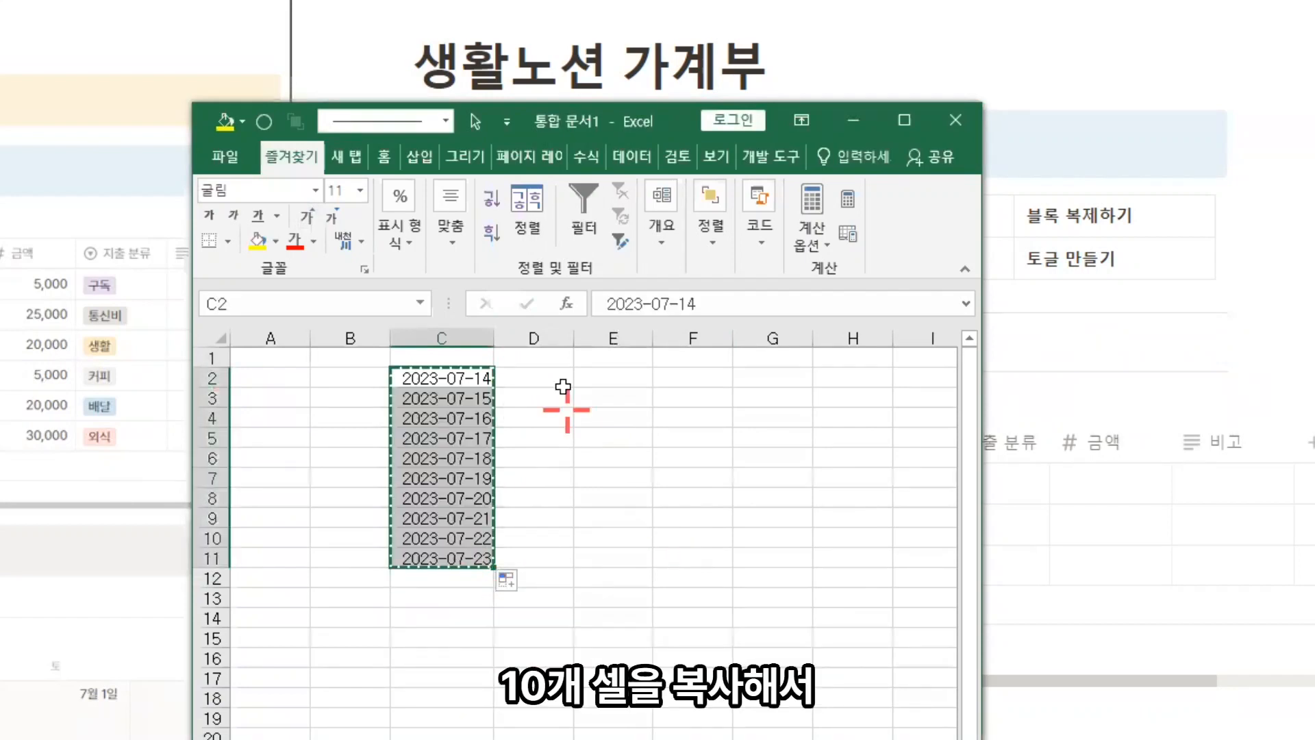
pyautogui.click(1089, 421)
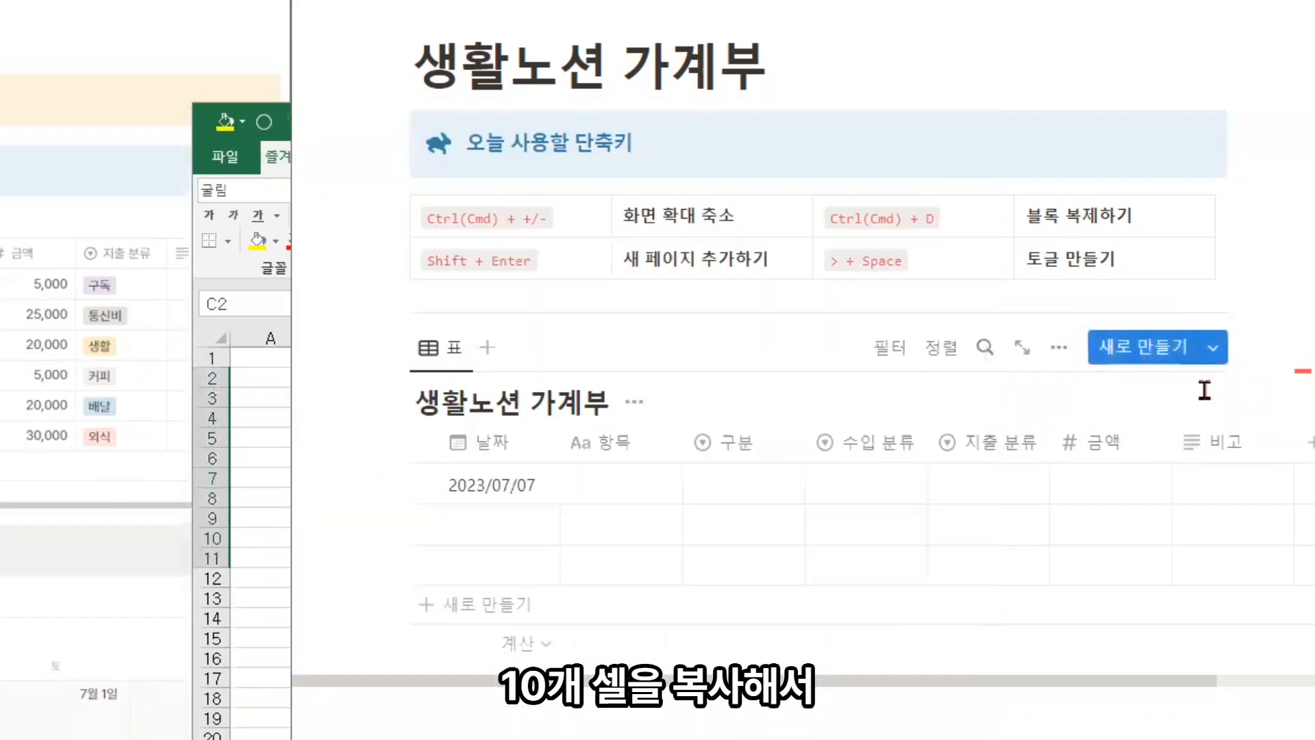
pyautogui.click(462, 479)
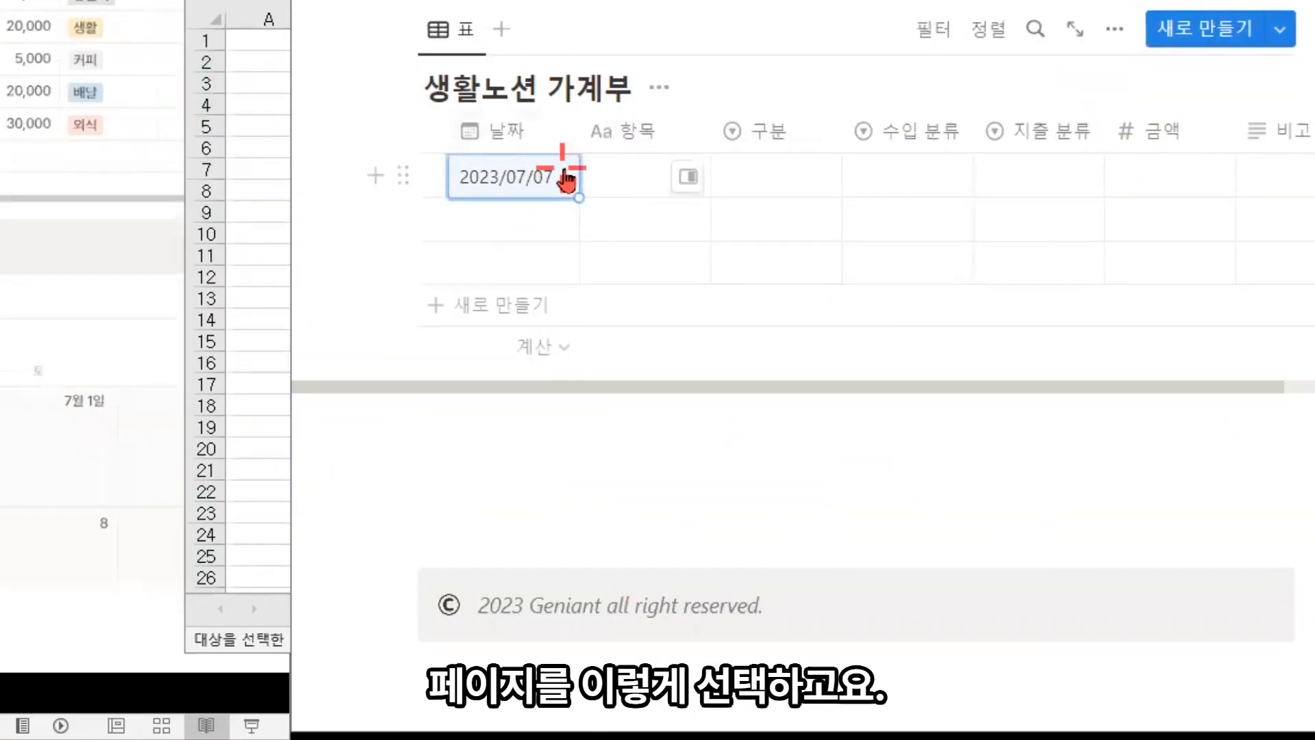
pyautogui.hotkey('ctrl', 'v')
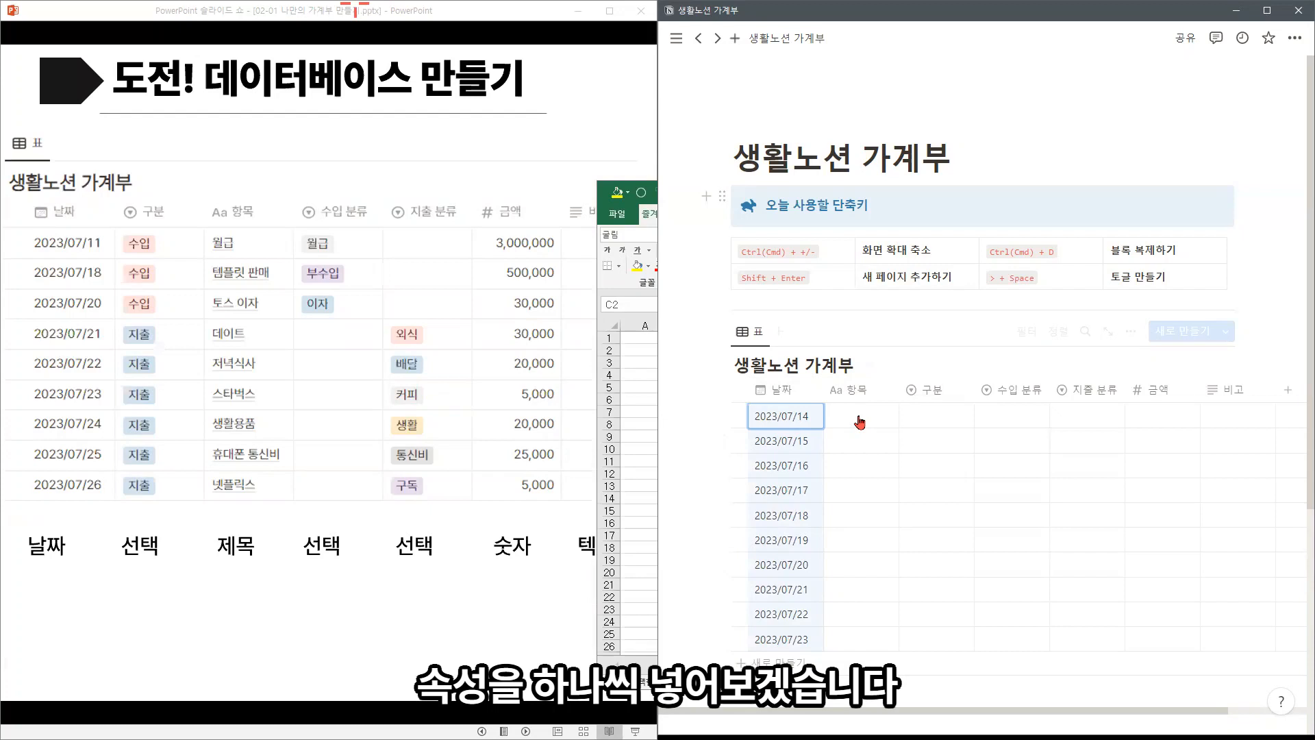
# Step: Enter 월급, 템플릿 판매 and 토스 이자 as the 항목 of the first three rows
pyautogui.click(860, 423)
pyautogui.write('월')
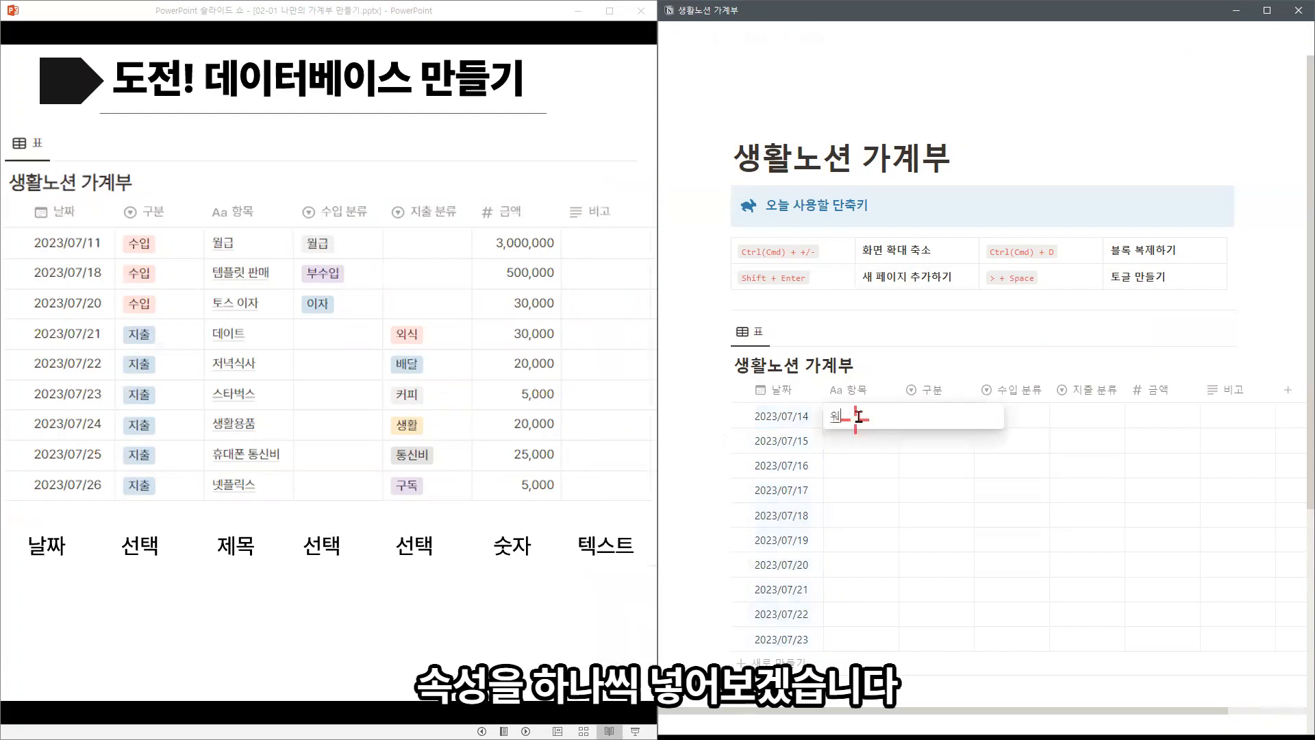
pyautogui.write('급')
pyautogui.press('Return')
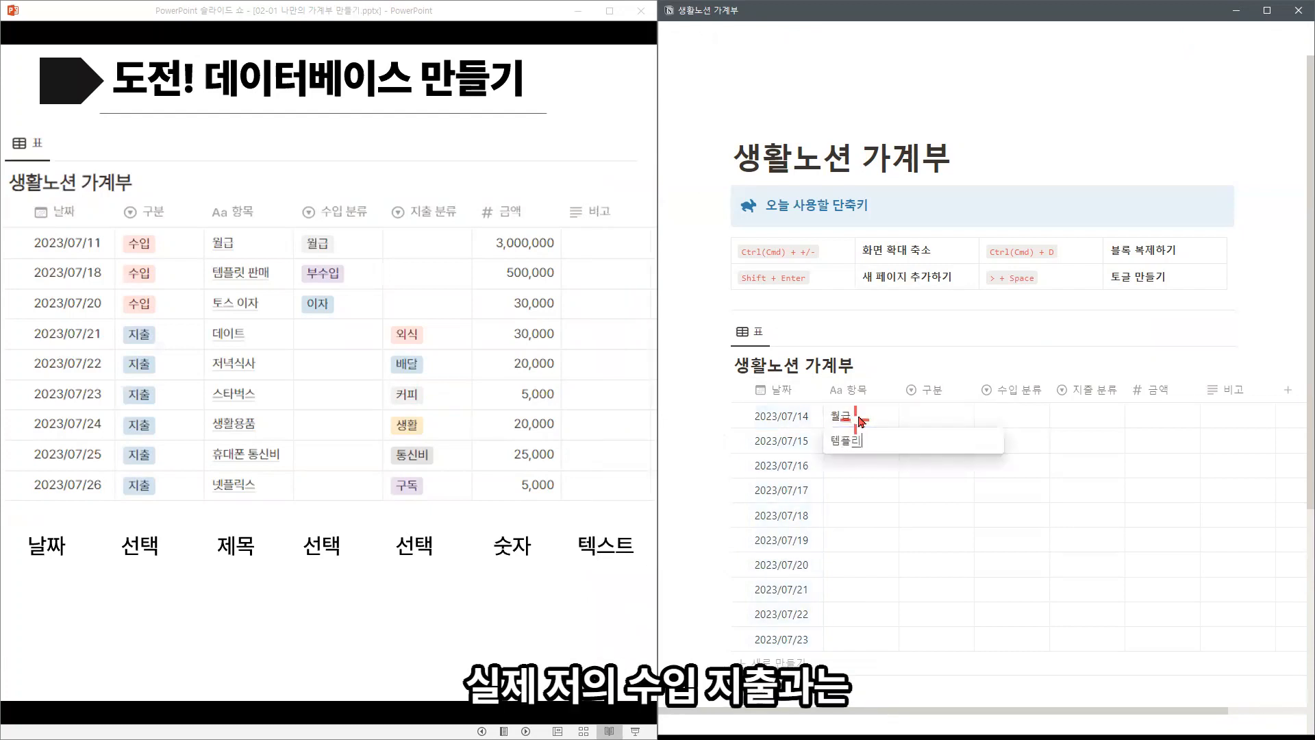
pyautogui.write('템플릿 판매')
pyautogui.press('Return')
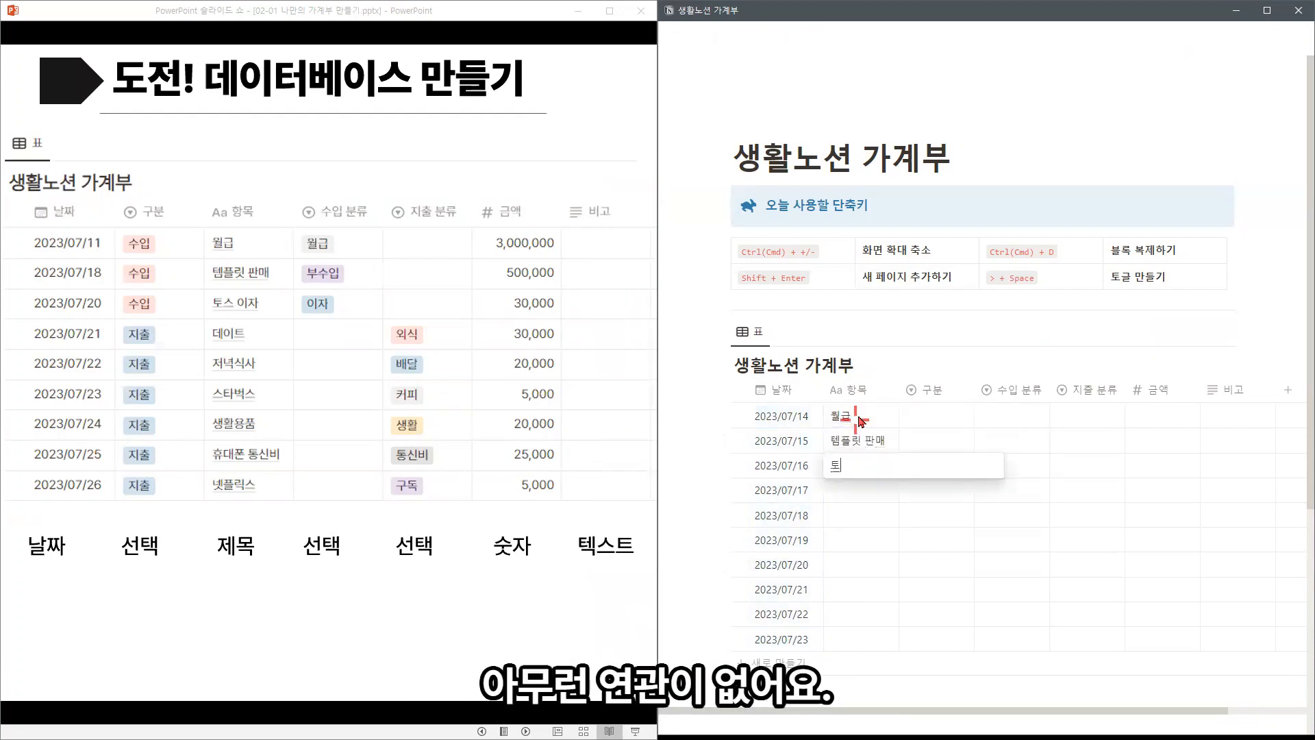
pyautogui.write('토스 이자')
pyautogui.press('Return')
# Step: Enter 데이트, 저녁 식사 and 스타벅스 as the 항목 of the 2023/07/17 to 2023/07/19 rows
pyautogui.write('데이트')
pyautogui.press('Return')
pyautogui.write('지')
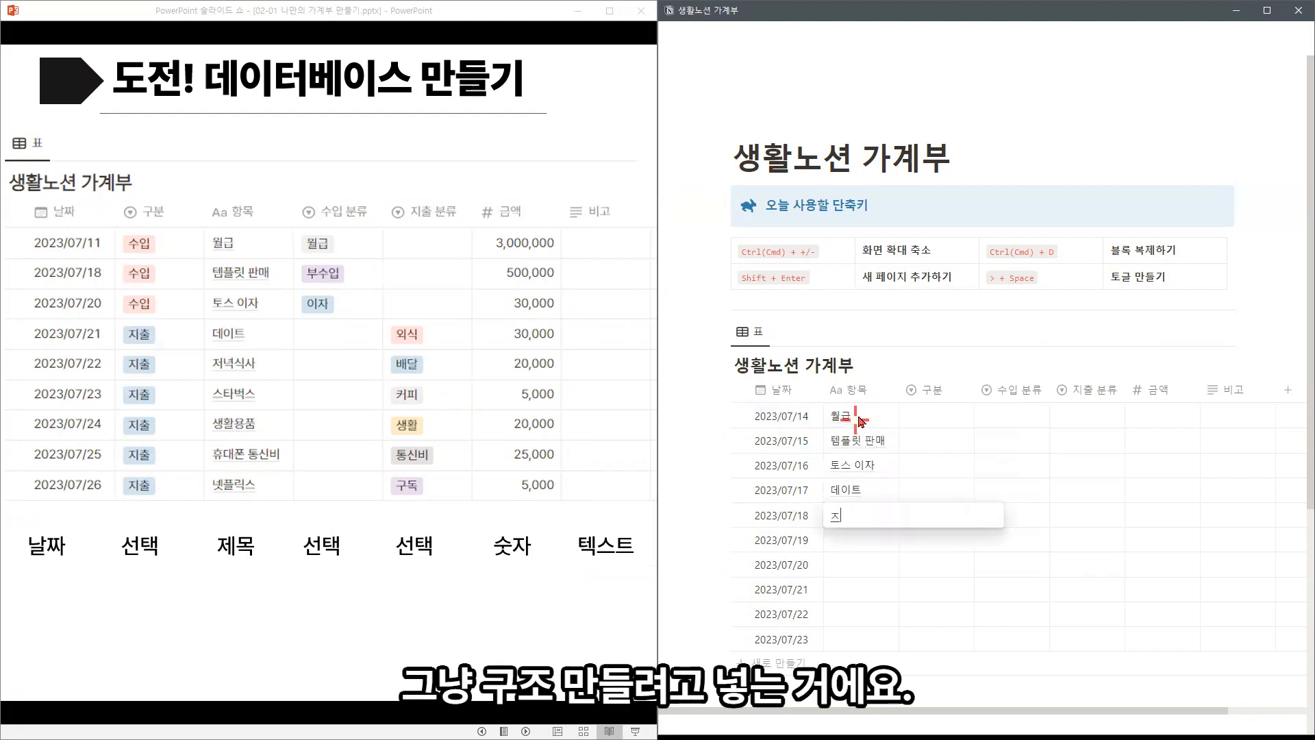
pyautogui.write('녁 식사')
pyautogui.press('Return')
pyautogui.write('ㄴ')
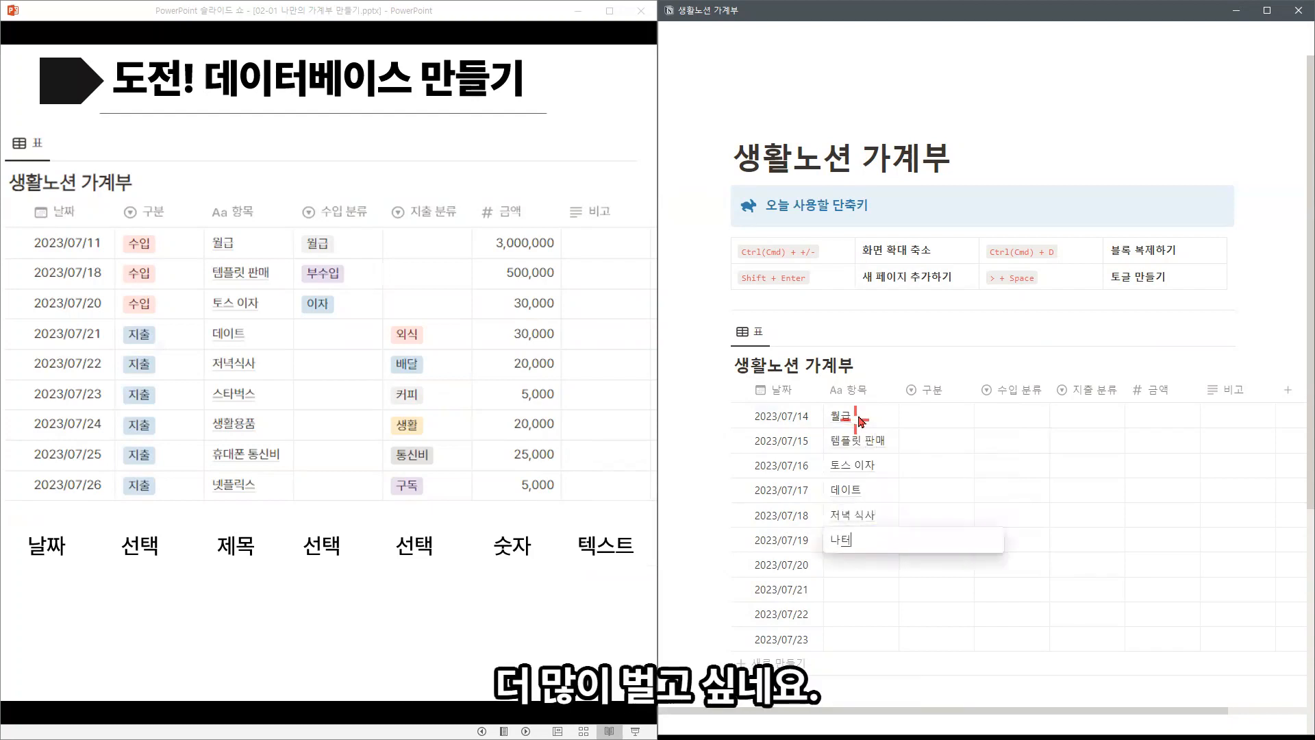
pyautogui.write('타벅스')
pyautogui.press('Return')
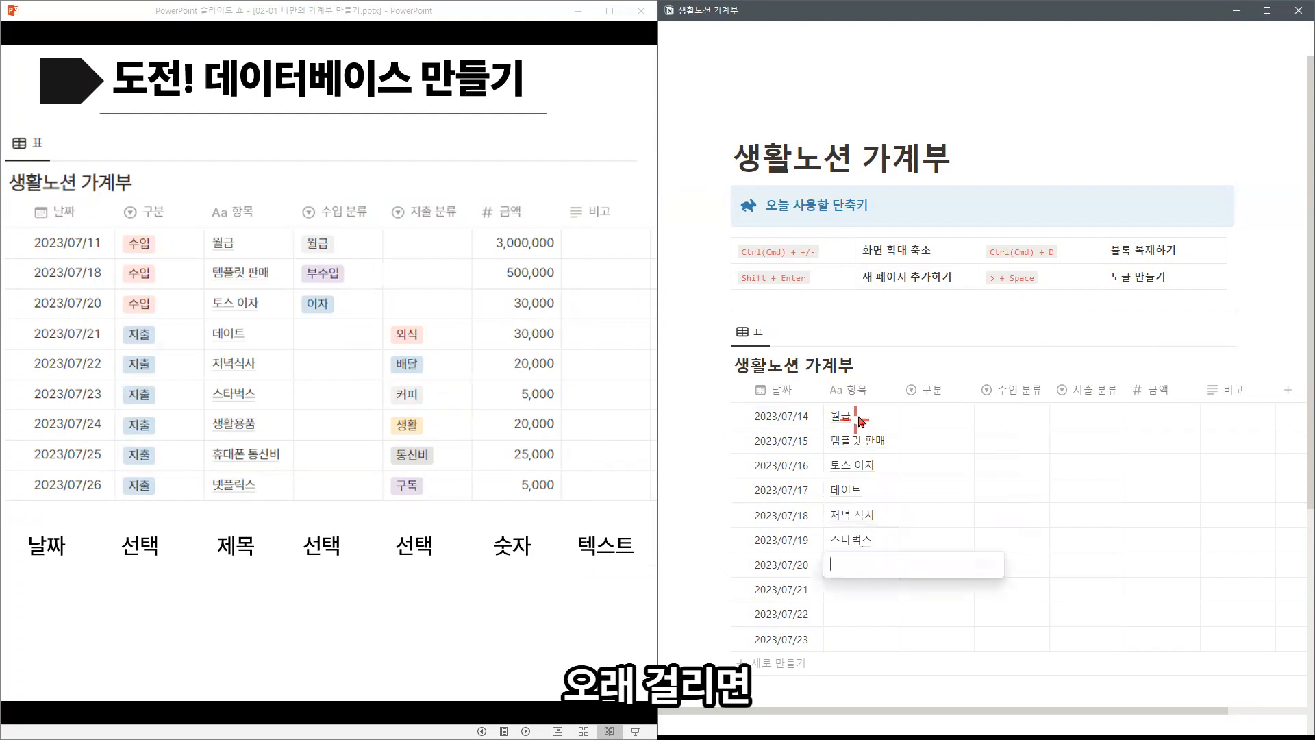
# Step: Enter 생활용품, 휴대폰 통신비 and 넷플릭스 as the 항목 of the 2023/07/20 to 2023/07/22 rows
pyautogui.write('생활용품')
pyautogui.press('Return')
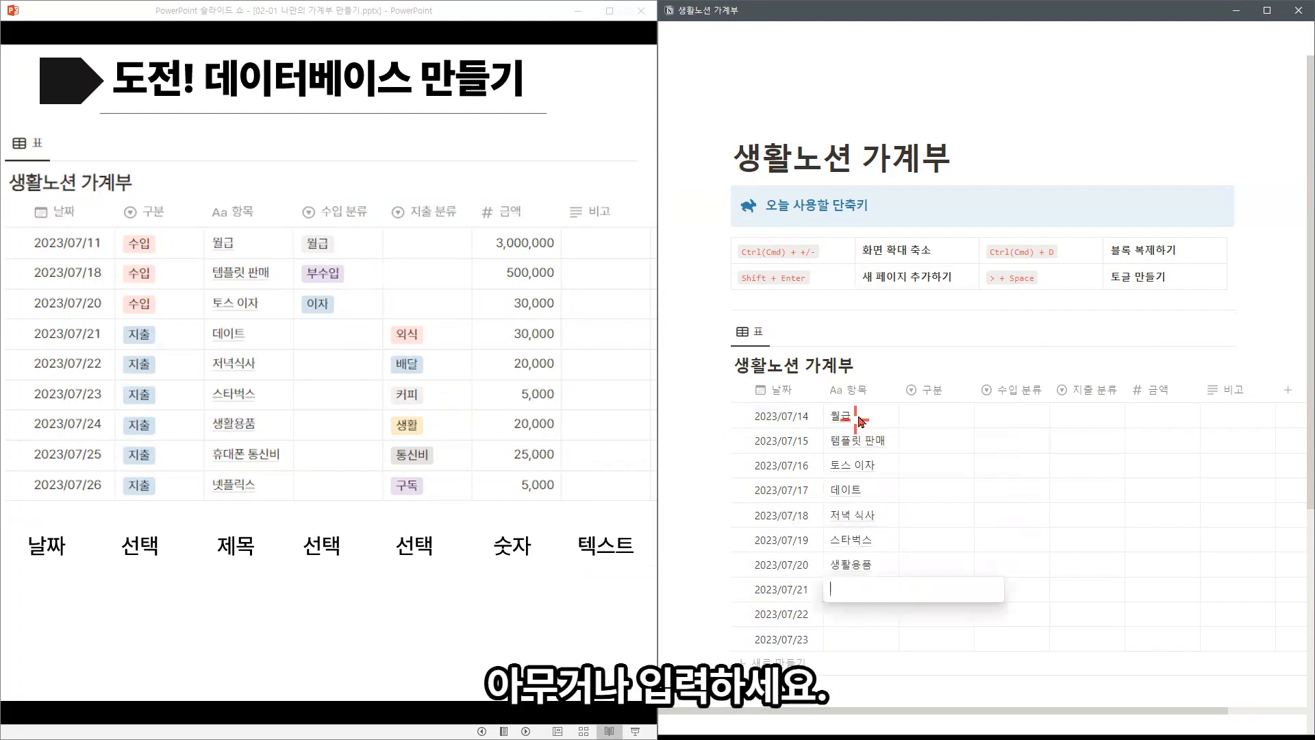
pyautogui.write('휴대폰 통신비')
pyautogui.press('Return')
pyautogui.write('네플릭')
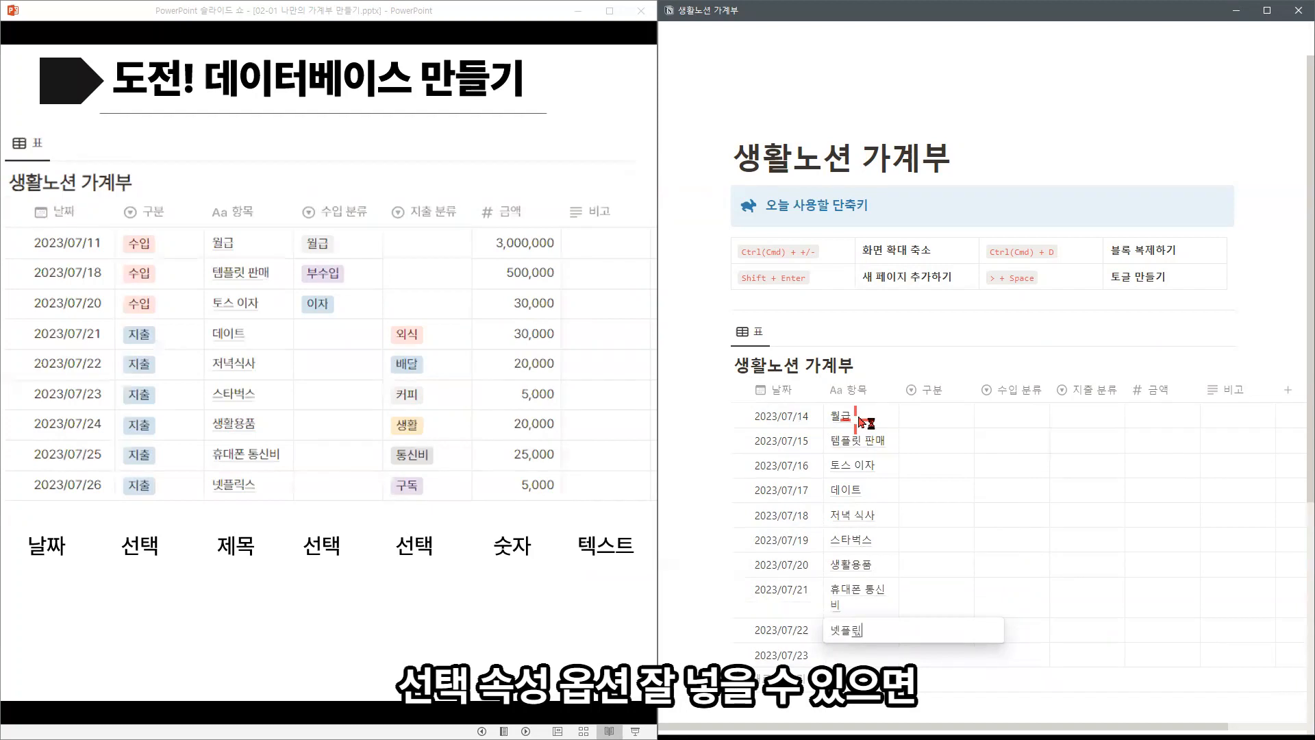
pyautogui.write('스')
pyautogui.press('Return')
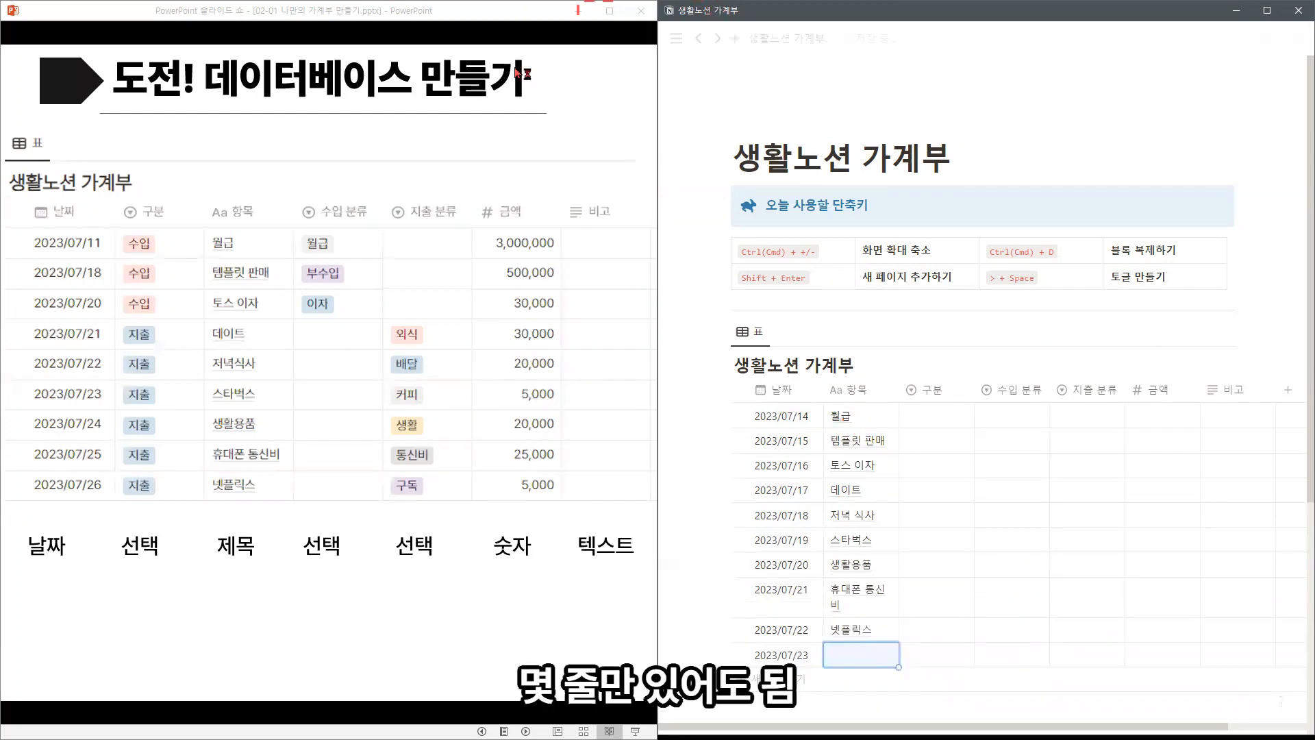
# Step: Delete the unused 2023/07/23 row and move the 구분 column in front of 항목
pyautogui.press('Delete')
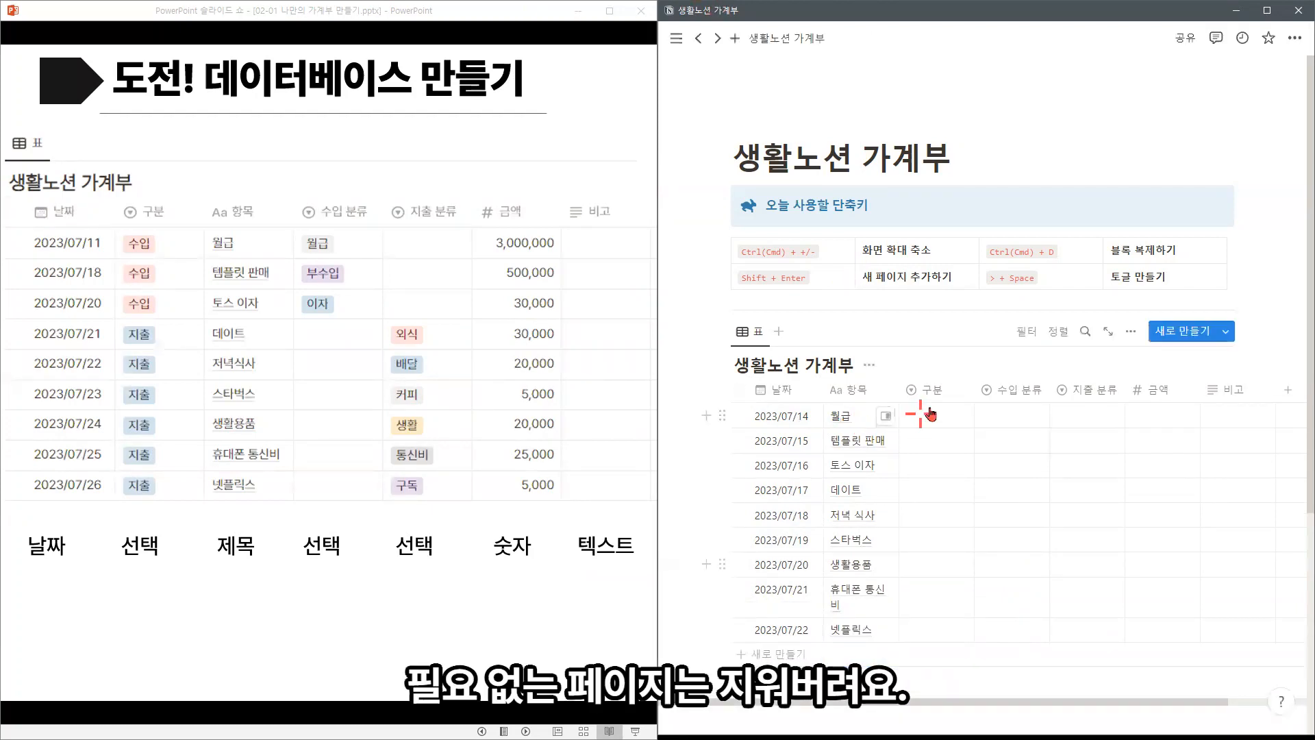
pyautogui.moveTo(931, 413); pyautogui.dragTo(857, 393)
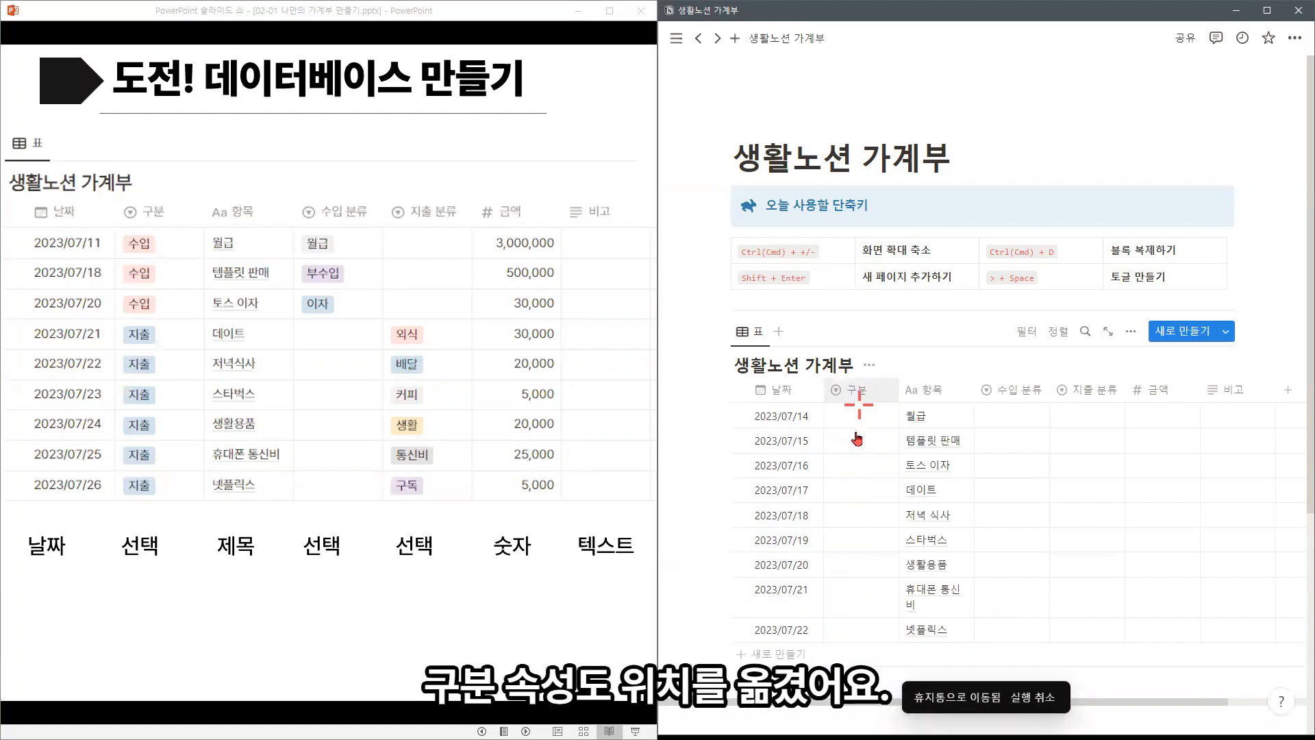
# Step: Create the 구분 option 수입 and assign it to the first three rows
pyautogui.click(853, 421)
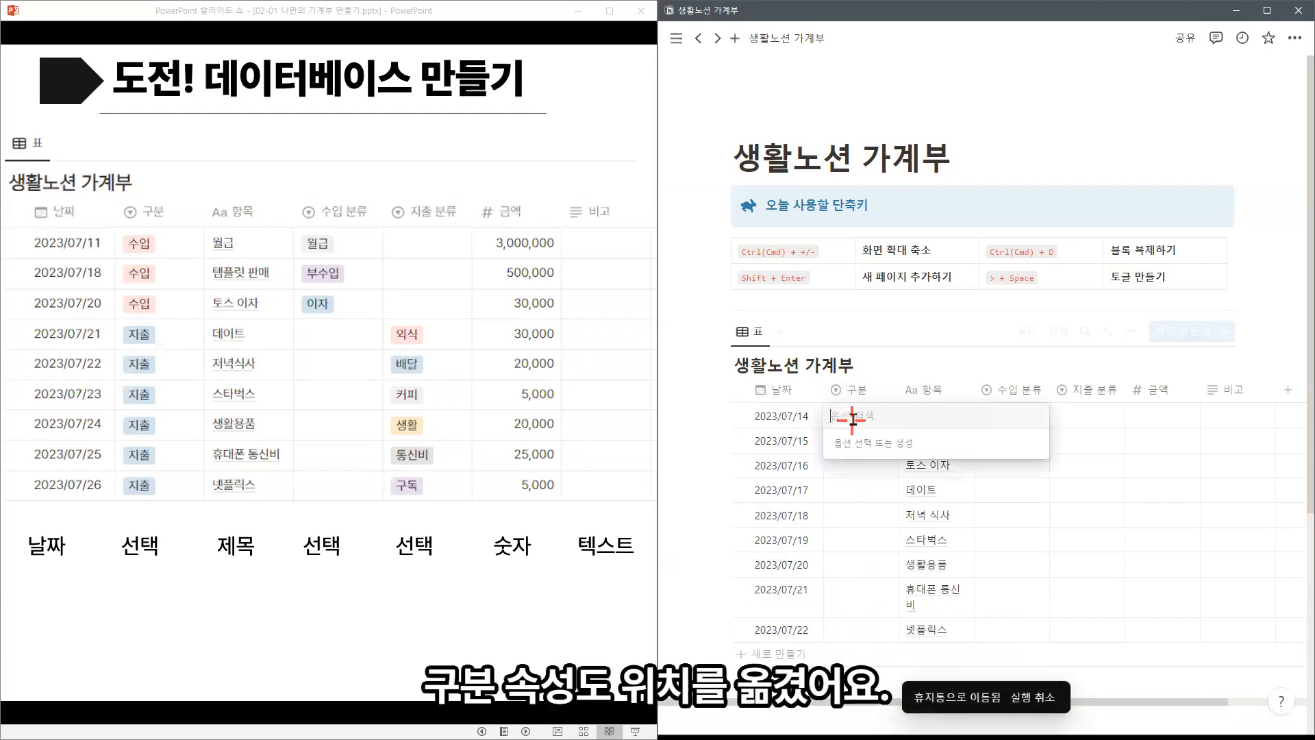
pyautogui.press('Down')
pyautogui.hotkey('ctrl', 'v')
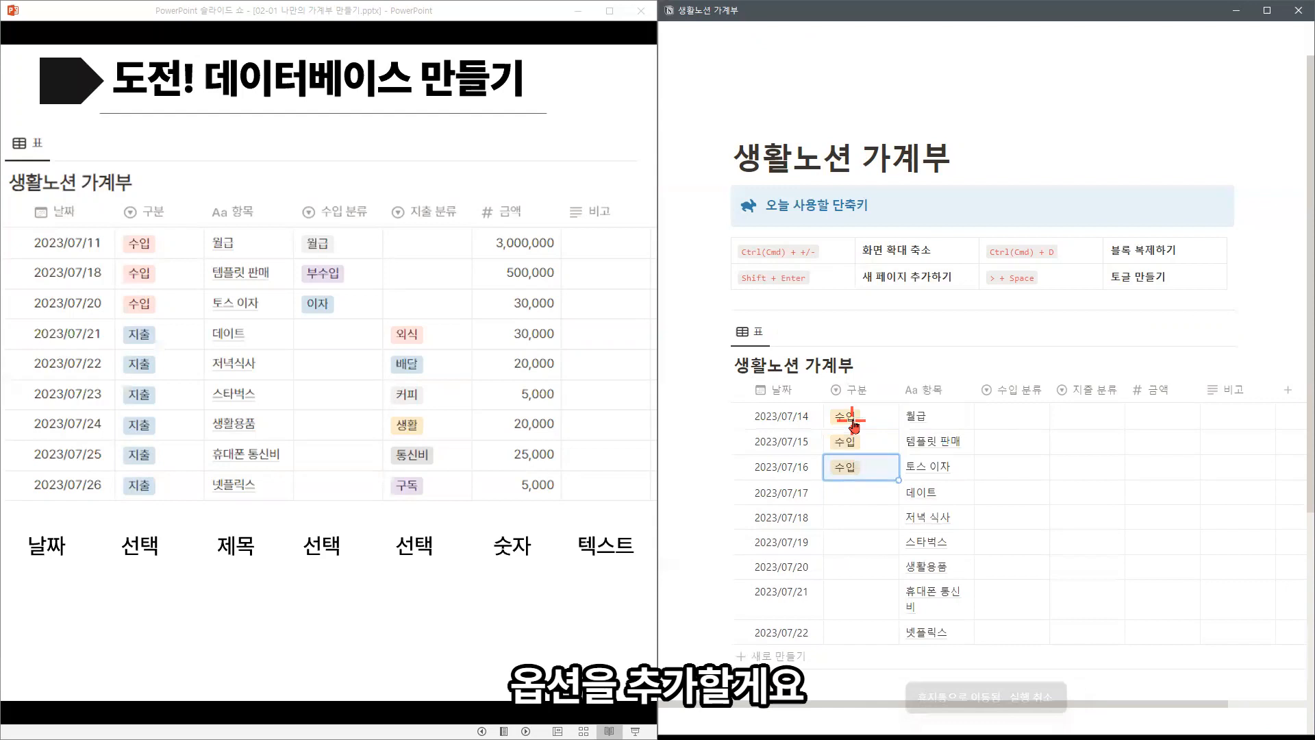
# Step: Create the 구분 option 지출 in the 데이트 row and fill it down through the 넷플릭스 row
pyautogui.press('Down')
pyautogui.press('Return')
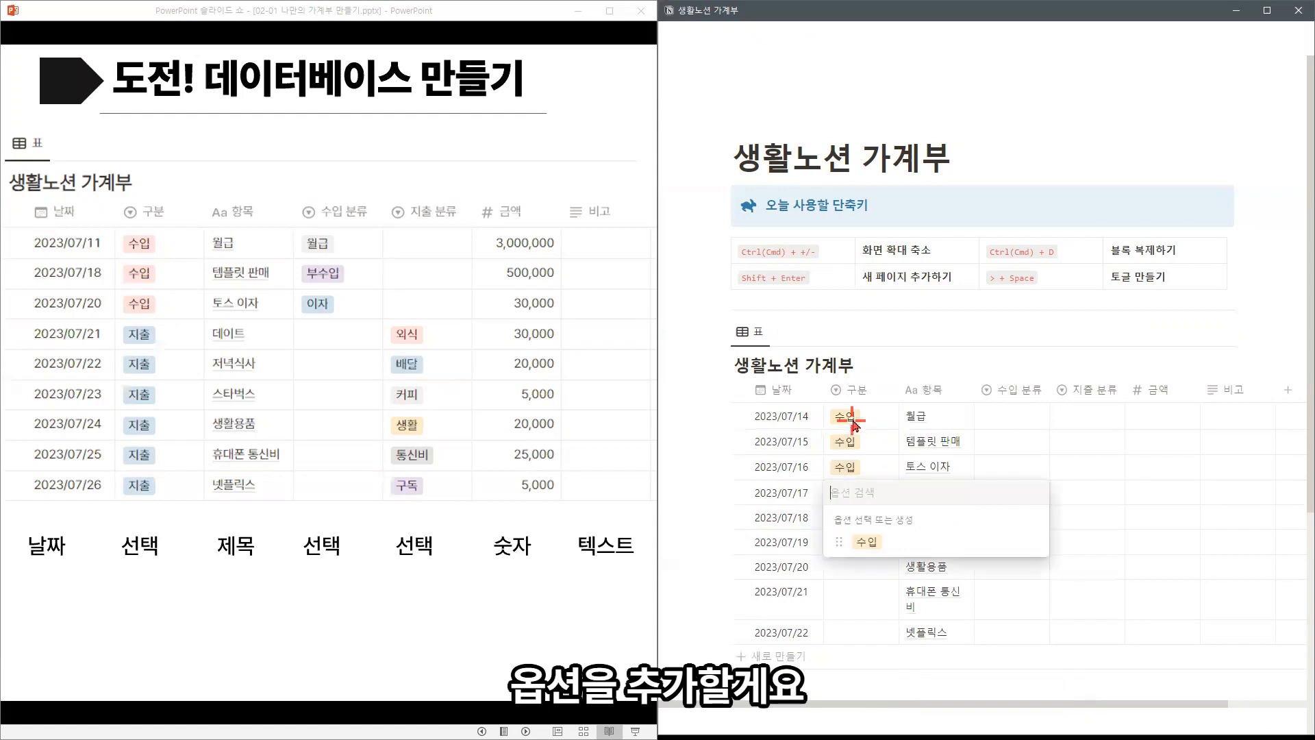
pyautogui.write('지추ㄹ')
pyautogui.press('Return')
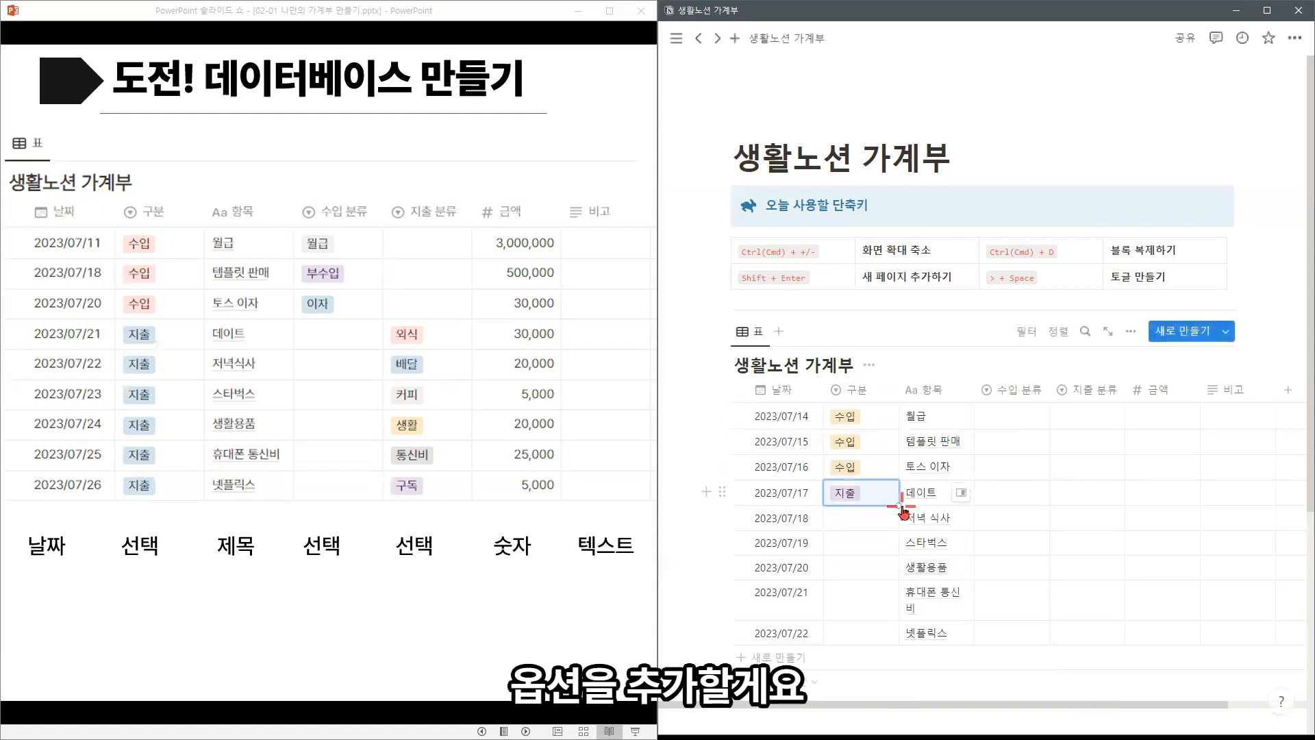
pyautogui.moveTo(896, 505); pyautogui.dragTo(891, 656)
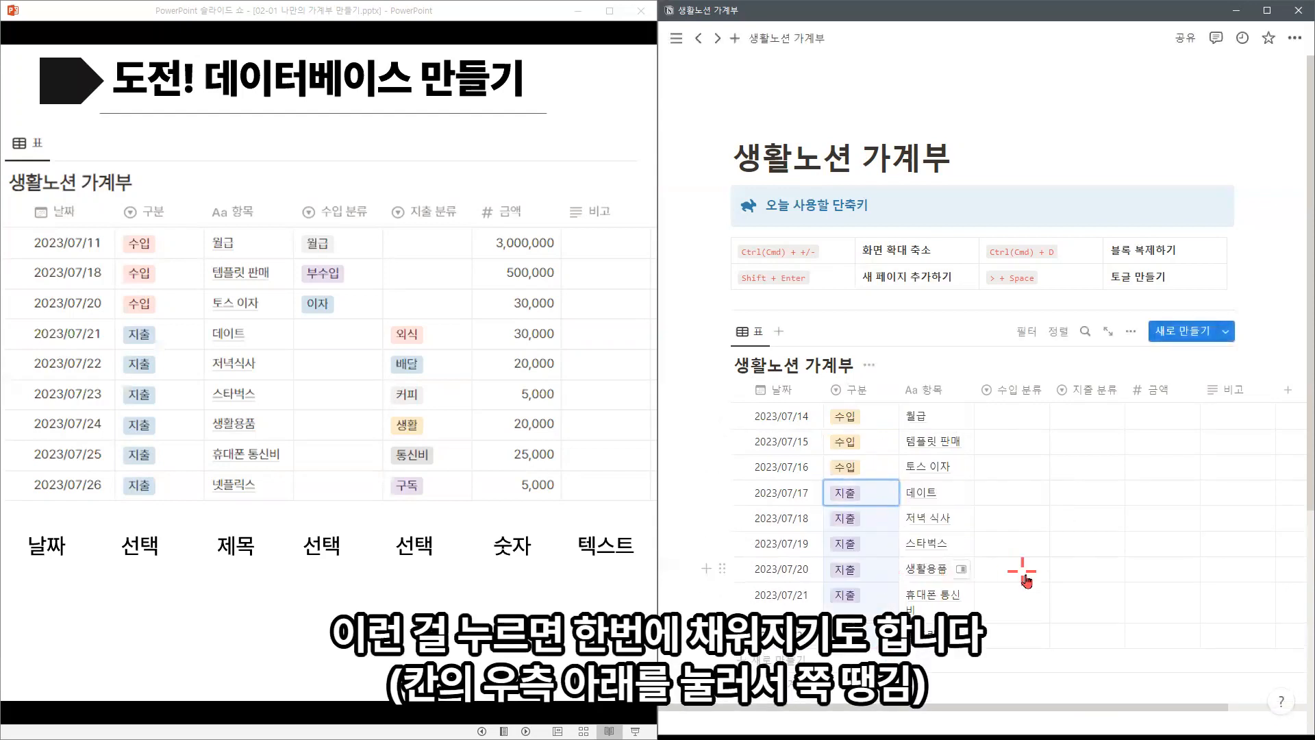
# Step: Change the colour of the 수입 option to red (빨간색)
pyautogui.click(871, 417)
pyautogui.click(1033, 465)
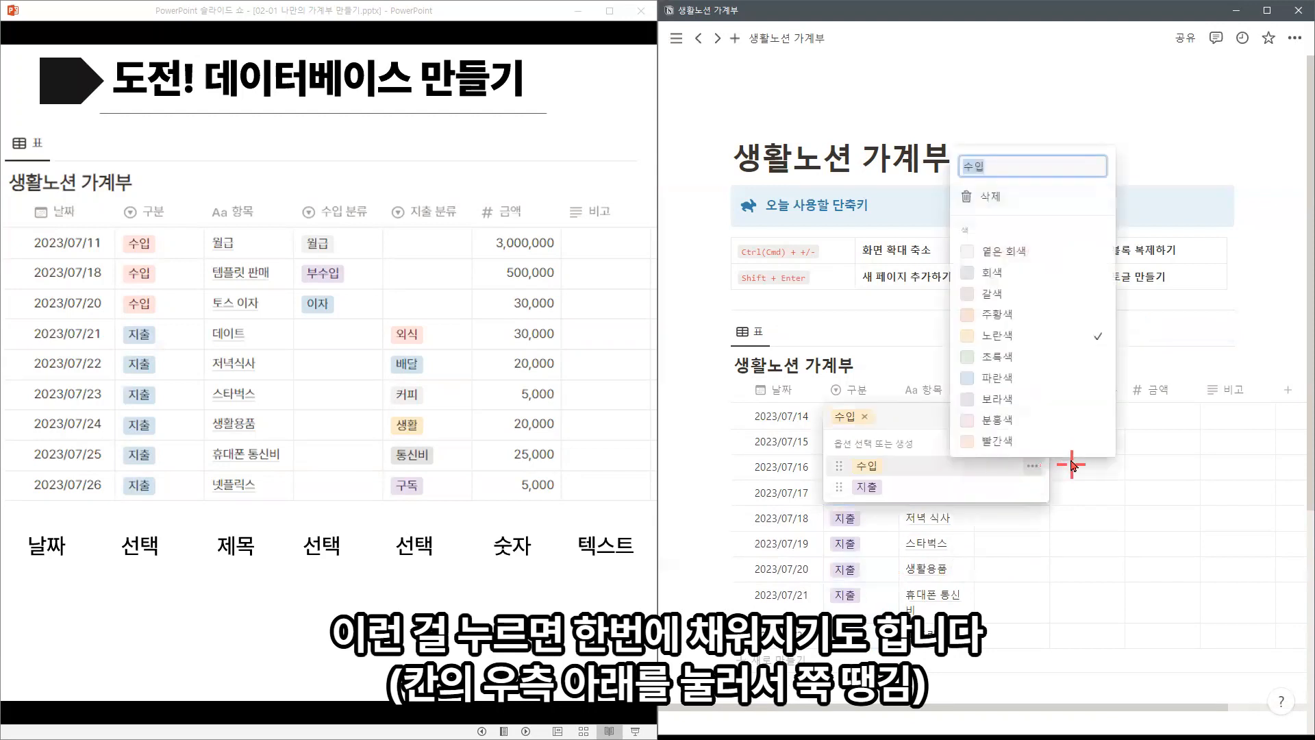
pyautogui.click(1006, 442)
pyautogui.press('Escape')
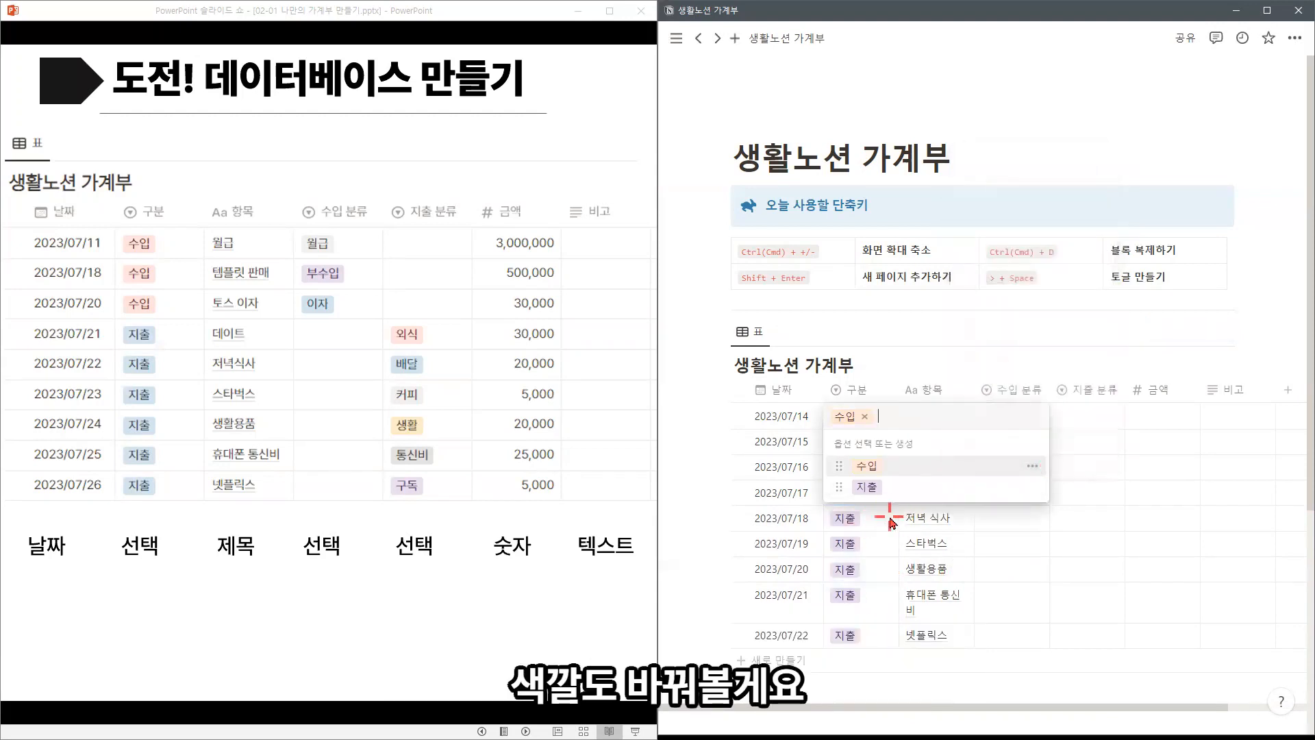
pyautogui.press('Escape')
# Step: Change the colour of the 지출 option to blue (파란색)
pyautogui.click(890, 492)
pyautogui.click(1032, 563)
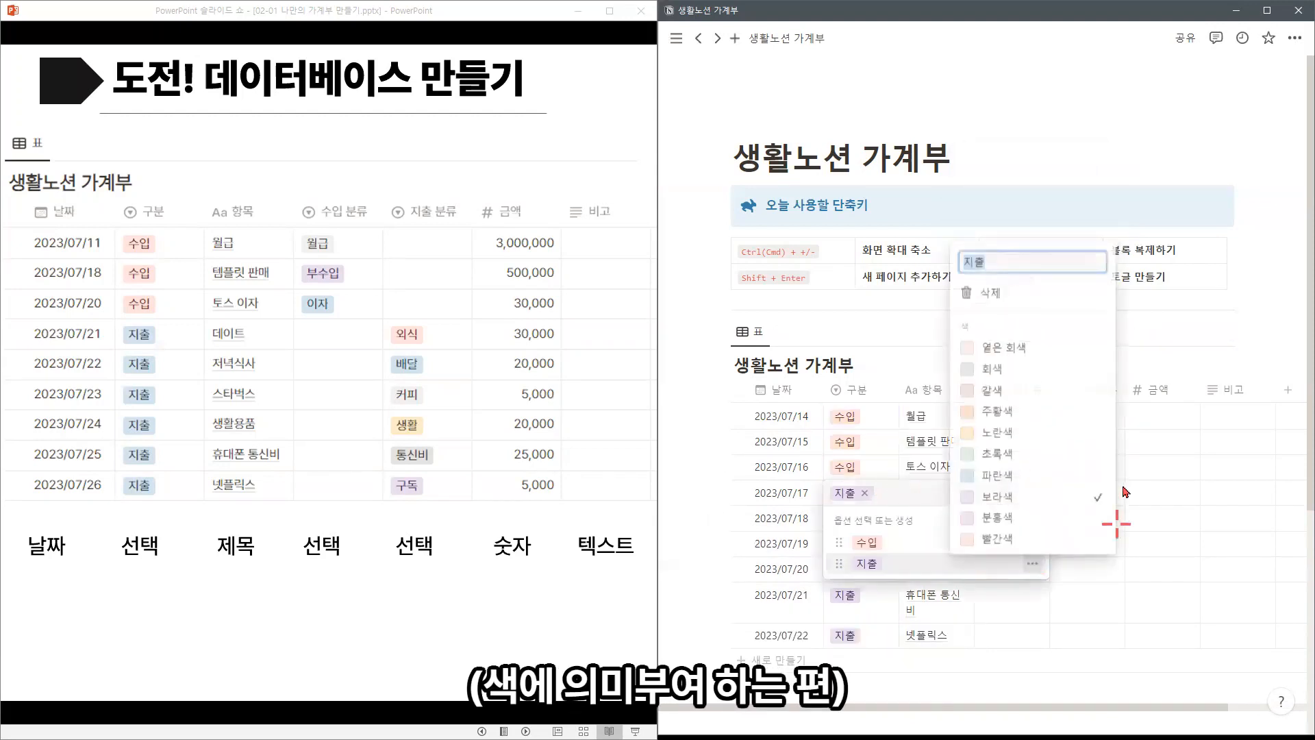
pyautogui.click(1007, 483)
pyautogui.press('Escape')
pyautogui.press('Escape')
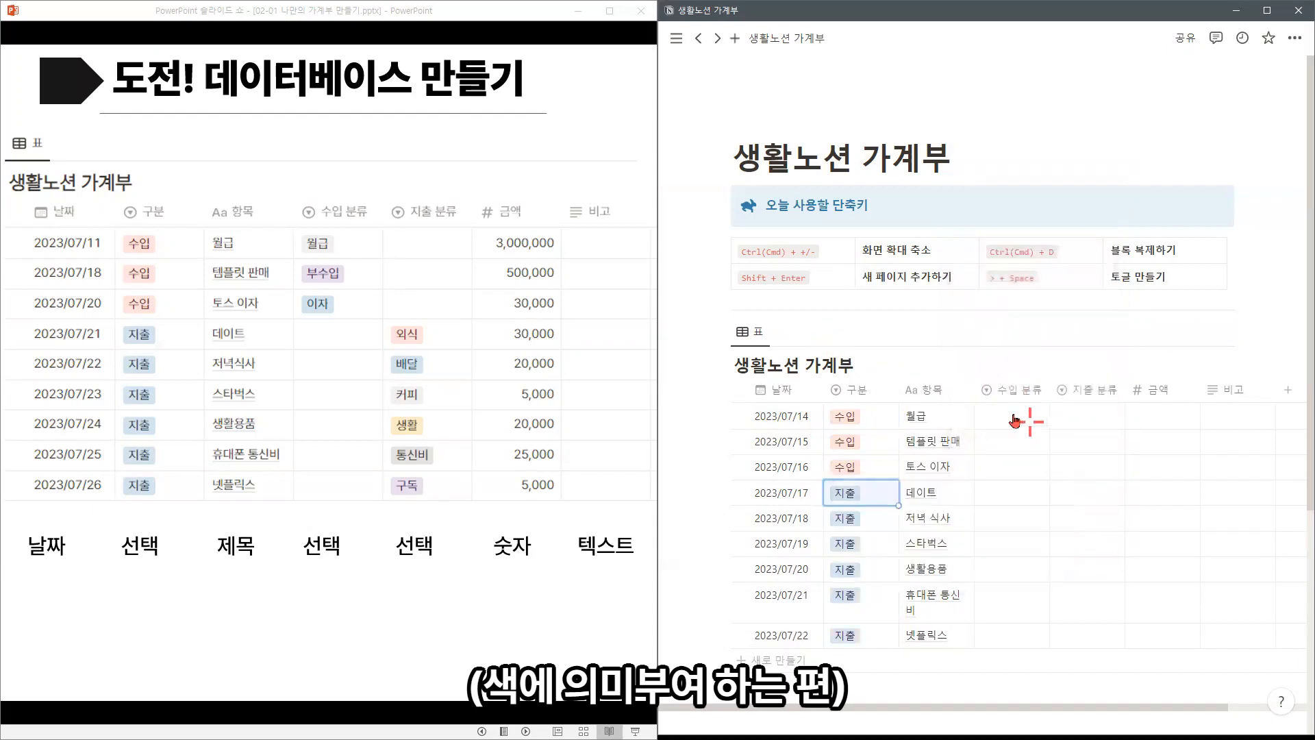
# Step: Create and assign the 수입 분류 options 월급, 부수입 and 이자 in the first three rows
pyautogui.click(1014, 417)
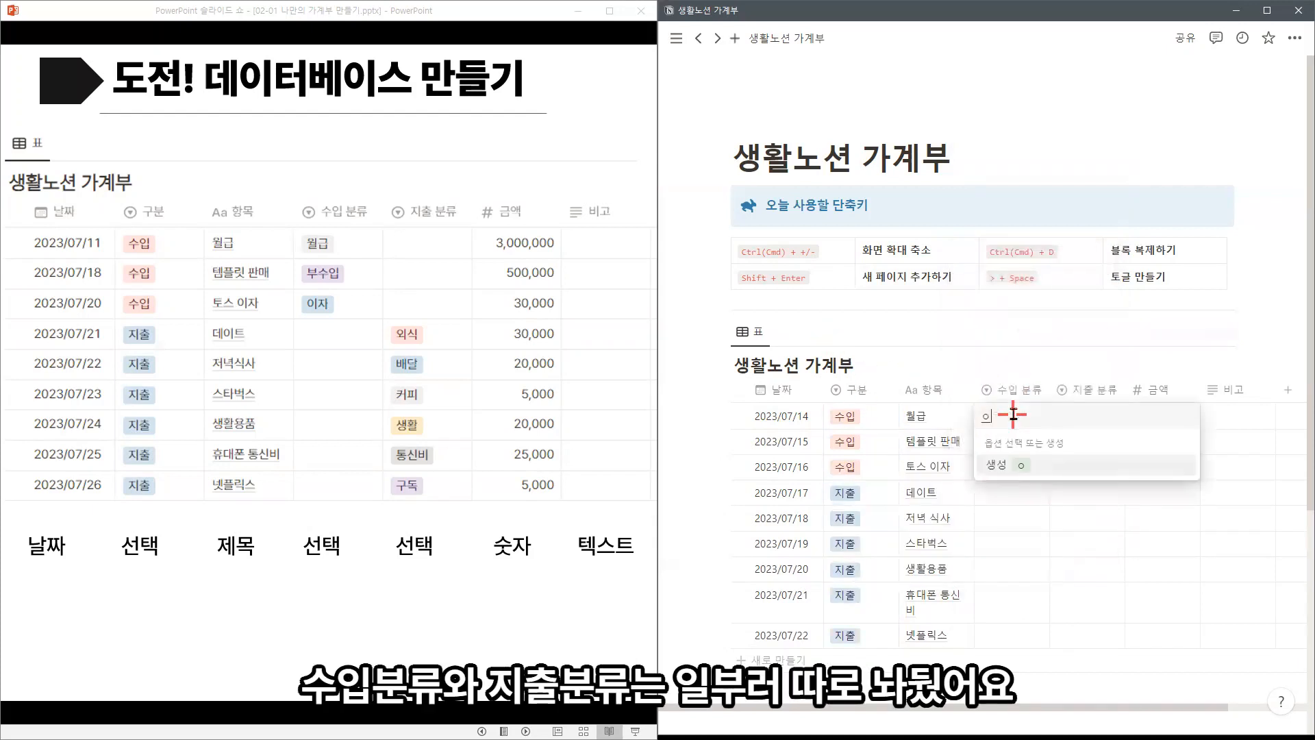
pyautogui.write('웤')
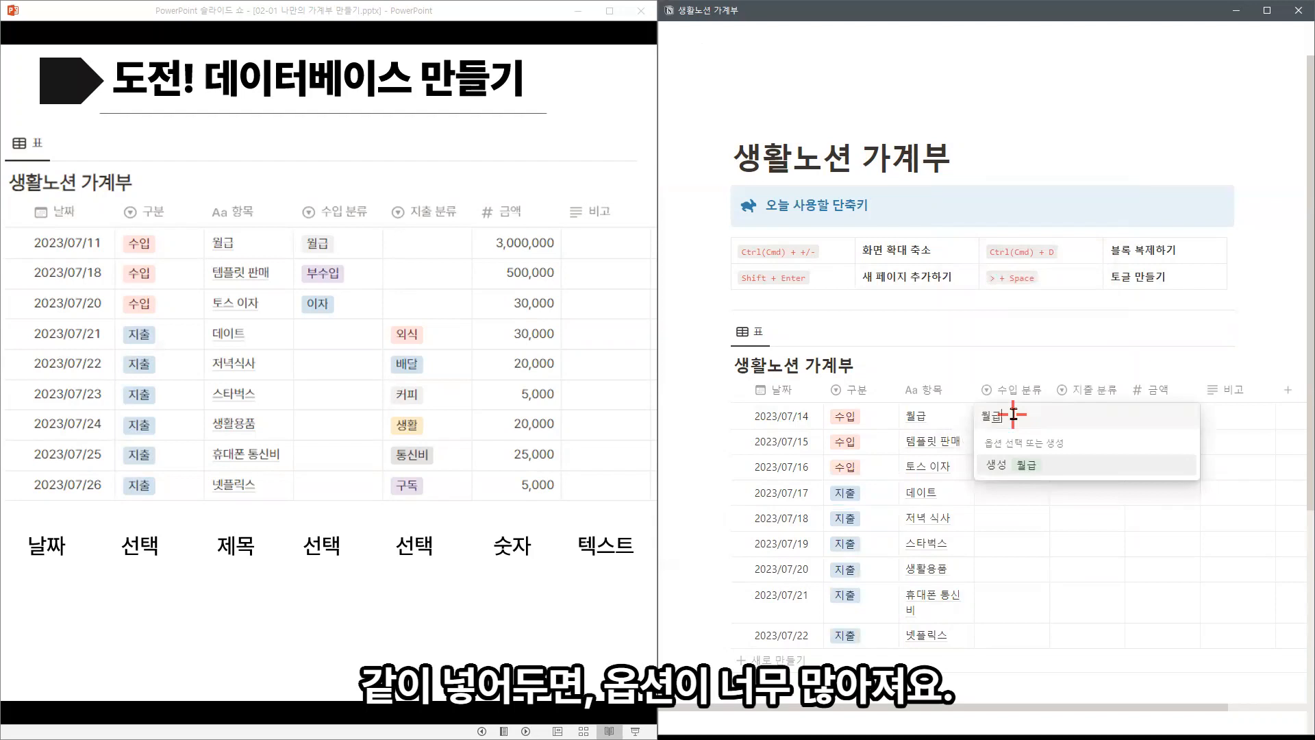
pyautogui.press('Return')
pyautogui.press('Return')
pyautogui.write('부수입')
pyautogui.press('Return')
pyautogui.press('Return')
pyautogui.write('이자')
pyautogui.press('Return')
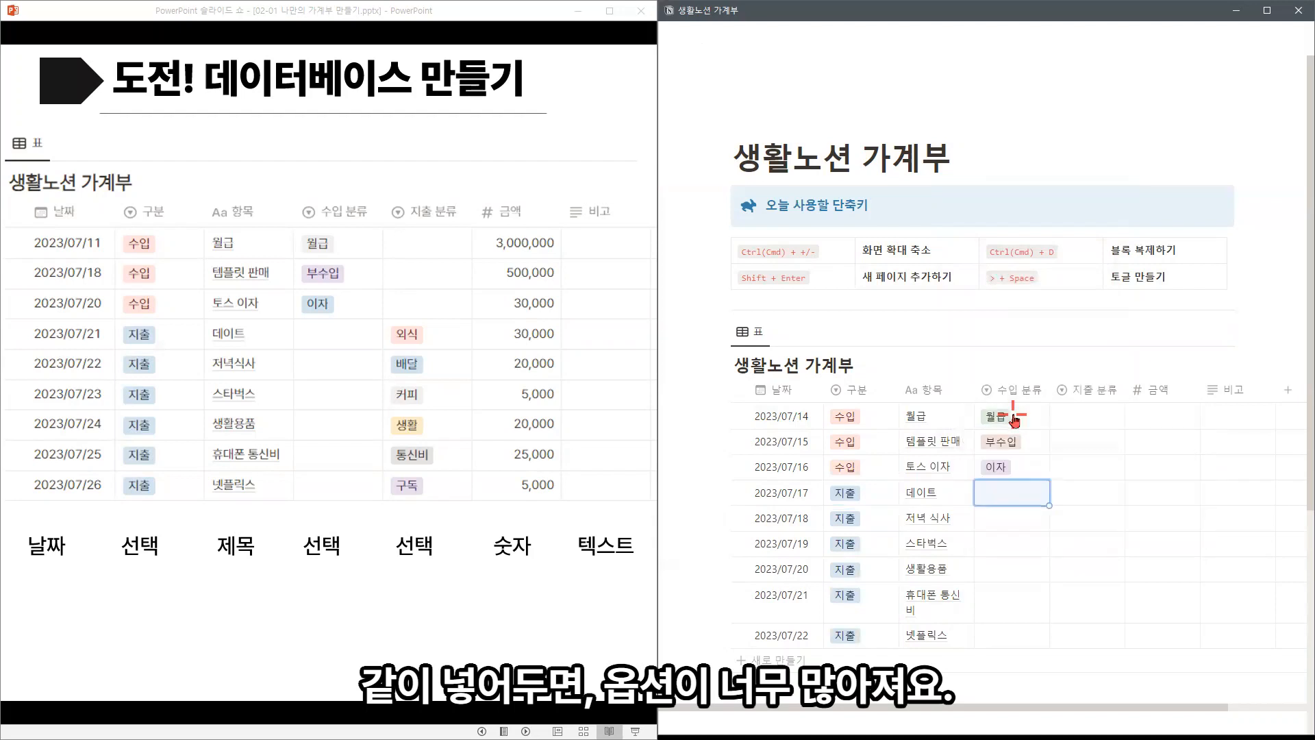
# Step: Create and assign the 지출 분류 options 외식, 배달 and 커피 for the 데이트, 저녁 식사 and 스타벅스 rows
pyautogui.press('Right')
pyautogui.write('외식')
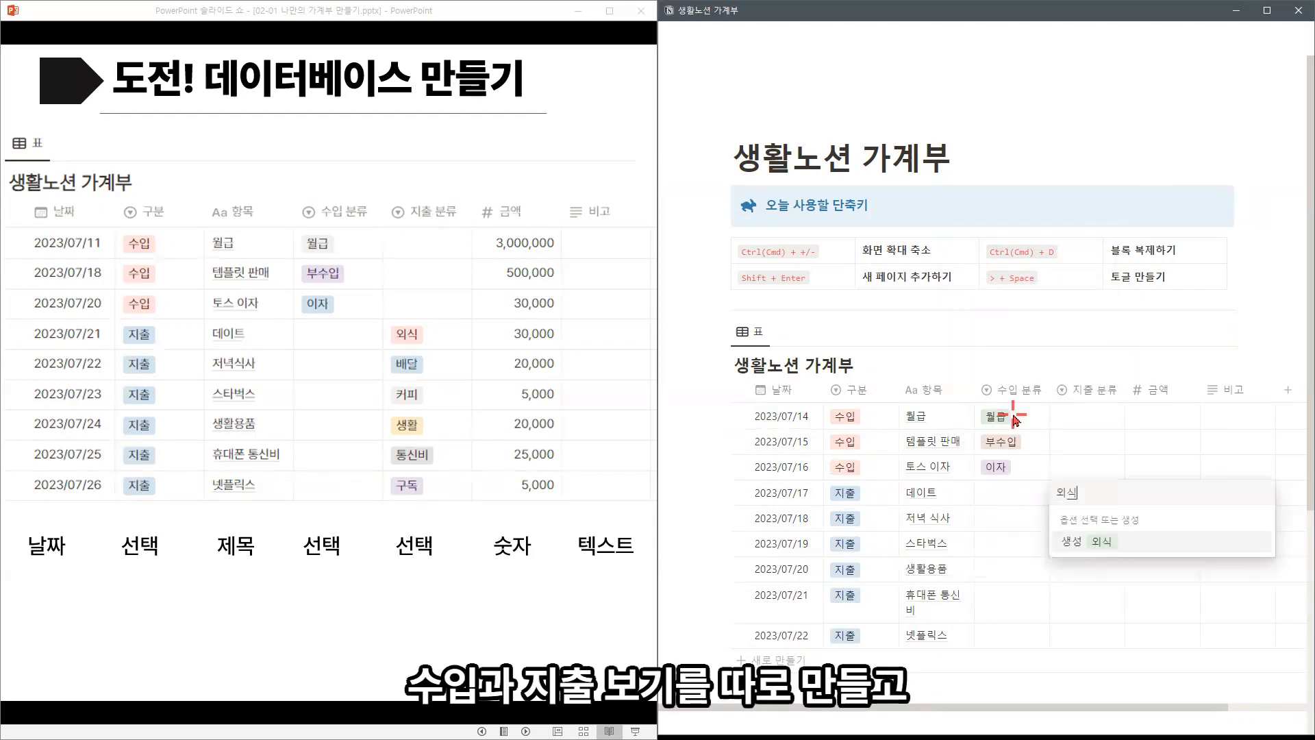
pyautogui.press('Return')
pyautogui.press('Return')
pyautogui.write('배달')
pyautogui.press('Return')
pyautogui.press('Return')
pyautogui.write('커피')
pyautogui.press('Return')
pyautogui.press('Return')
# Step: Create and assign the 지출 분류 options 생활, 통신비 and 구독 for the 생활용품, 휴대폰 통신비 and 넷플릭스 rows
pyautogui.write('새')
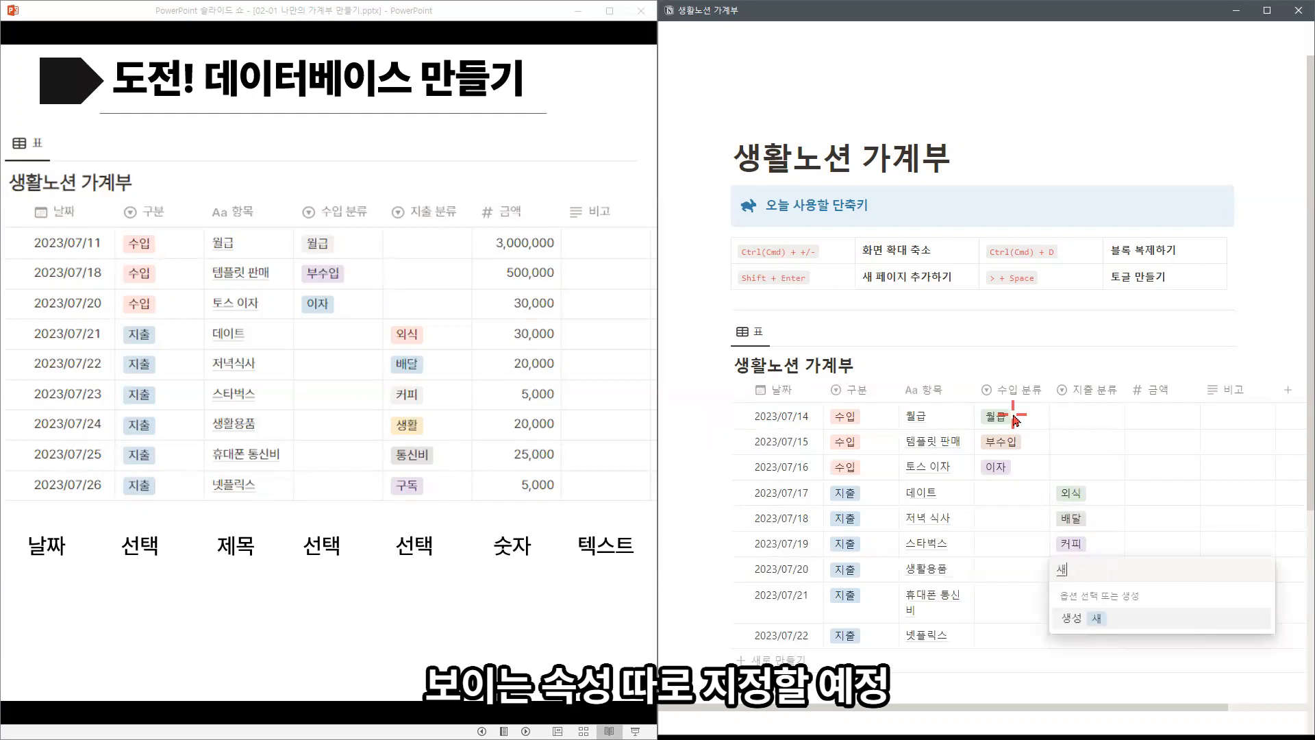
pyautogui.write('활')
pyautogui.press('Return')
pyautogui.press('Return')
pyautogui.write('비')
pyautogui.press('Return')
pyautogui.press('Down')
pyautogui.press('Return')
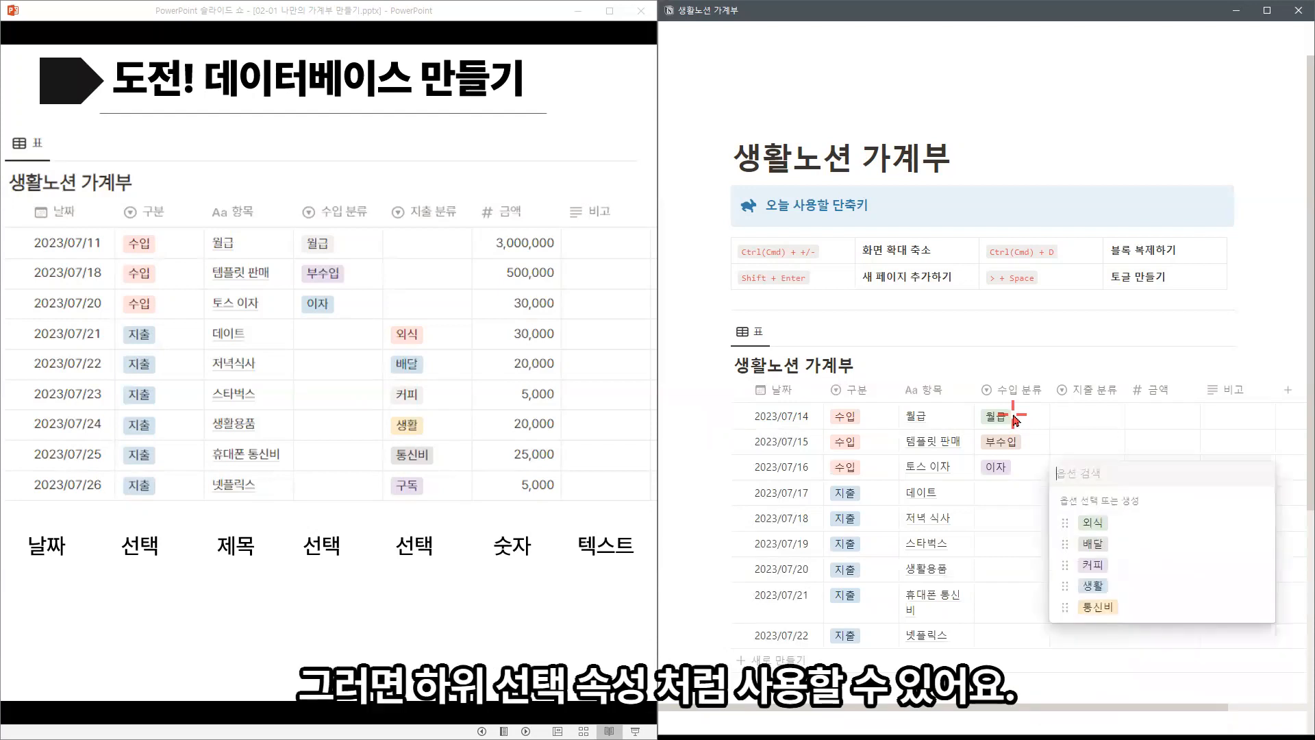
pyautogui.write('구독')
pyautogui.press('Return')
# Step: Enter the 금액 values 3000000, 500000 and 30000 for the 월급, 템플릿 판매 and 토스 이자 rows
pyautogui.press('Right')
pyautogui.press('Up')
pyautogui.press('Up')
pyautogui.press('Up')
pyautogui.press('Up')
pyautogui.press('Up')
pyautogui.press('Up')
pyautogui.press('Up')
pyautogui.press('Up')
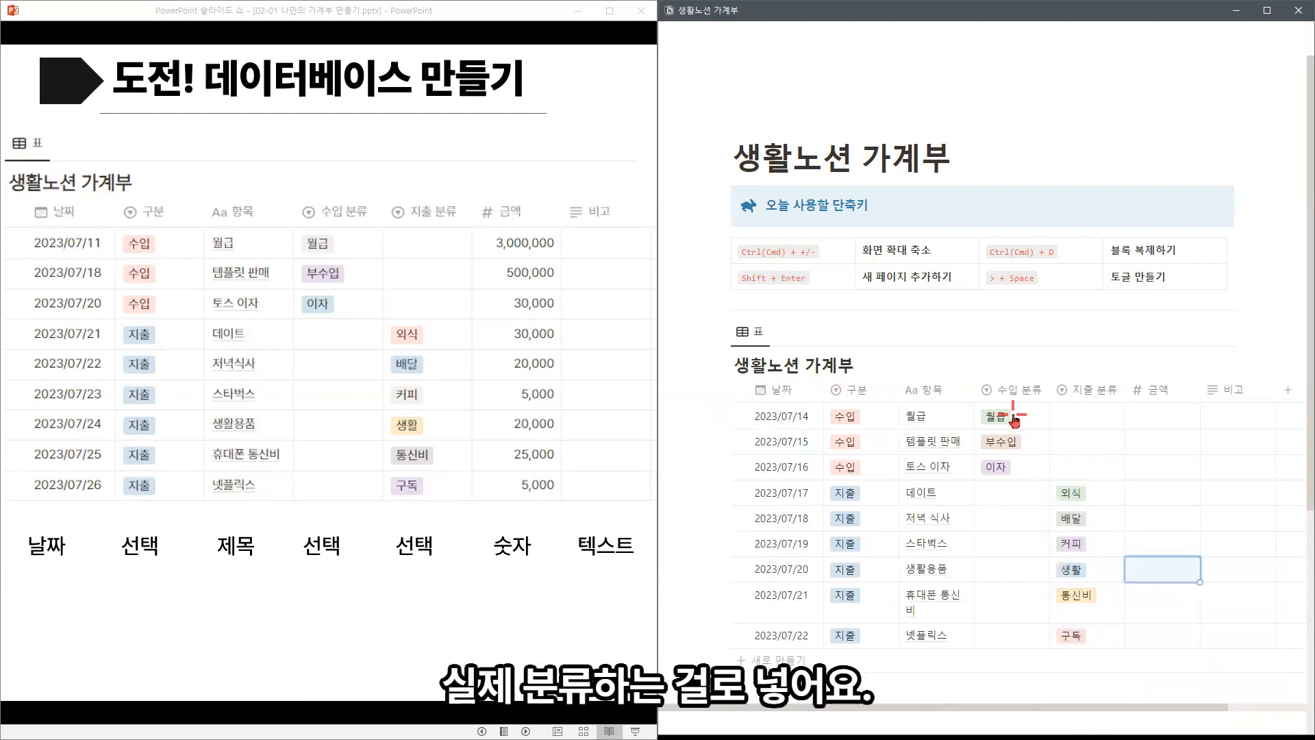
pyautogui.write('3000000')
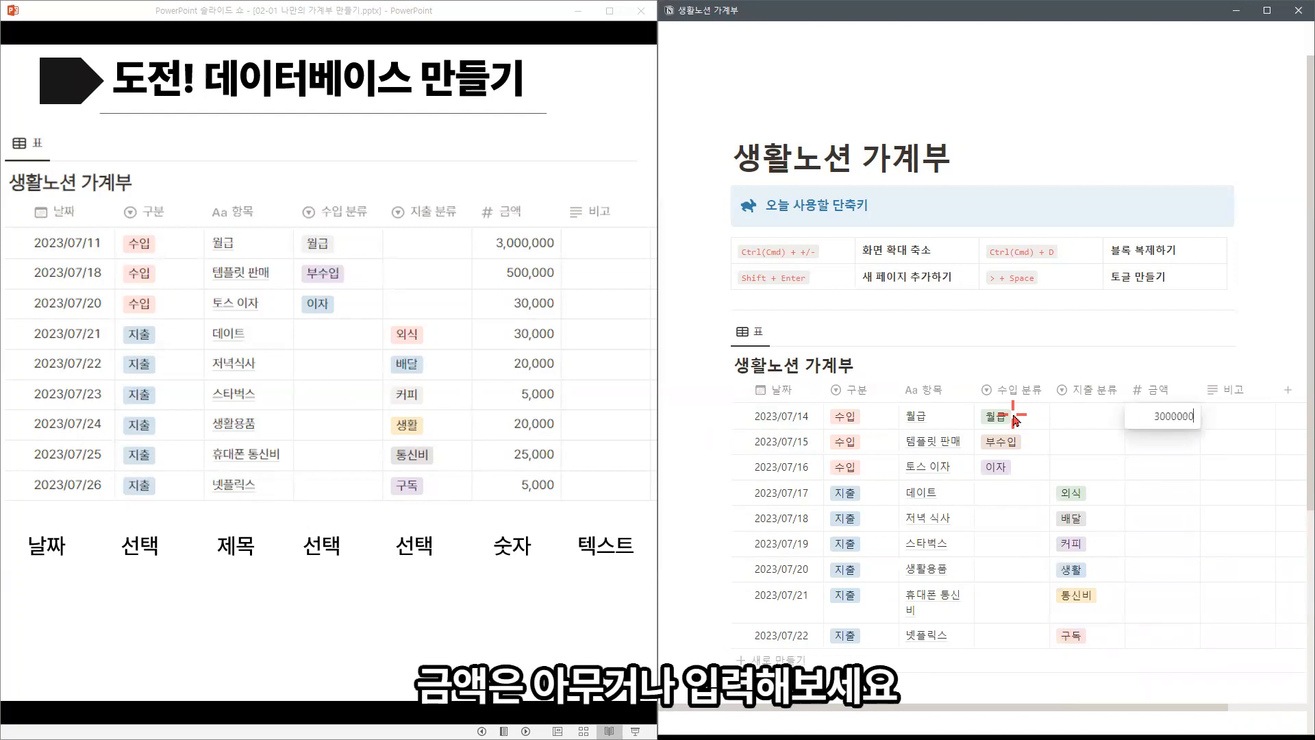
pyautogui.press('Return')
pyautogui.press('Down')
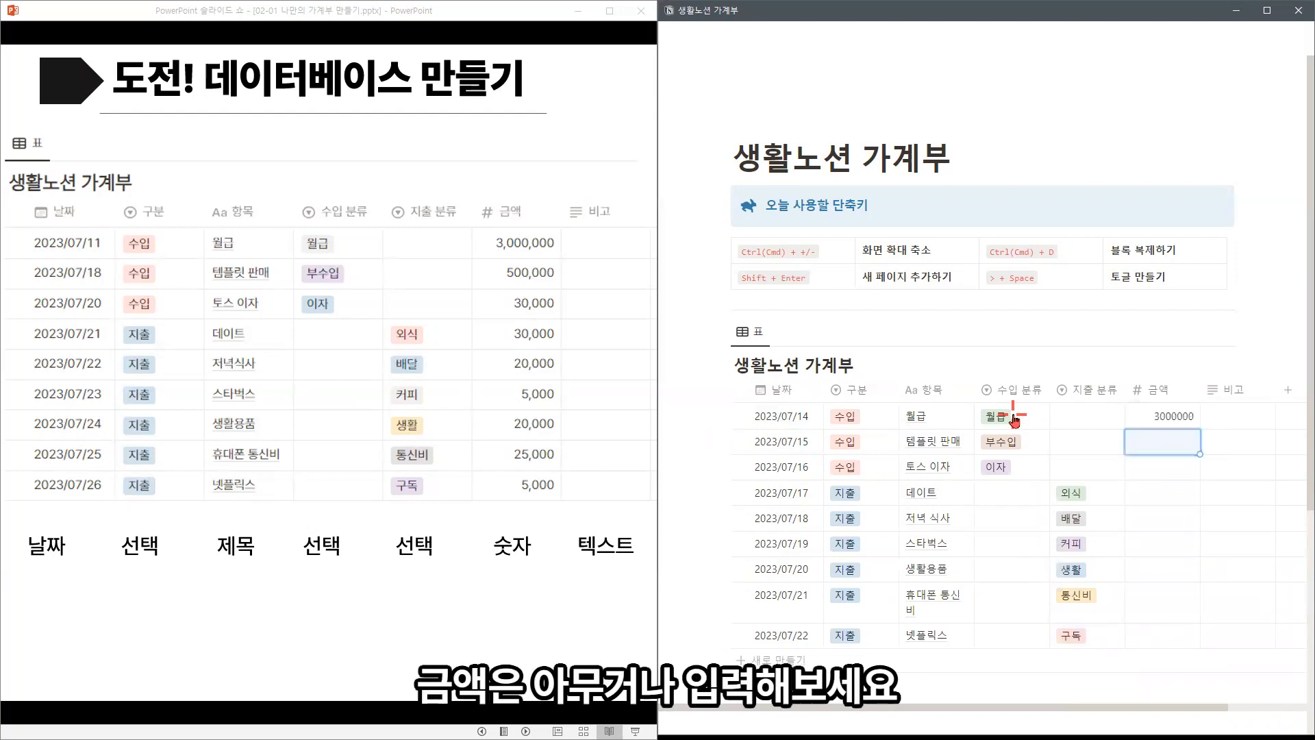
pyautogui.write('500000')
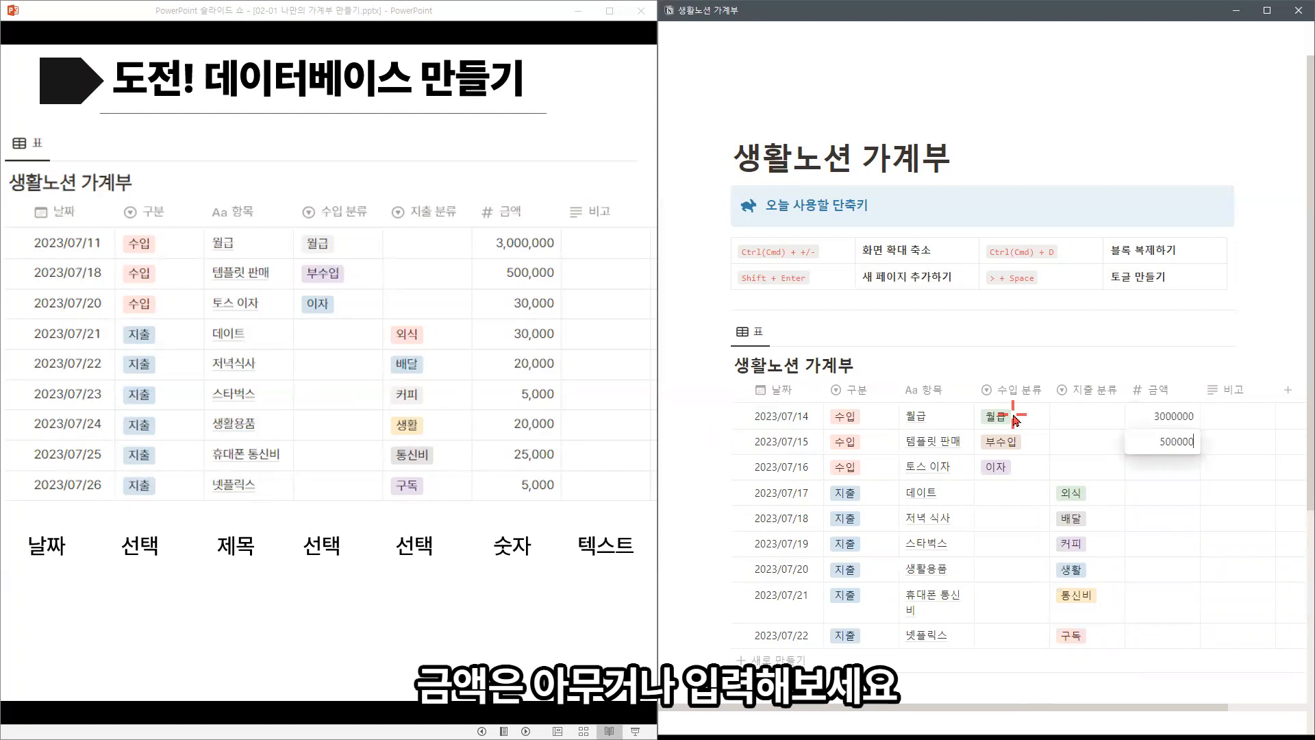
pyautogui.press('Return')
pyautogui.press('Down')
pyautogui.write('30000')
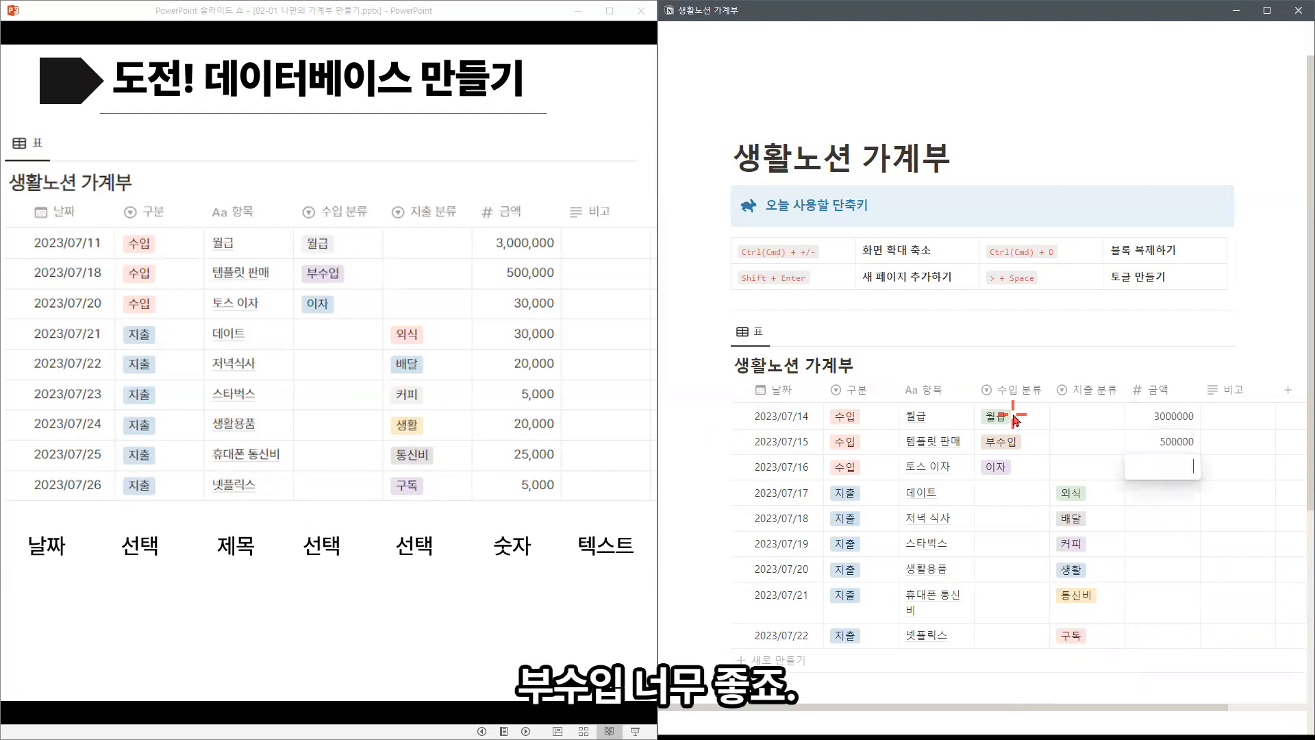
pyautogui.press('Return')
# Step: Enter the 금액 values 30000, 20000 and 5000 for the 데이트, 저녁 식사 and 스타벅스 rows
pyautogui.press('Down')
pyautogui.write('3000')
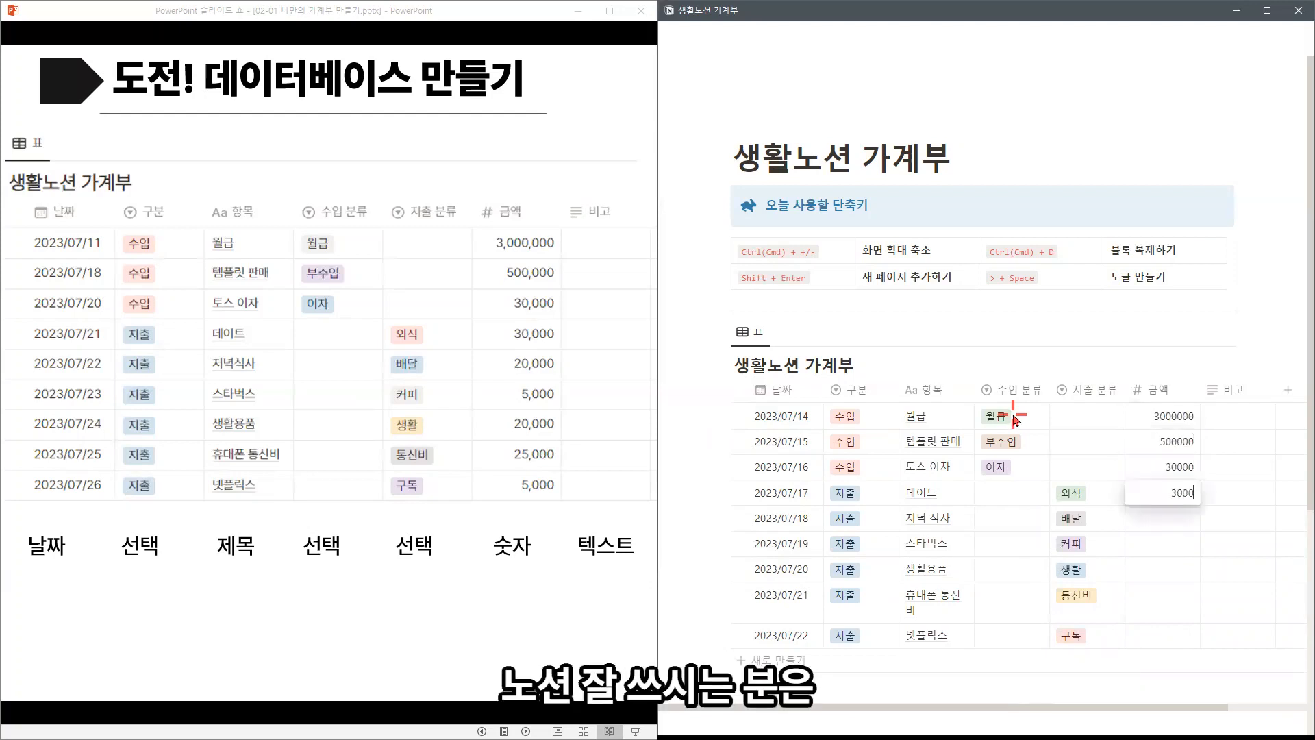
pyautogui.write('0')
pyautogui.press('Return')
pyautogui.press('Down')
pyautogui.write('20000')
pyautogui.press('Return')
pyautogui.press('Down')
pyautogui.write('50')
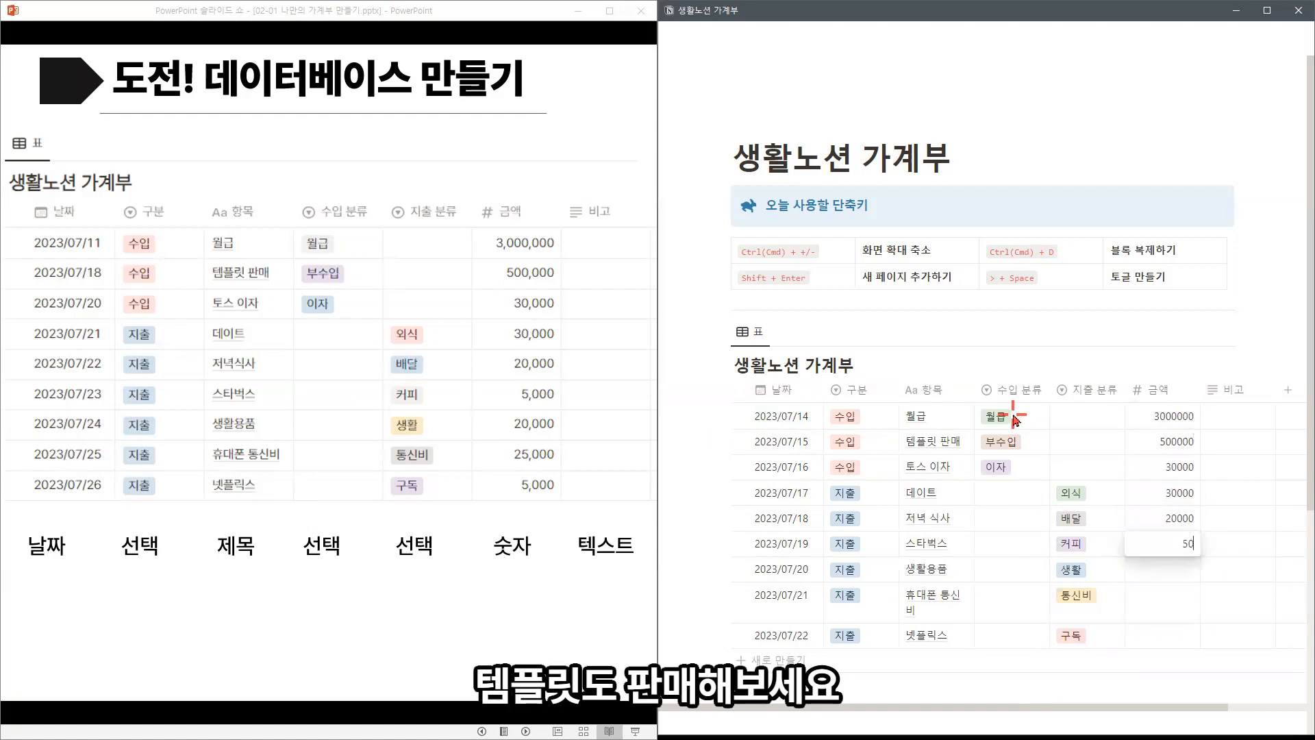
pyautogui.write('00')
pyautogui.press('Return')
# Step: Enter the 금액 values 20000, 25000 and 5000 for the 생활용품, 휴대폰 통신비 and 넷플릭스 rows
pyautogui.press('Down')
pyautogui.write('20000')
pyautogui.press('Return')
pyautogui.press('Down')
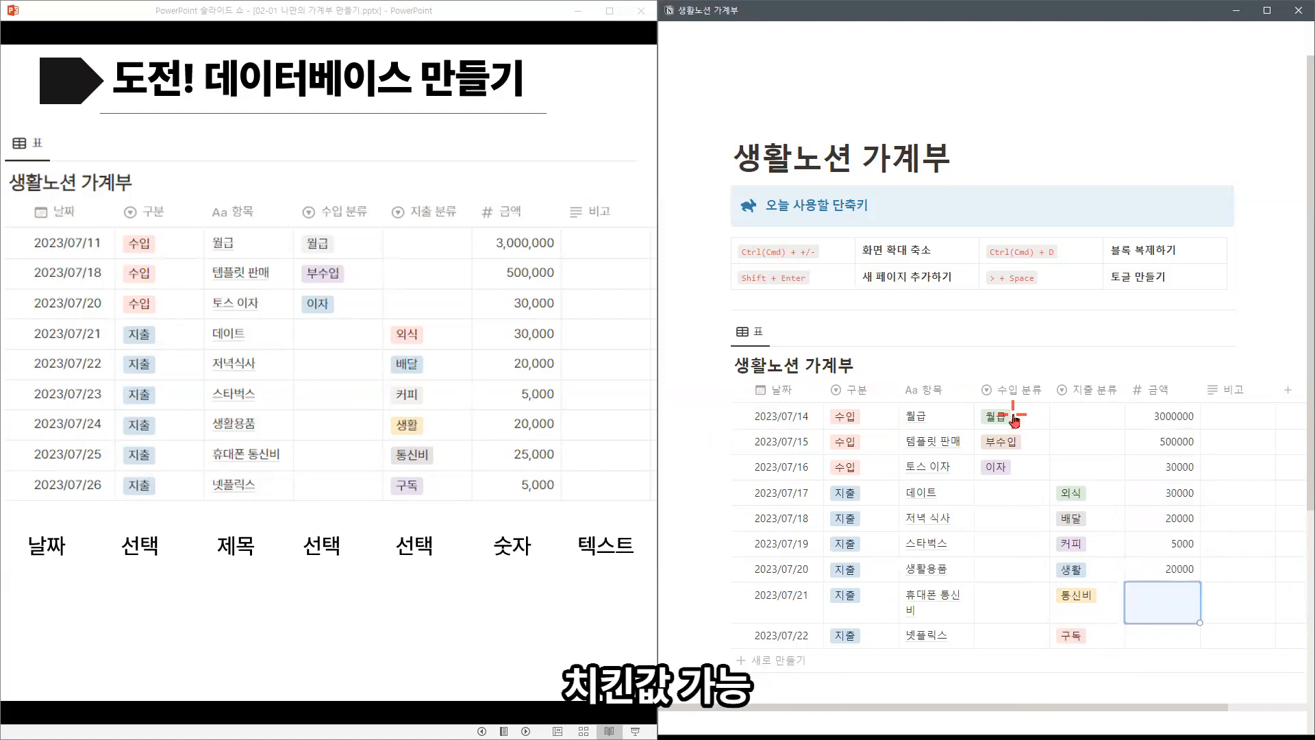
pyautogui.write('25000')
pyautogui.press('Return')
pyautogui.press('Down')
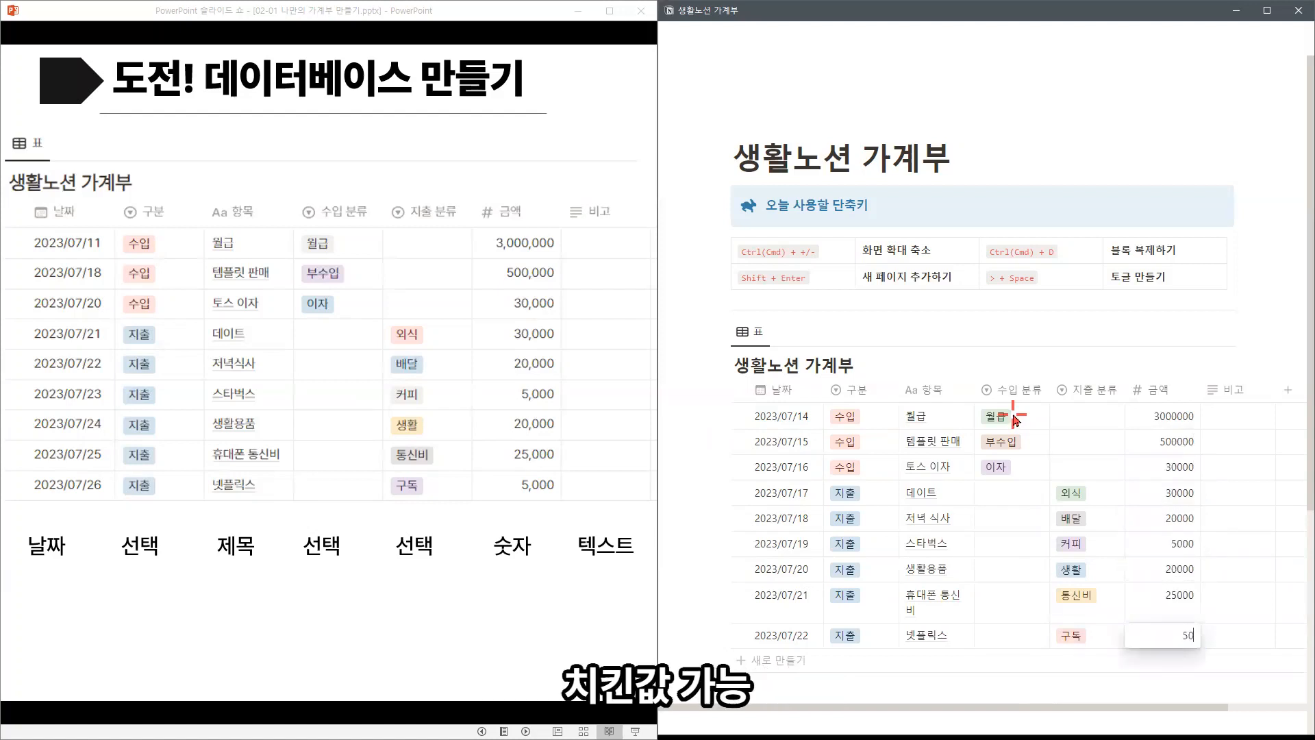
pyautogui.write('5000')
pyautogui.press('Return')
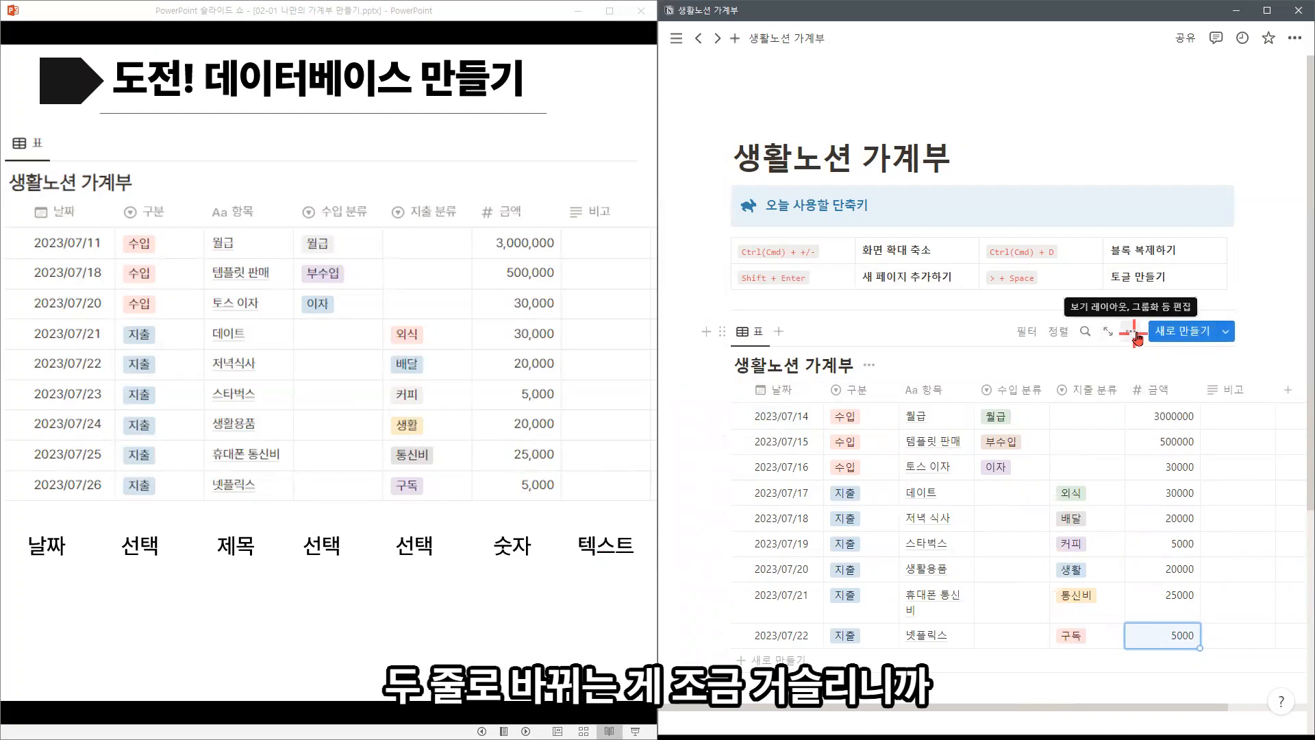
# Step: Turn off wrapping for all columns (모든 열 줄바꿈) in the table view's layout
pyautogui.click(1131, 331)
pyautogui.click(1096, 421)
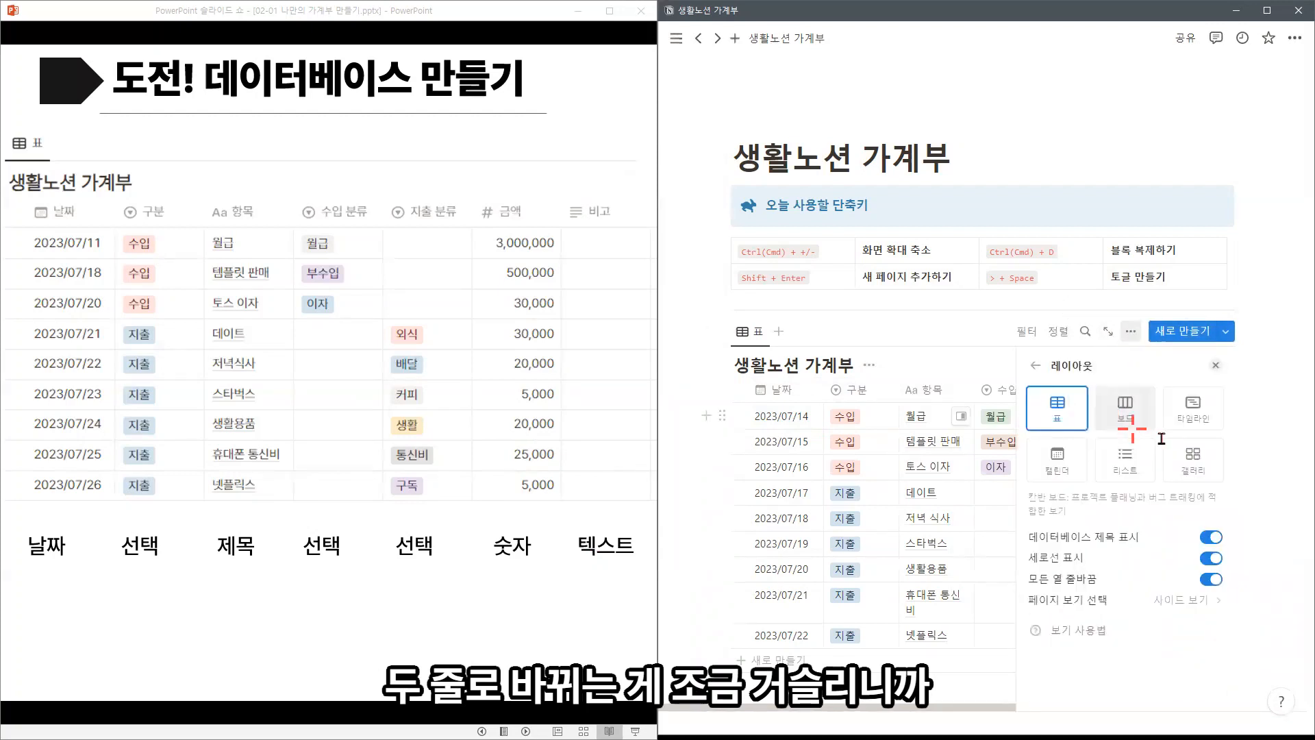
pyautogui.click(1210, 580)
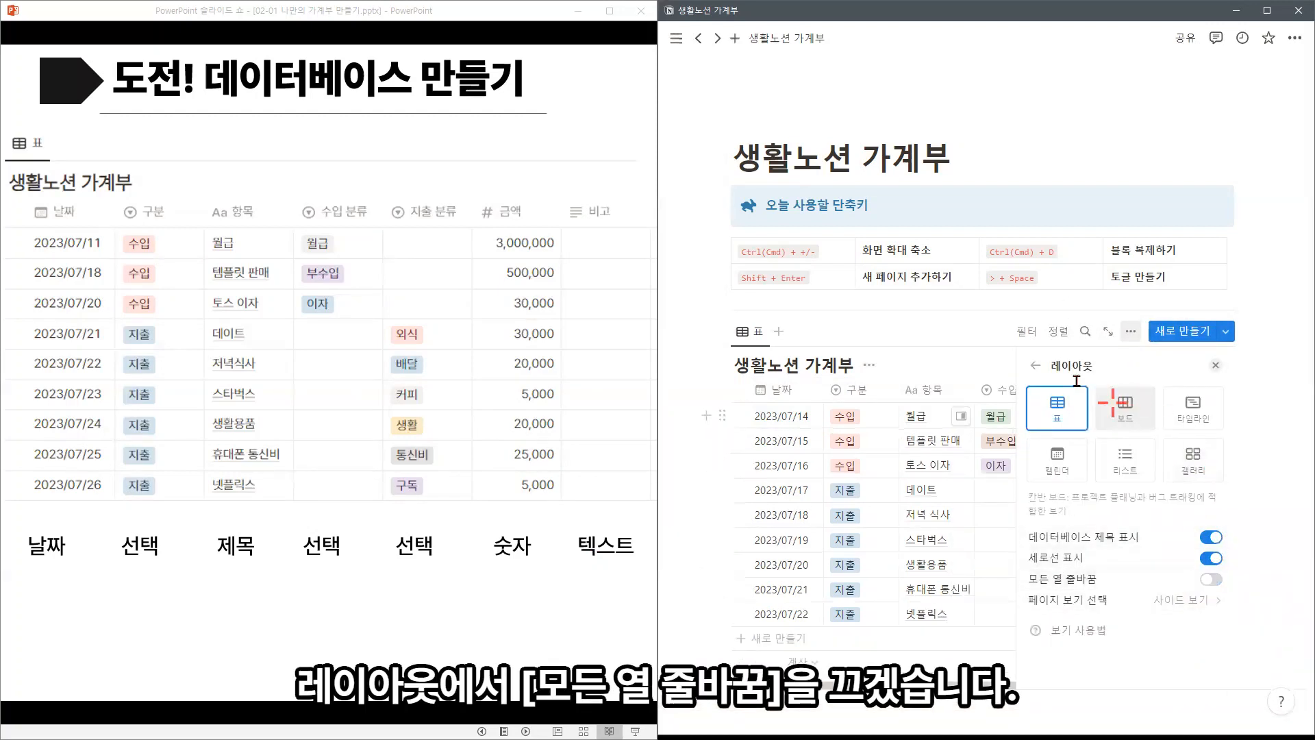
pyautogui.click(959, 343)
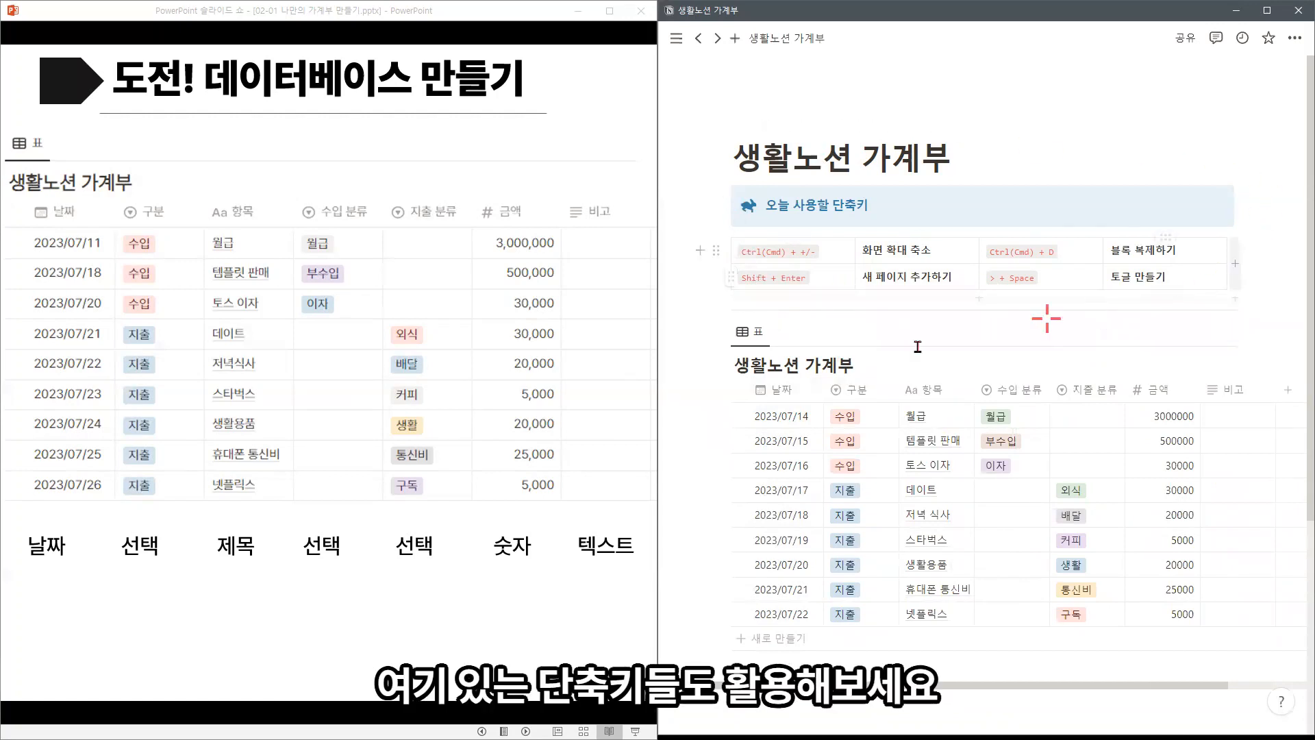
# Step: Add a new view with the calendar (캘린더) layout to the 생활노션 가계부 database
pyautogui.click(634, 376)
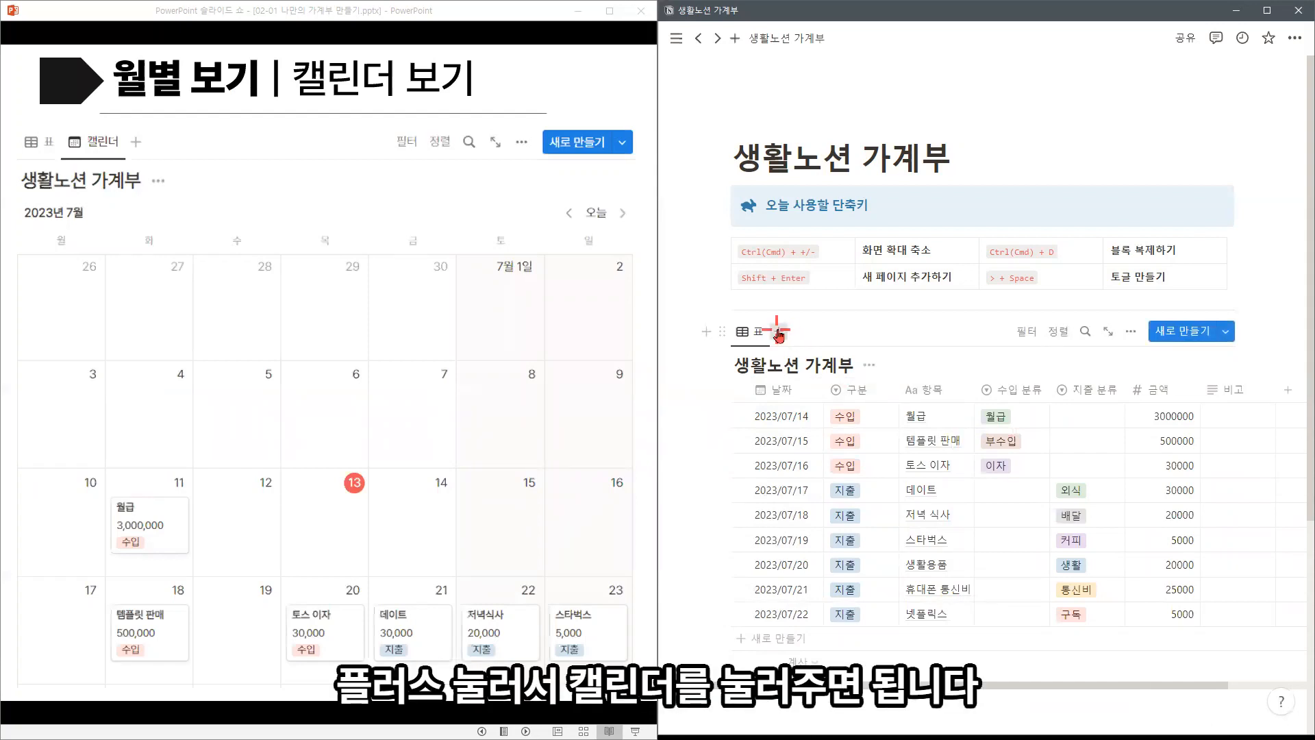
pyautogui.click(779, 335)
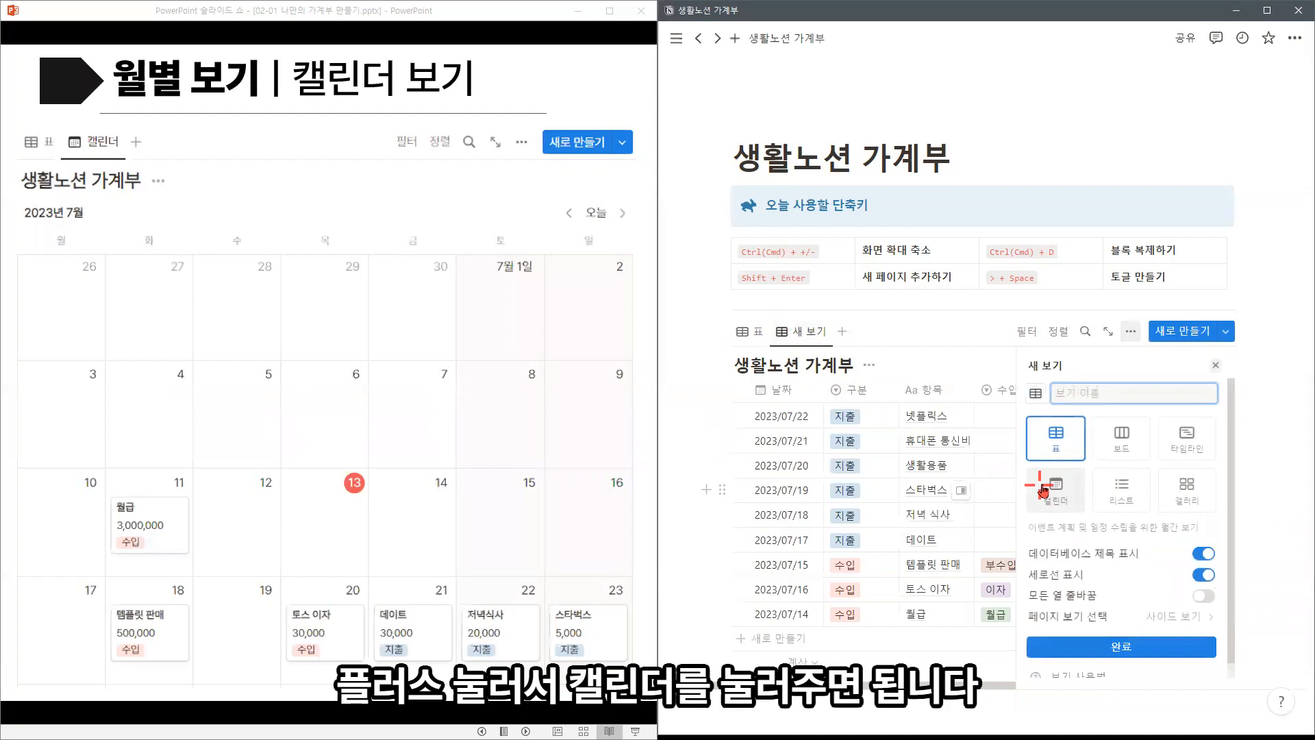
pyautogui.click(1043, 490)
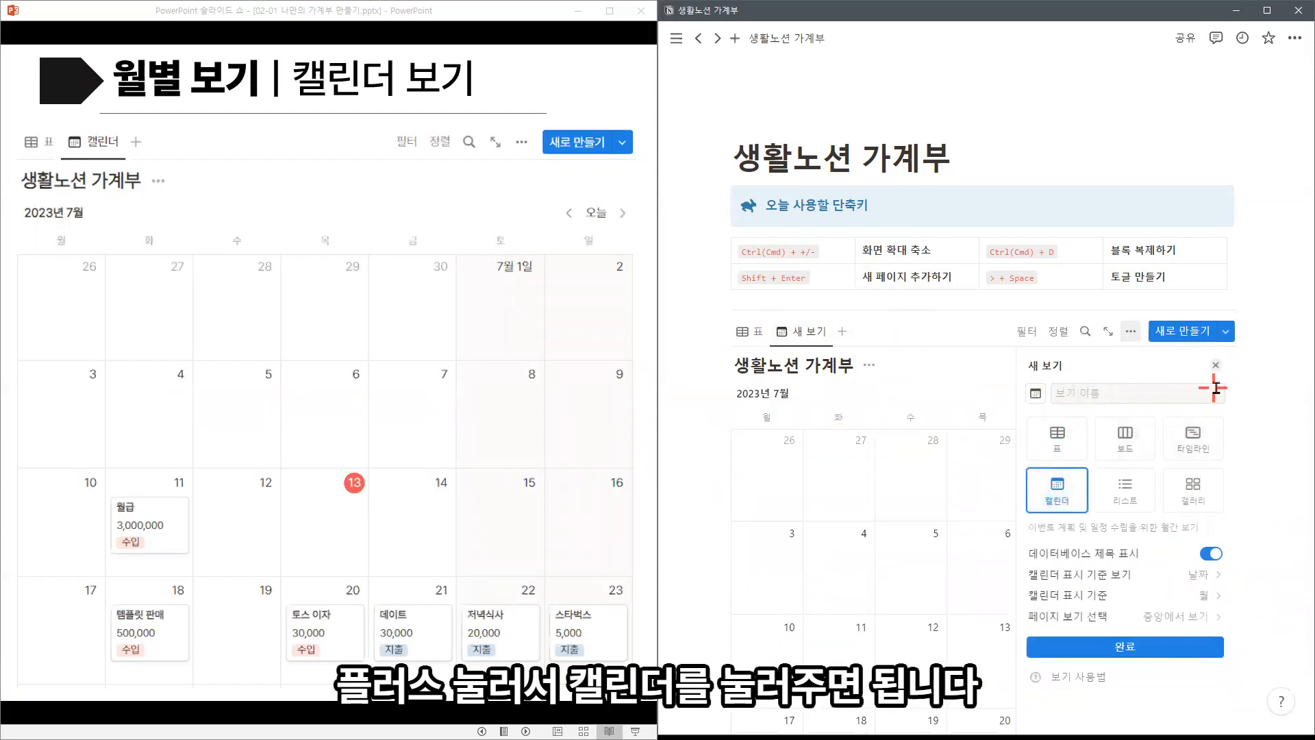
pyautogui.click(1214, 370)
# Step: Show the 금액 and 구분 properties on the entries of the calendar view
pyautogui.scroll(-2, 1154, 589)
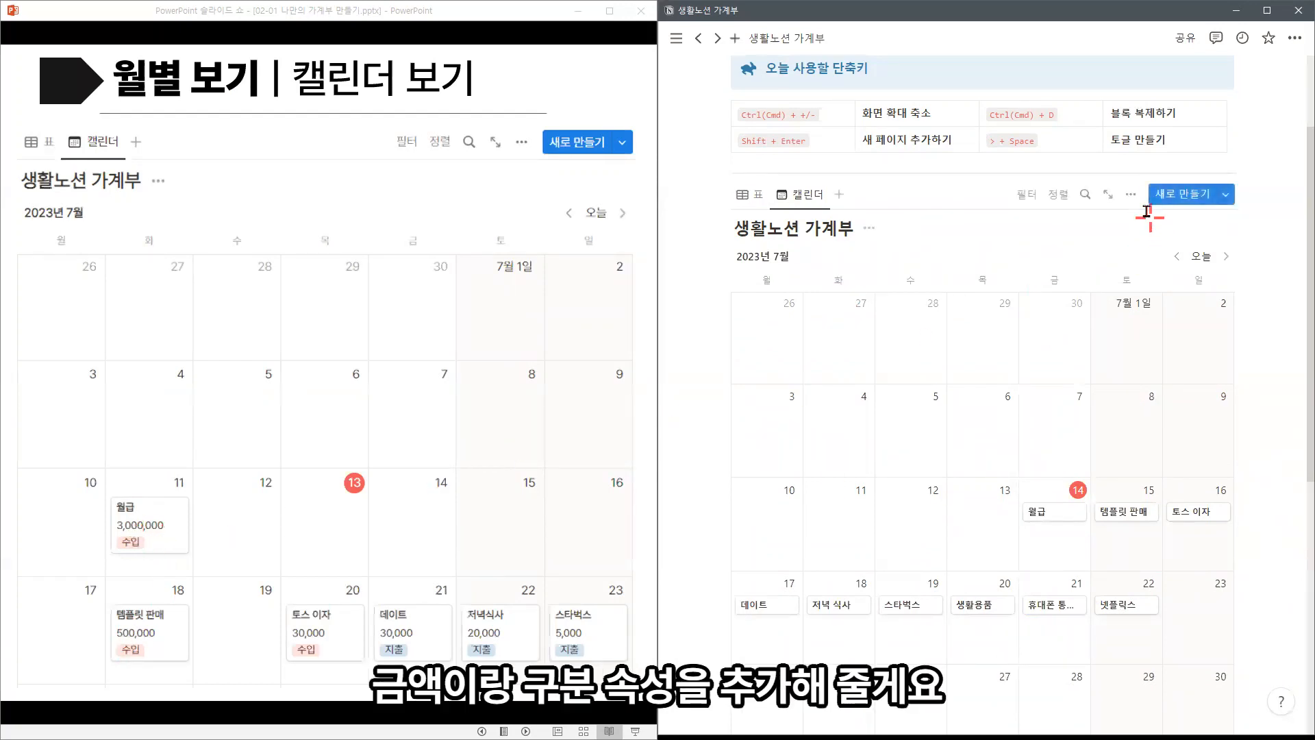
pyautogui.click(1131, 195)
pyautogui.click(1074, 308)
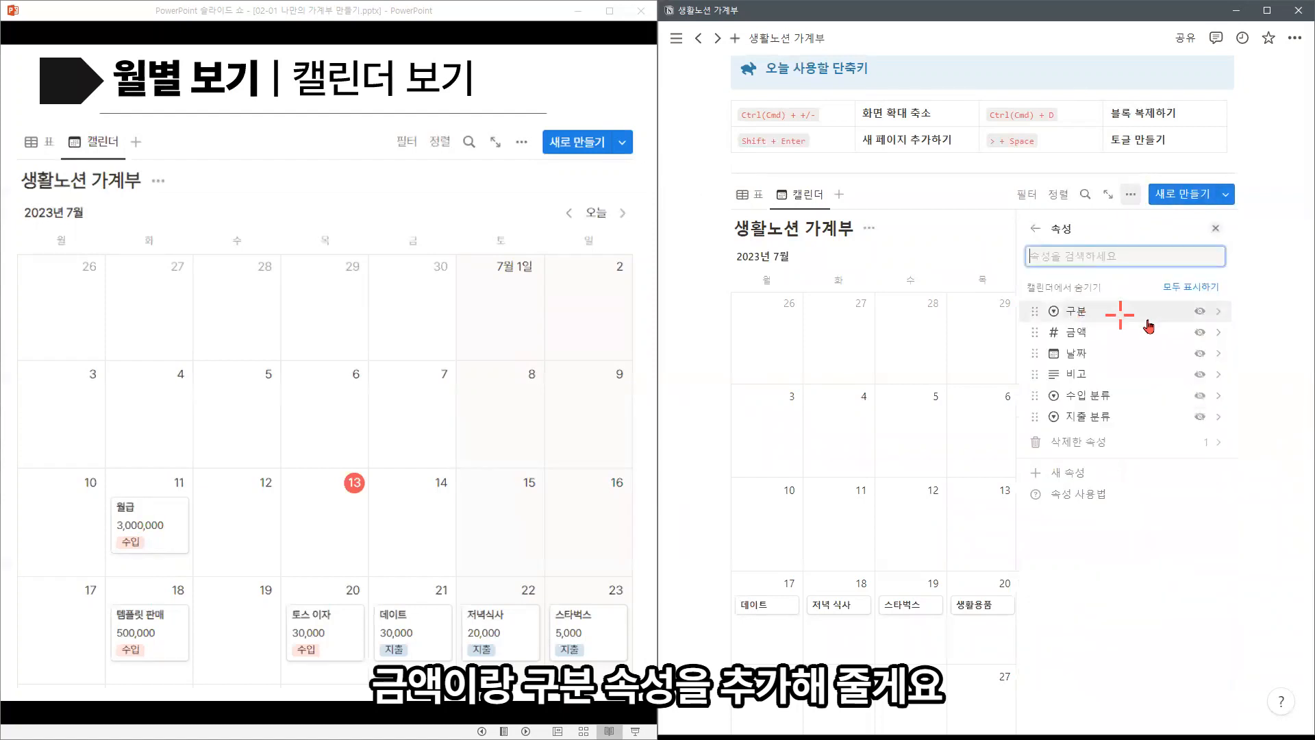
pyautogui.click(1200, 332)
pyautogui.click(1199, 353)
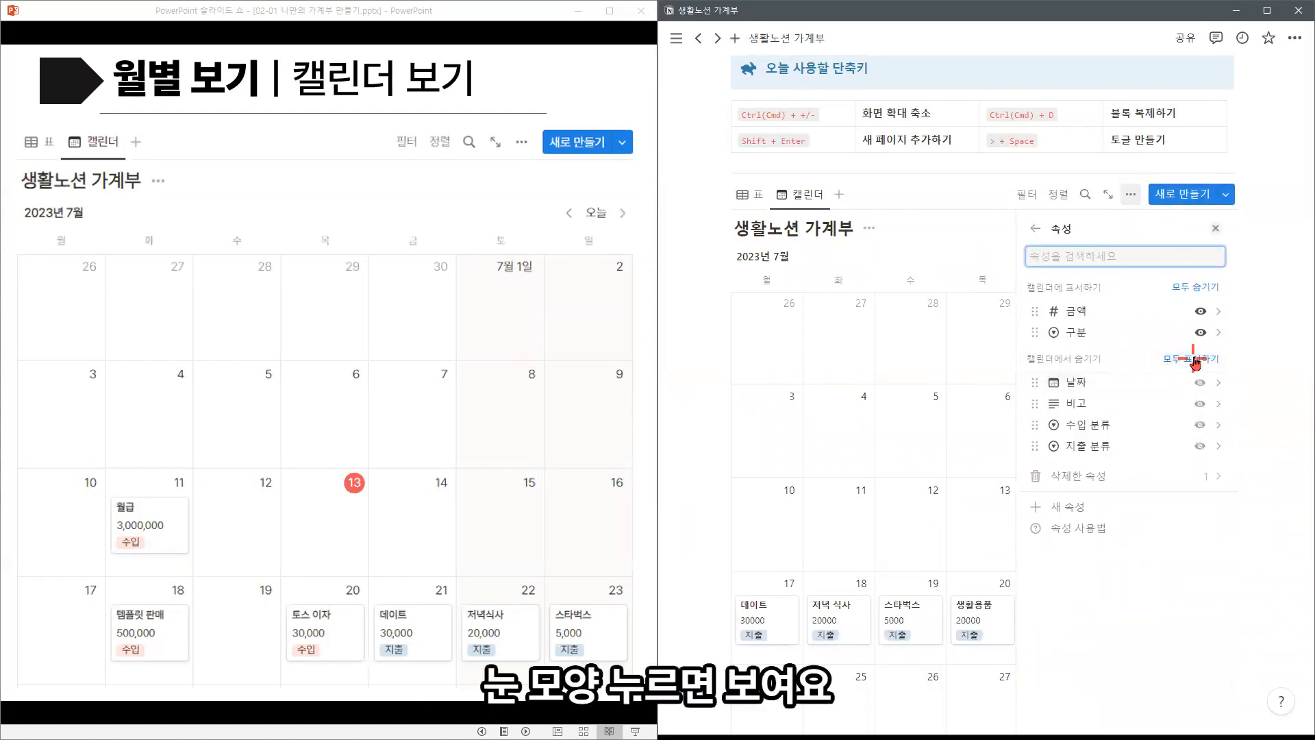
pyautogui.press('Escape')
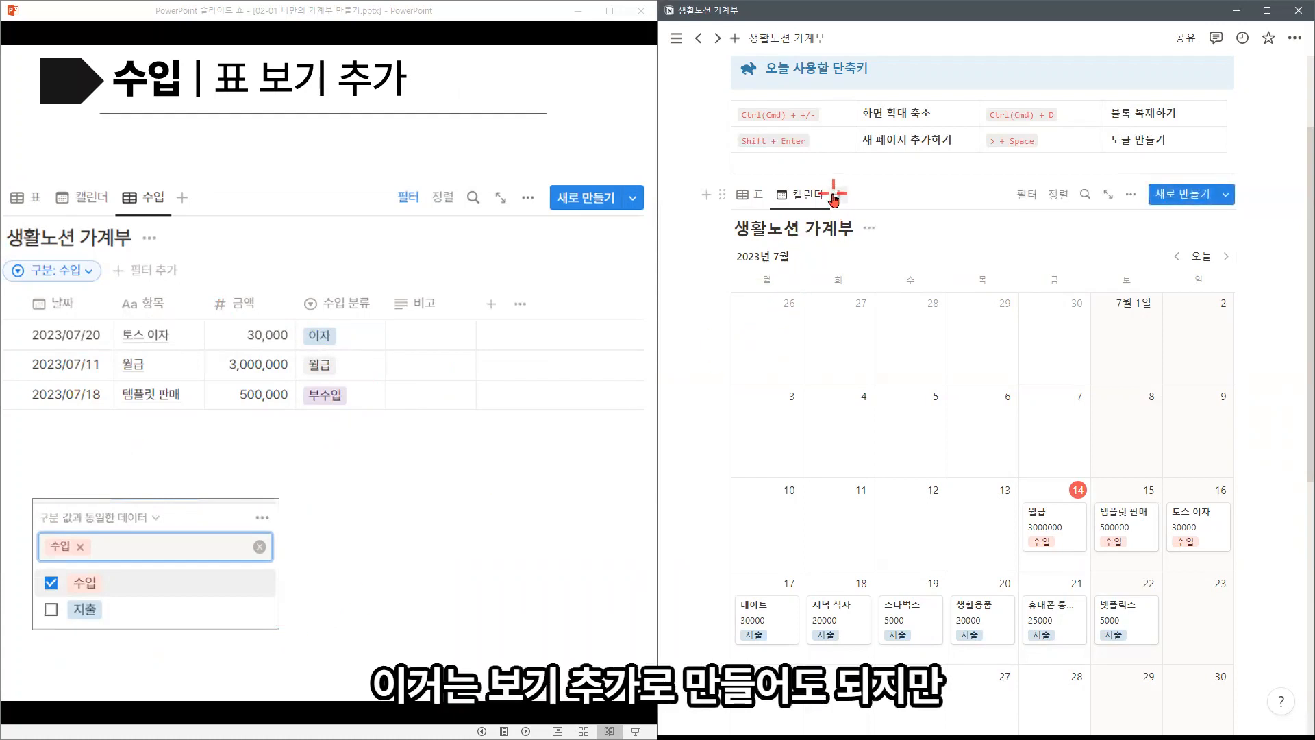
# Step: Duplicate the original table view and name the copy 수입
pyautogui.rightClick(757, 204)
pyautogui.click(797, 304)
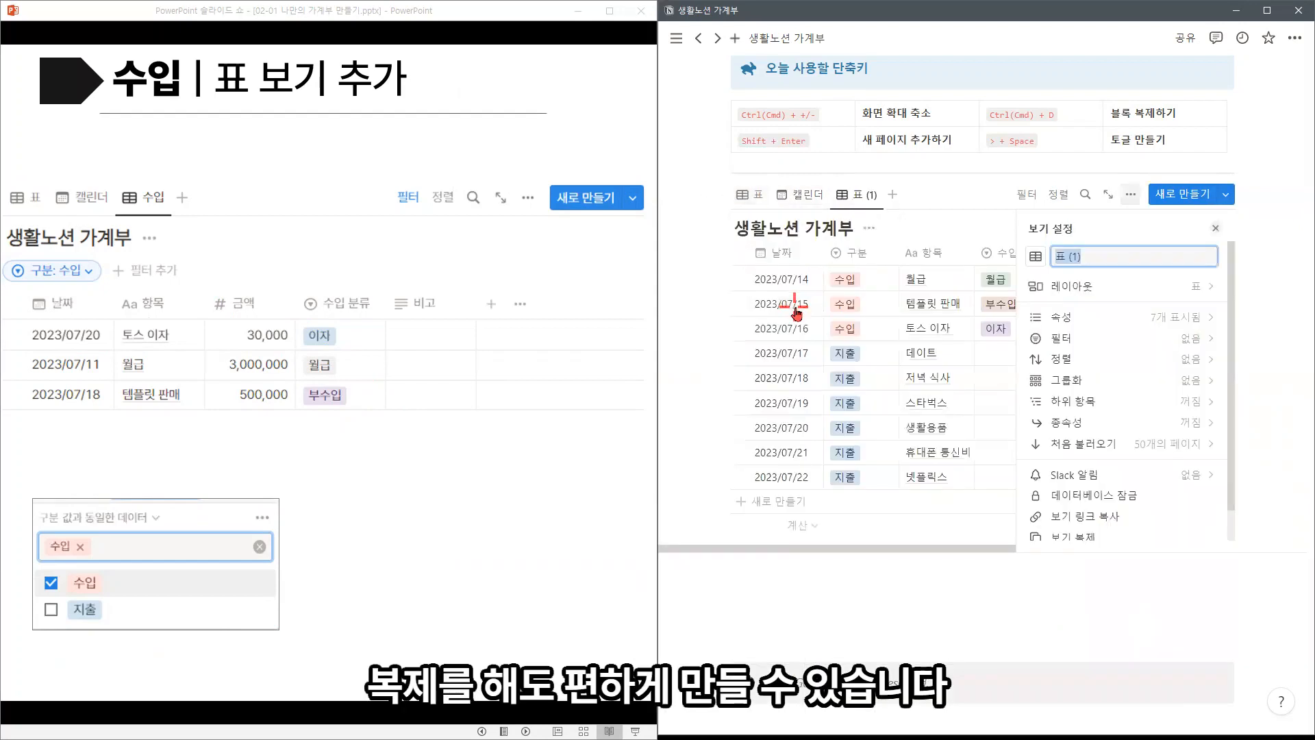
pyautogui.write('ㅅ')
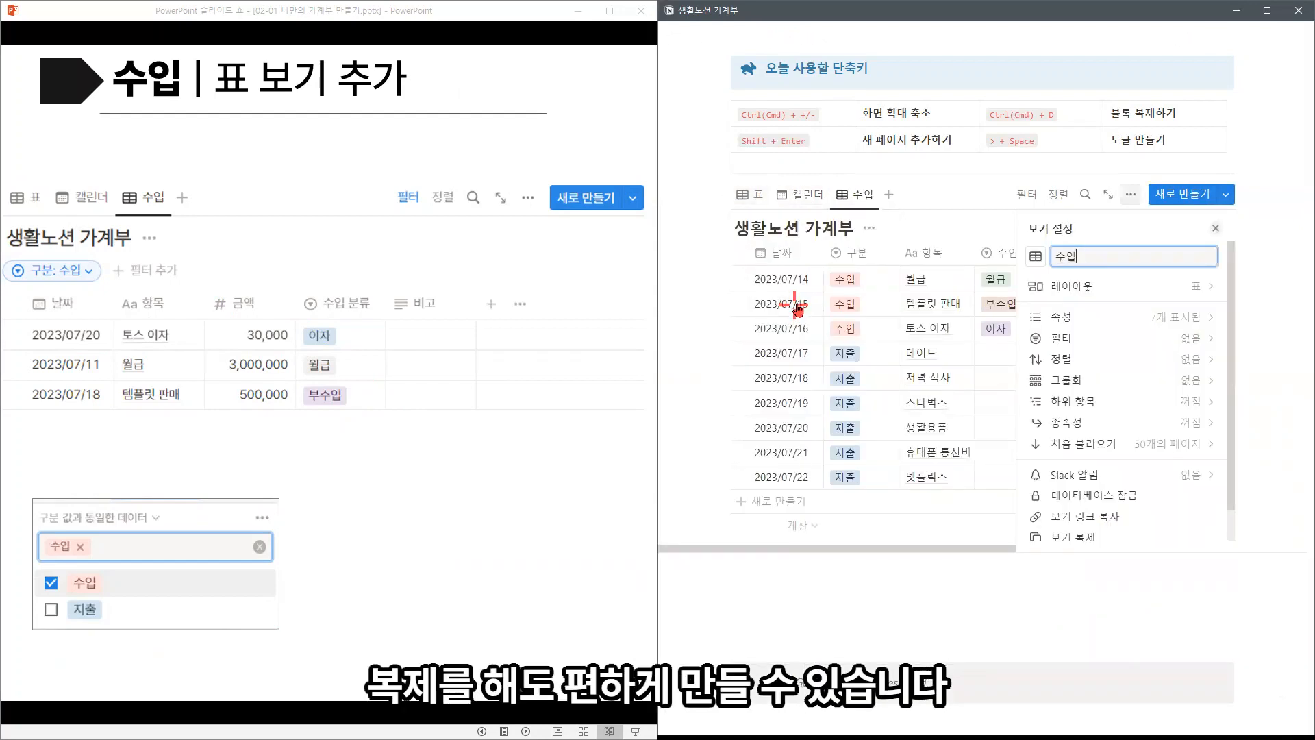
# Step: Filter the 수입 view to entries whose 구분 is 수입
pyautogui.click(1025, 197)
pyautogui.click(1026, 197)
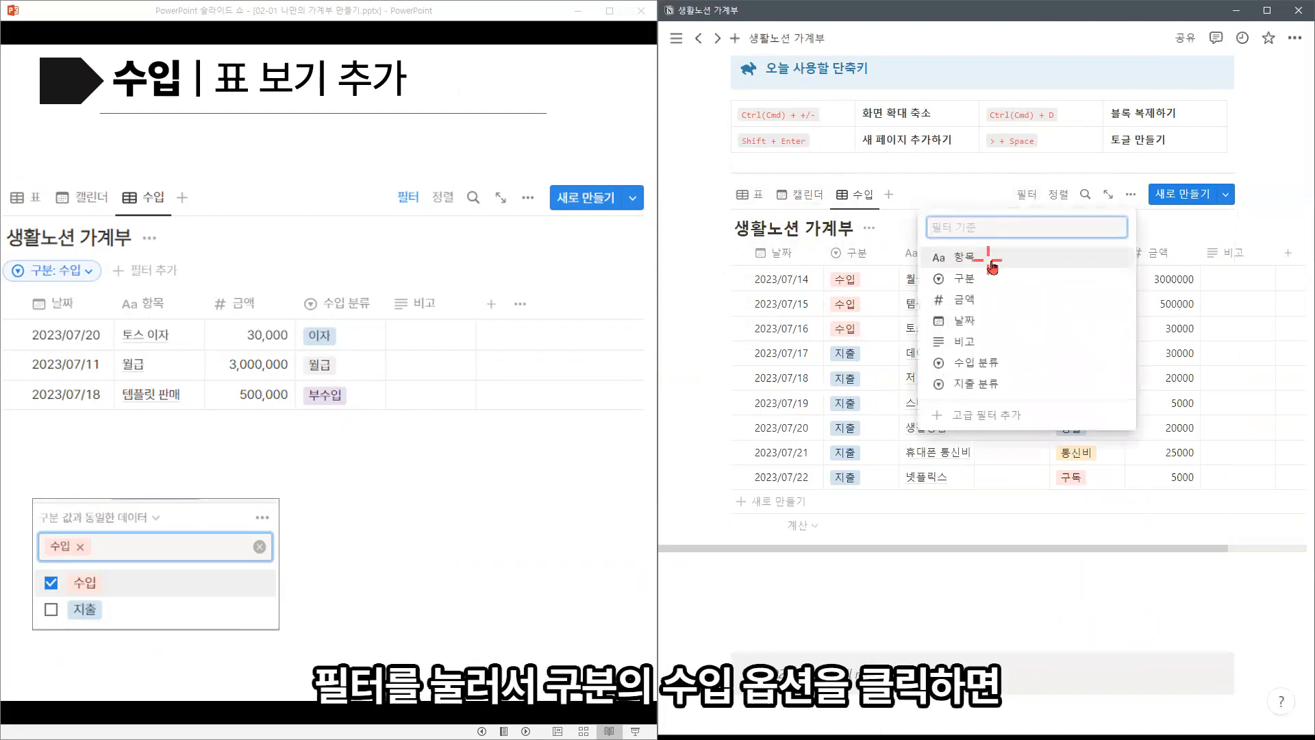
pyautogui.click(1007, 279)
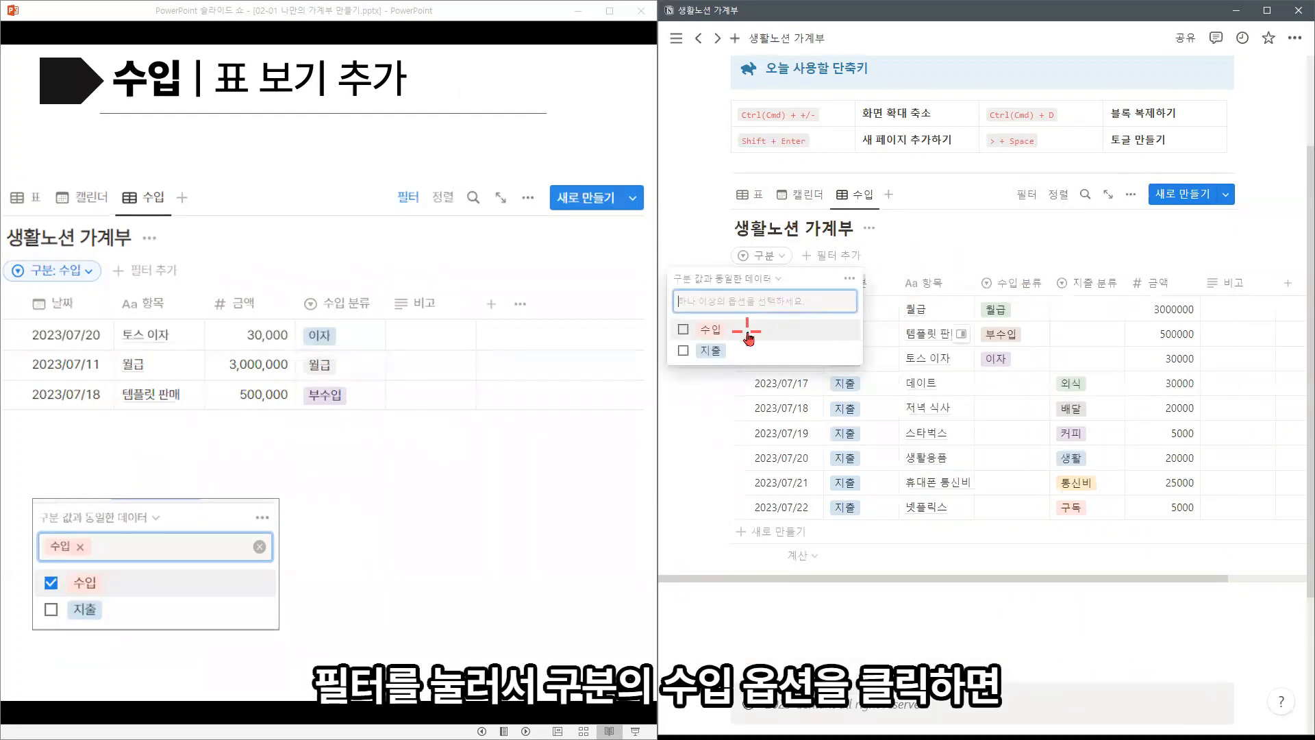
pyautogui.click(749, 335)
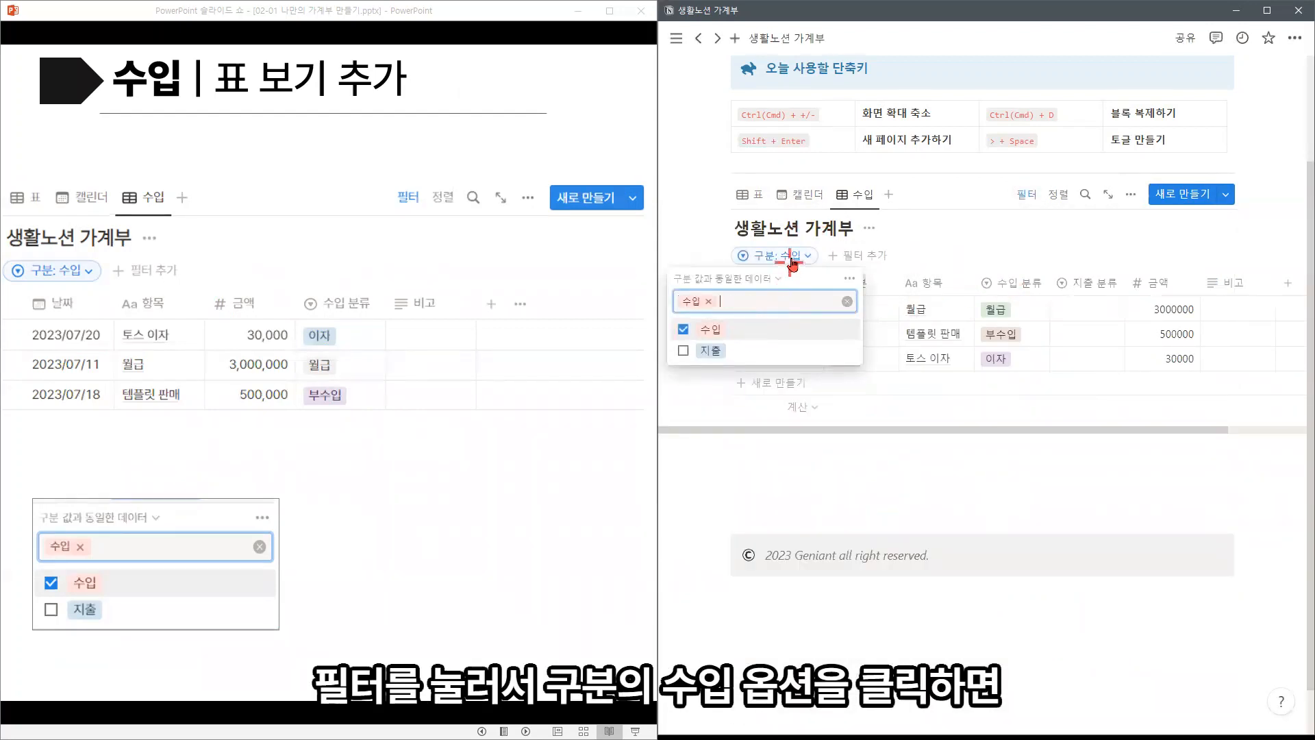
pyautogui.click(690, 243)
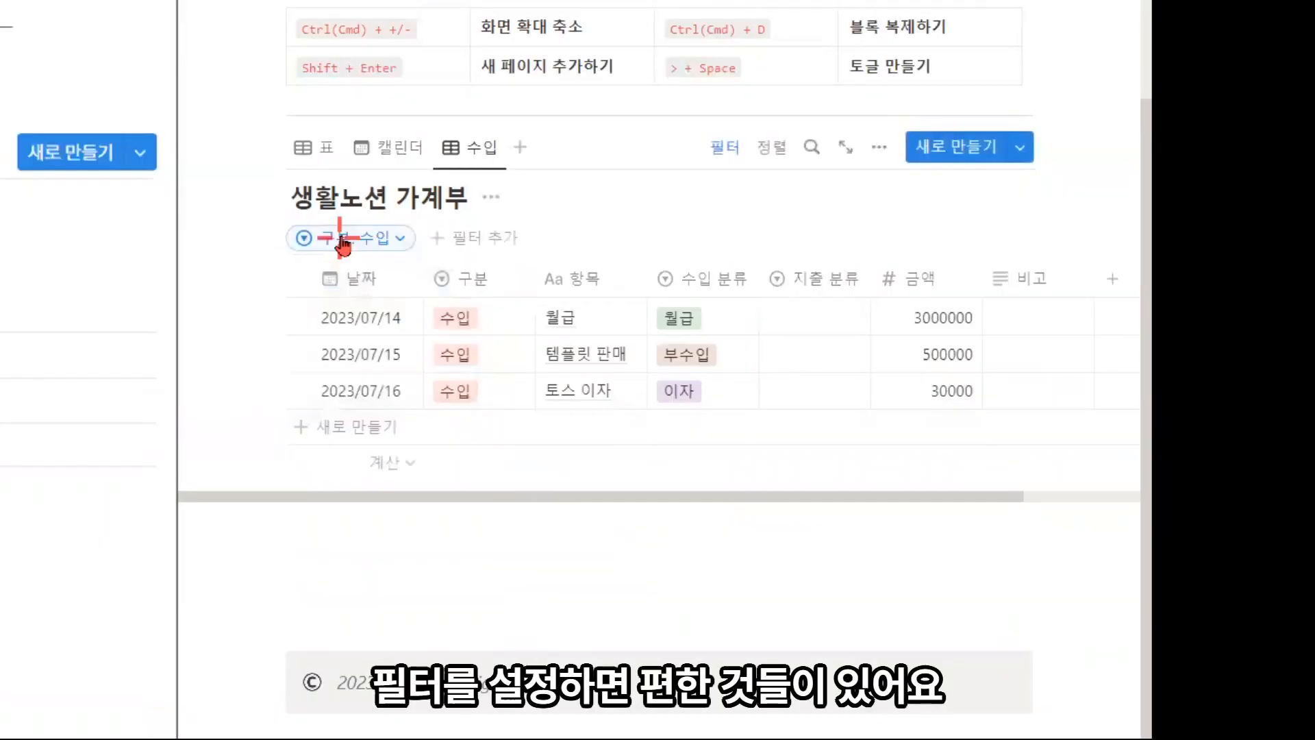
# Step: Try adding two blank entries in the filtered 수입 view and delete both of them
pyautogui.click(362, 427)
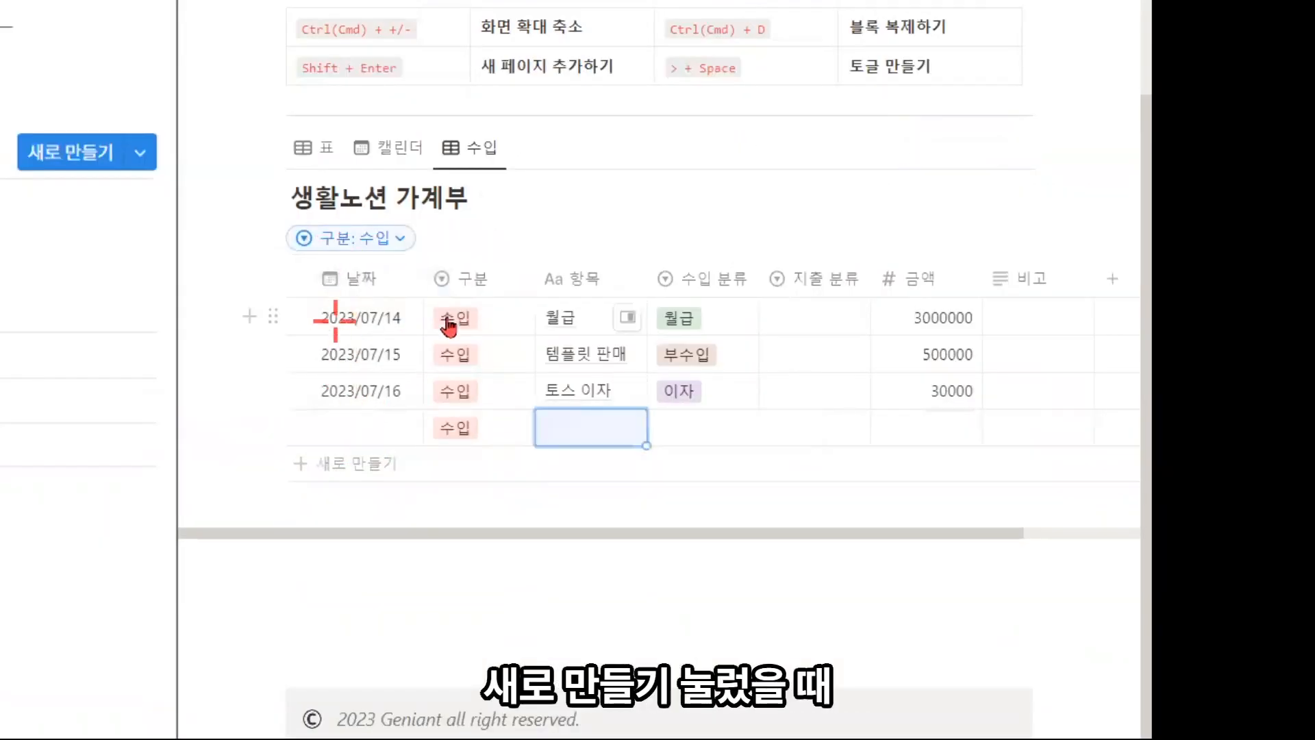
pyautogui.click(479, 464)
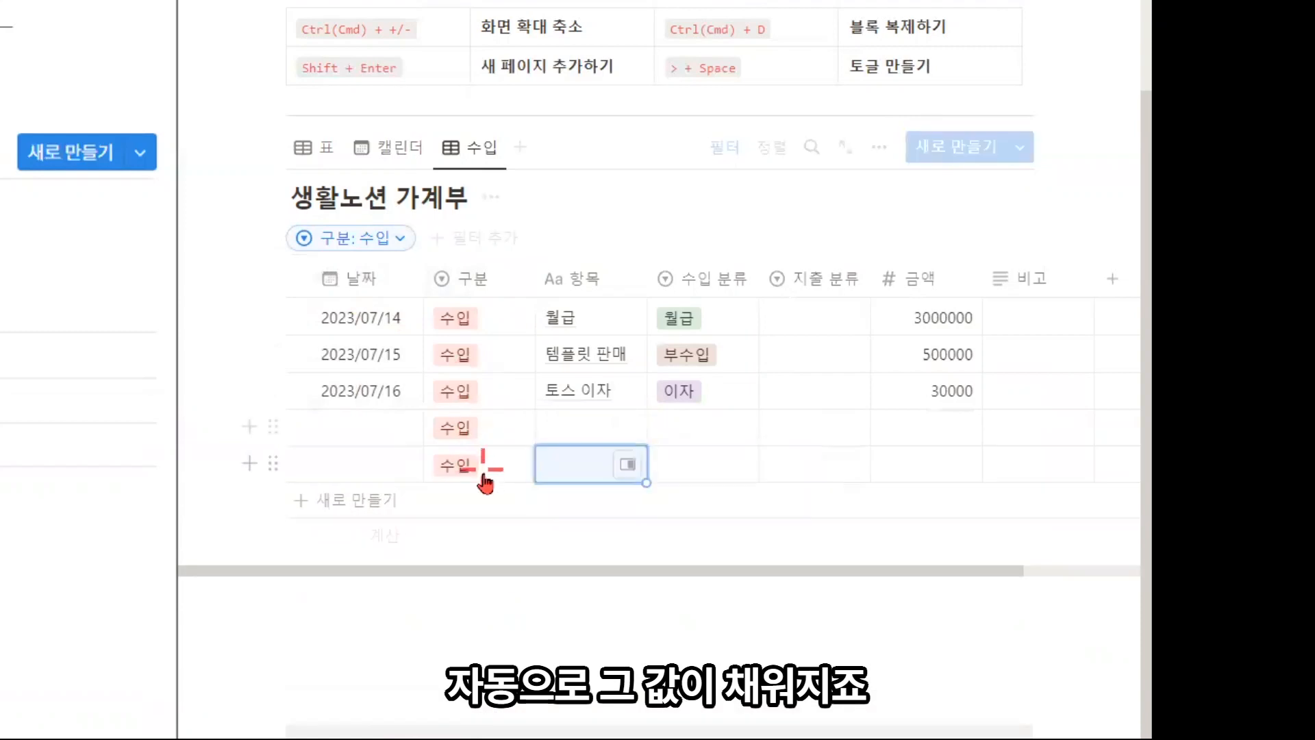
pyautogui.moveTo(238, 470); pyautogui.dragTo(384, 426)
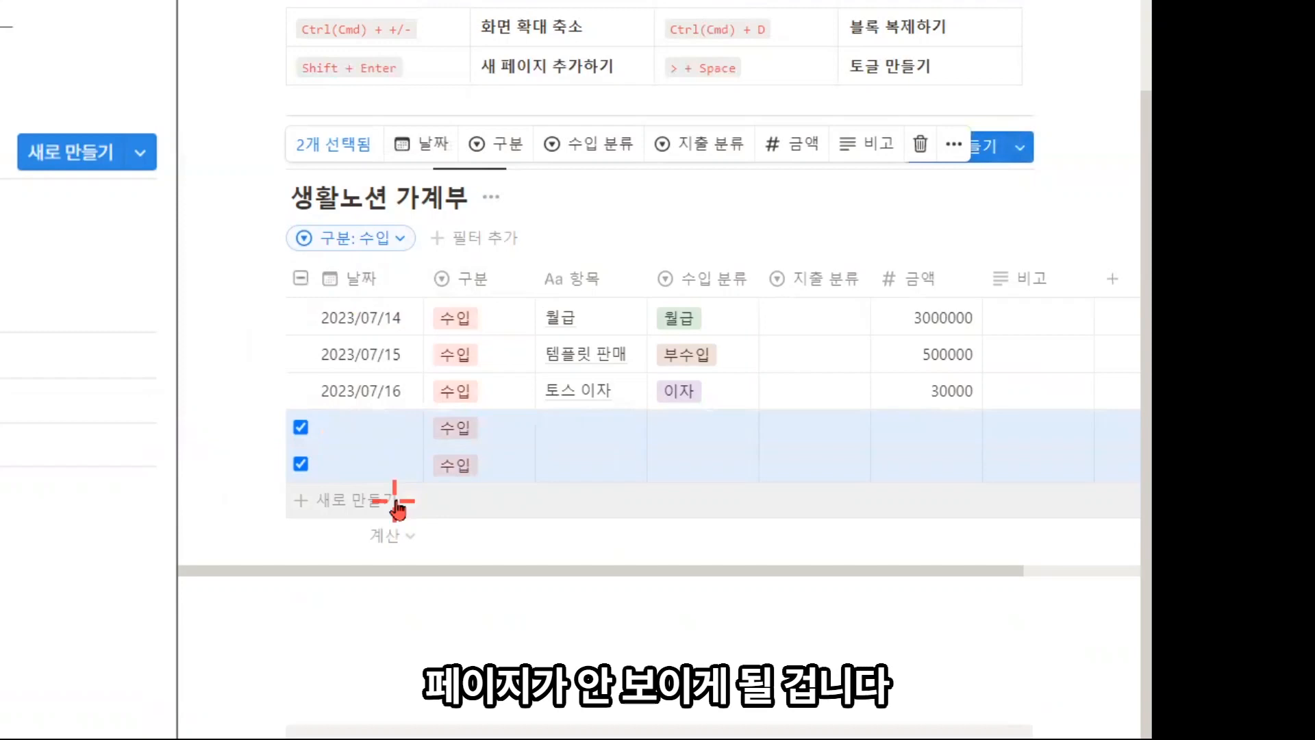
pyautogui.press('Delete')
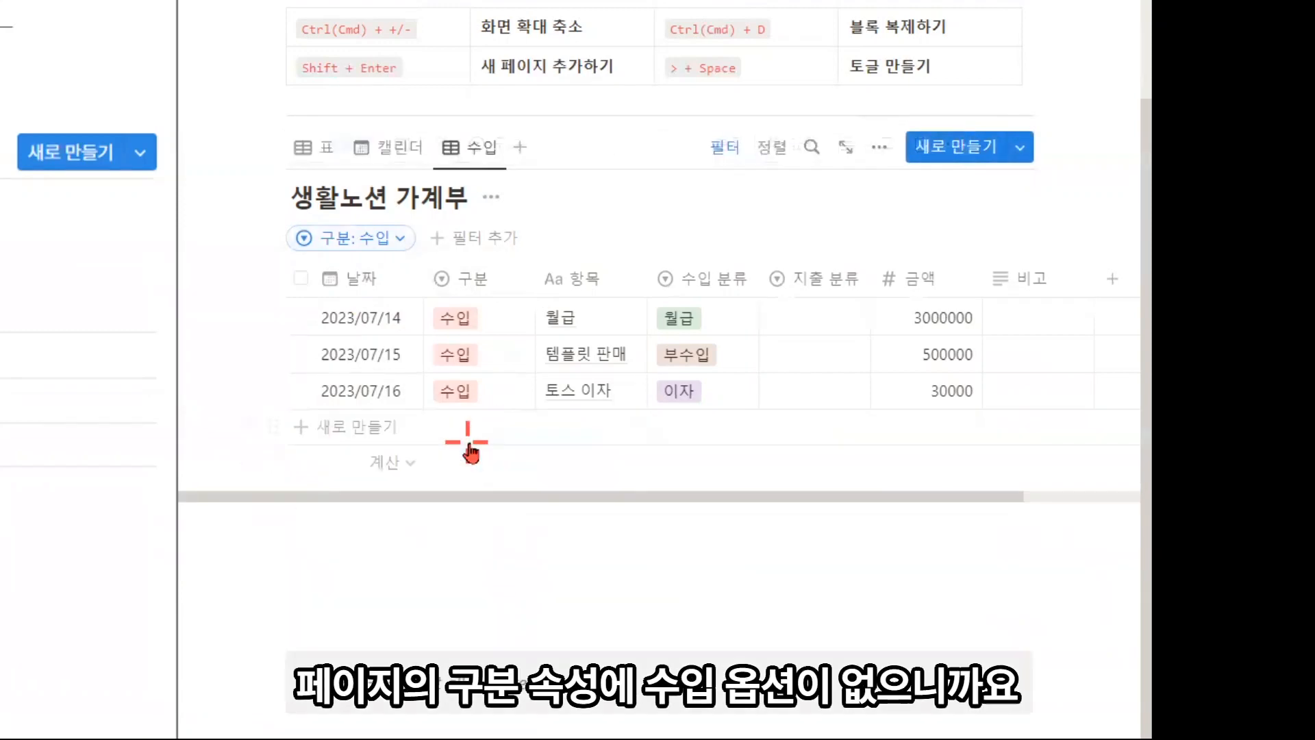
# Step: Hide the 구분 and 지출 분류 columns in the 수입 view
pyautogui.click(455, 278)
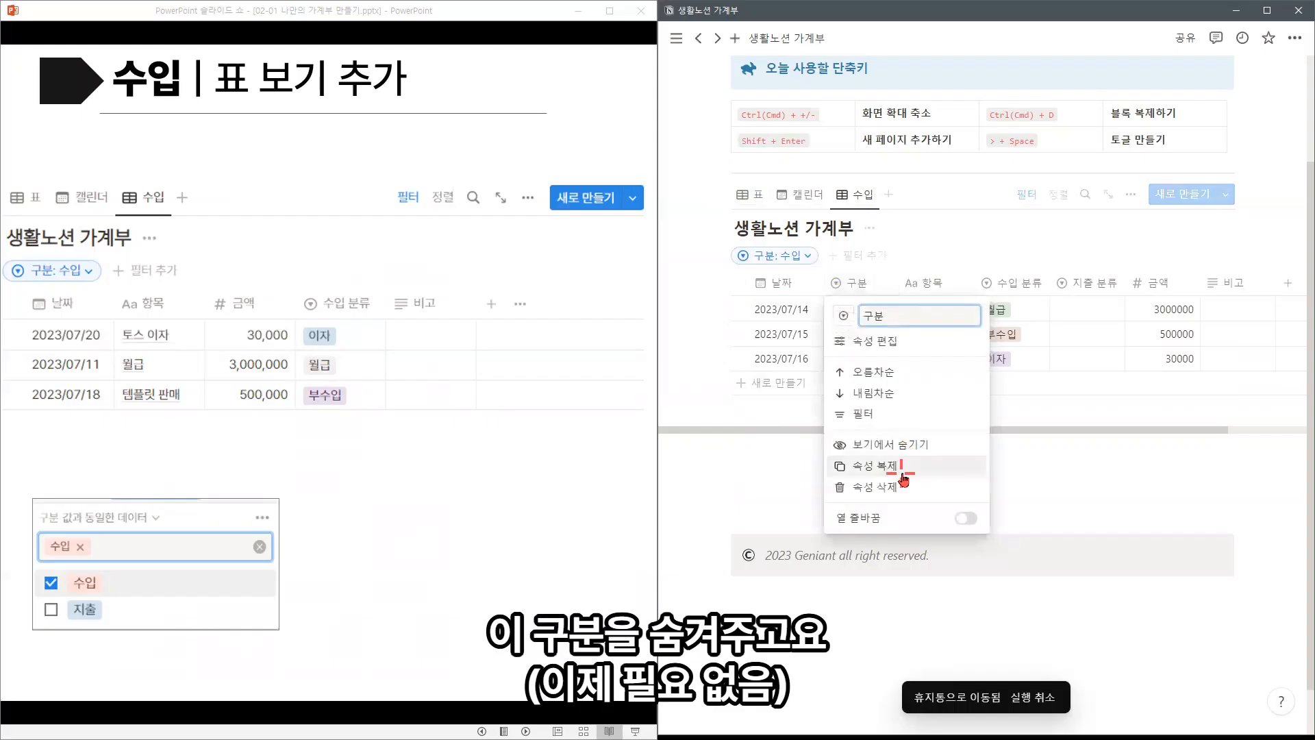
pyautogui.click(887, 444)
pyautogui.click(1014, 283)
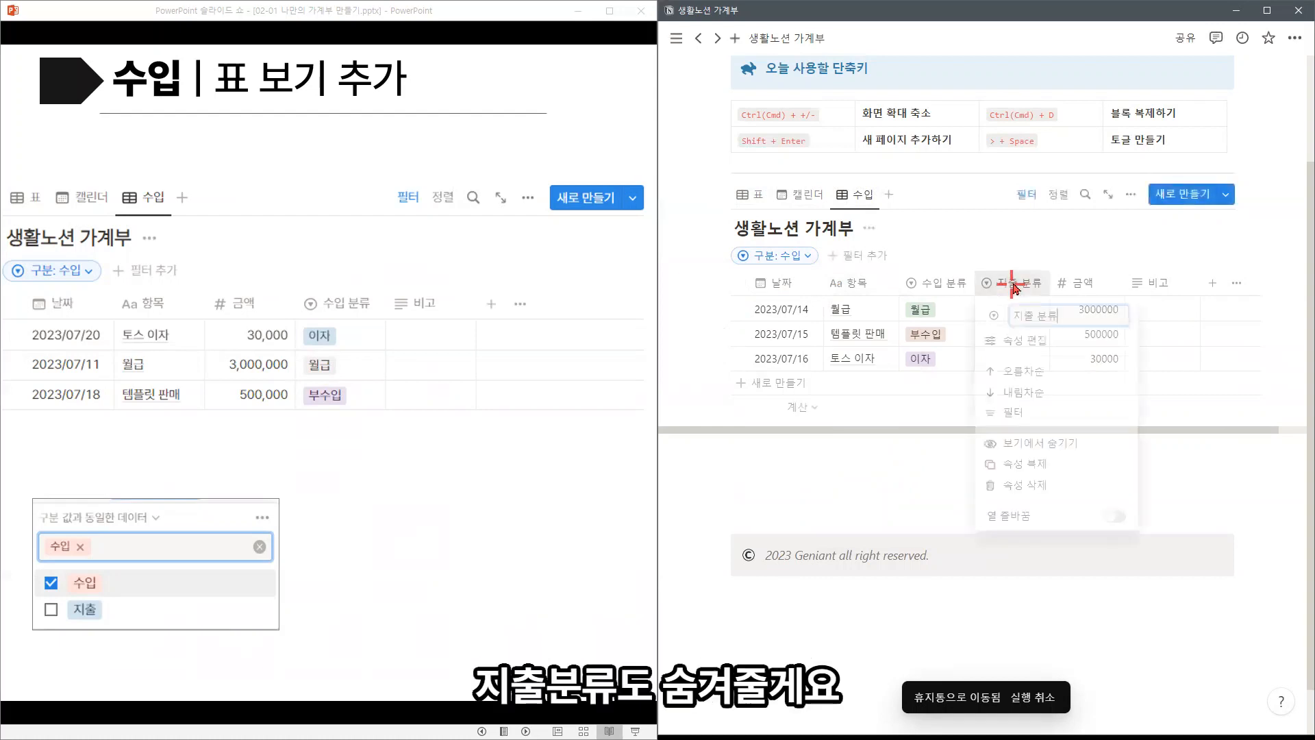
pyautogui.click(1047, 446)
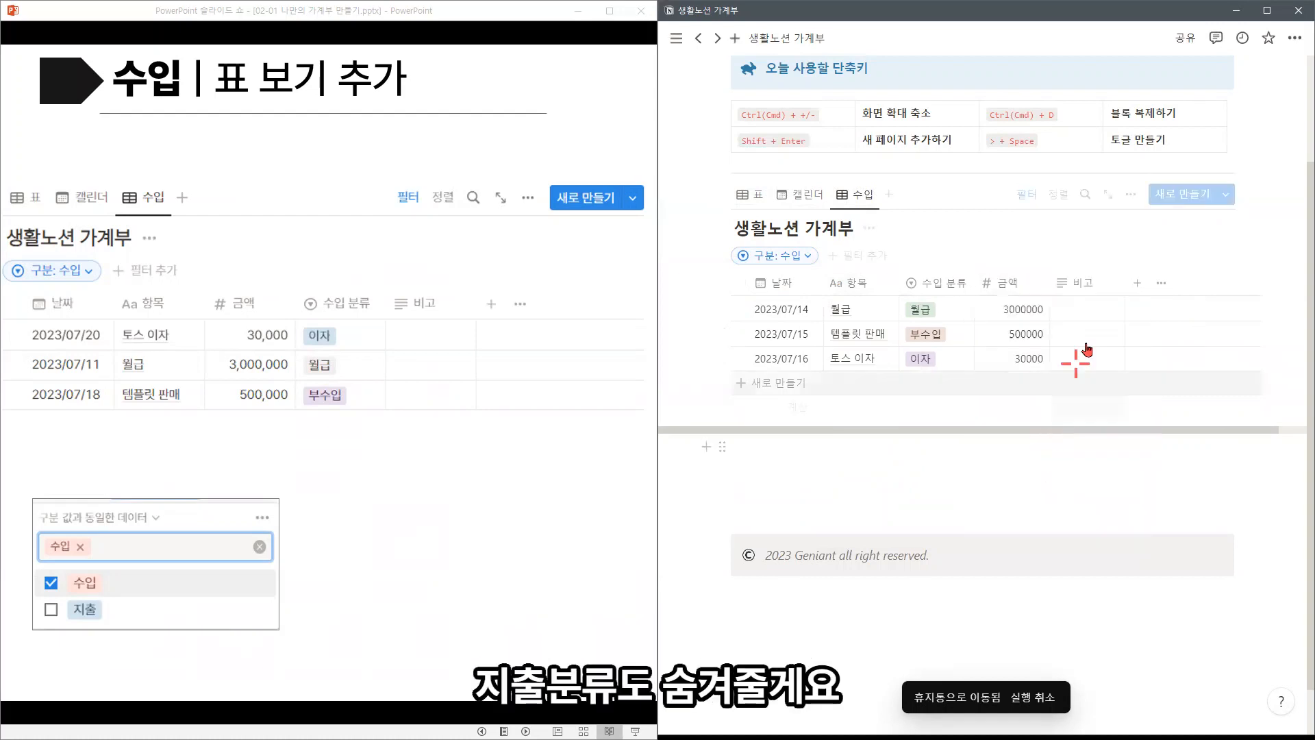
# Step: Set the number format of the 금액 property to numbers with commas (쉼표가 포함된 숫자)
pyautogui.click(987, 309)
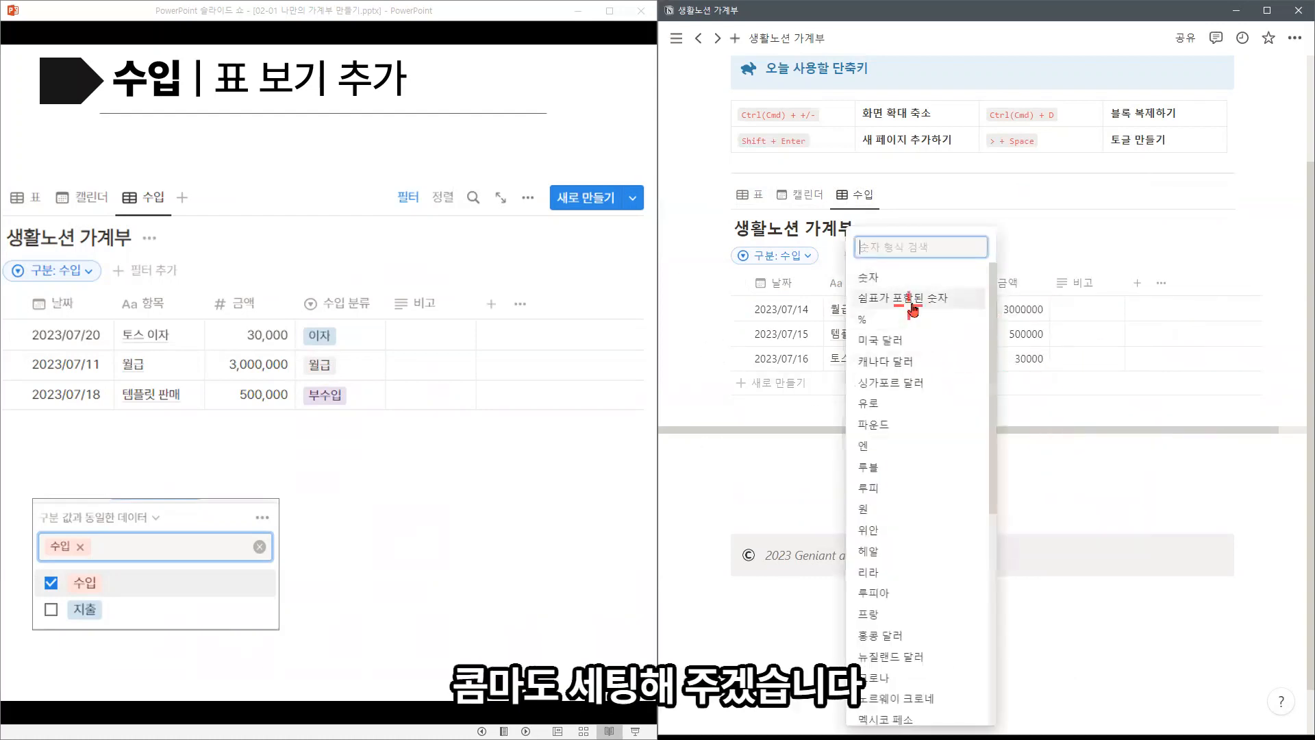
pyautogui.click(918, 300)
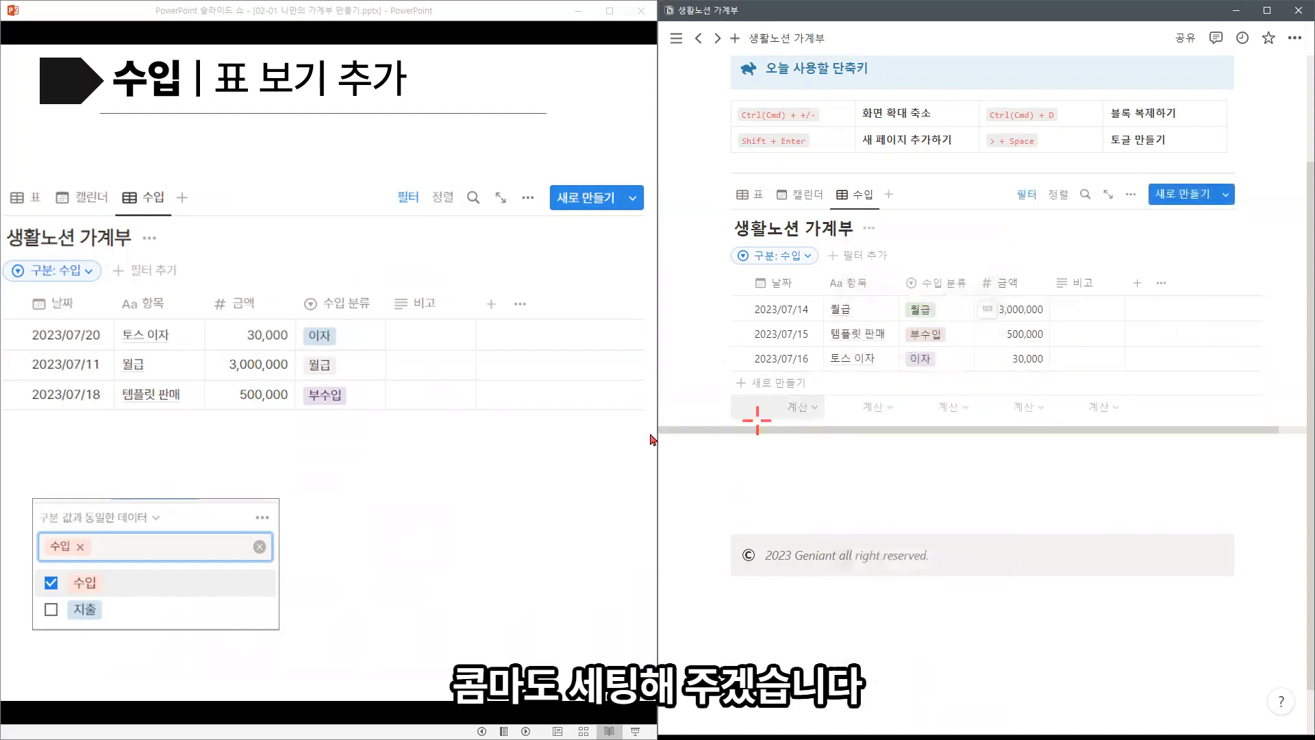
# Step: Duplicate the 표 view of the ledger database and name the copy 지출
pyautogui.click(403, 495)
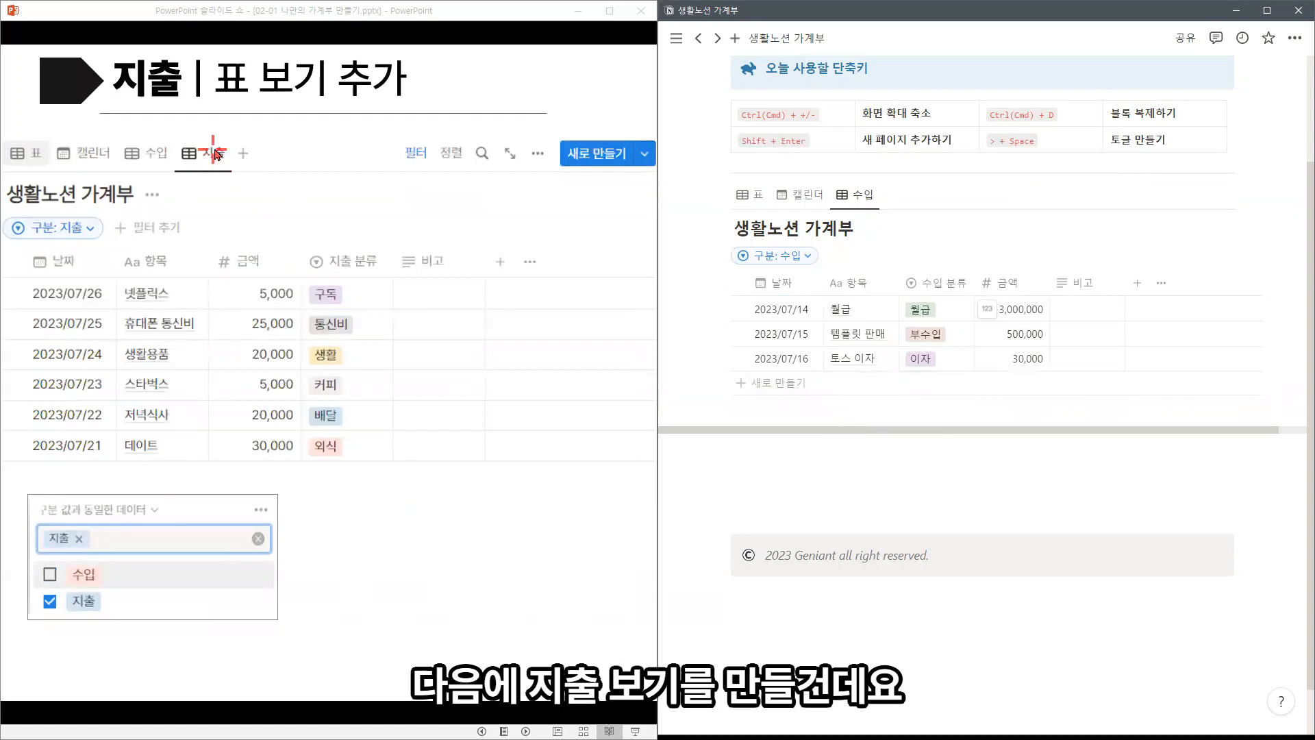
pyautogui.rightClick(751, 194)
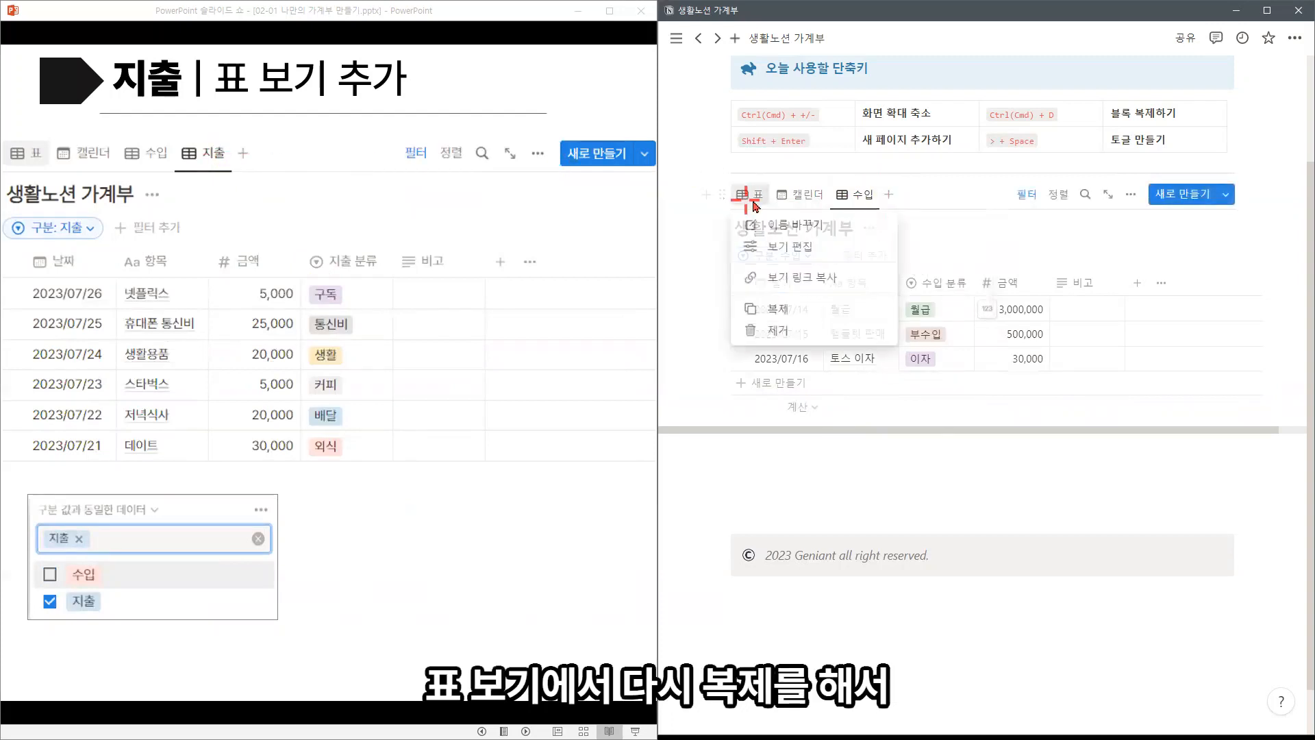
pyautogui.click(891, 309)
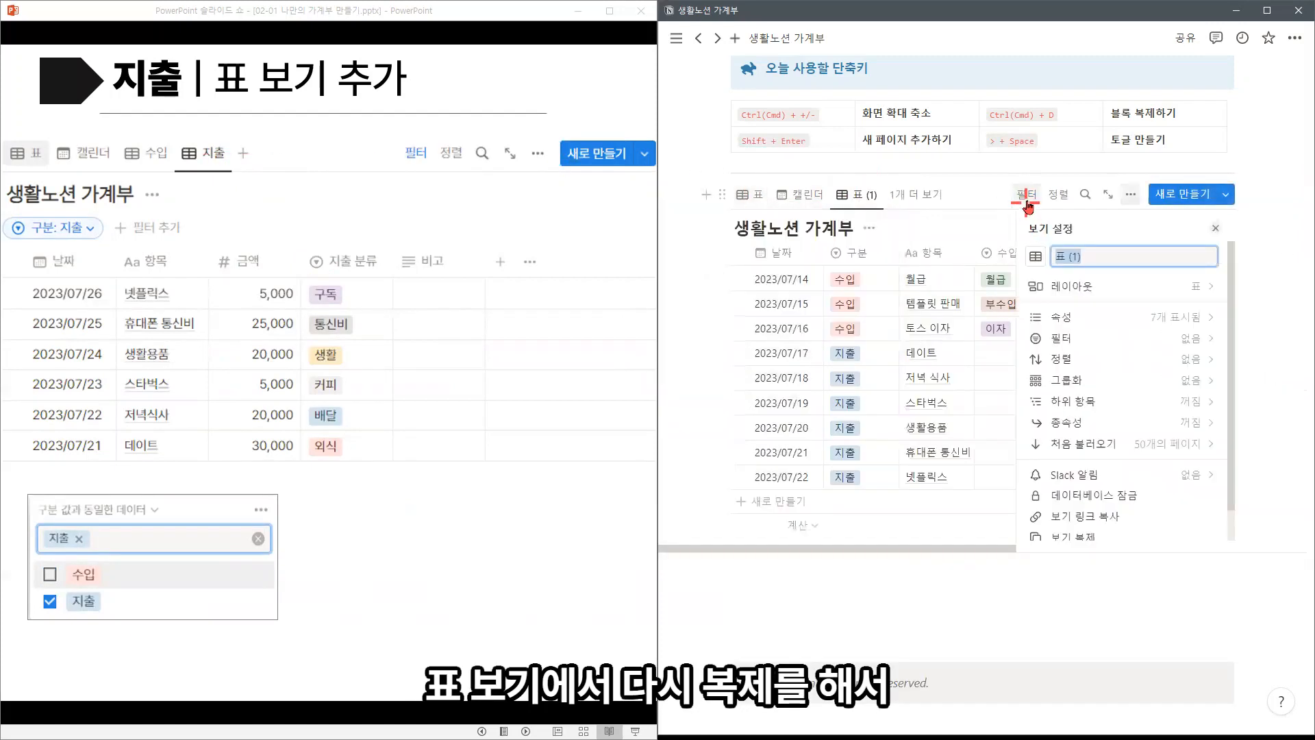
pyautogui.write('지출')
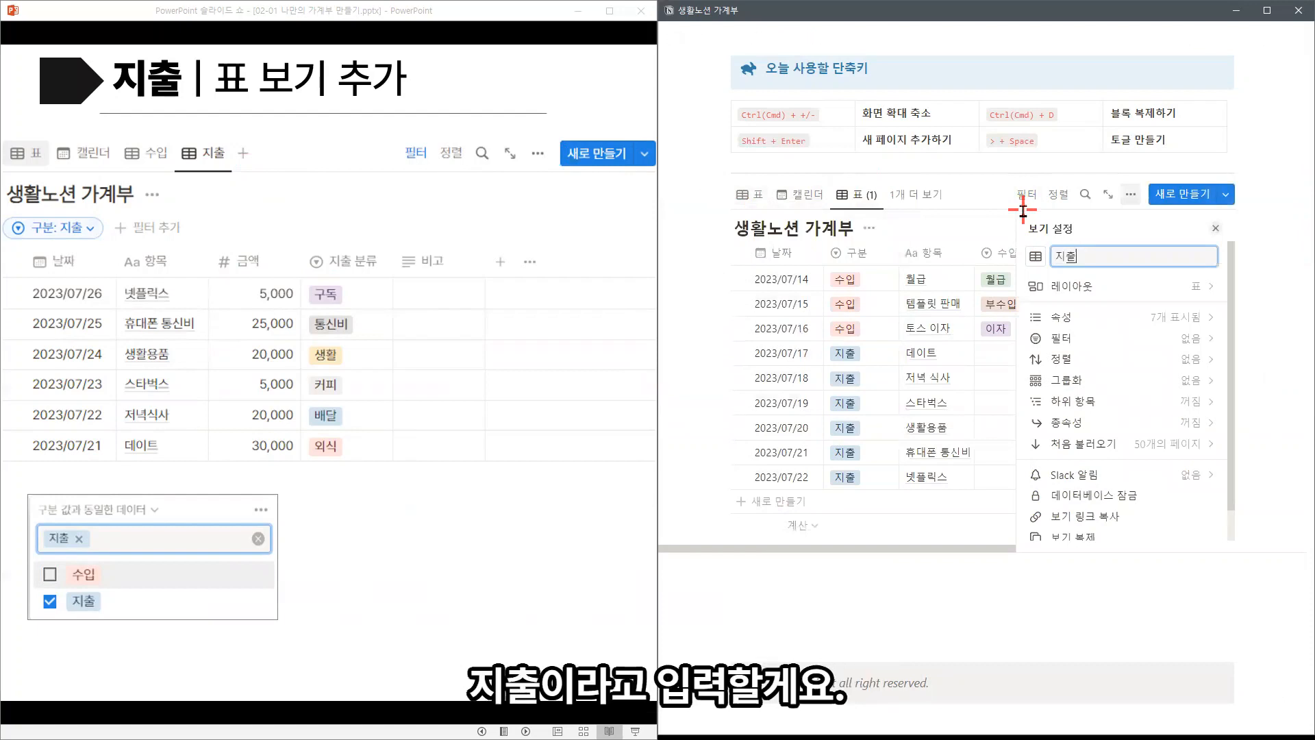
pyautogui.click(1022, 210)
# Step: Filter the 지출 view to entries whose 구분 is 지출
pyautogui.click(1024, 194)
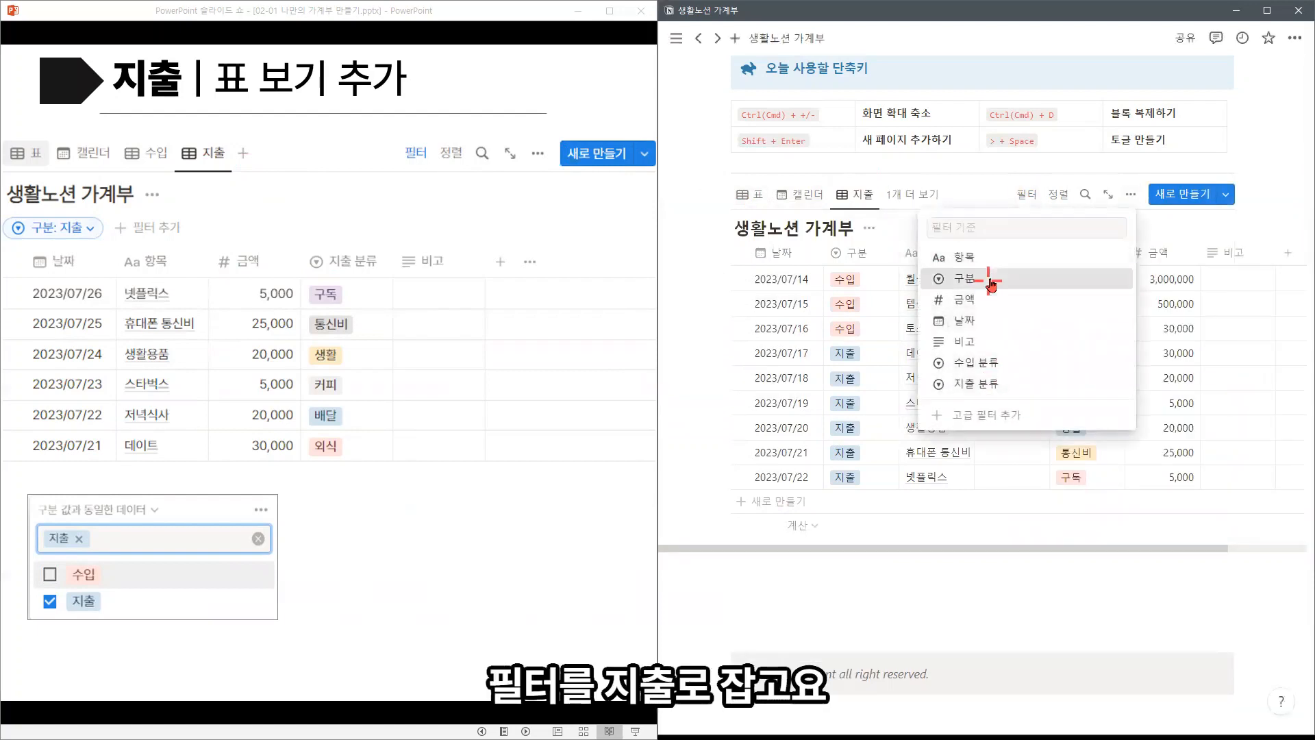
pyautogui.click(990, 278)
pyautogui.click(714, 351)
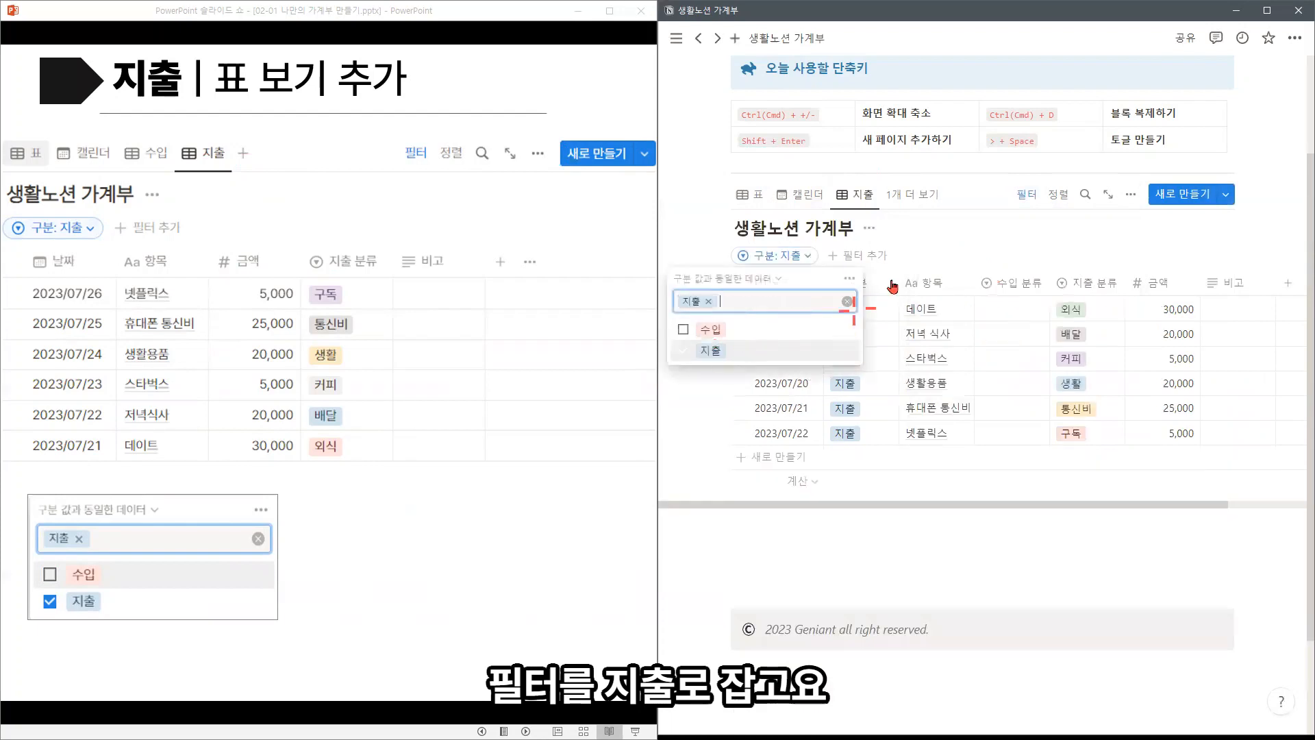
pyautogui.click(872, 278)
# Step: Hide the 구분 and 수입 분류 columns in the 지출 view
pyautogui.click(856, 283)
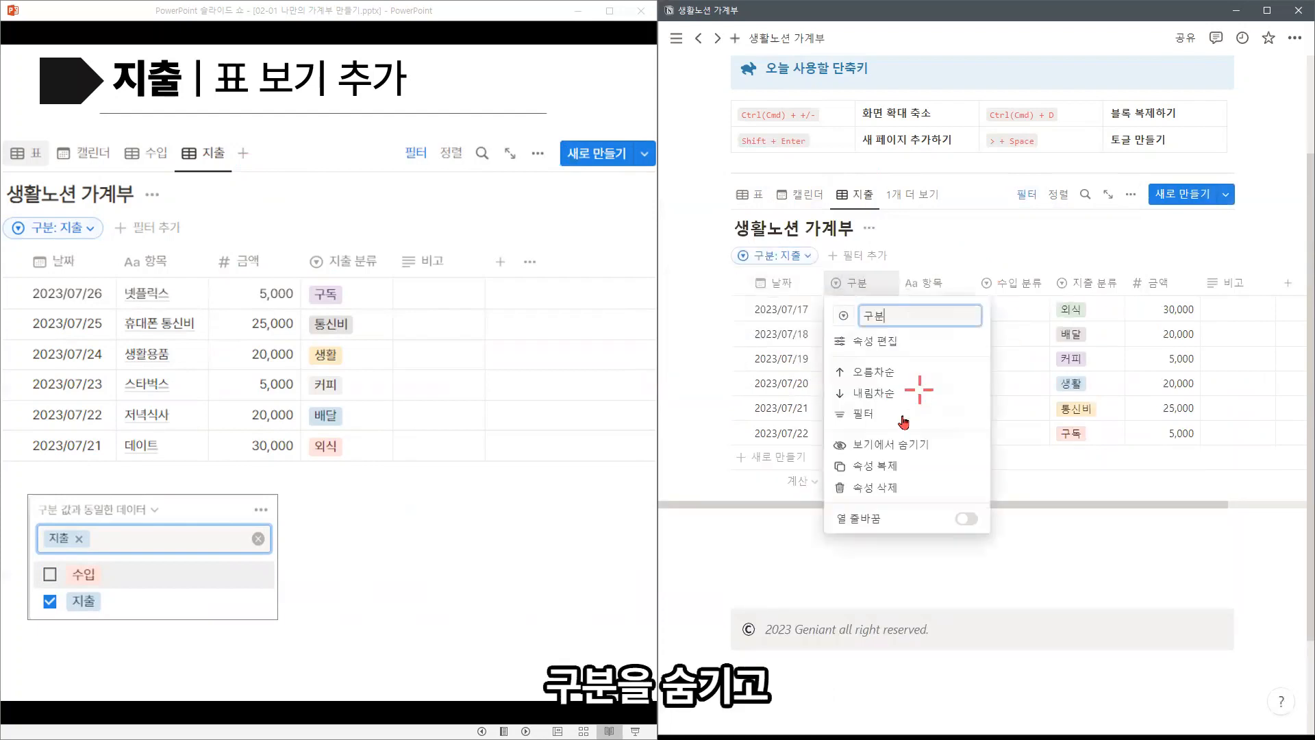
pyautogui.click(907, 444)
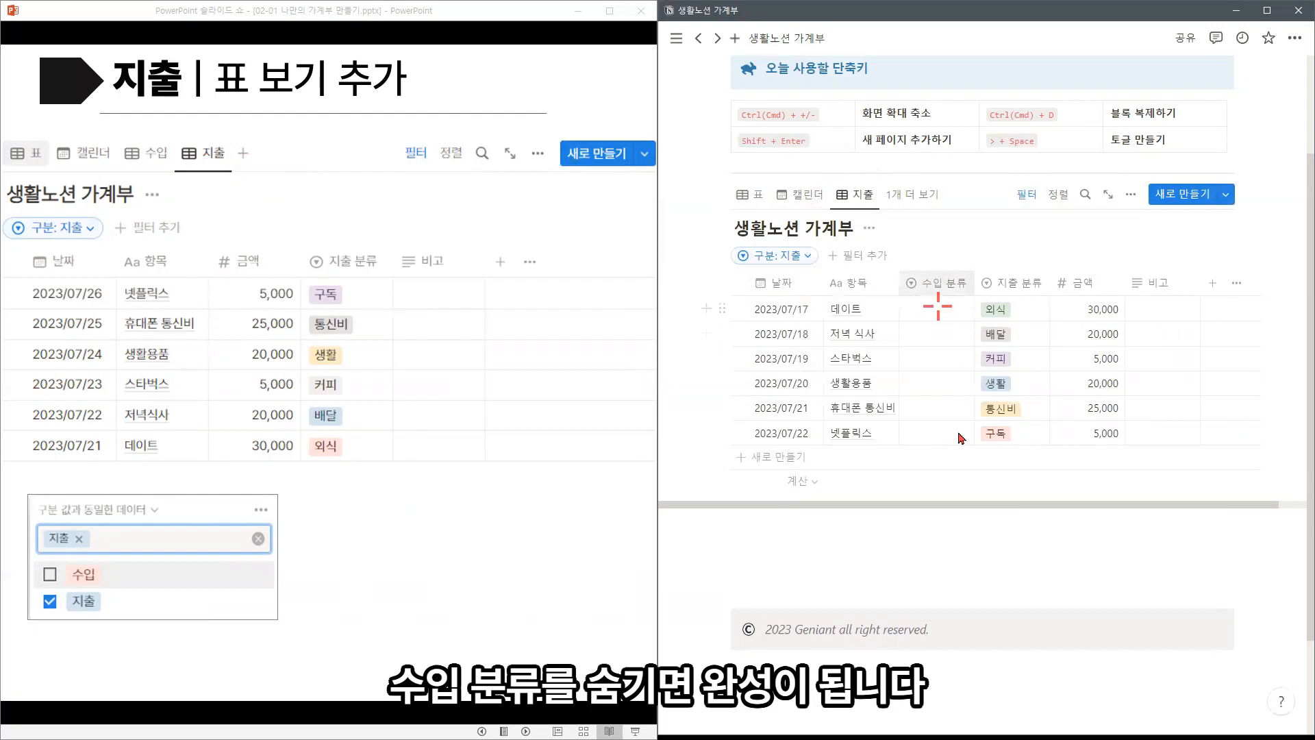
pyautogui.click(938, 282)
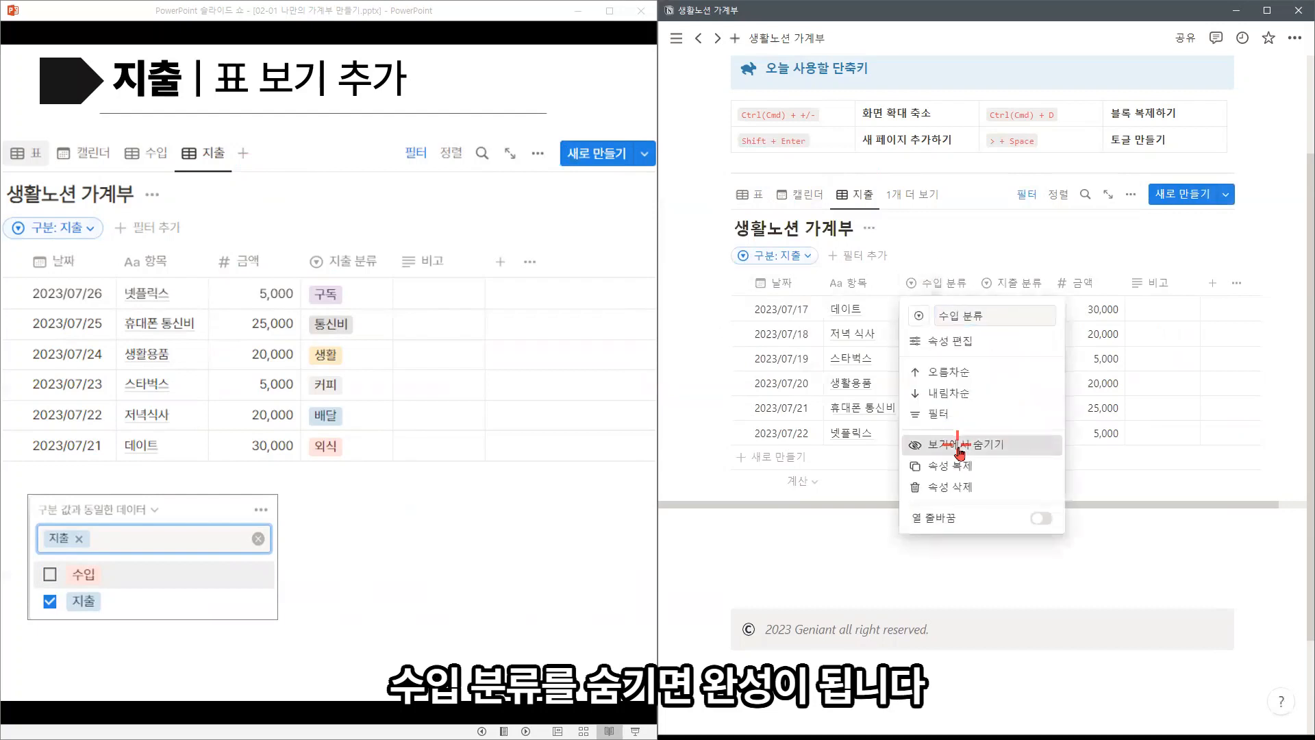
pyautogui.click(960, 447)
# Step: Add a board (보드) view to the ledger database and hide its 구분 없음 group
pyautogui.click(411, 428)
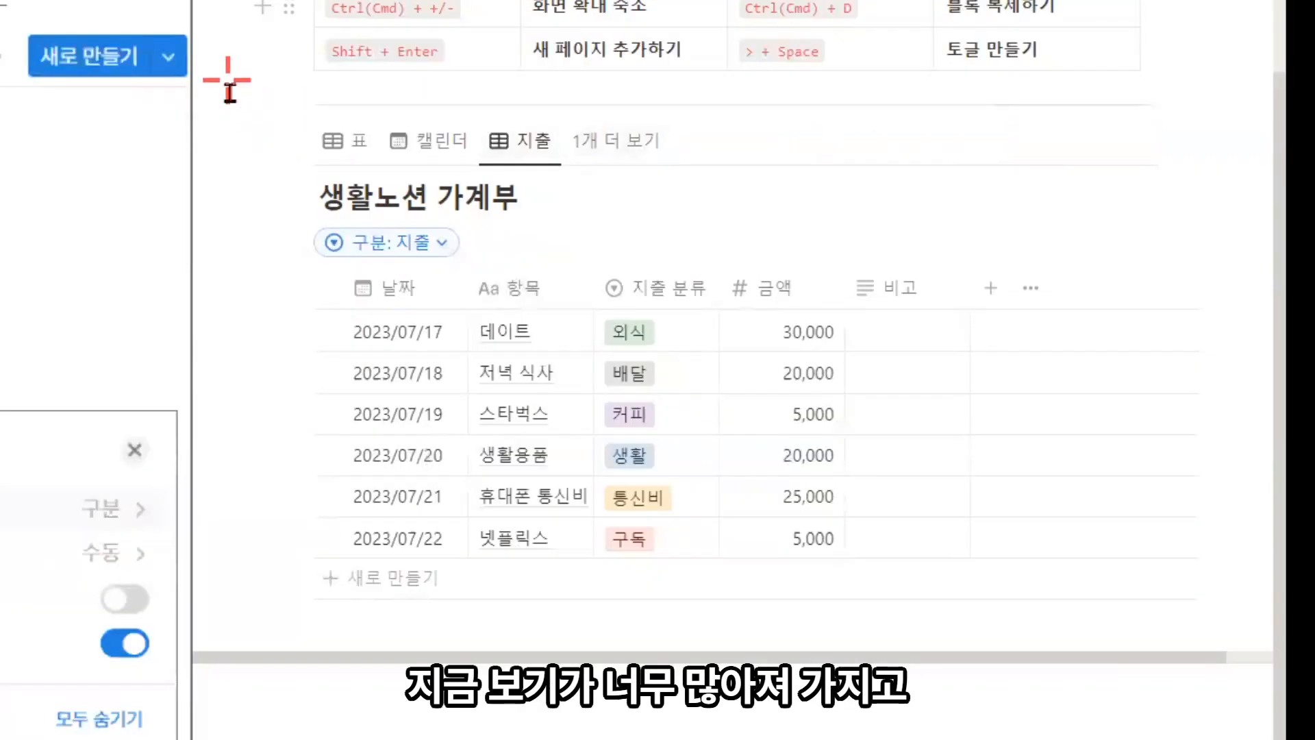
pyautogui.click(611, 152)
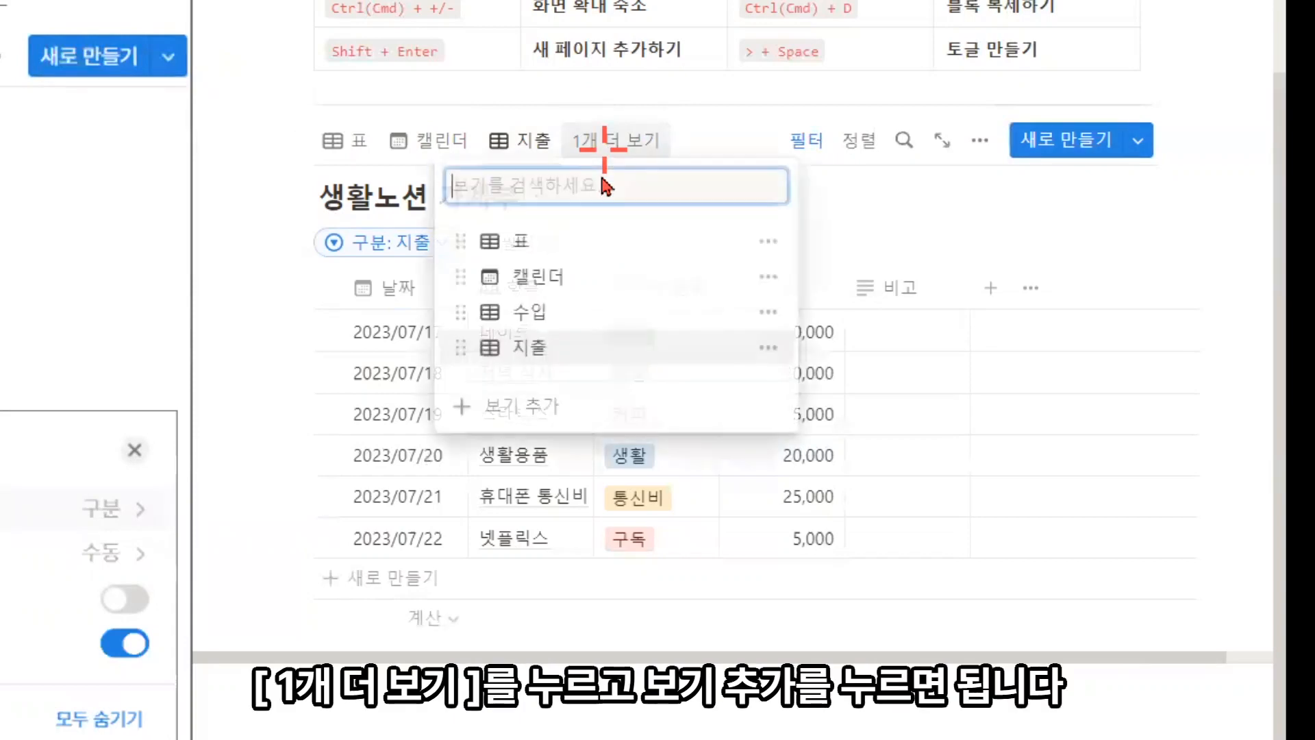
pyautogui.click(507, 408)
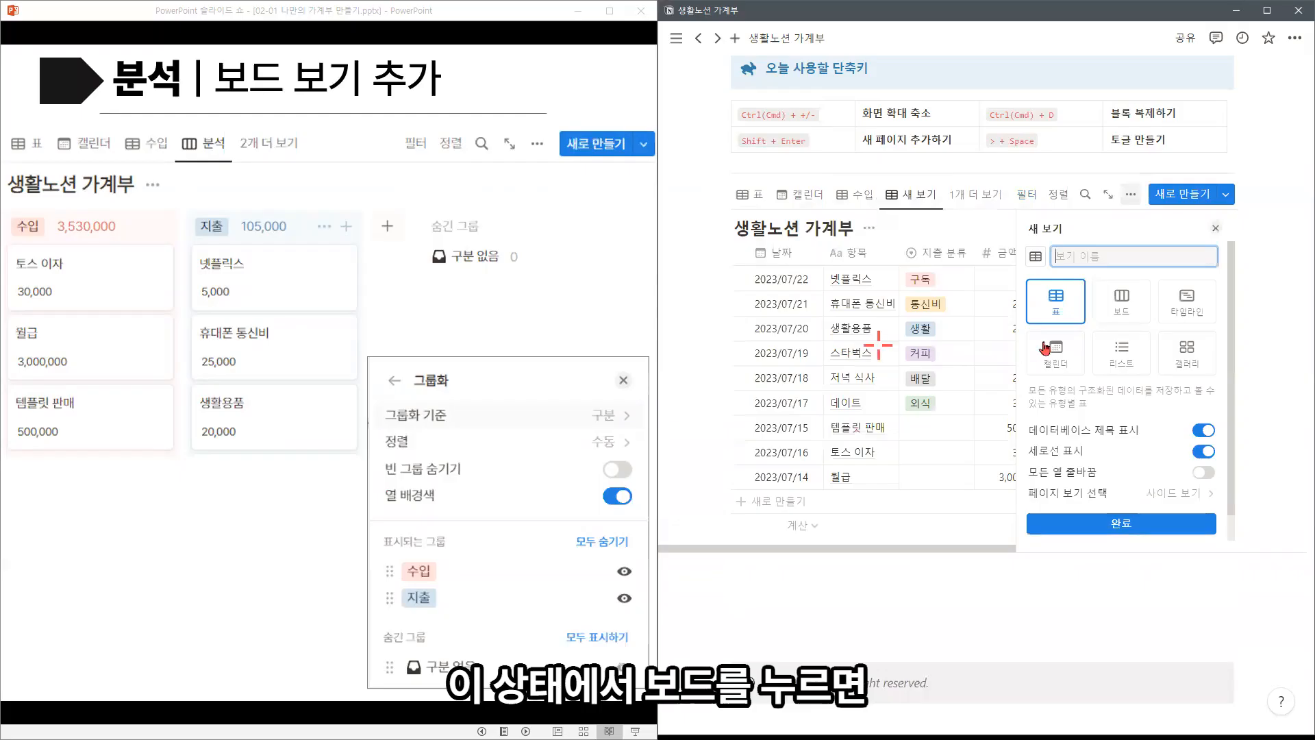
pyautogui.click(967, 336)
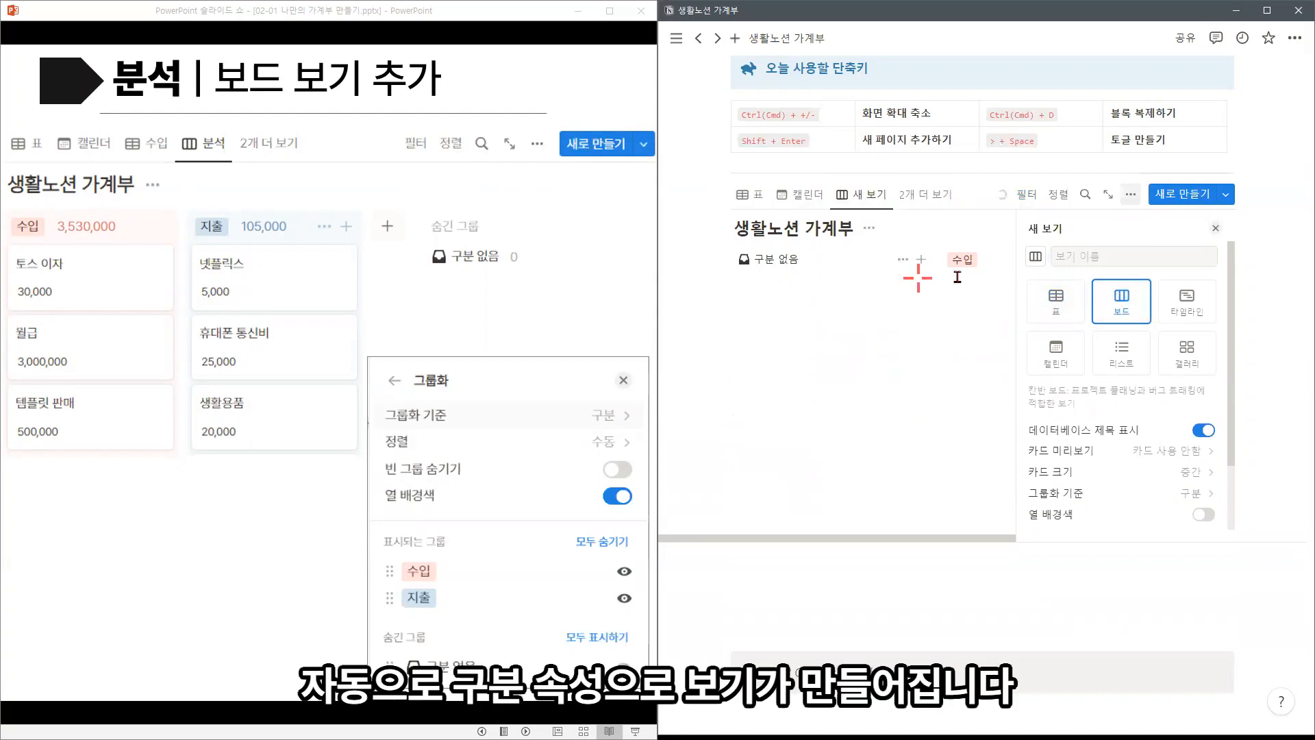
pyautogui.click(957, 277)
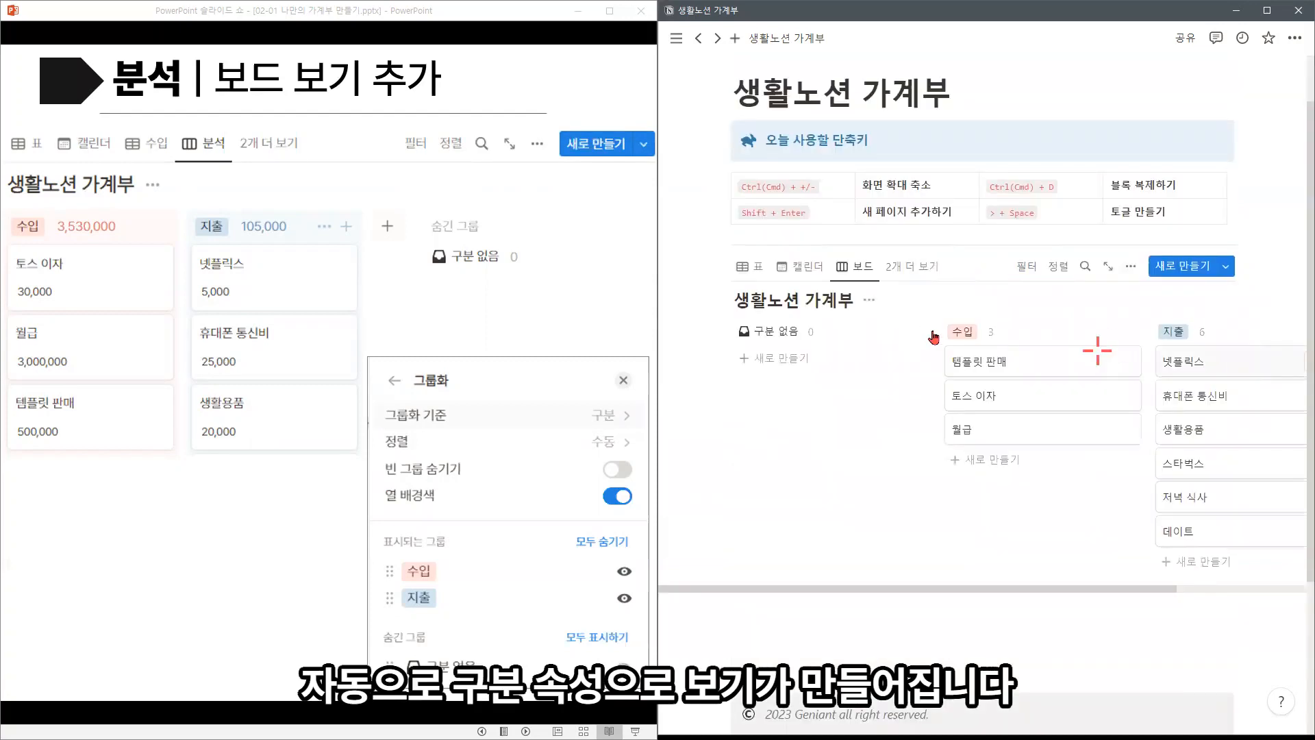
pyautogui.click(904, 331)
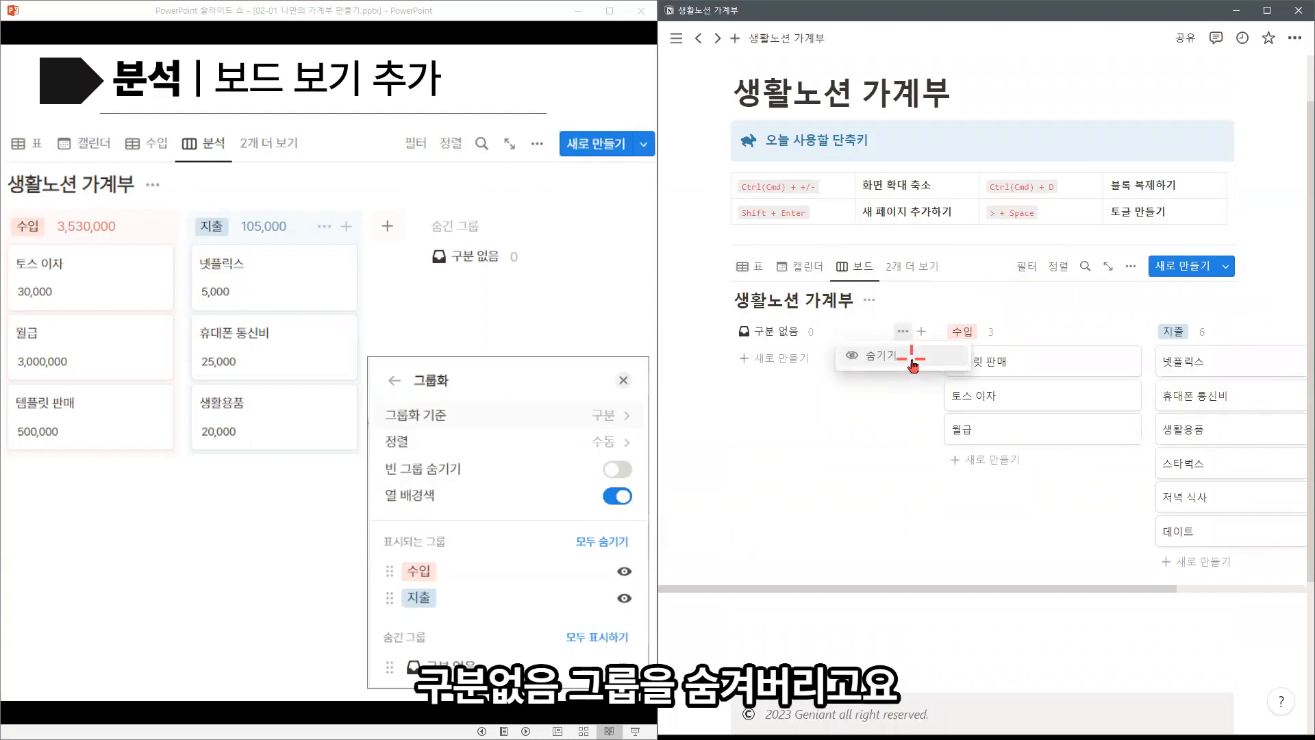
pyautogui.click(911, 359)
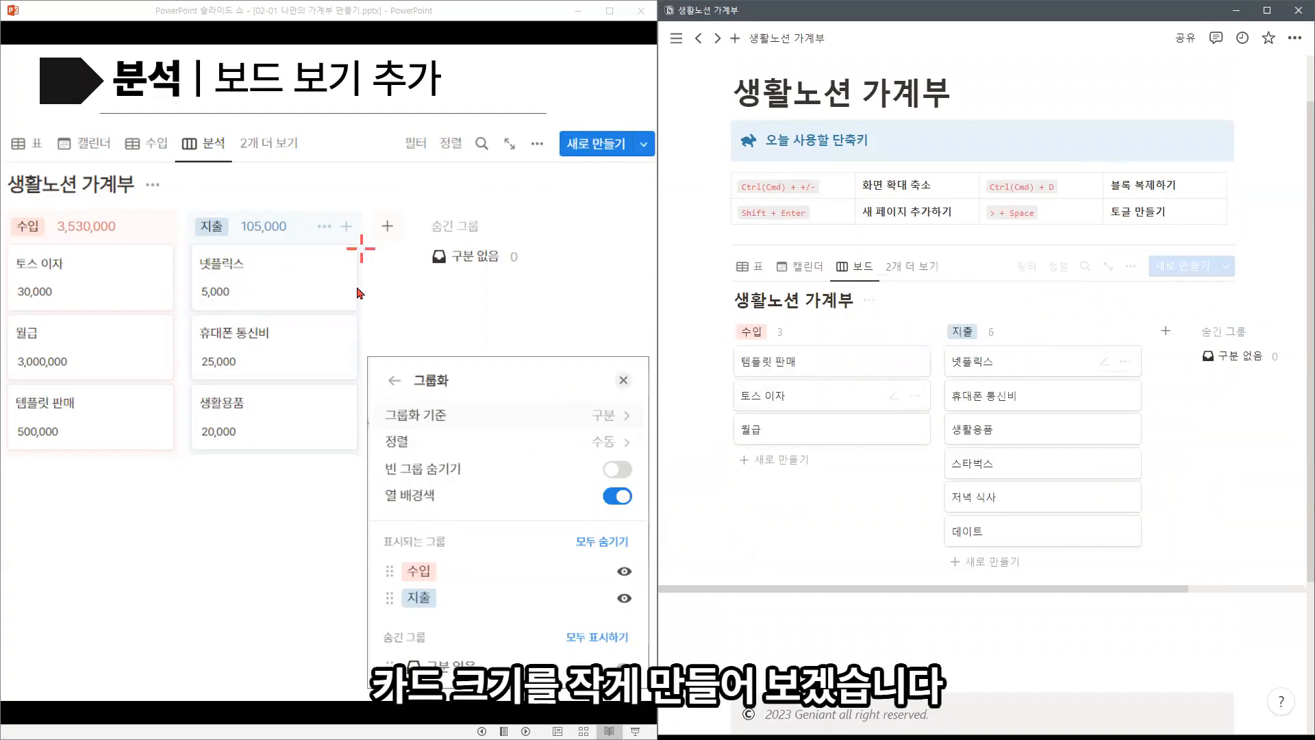
# Step: Set the board view's card size to 작게 and turn on the column background color (열 배경색)
pyautogui.click(1128, 266)
pyautogui.click(1111, 361)
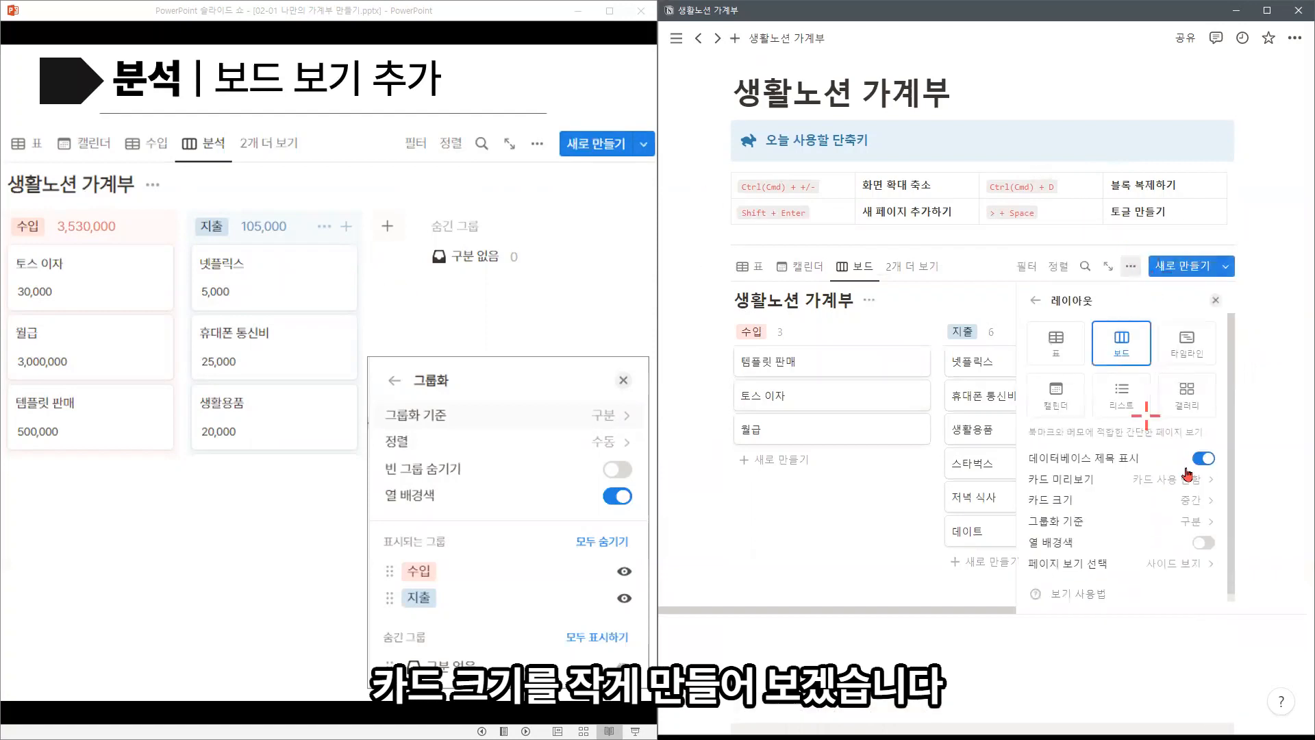
pyautogui.click(1194, 517)
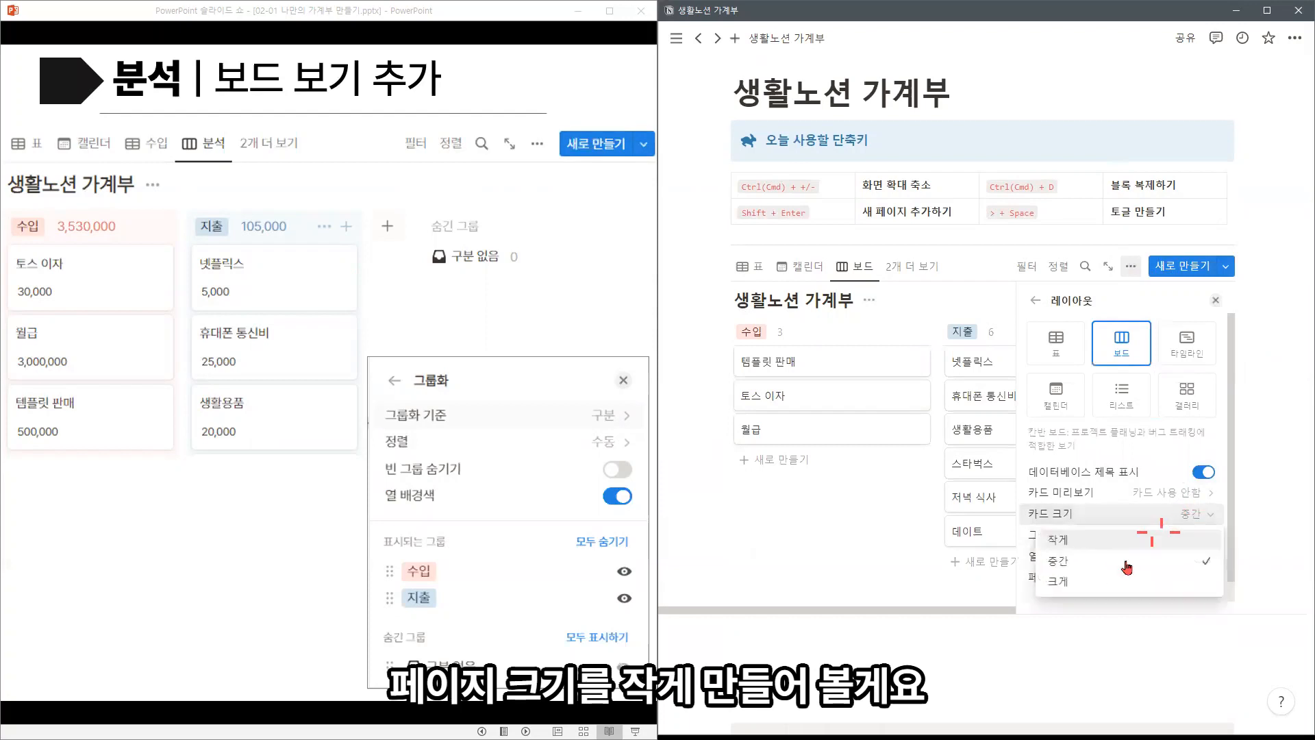
pyautogui.click(1104, 538)
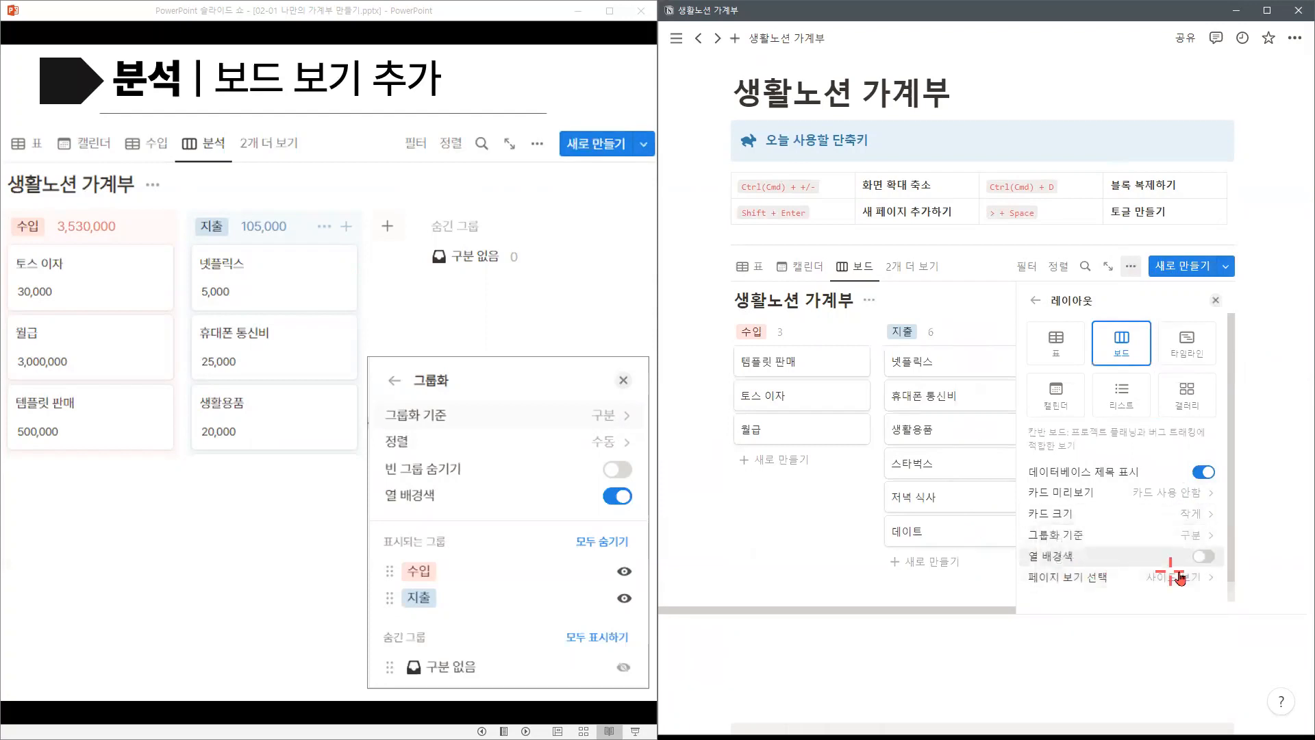
pyautogui.click(1203, 556)
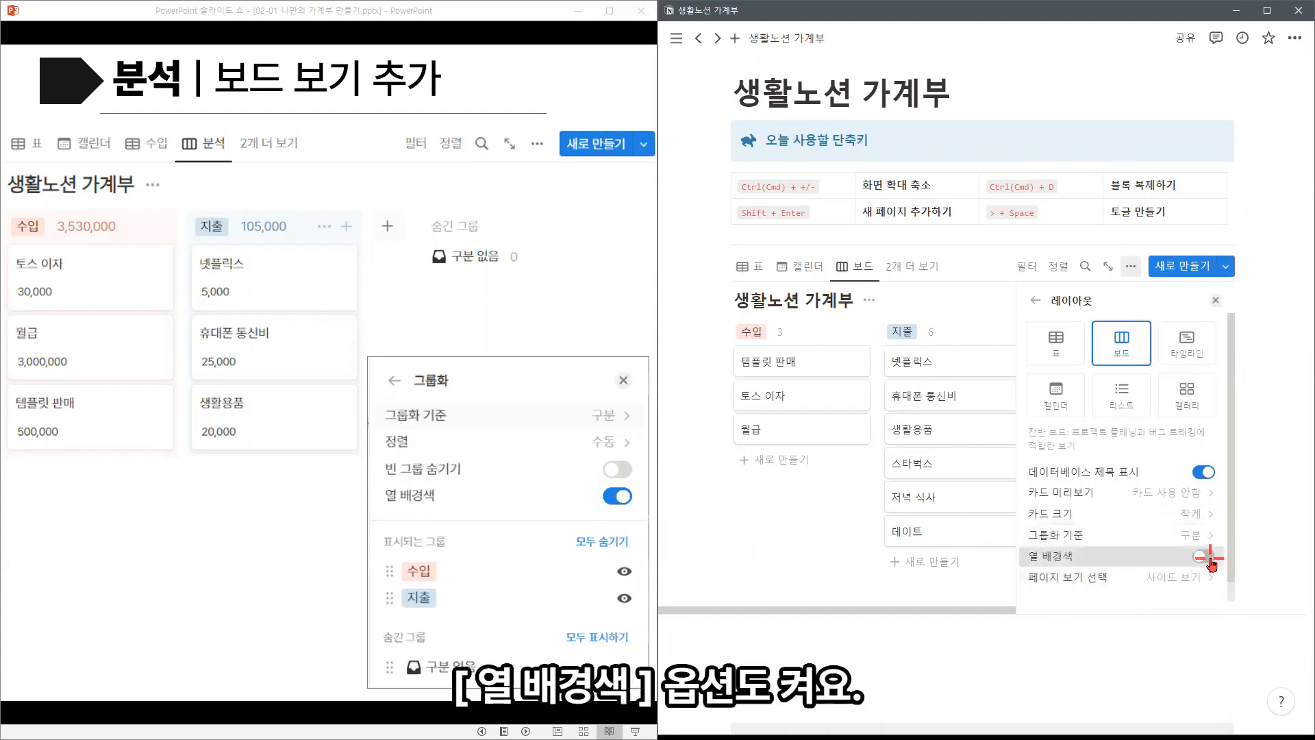
# Step: Show the 금액 property on the board view's cards
pyautogui.click(1131, 268)
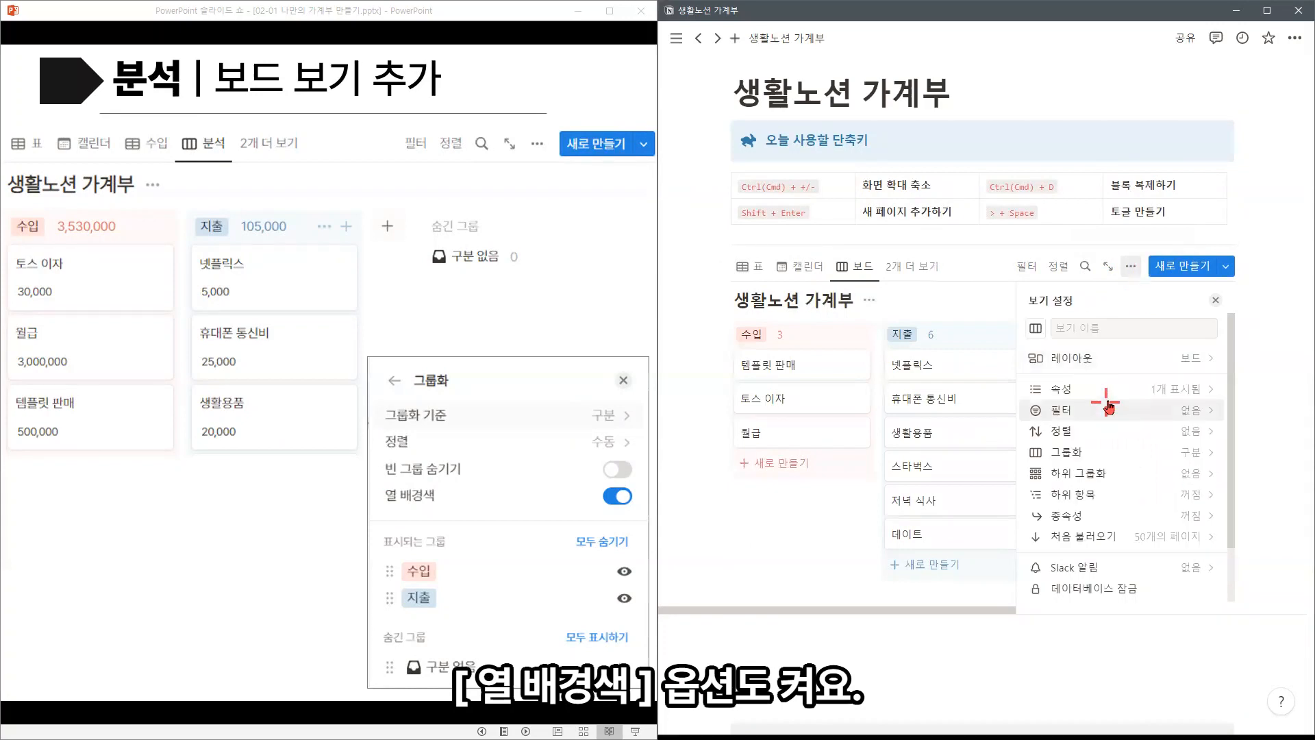
pyautogui.click(1109, 407)
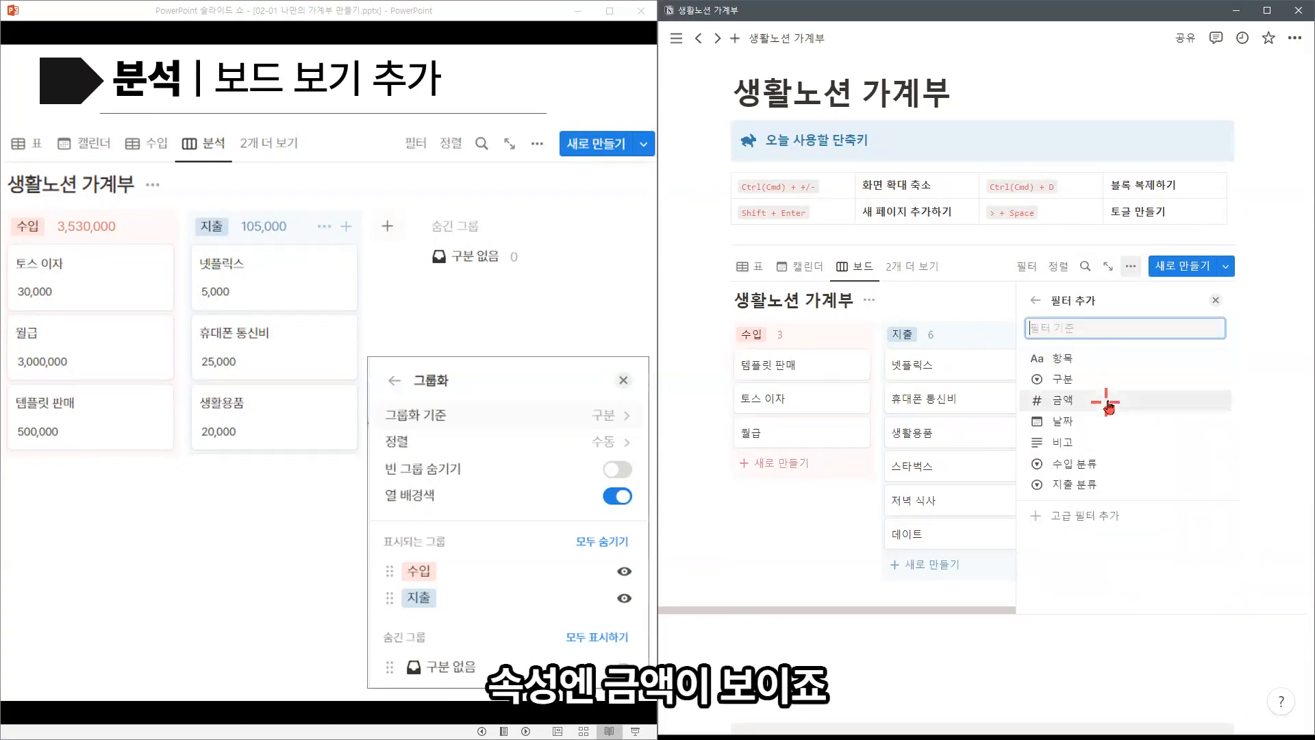
pyautogui.click(1034, 300)
pyautogui.click(1066, 381)
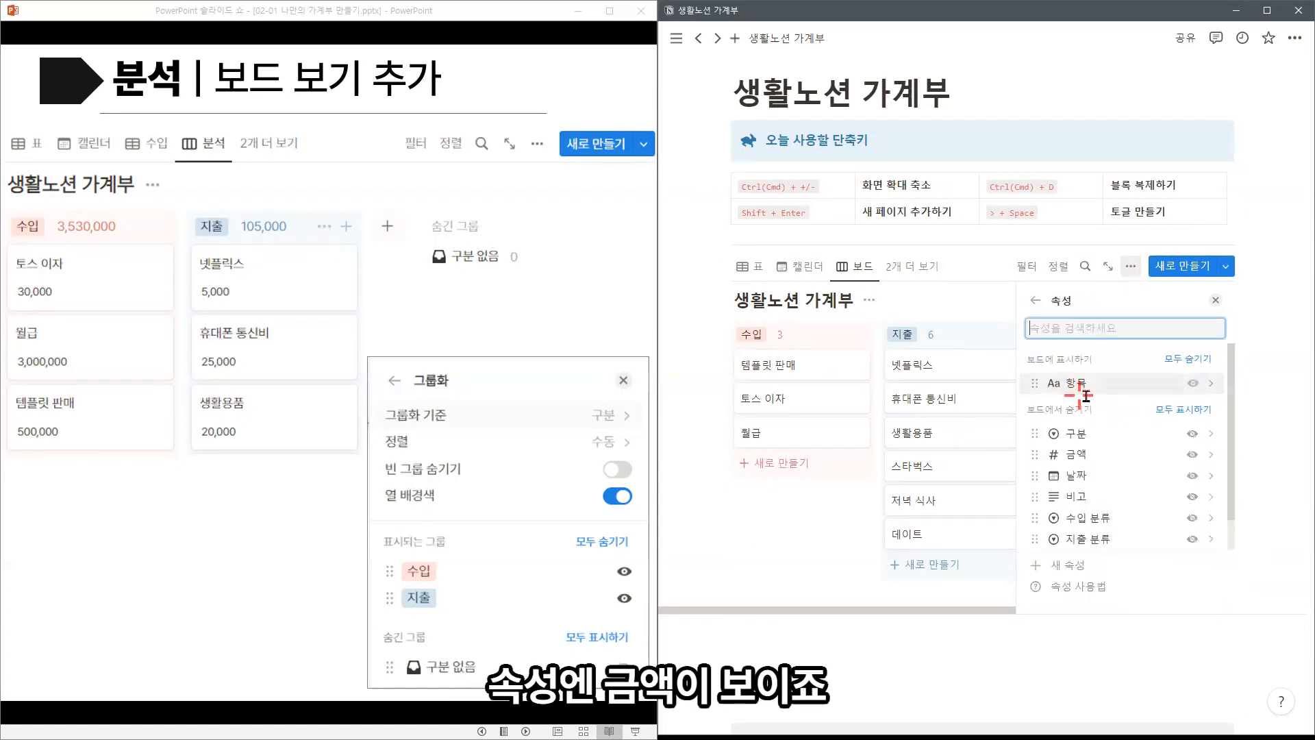
pyautogui.click(1193, 454)
pyautogui.click(1217, 301)
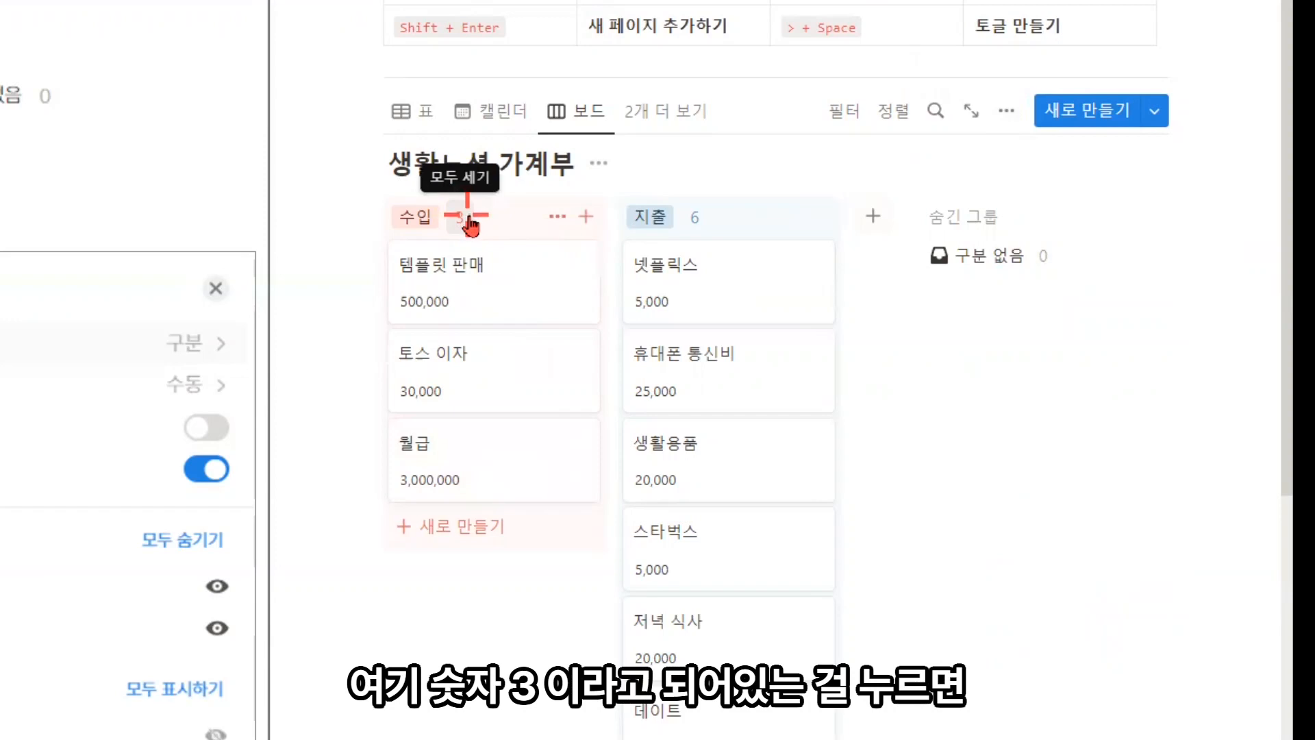
# Step: Change the group calculation in the board's column headers to the sum (합계) of 금액
pyautogui.click(469, 220)
pyautogui.moveTo(452, 501)
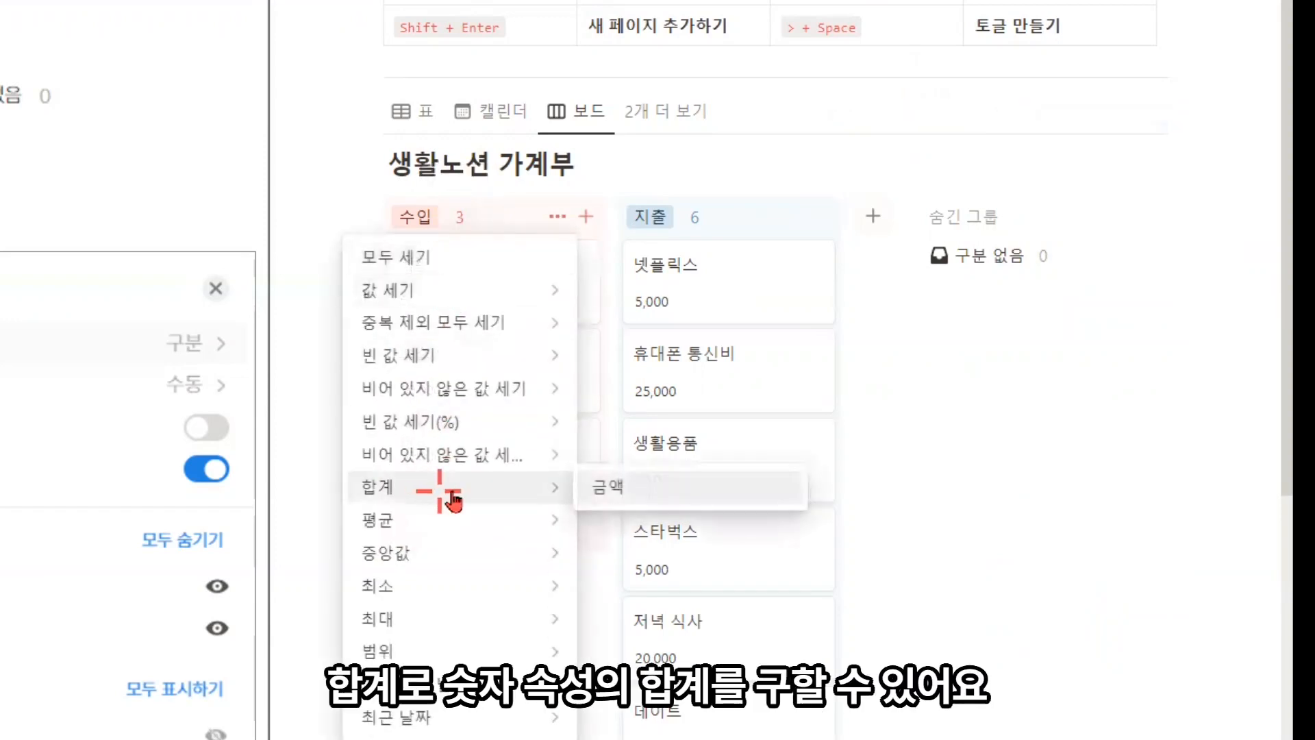
pyautogui.click(625, 490)
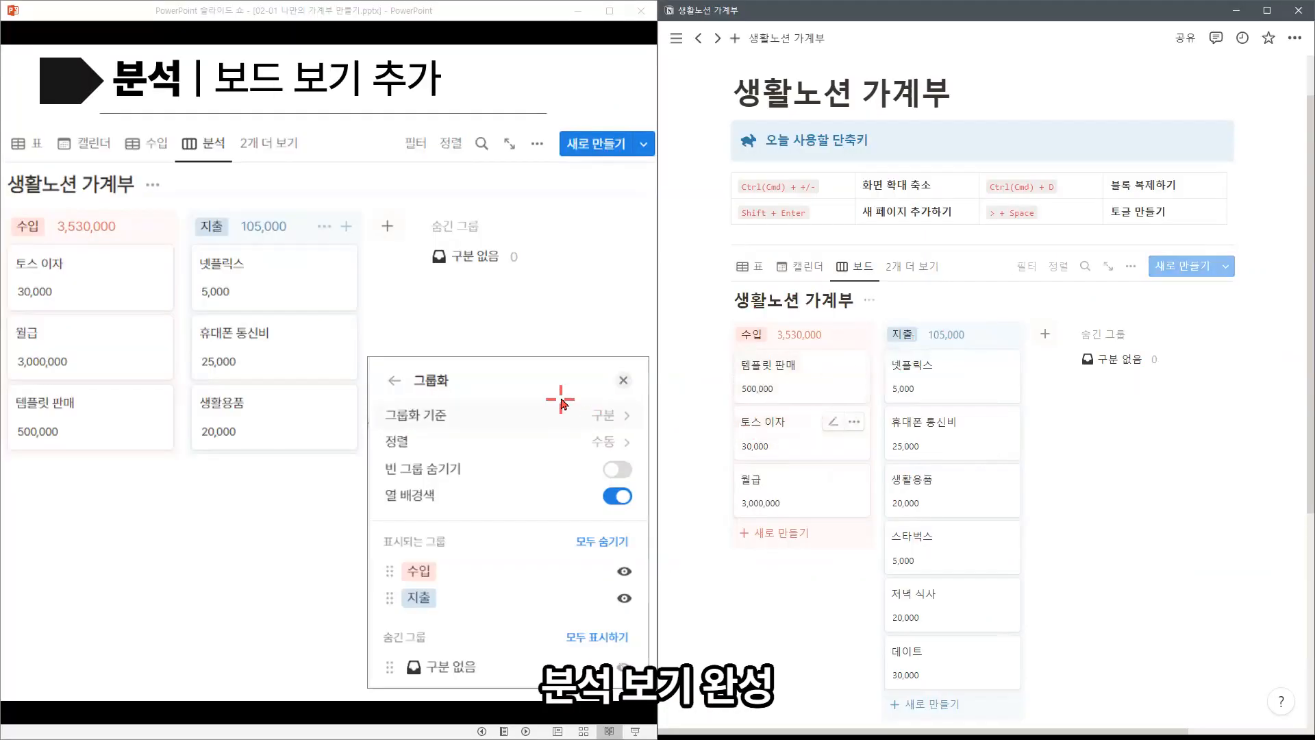
# Step: Duplicate the 보드 view and name the copy 지출 분석
pyautogui.scroll(-1, 468, 370)
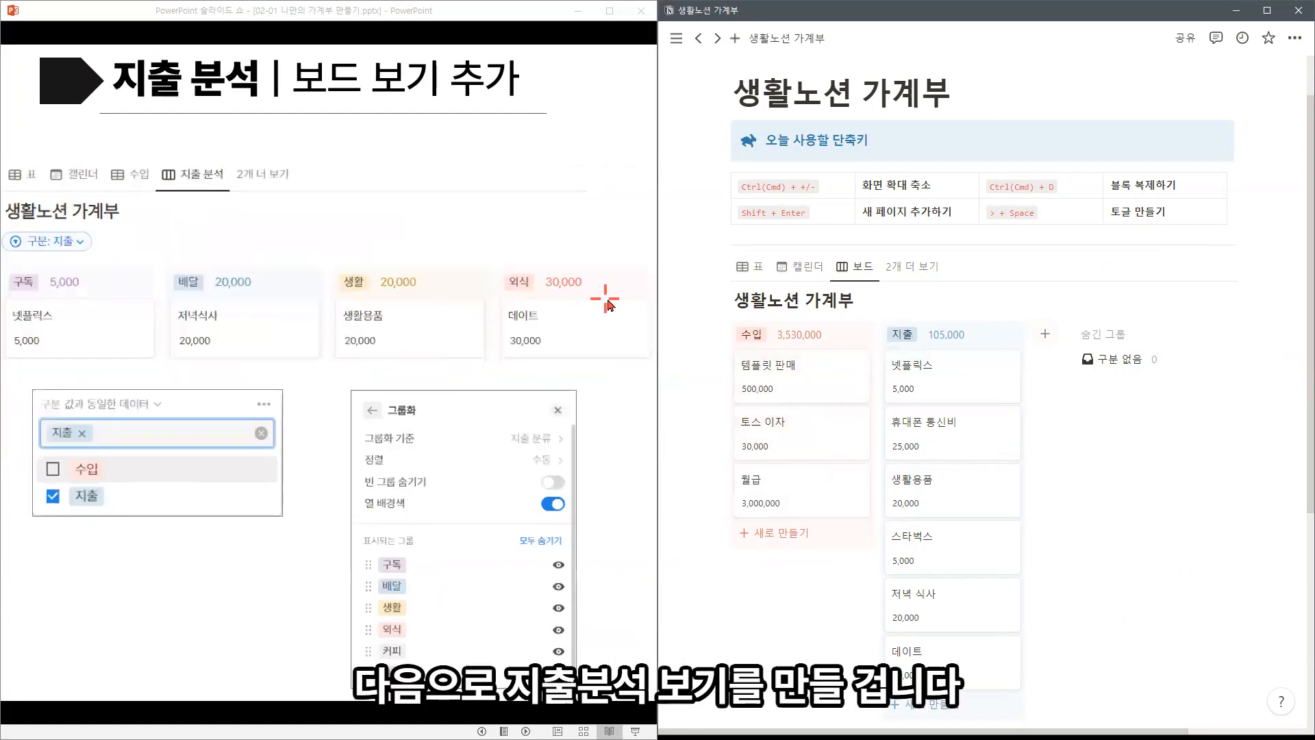
pyautogui.click(860, 272)
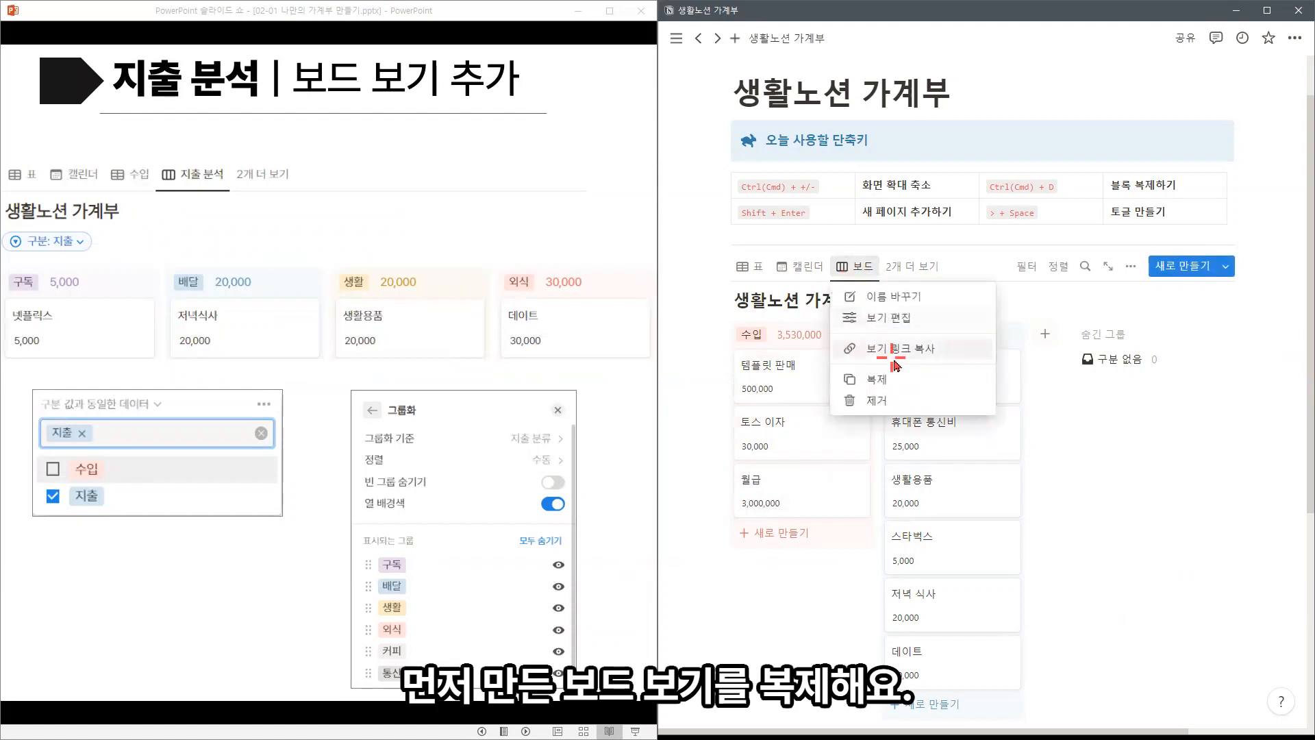
pyautogui.click(895, 381)
pyautogui.write('지추')
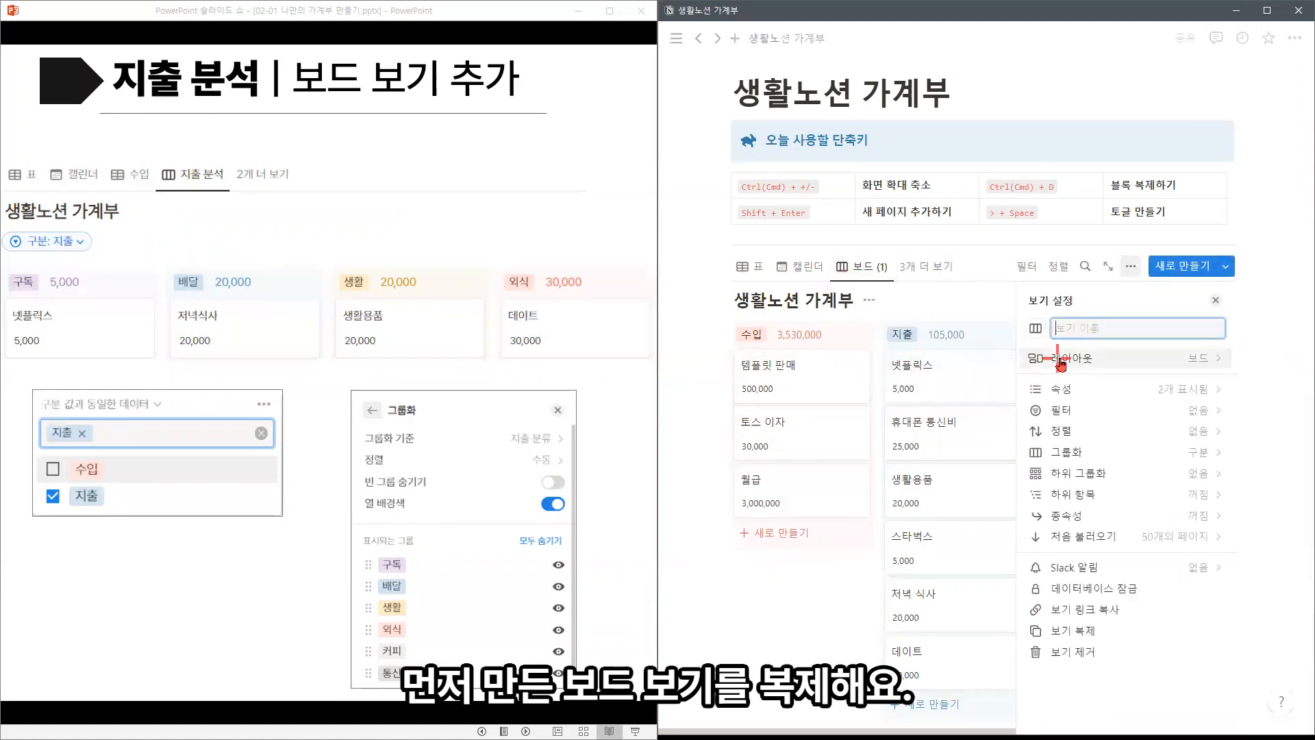
pyautogui.write(' 분석')
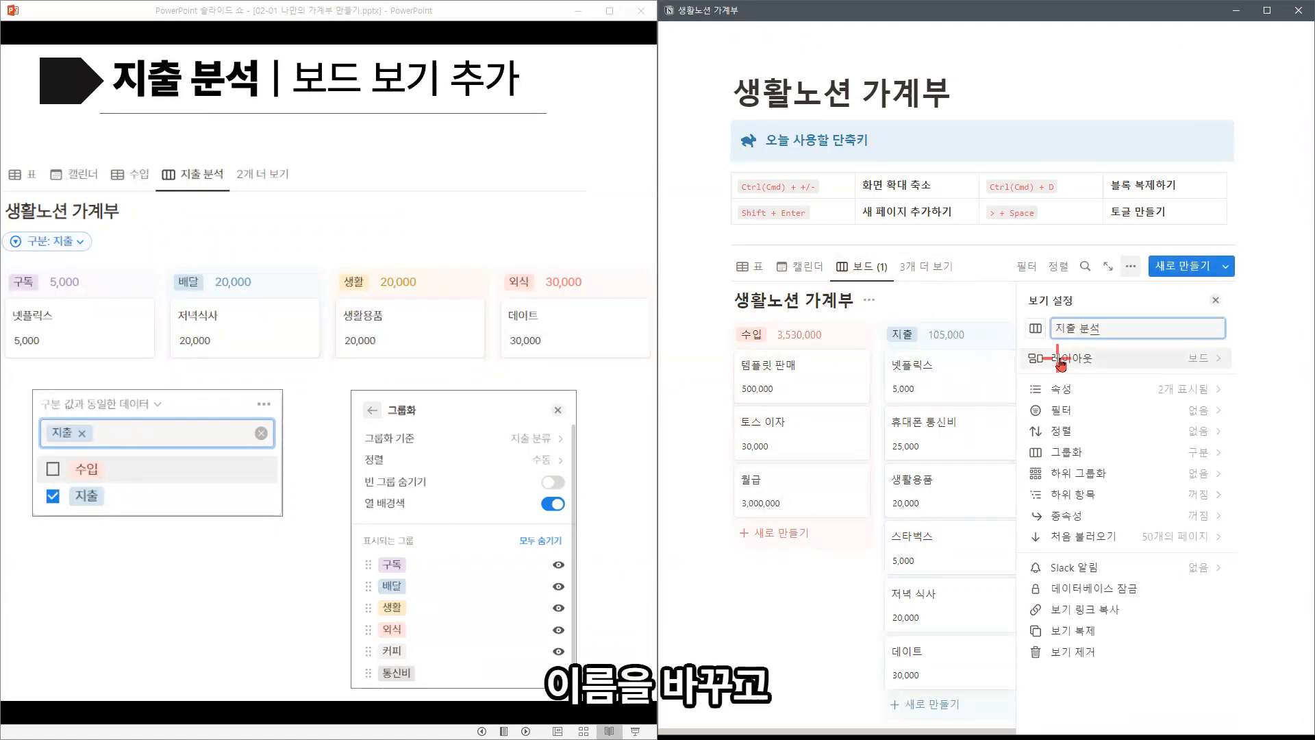
# Step: Group the 지출 분석 board by the 지출 분류 property
pyautogui.click(1092, 461)
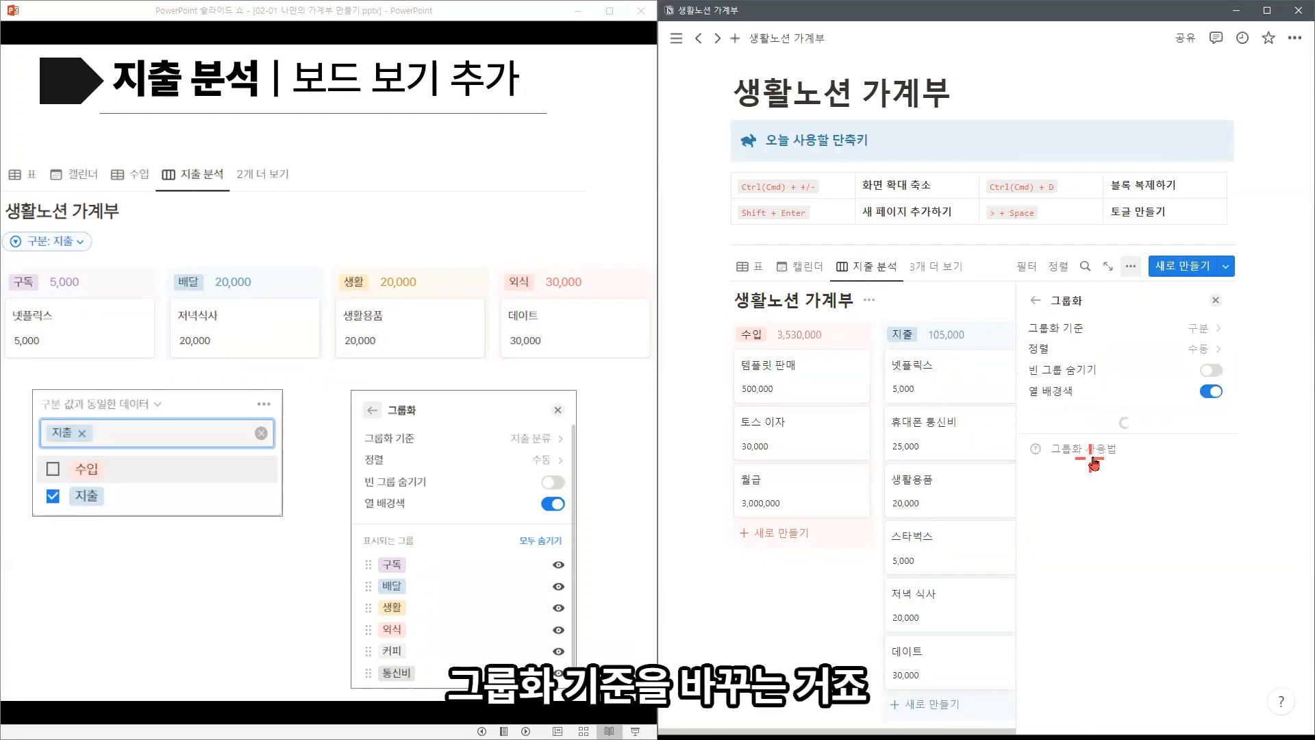
pyautogui.click(1154, 331)
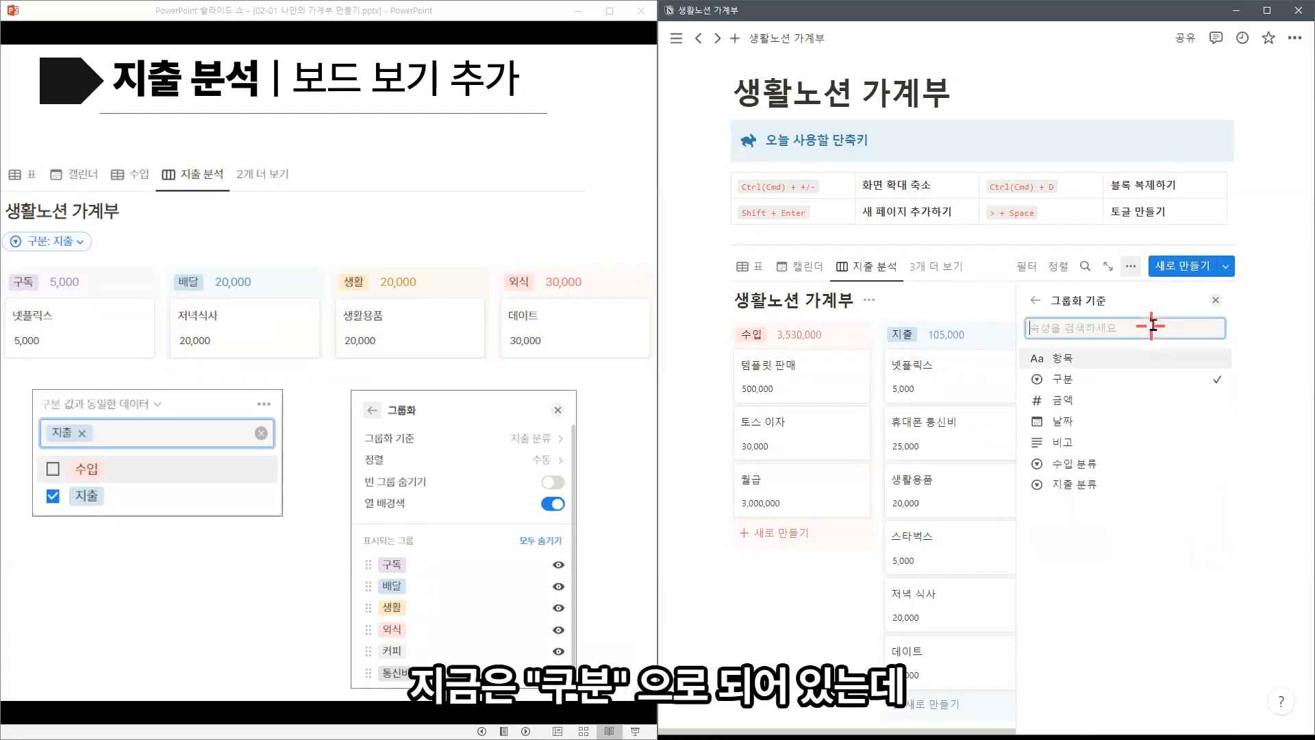
pyautogui.click(1137, 480)
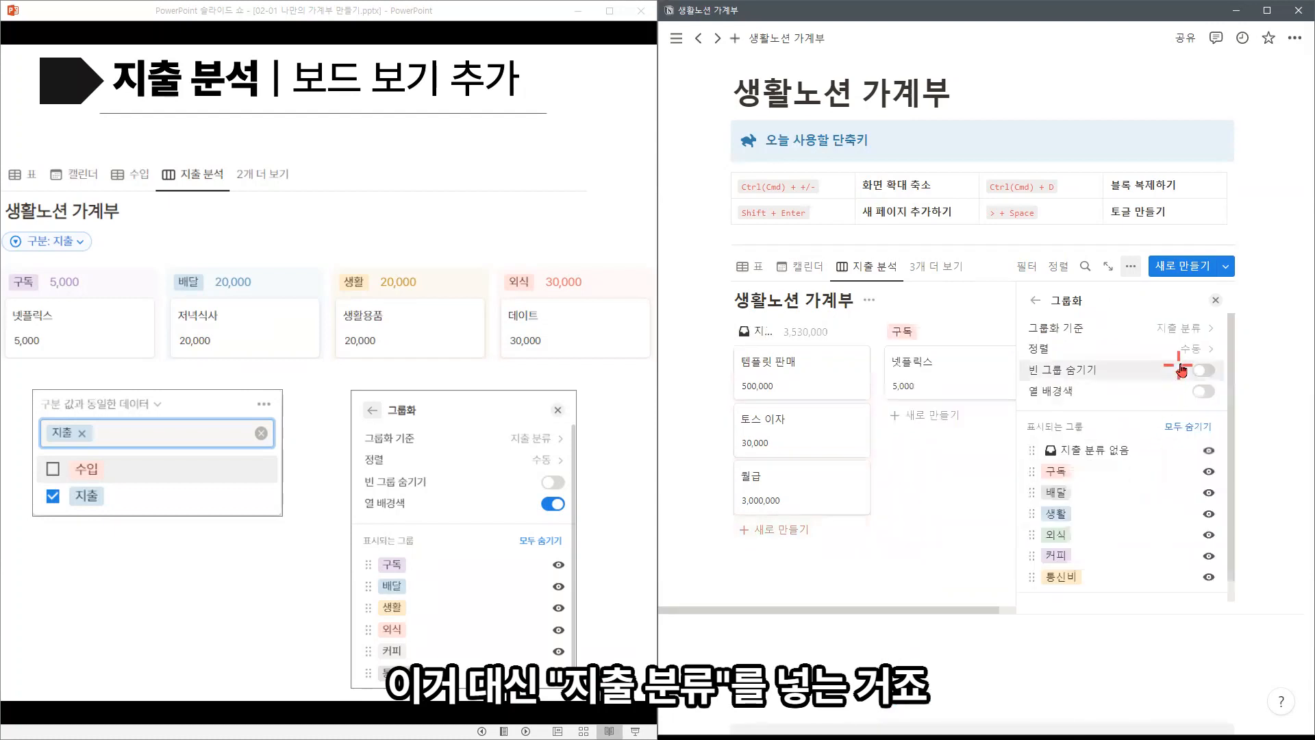
# Step: Hide the 지출 분류 없음 group in the 지출 분석 board and turn on the column background color (열 배경색)
pyautogui.click(1208, 451)
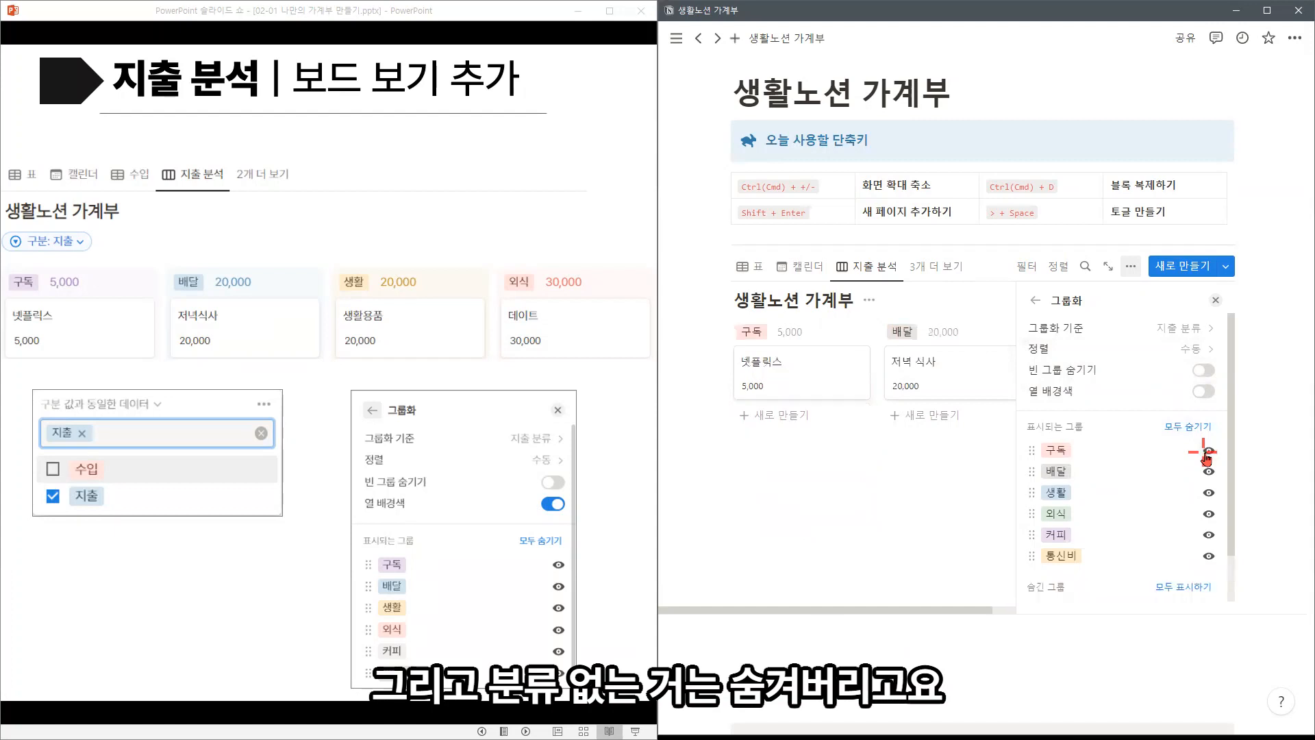
pyautogui.click(1204, 392)
pyautogui.click(1213, 300)
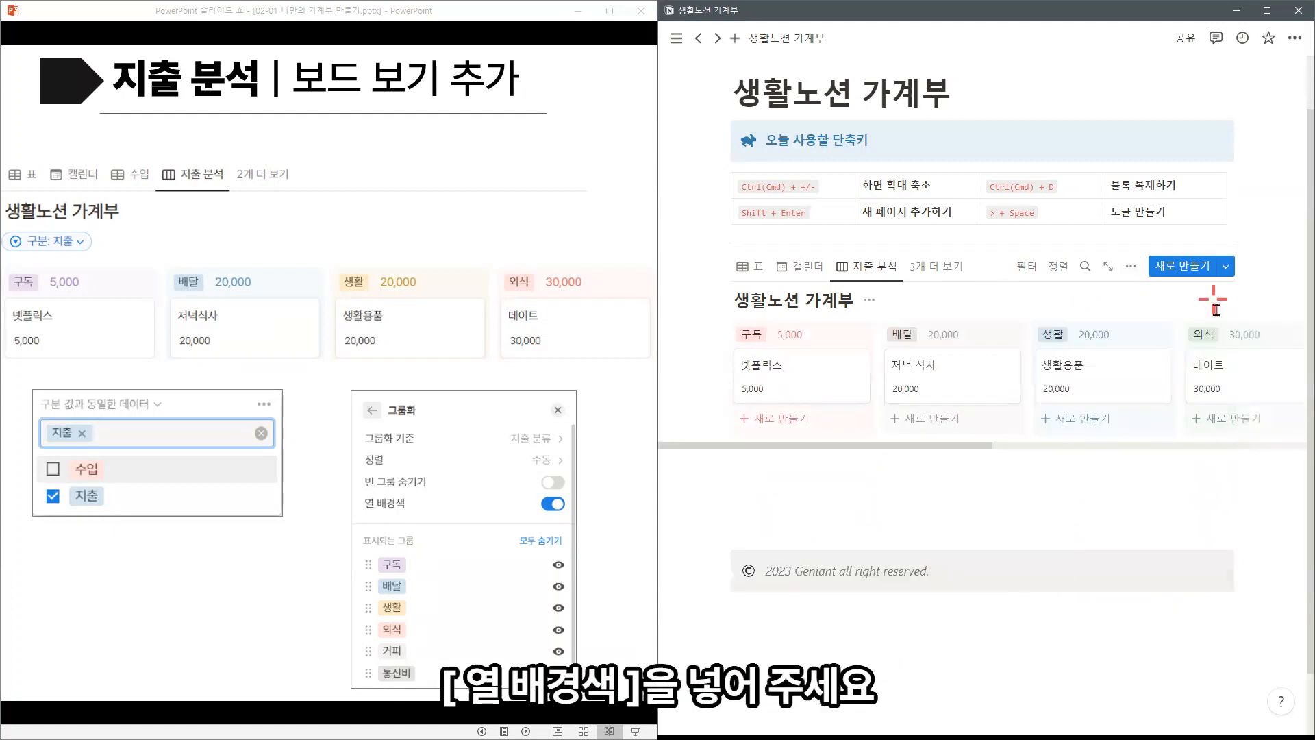
# Step: Filter the 지출 분석 board by the 구분 property so only 지출 entries are included
pyautogui.click(1024, 266)
pyautogui.click(1010, 348)
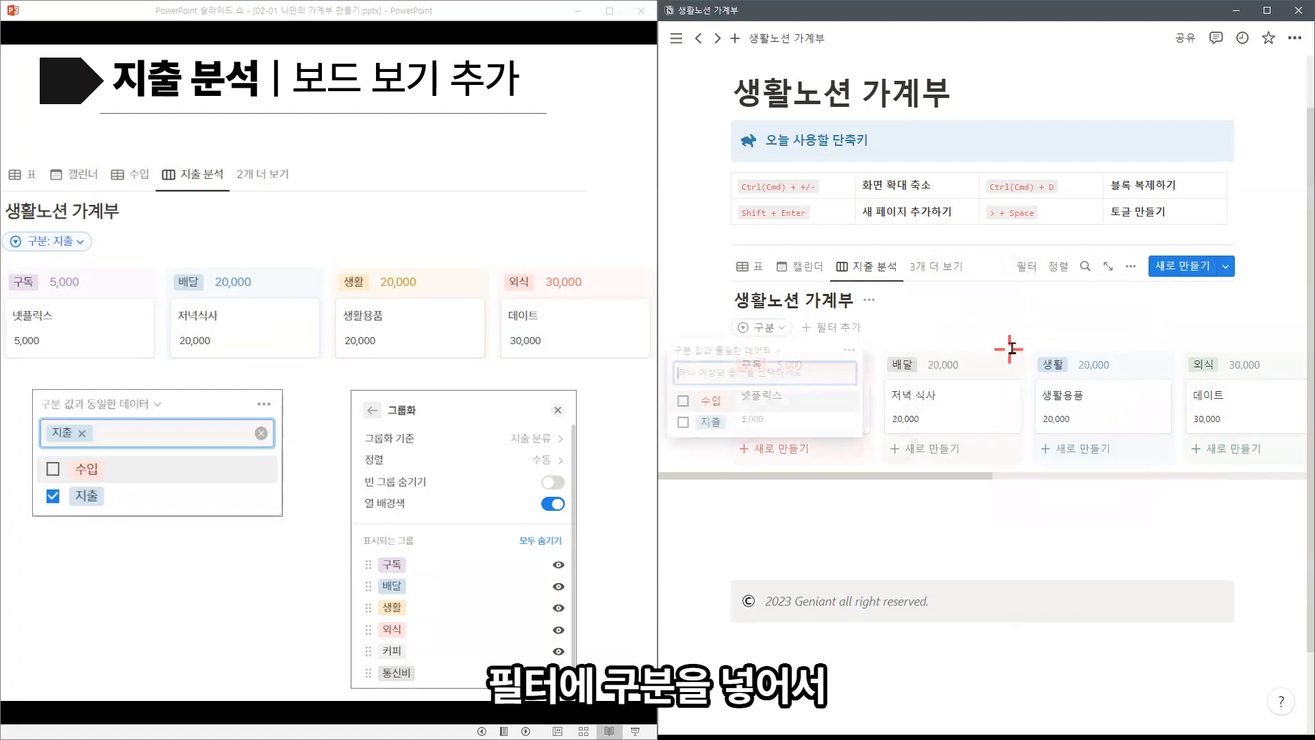
pyautogui.click(771, 423)
pyautogui.click(844, 331)
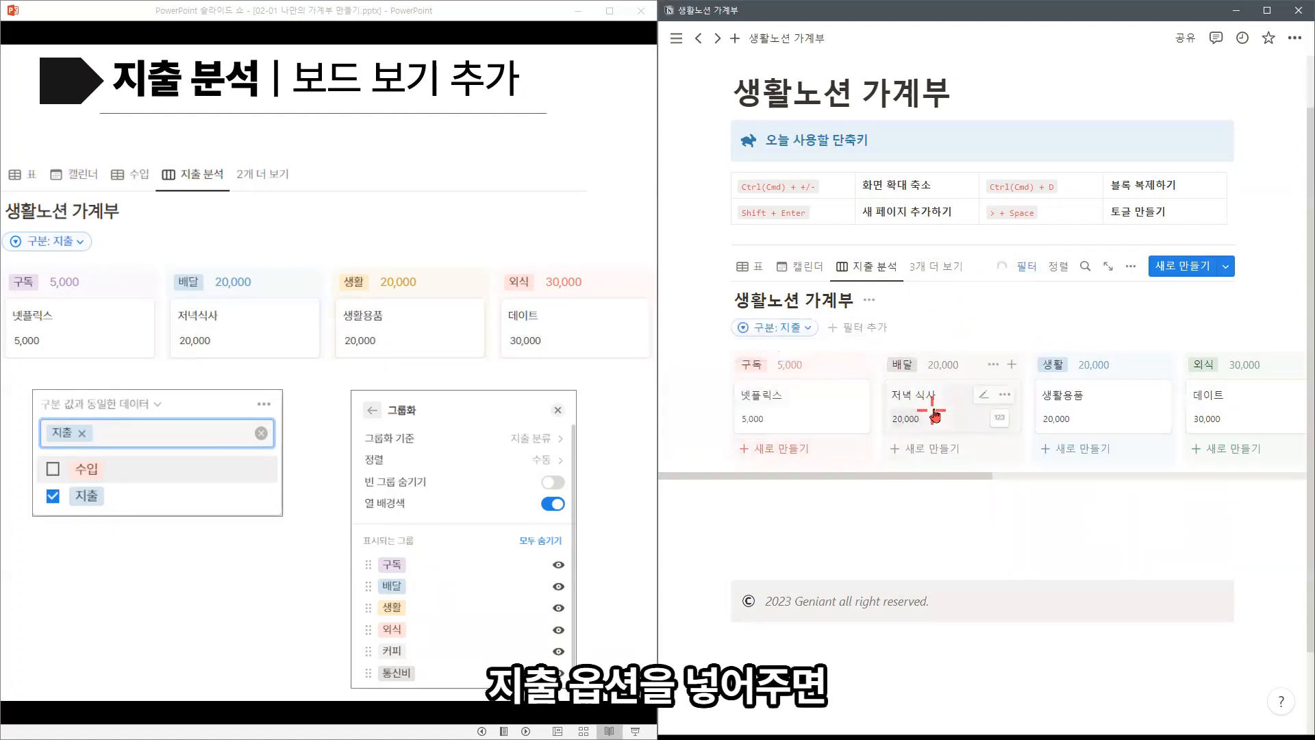
pyautogui.hscroll(9, 997, 414)
pyautogui.hscroll(-9, 1001, 414)
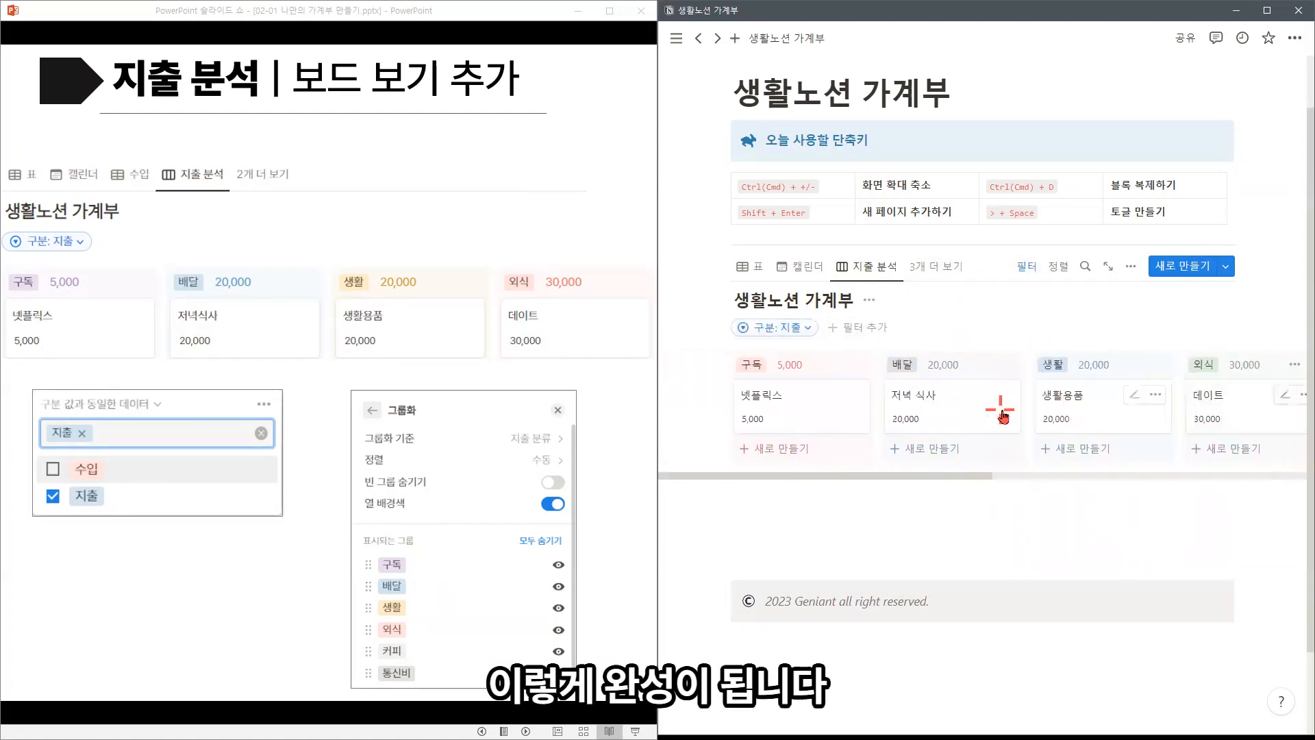
# Step: Start an empty text block below the database, move it above the database, and add a blank line
pyautogui.click(566, 397)
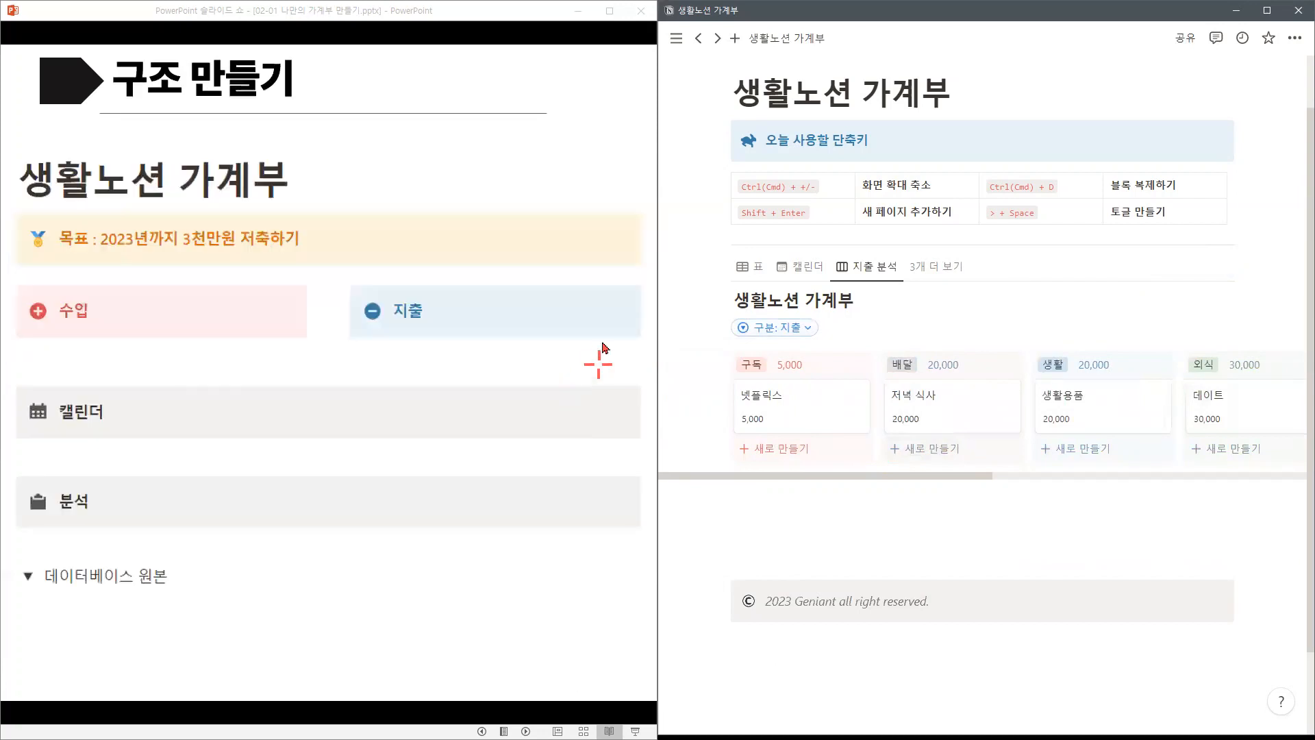
pyautogui.click(833, 501)
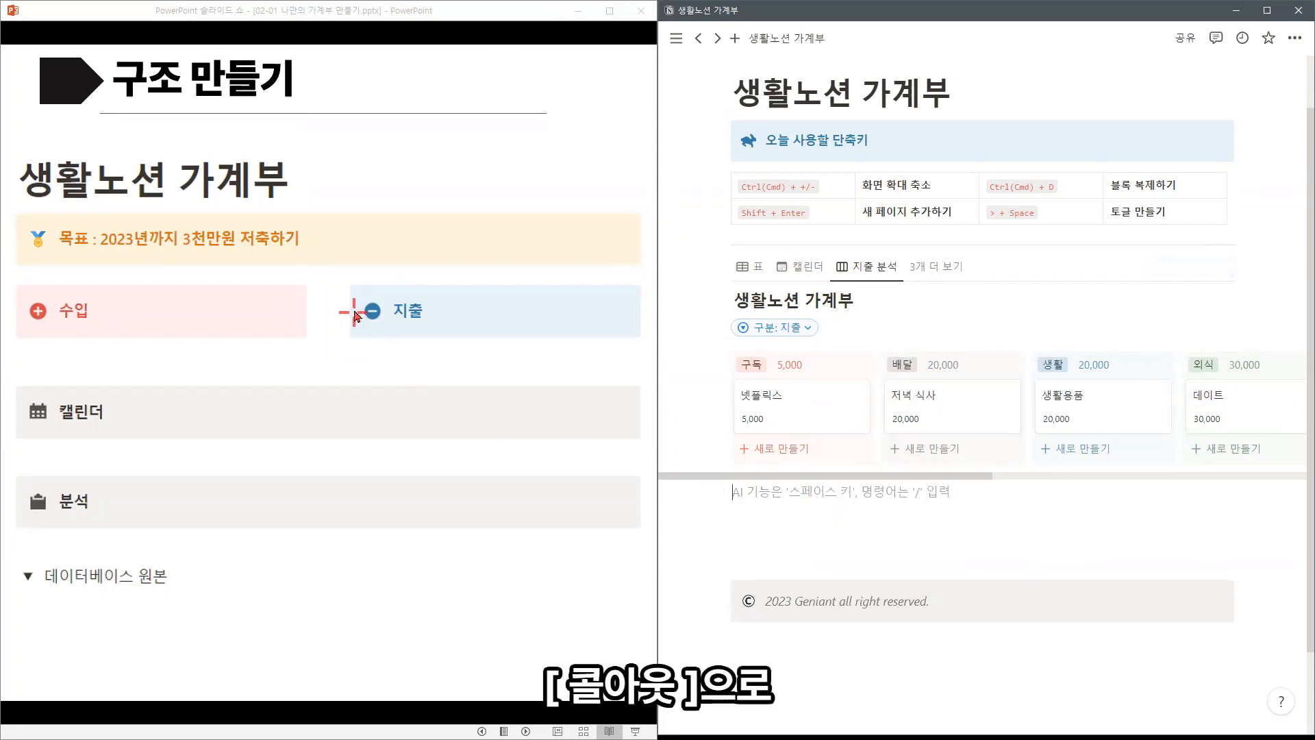
pyautogui.click(383, 253)
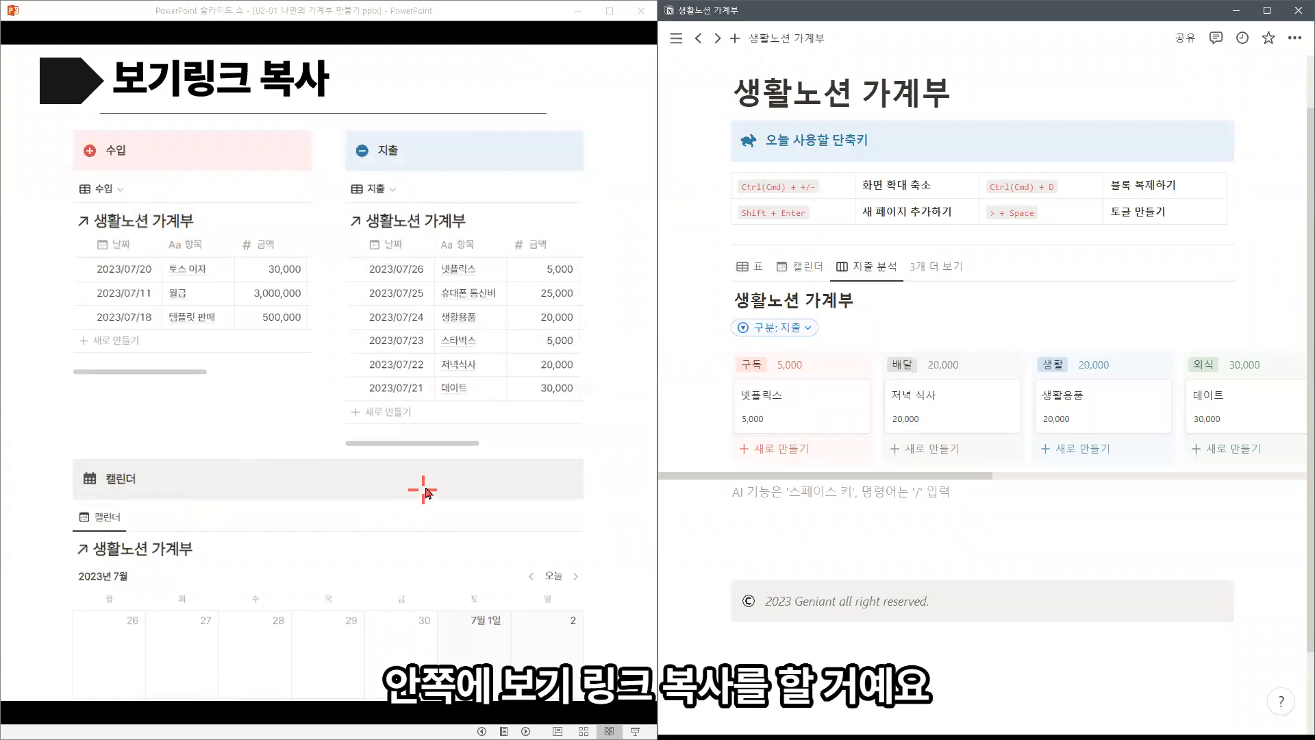
pyautogui.scroll(1, 426, 489)
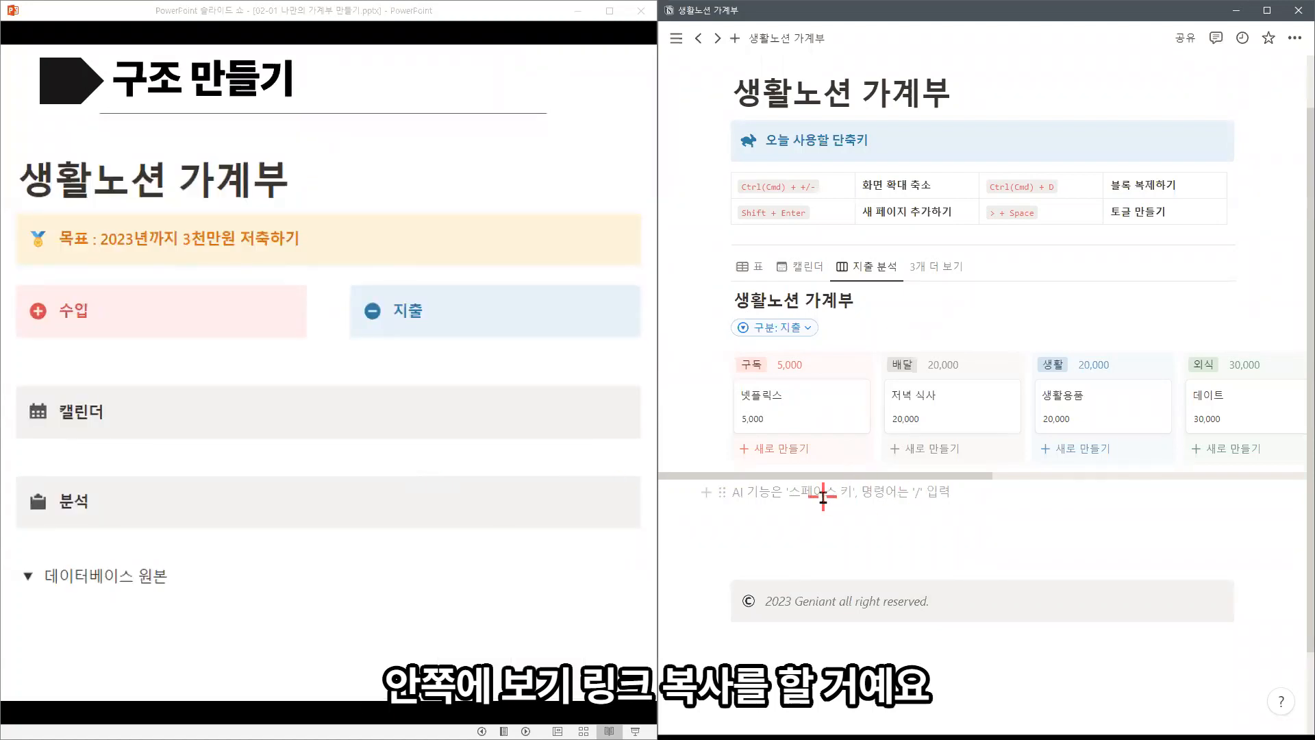
pyautogui.hotkey('ctrl', 'shift', 'Up')
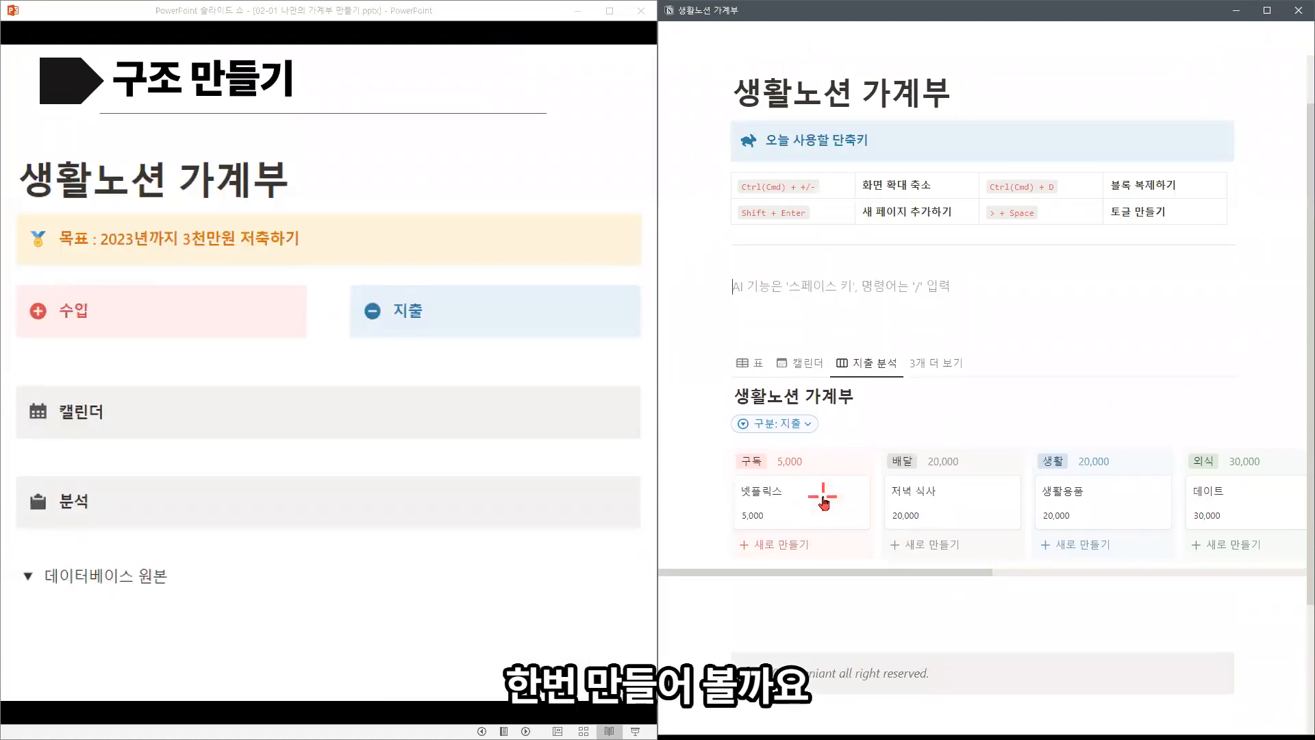
pyautogui.hotkey('ctrl', 'shift', 'Up')
pyautogui.press('Return')
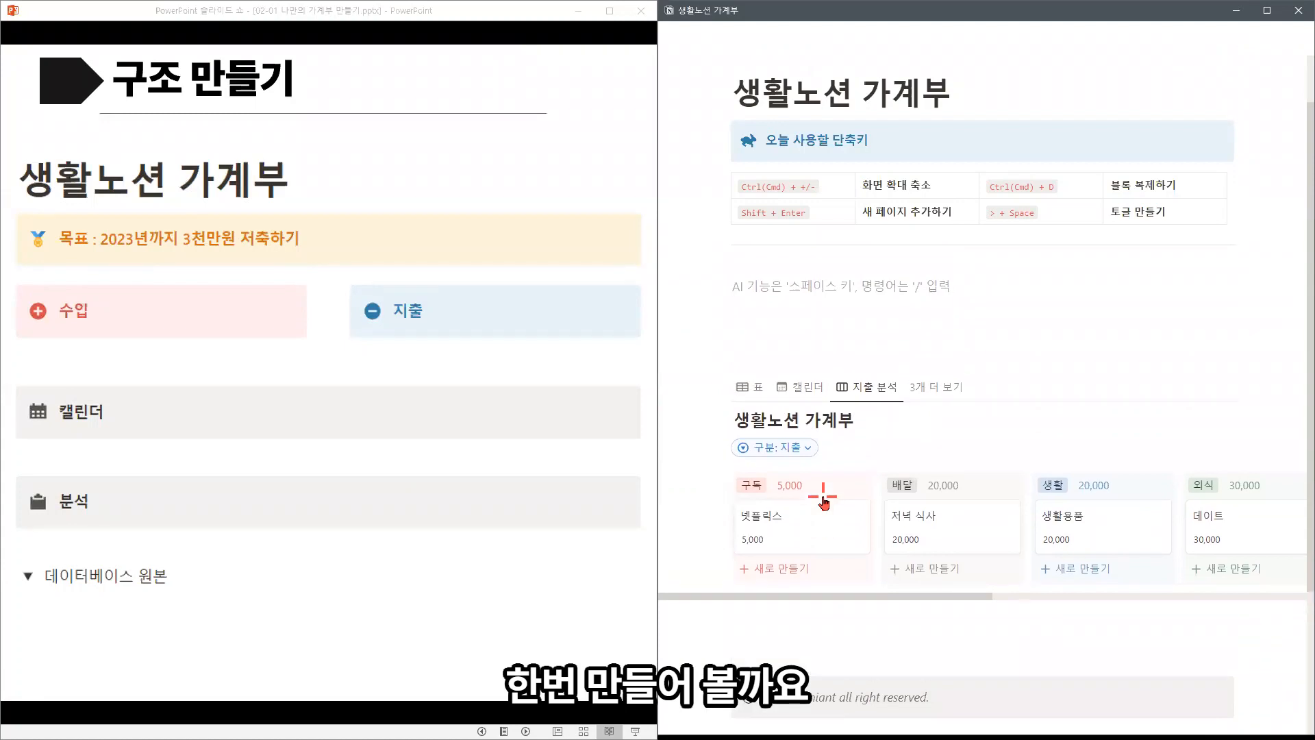
# Step: Move the empty block directly beneath the divider and write the shortcut note "Ctrl + Shift + 위/아래" in it
pyautogui.hotkey('ctrl', 'shift', 'Up')
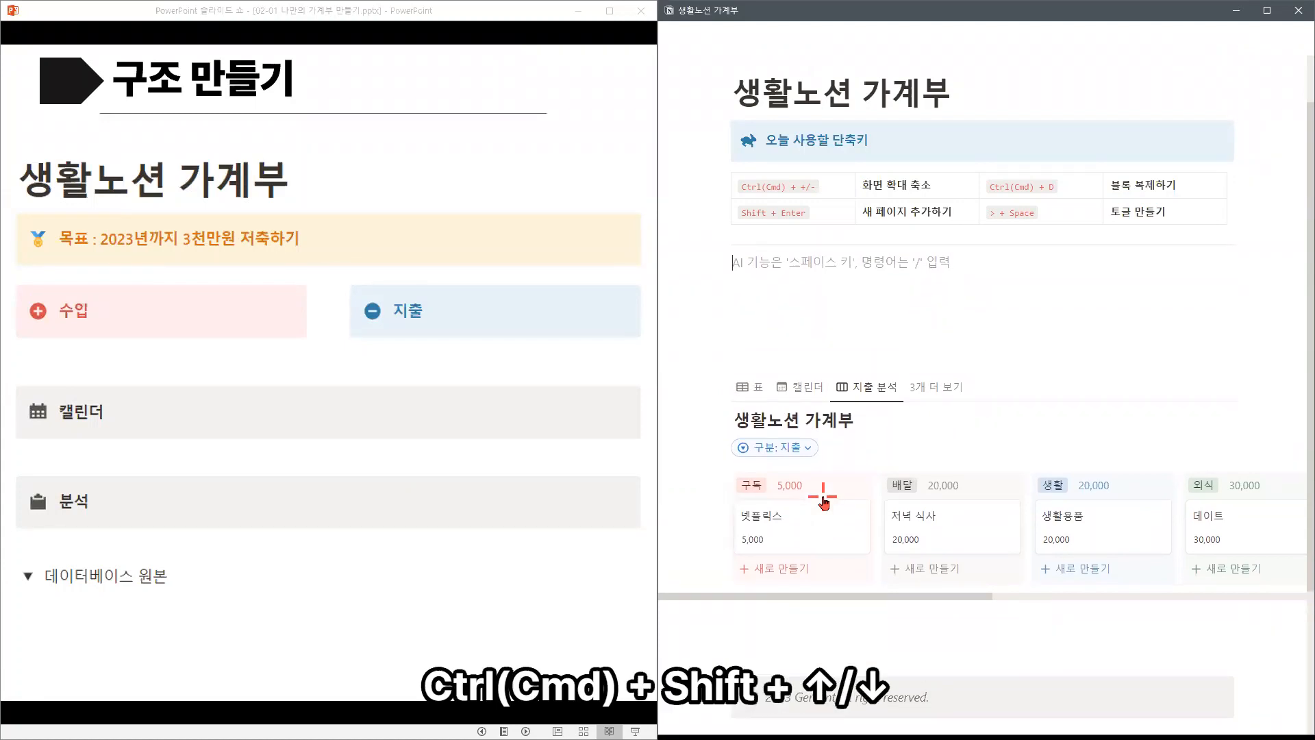
pyautogui.hotkey('ctrl', 'shift', 'Down')
pyautogui.hotkey('ctrl', 'shift', 'Up')
pyautogui.hotkey('ctrl', 'shift', 'Down')
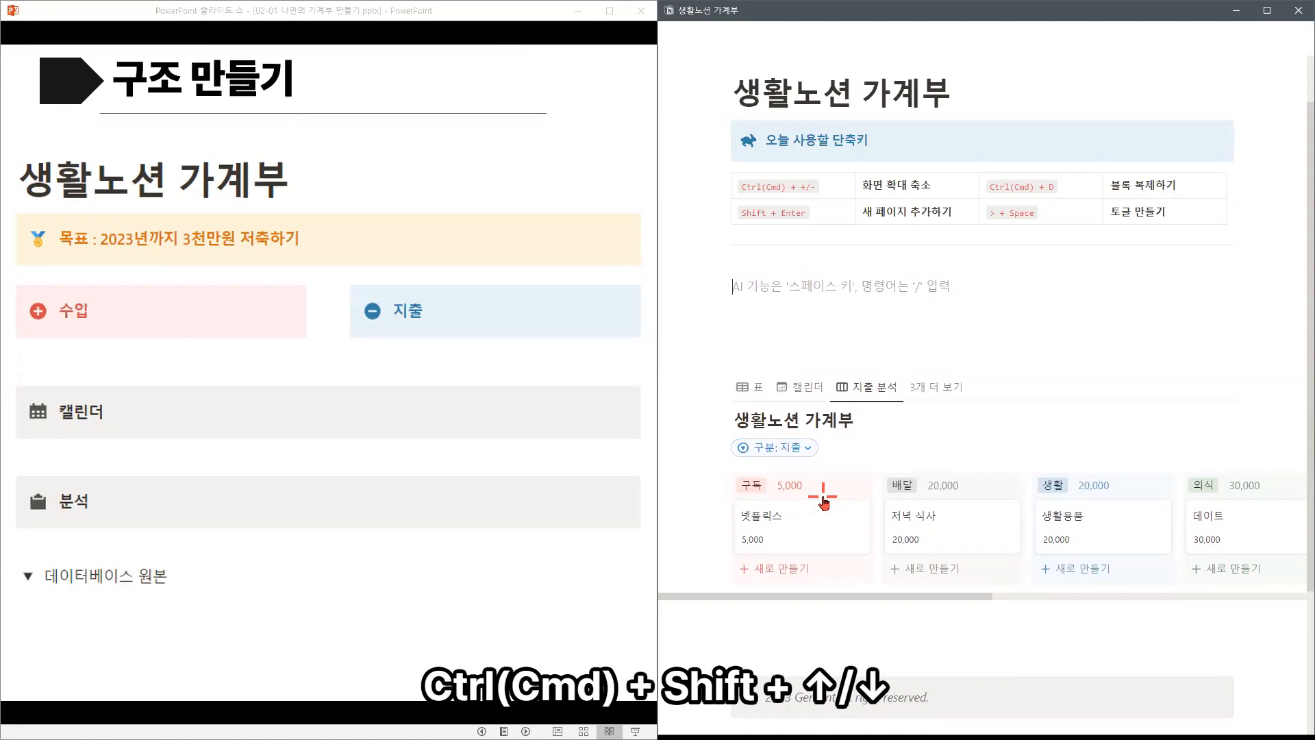
pyautogui.hotkey('ctrl', 'shift', 'Up')
pyautogui.write('c')
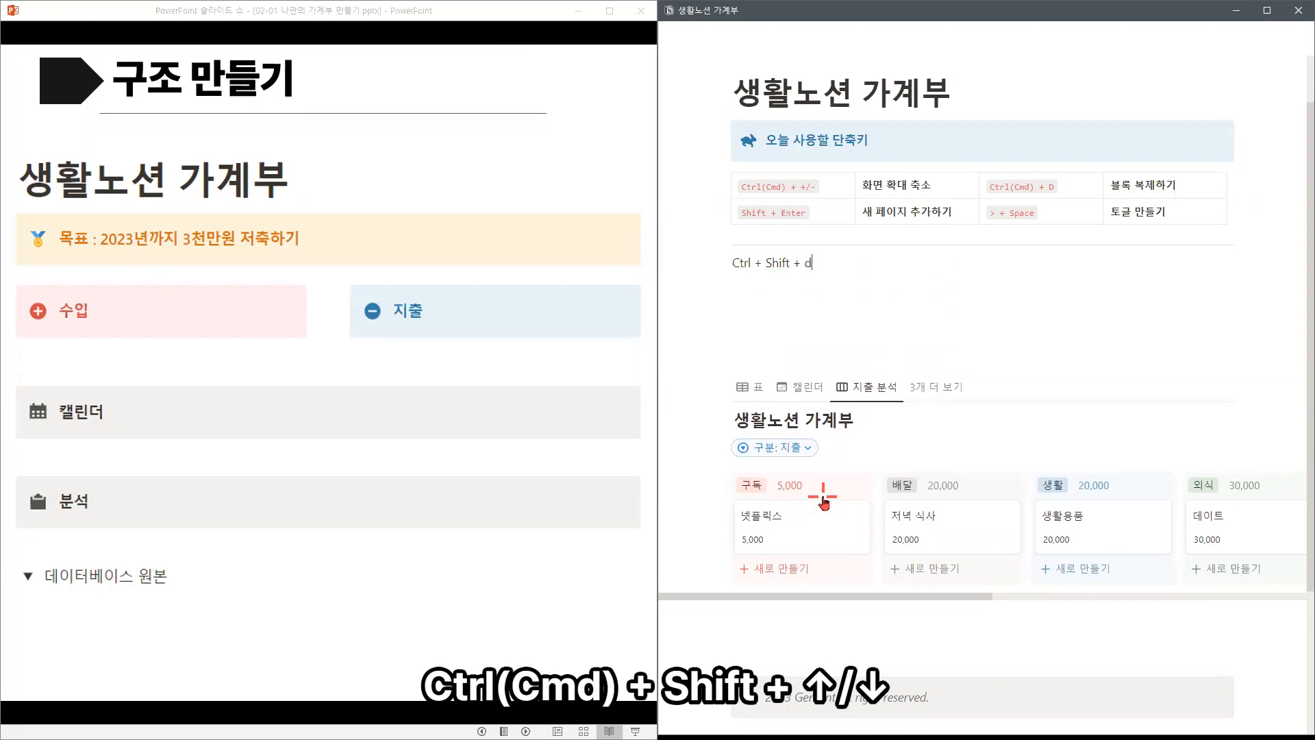
pyautogui.write('/아래')
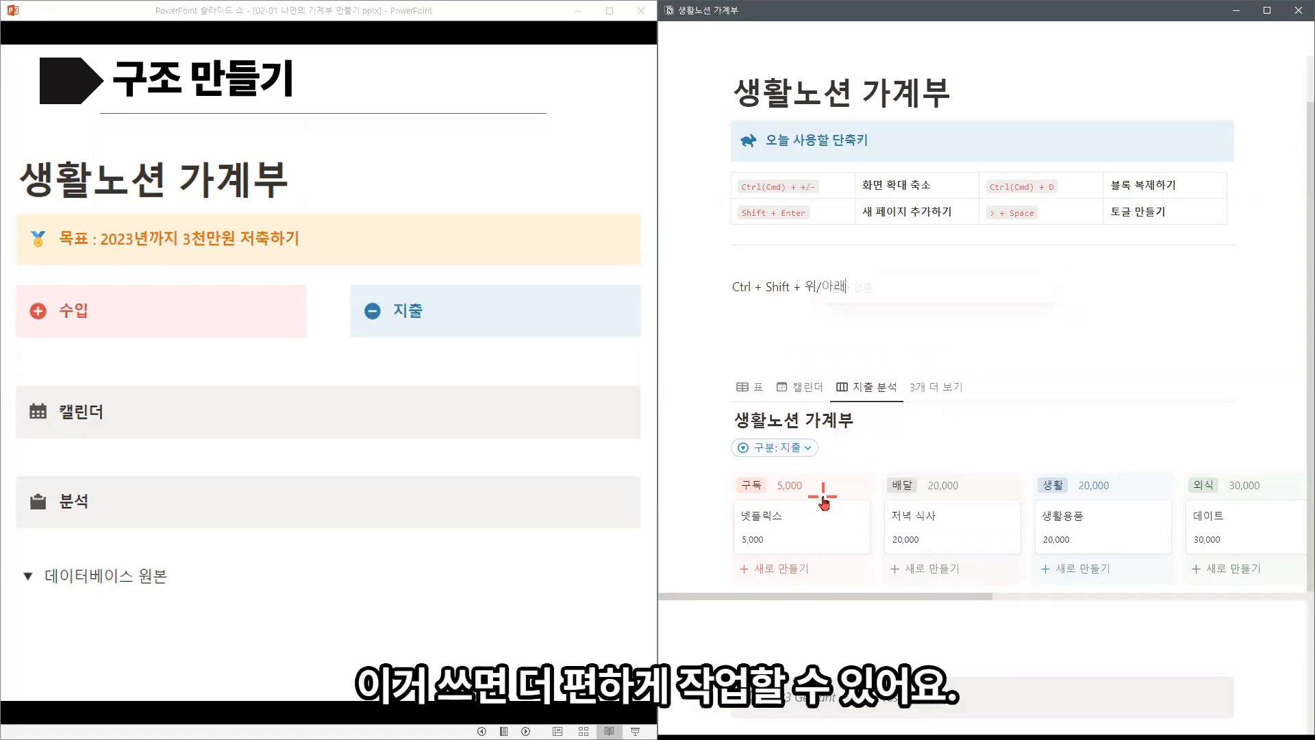
pyautogui.press('Return')
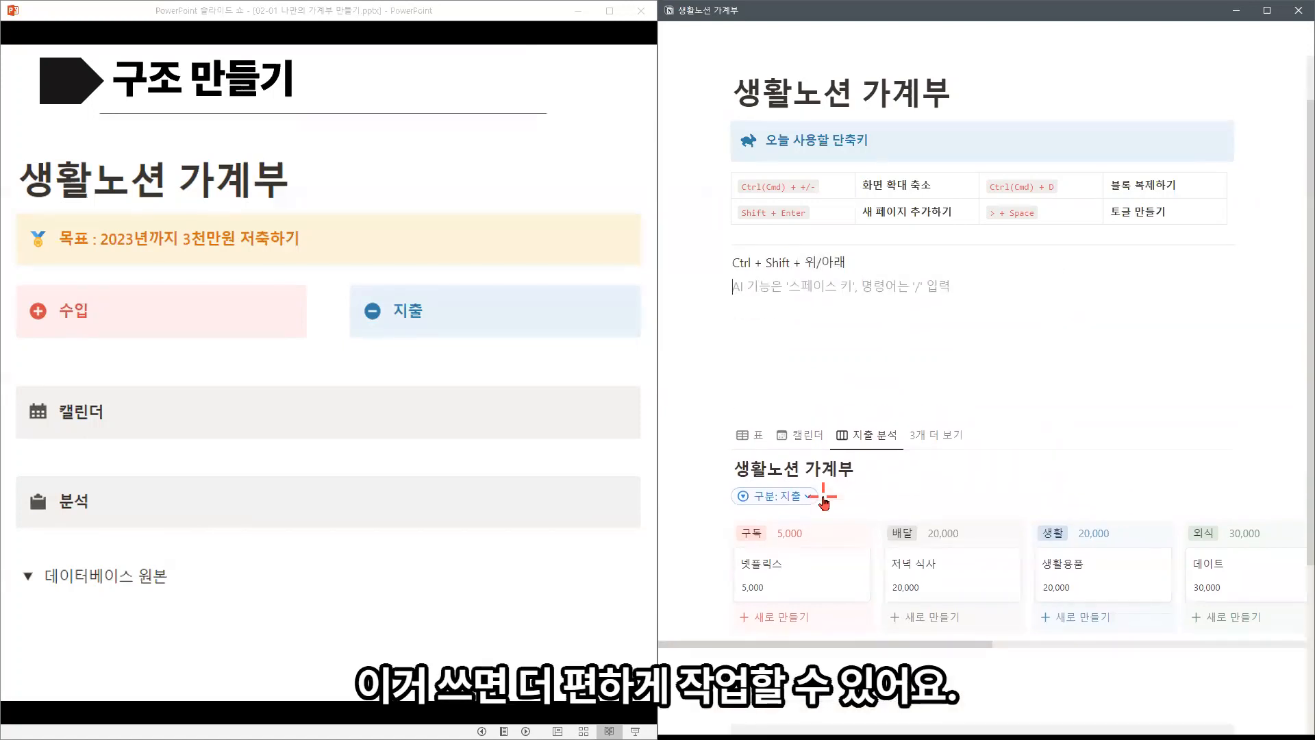
# Step: Add a callout (콜아웃) under the shortcut note reading "목표 : 2023년까지 3천만원 저축하기"
pyautogui.write('/콜')
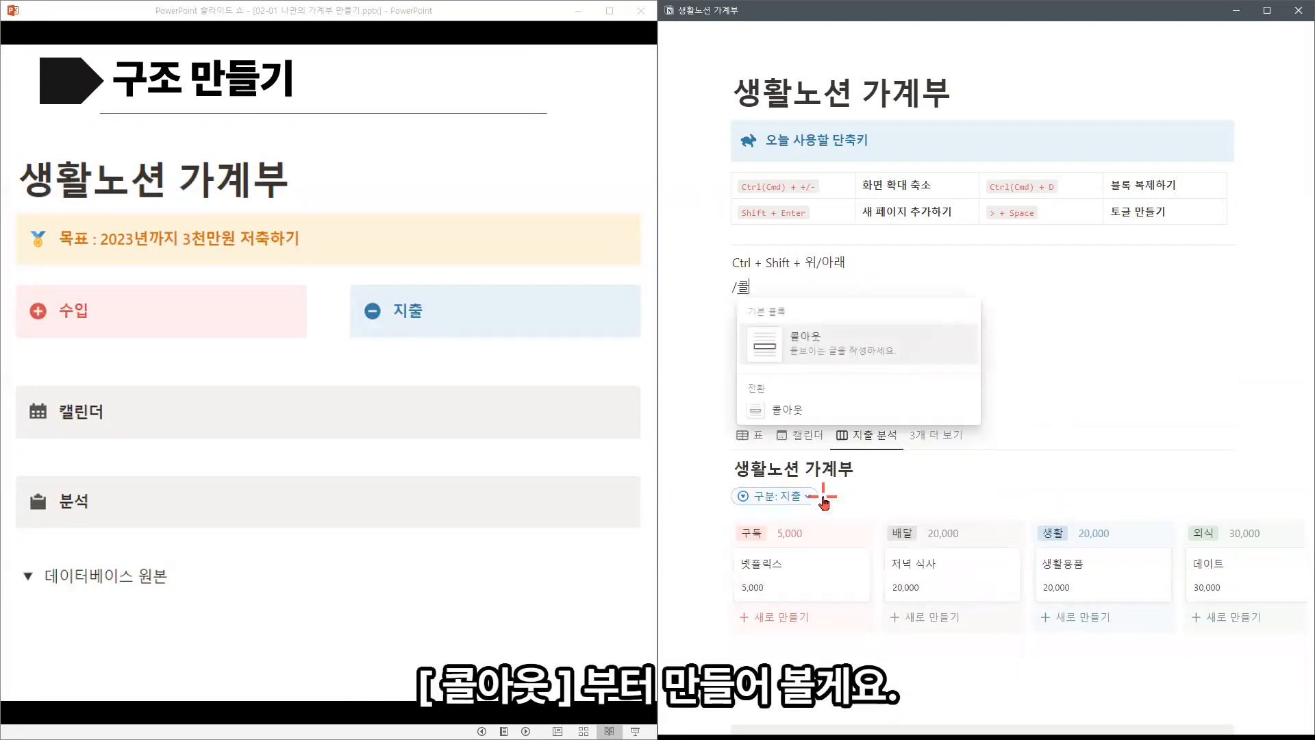
pyautogui.press('Return')
pyautogui.write('ㅁ')
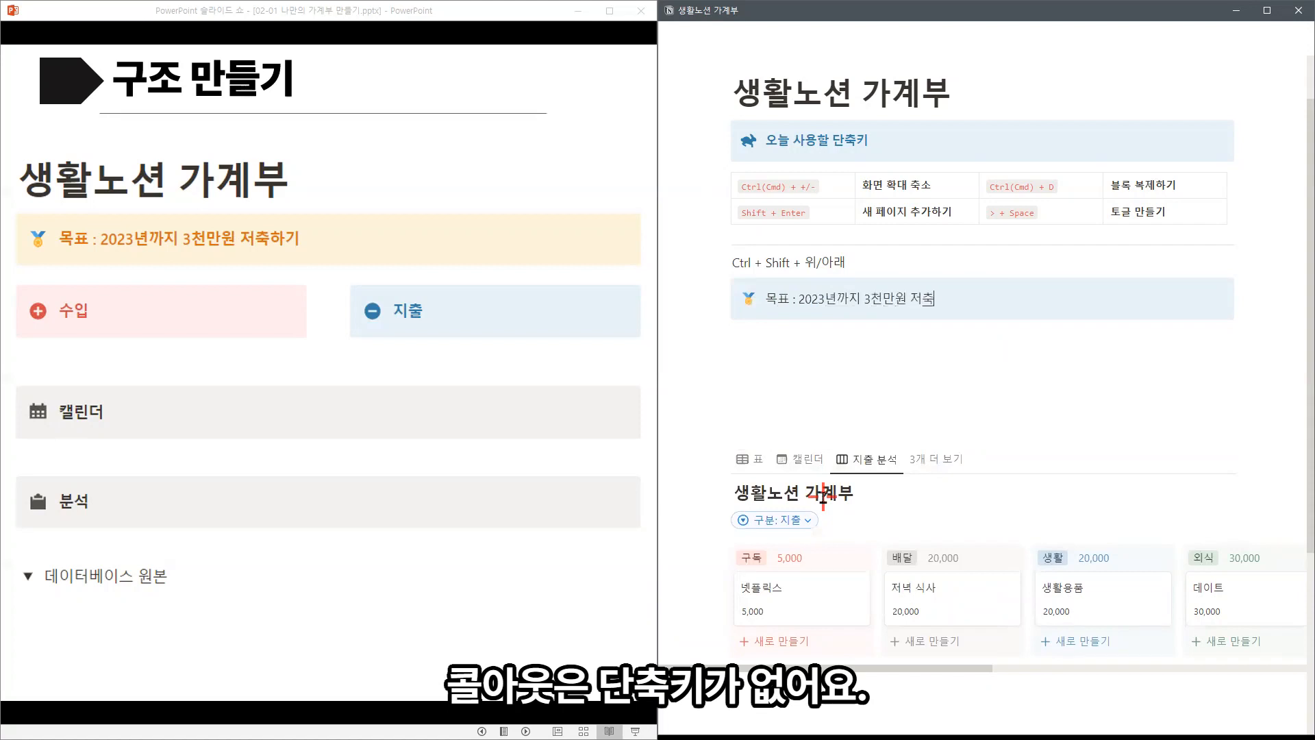
pyautogui.press('Return')
pyautogui.moveTo(668, 302)
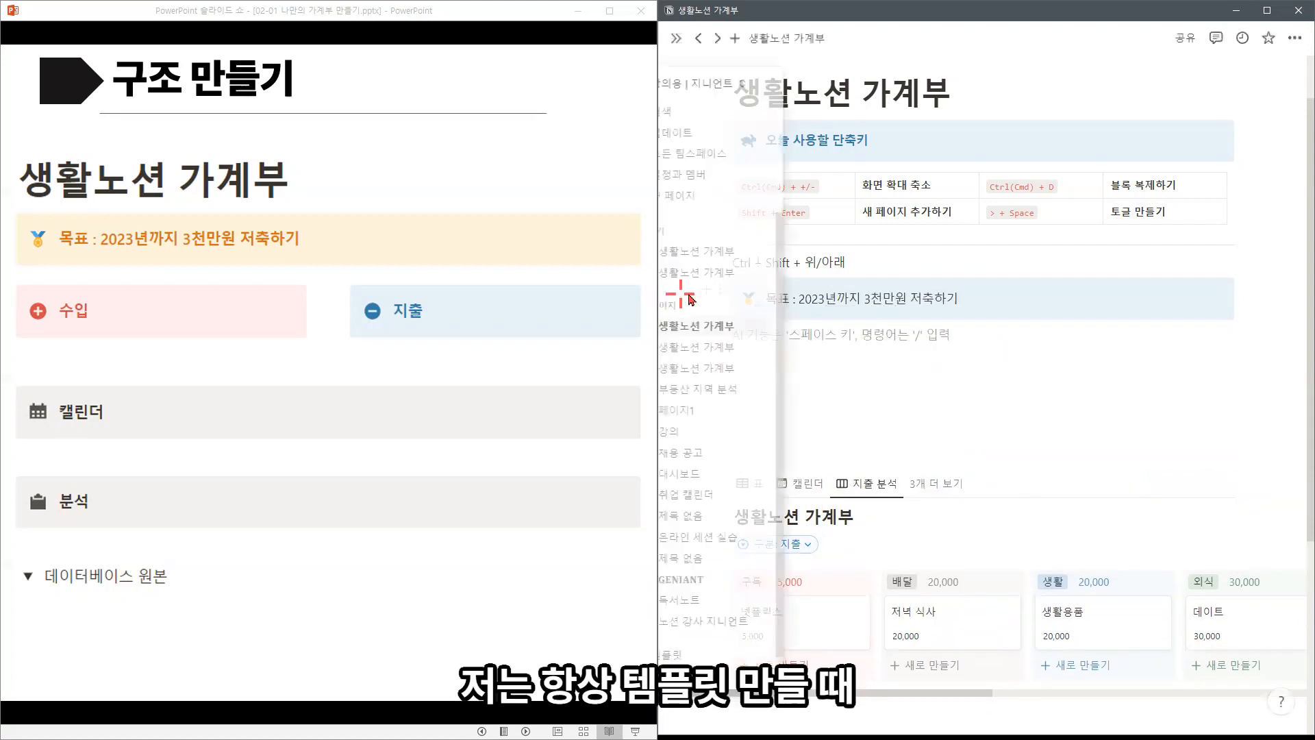
pyautogui.click(988, 293)
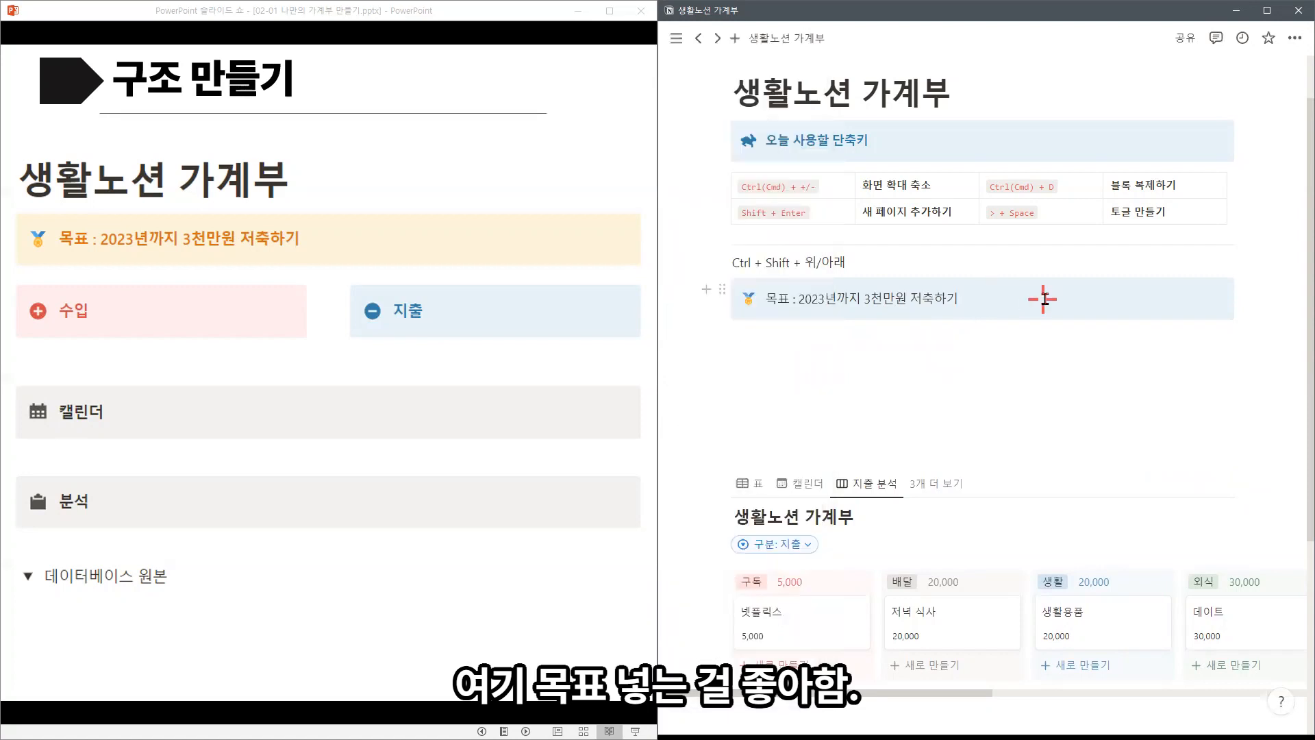
# Step: Add a callout reading 수입 below the goal callout and duplicate it three times
pyautogui.click(928, 335)
pyautogui.write('/콜')
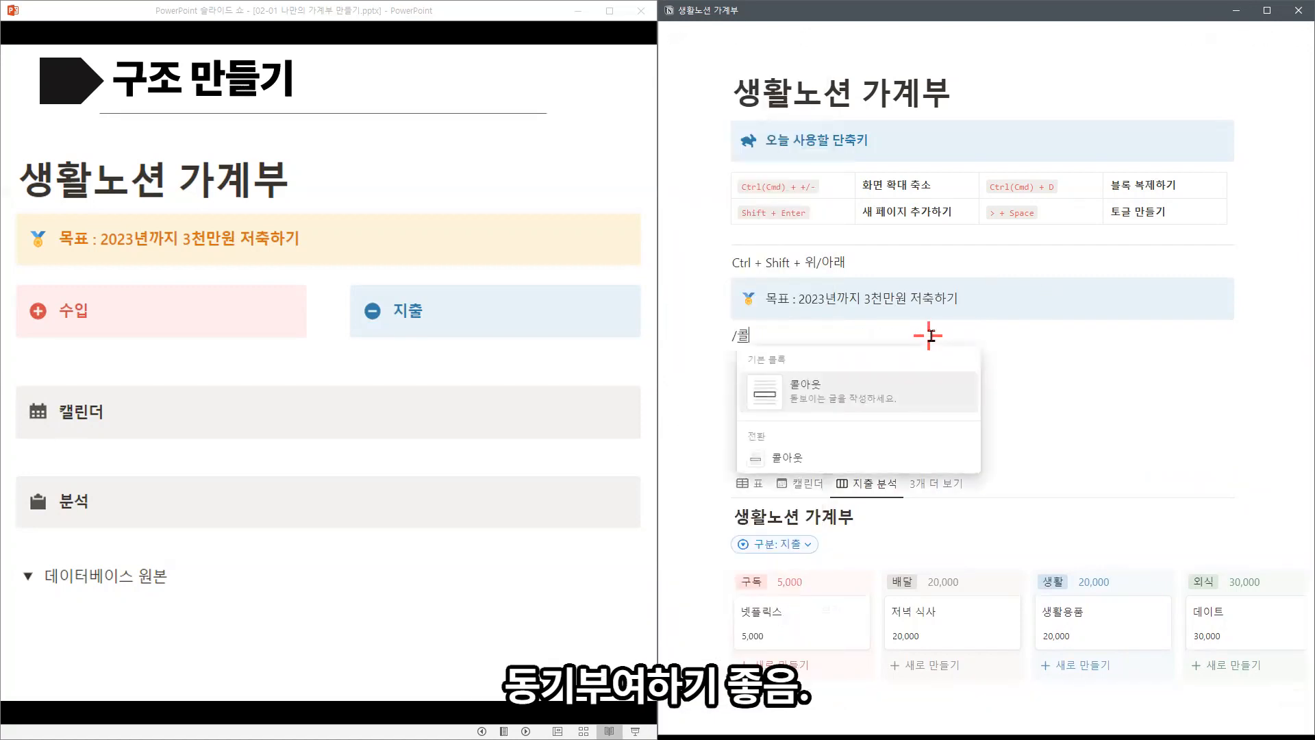
pyautogui.press('Return')
pyautogui.write('수입')
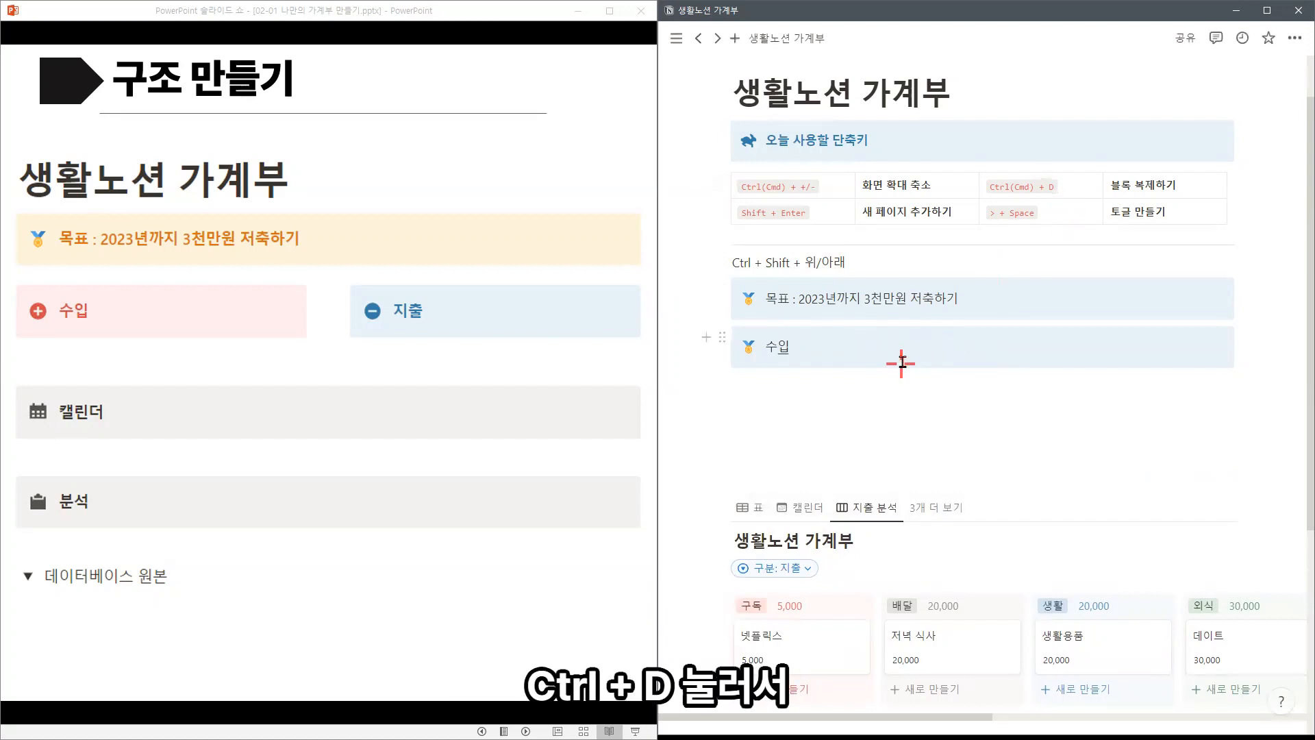
pyautogui.hotkey('ctrl', 'd')
pyautogui.hotkey('ctrl', 'd')
pyautogui.hotkey('ctrl', 'd')
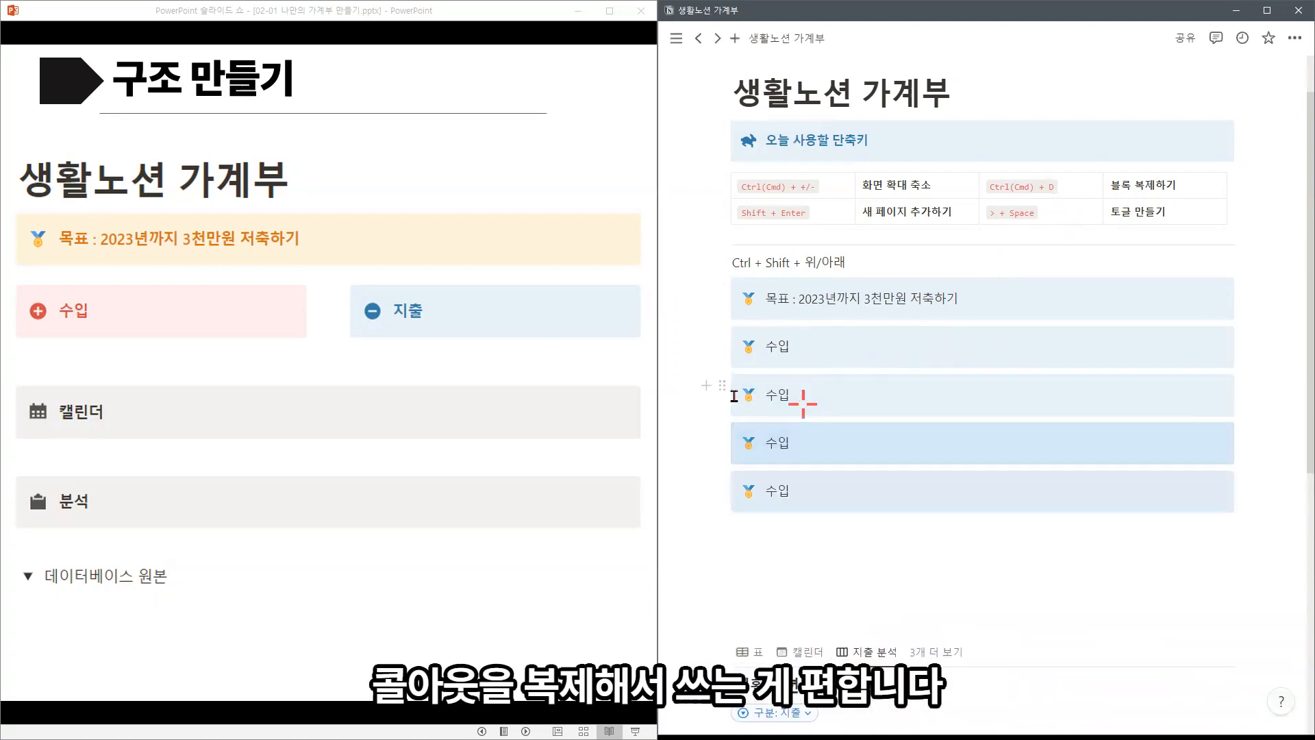
# Step: Place the second 수입 callout beside the first one as a new column and change its text to 지출
pyautogui.moveTo(722, 385); pyautogui.dragTo(1268, 347)
pyautogui.click(1101, 353)
pyautogui.press('BackSpace')
pyautogui.press('BackSpace')
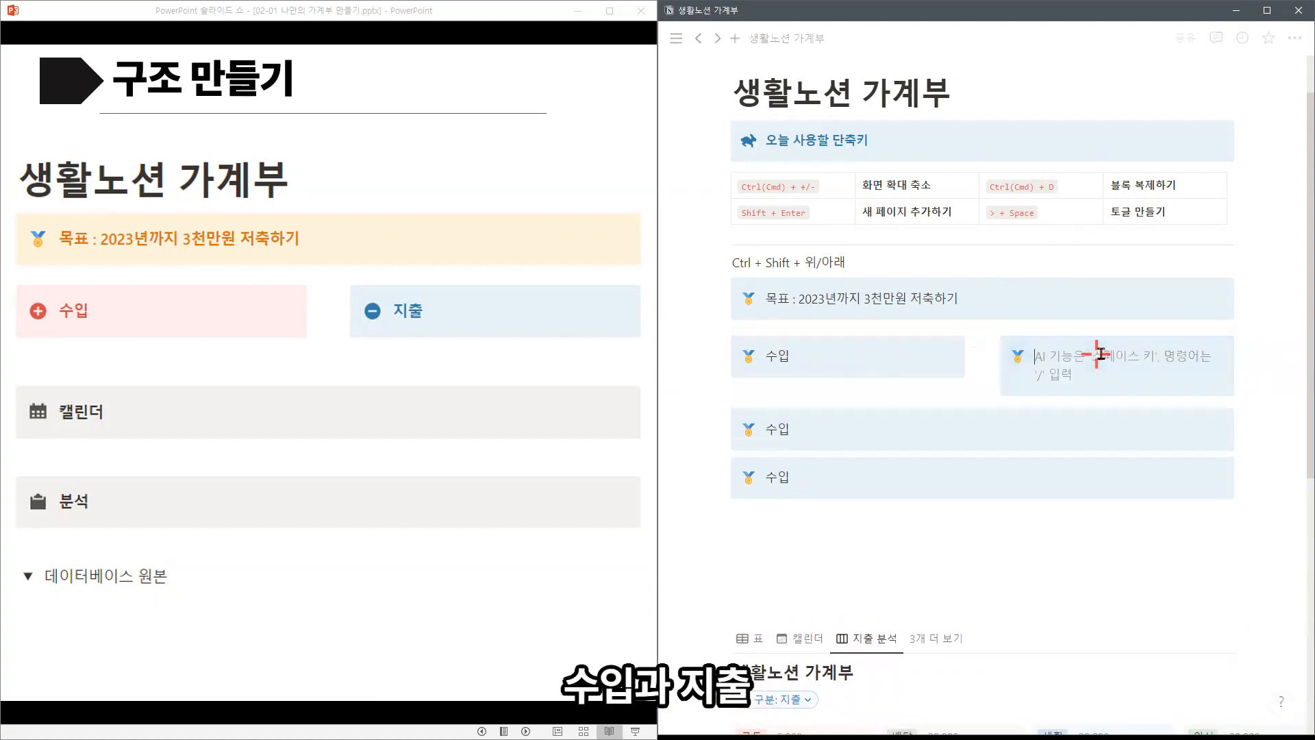
pyautogui.write('짗')
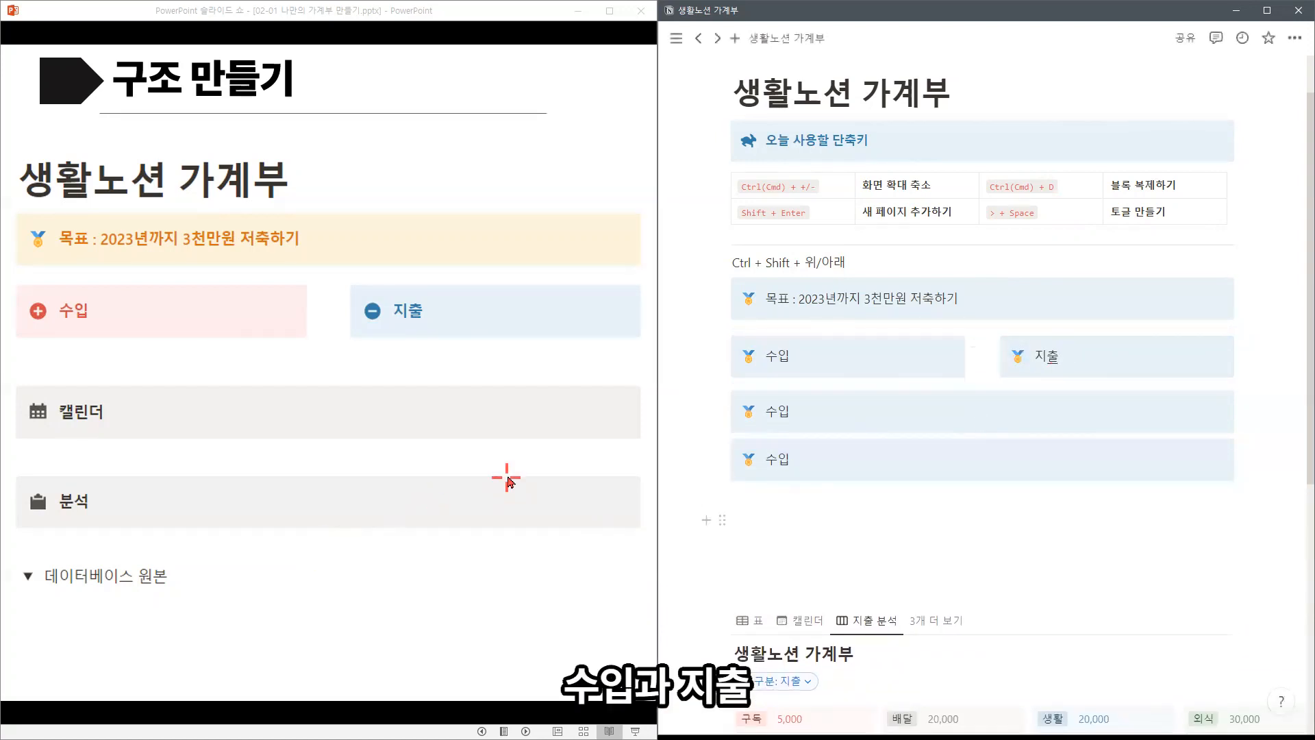
# Step: Change the texts of the two remaining full-width 수입 callouts to 캘린더 and 분석
pyautogui.click(872, 414)
pyautogui.press('BackSpace')
pyautogui.press('BackSpace')
pyautogui.write('캘린더')
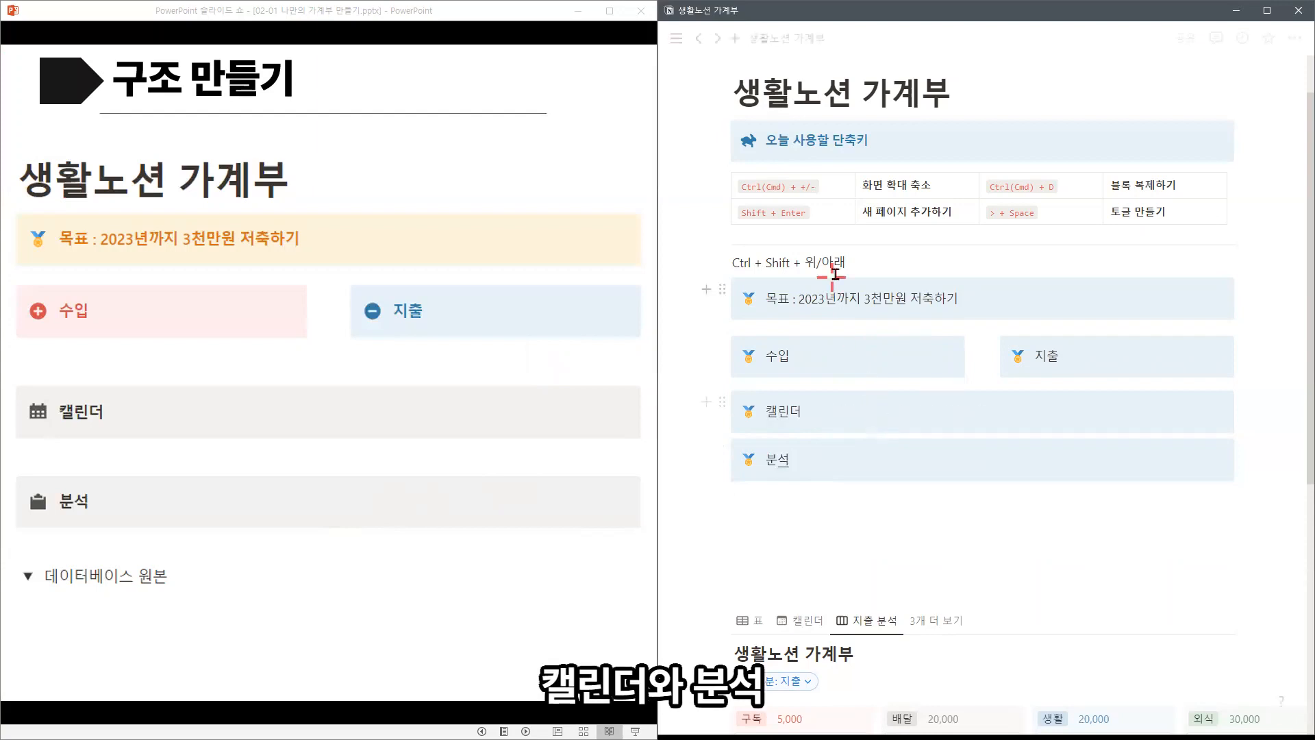
# Step: Make the goal callout's text bold and orange (주황색) and give the callout a yellow background (노란색 배경)
pyautogui.moveTo(765, 298); pyautogui.dragTo(960, 299)
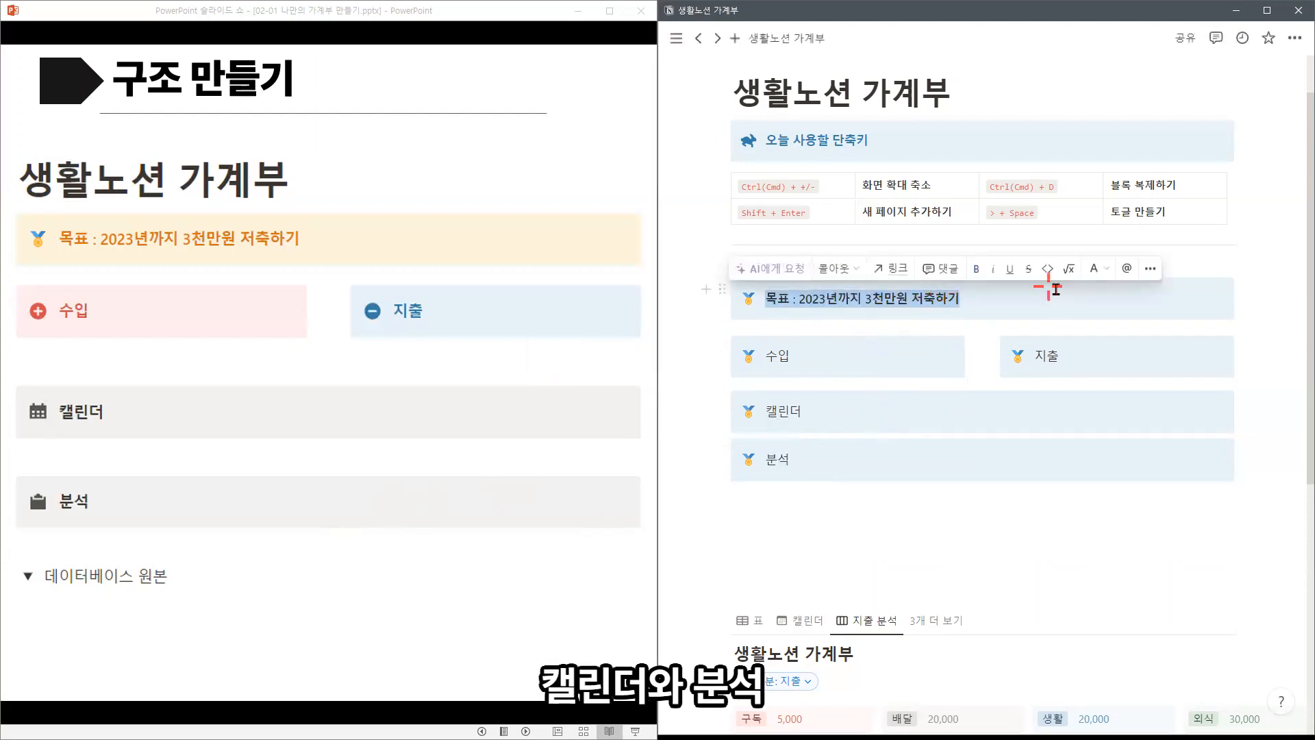
pyautogui.click(1094, 267)
pyautogui.click(1063, 391)
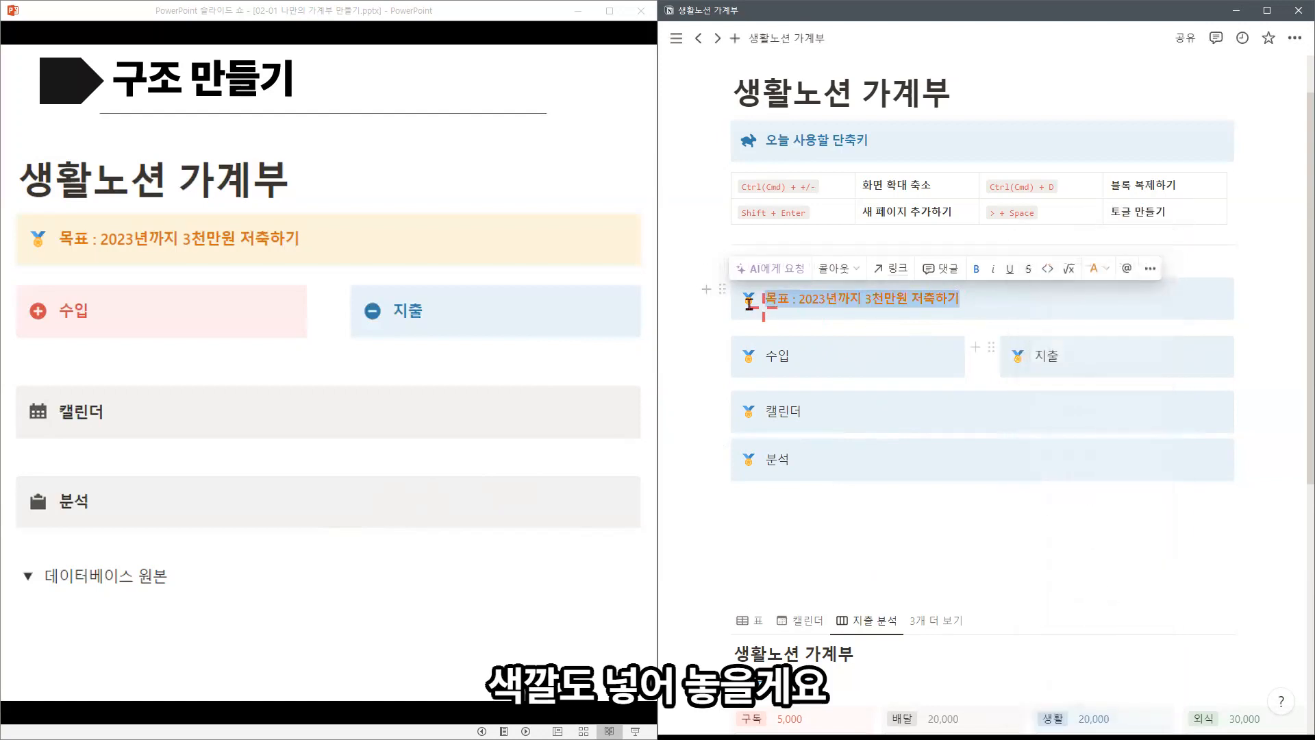
pyautogui.click(722, 288)
pyautogui.moveTo(829, 380)
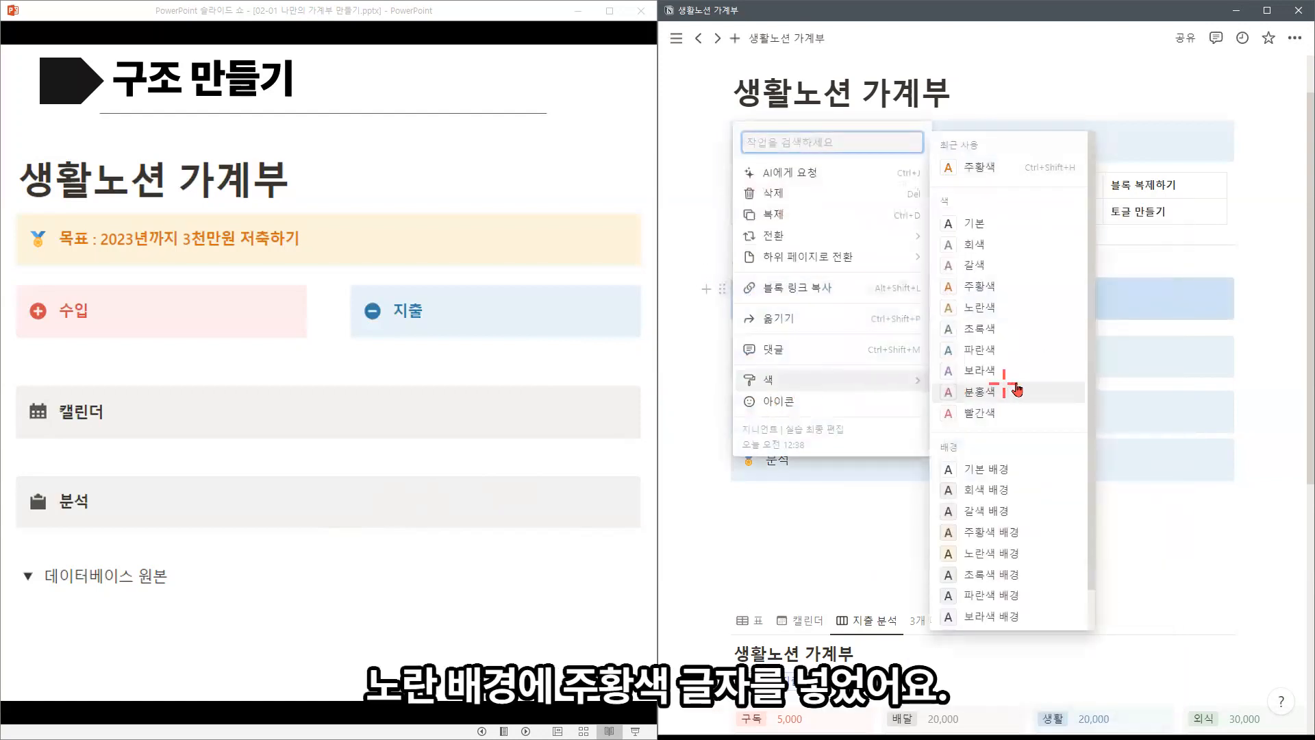
pyautogui.click(1011, 555)
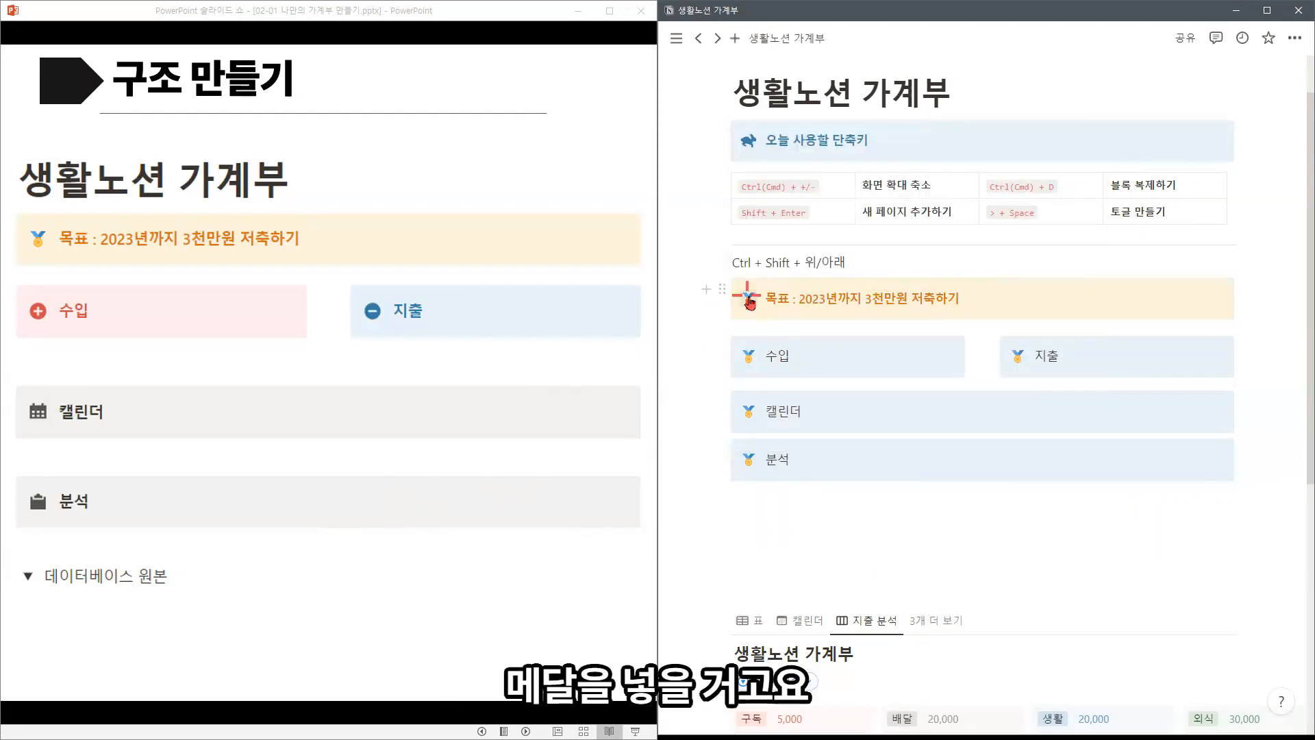
# Step: Search the emojis for "medal" and set the plain gold medal as the goal callout's icon
pyautogui.click(750, 301)
pyautogui.write('mod')
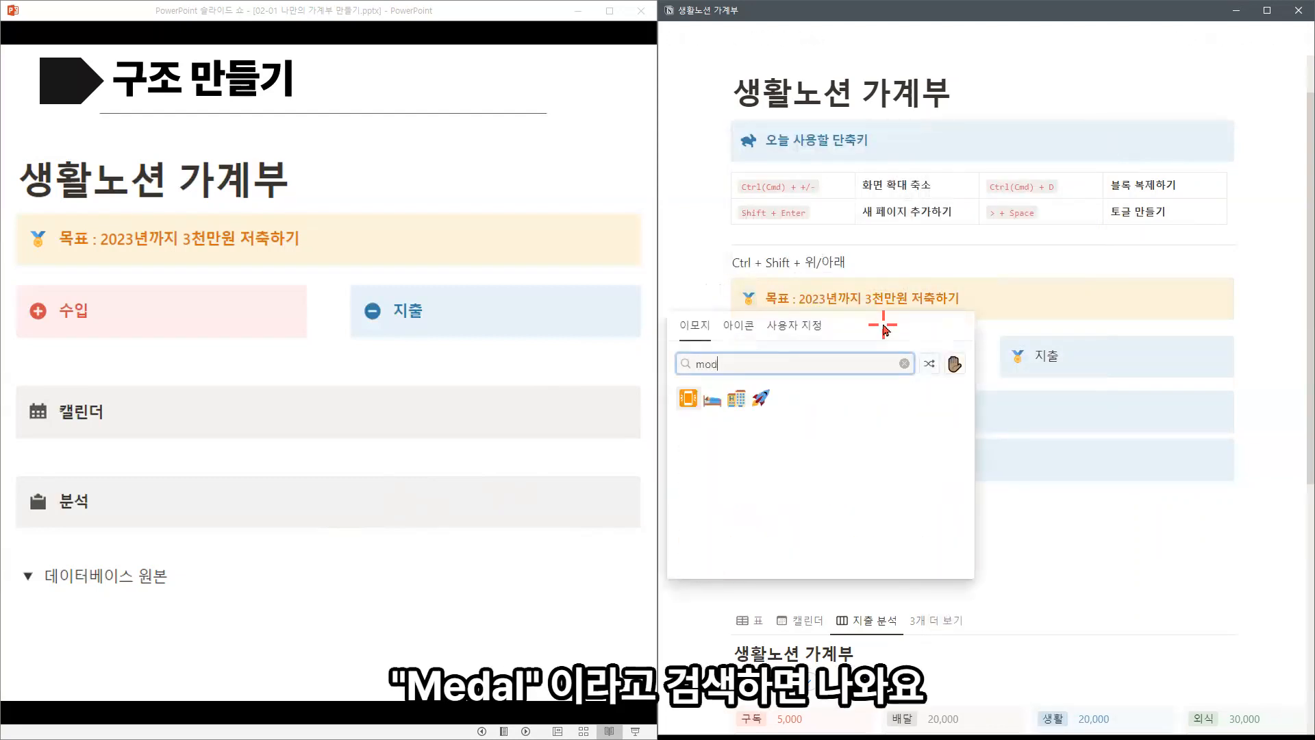
pyautogui.press('BackSpace')
pyautogui.press('BackSpace')
pyautogui.write('eda')
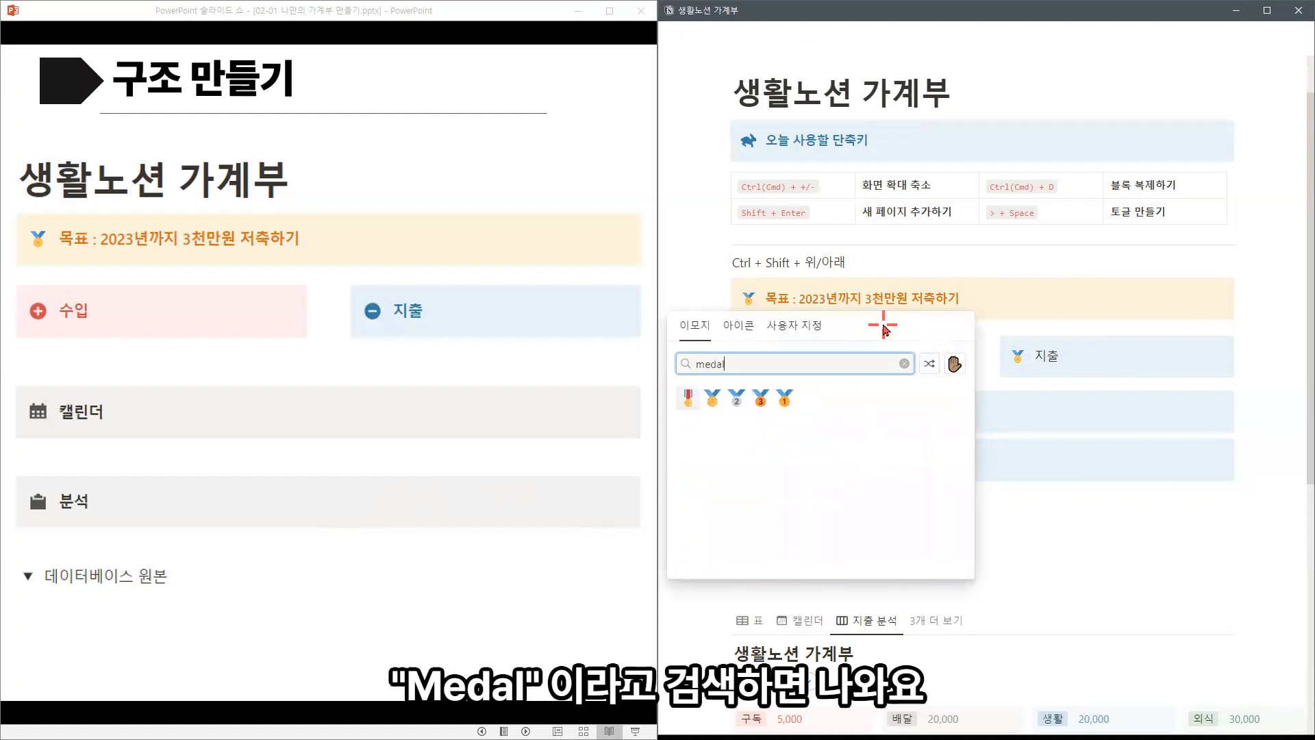
pyautogui.write('l')
pyautogui.click(713, 398)
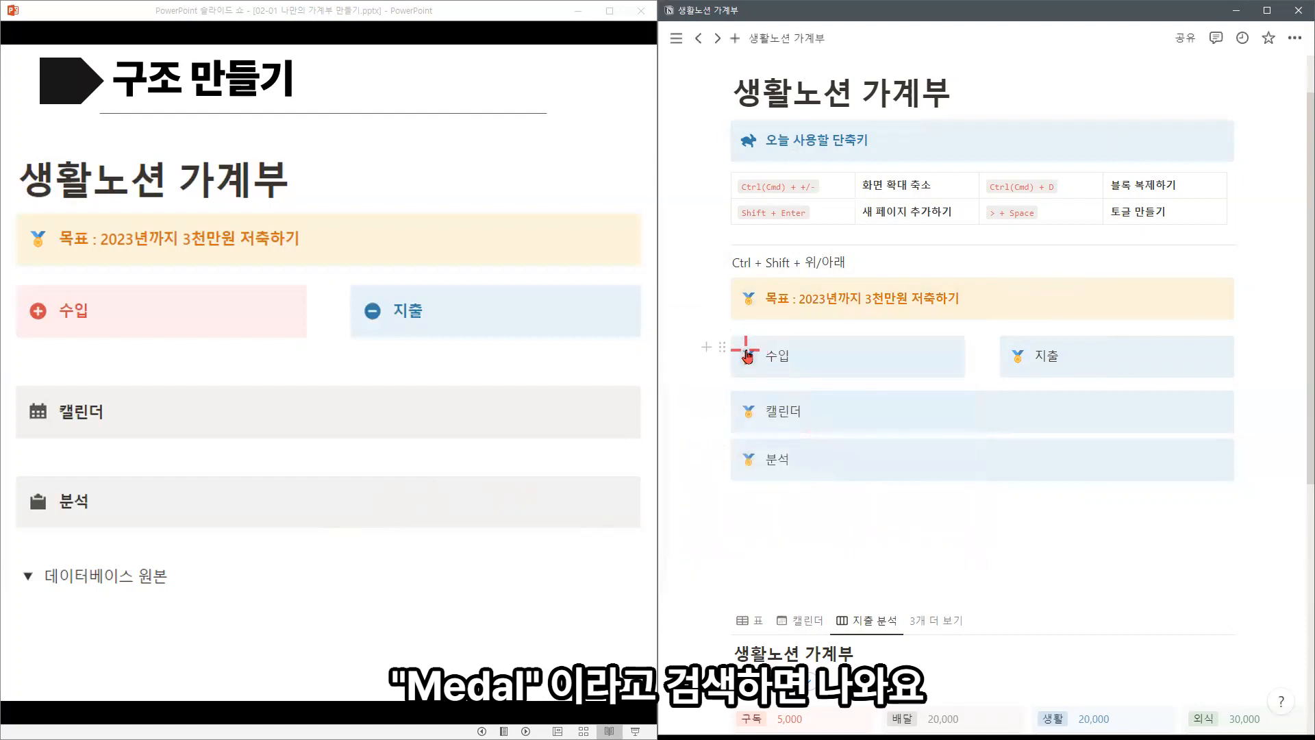
# Step: Replace the 수입 callout's medal emoji with the circled plus icon in red (빨간색)
pyautogui.click(749, 355)
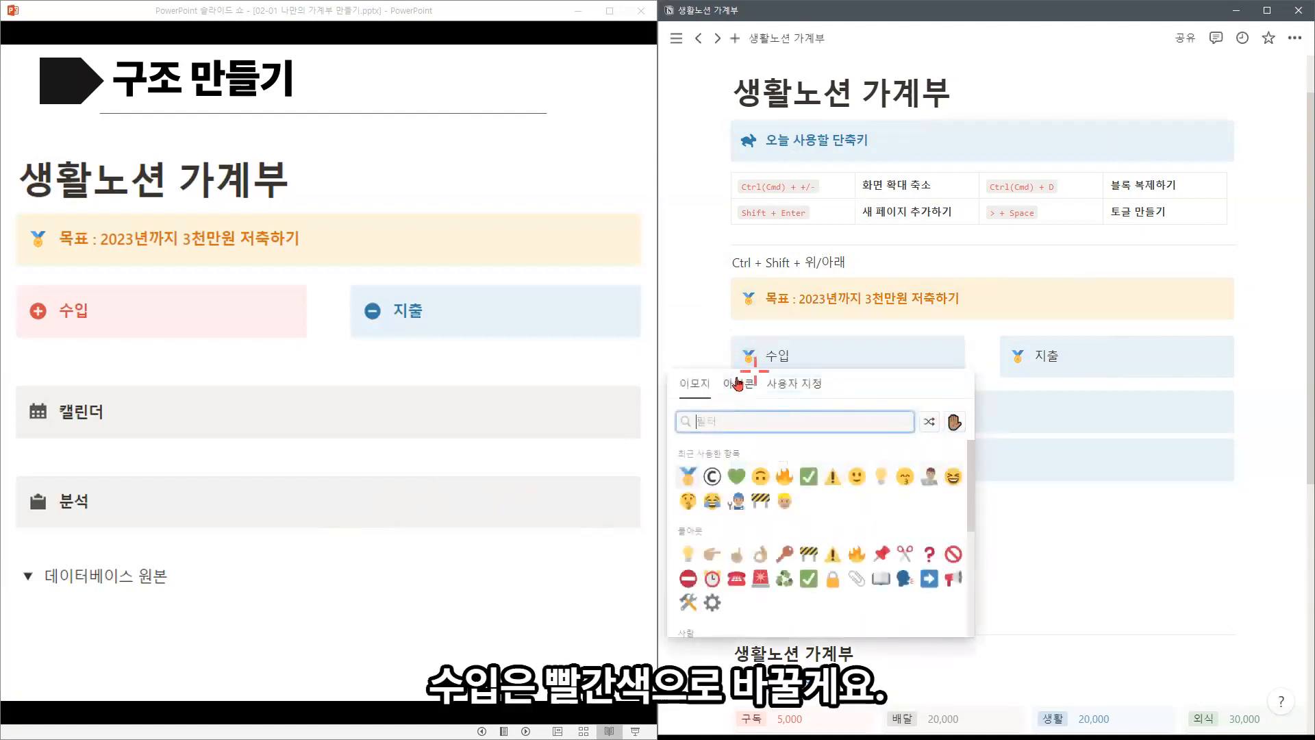
pyautogui.click(738, 383)
pyautogui.click(955, 421)
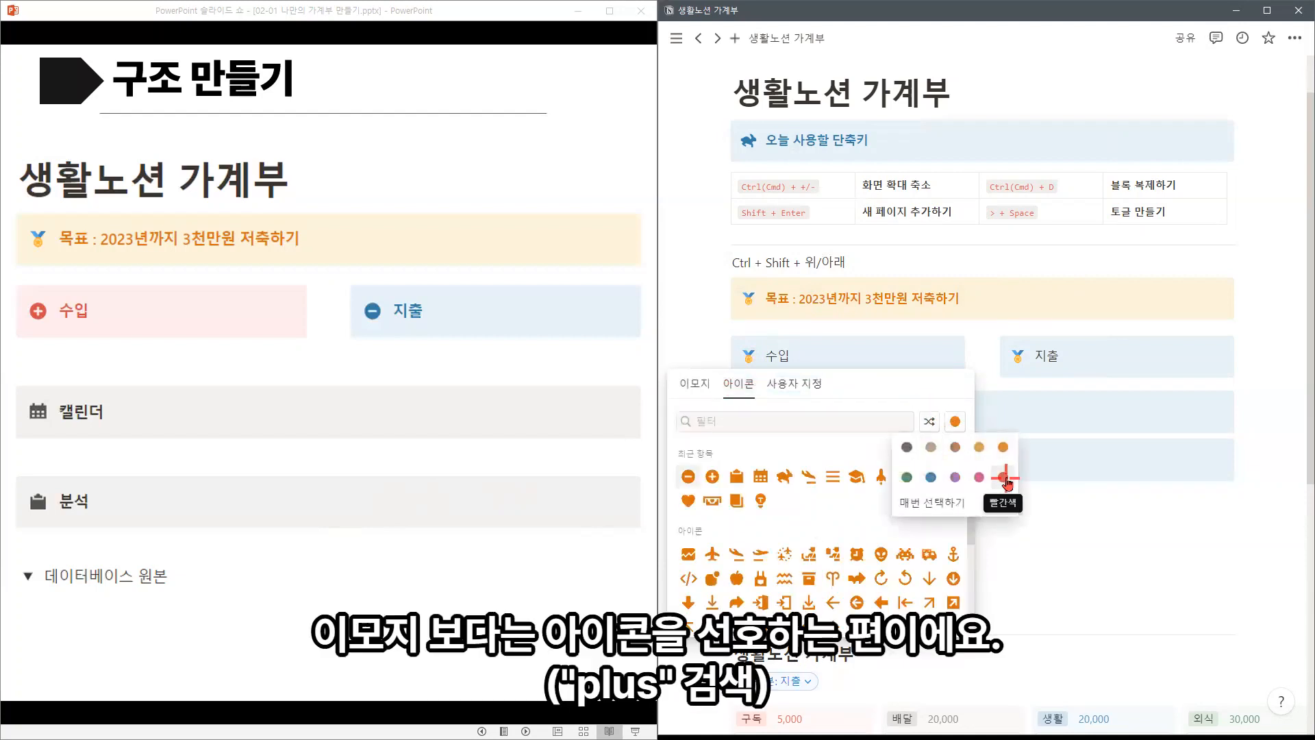
pyautogui.click(1003, 478)
pyautogui.click(713, 476)
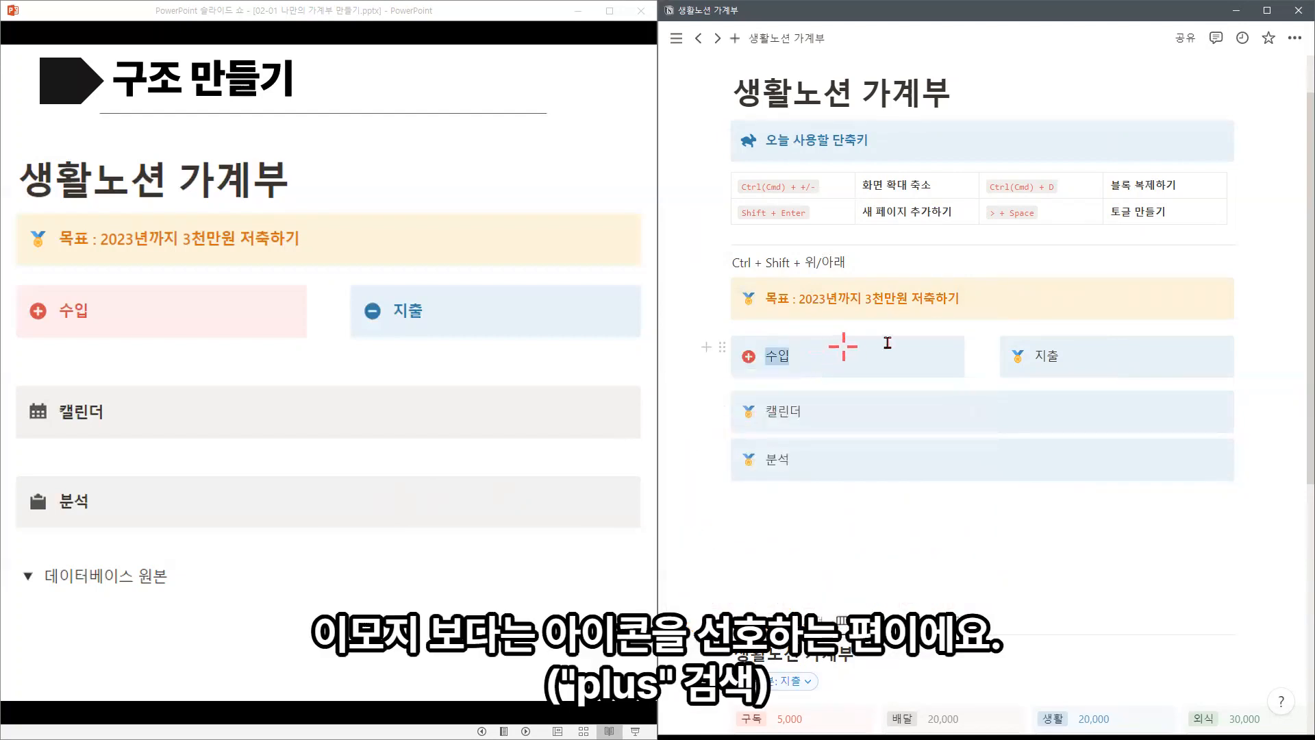
# Step: Make the 수입 callout's text bold and red (빨간색) and give the callout a red background (빨간색 배경)
pyautogui.click(1103, 327)
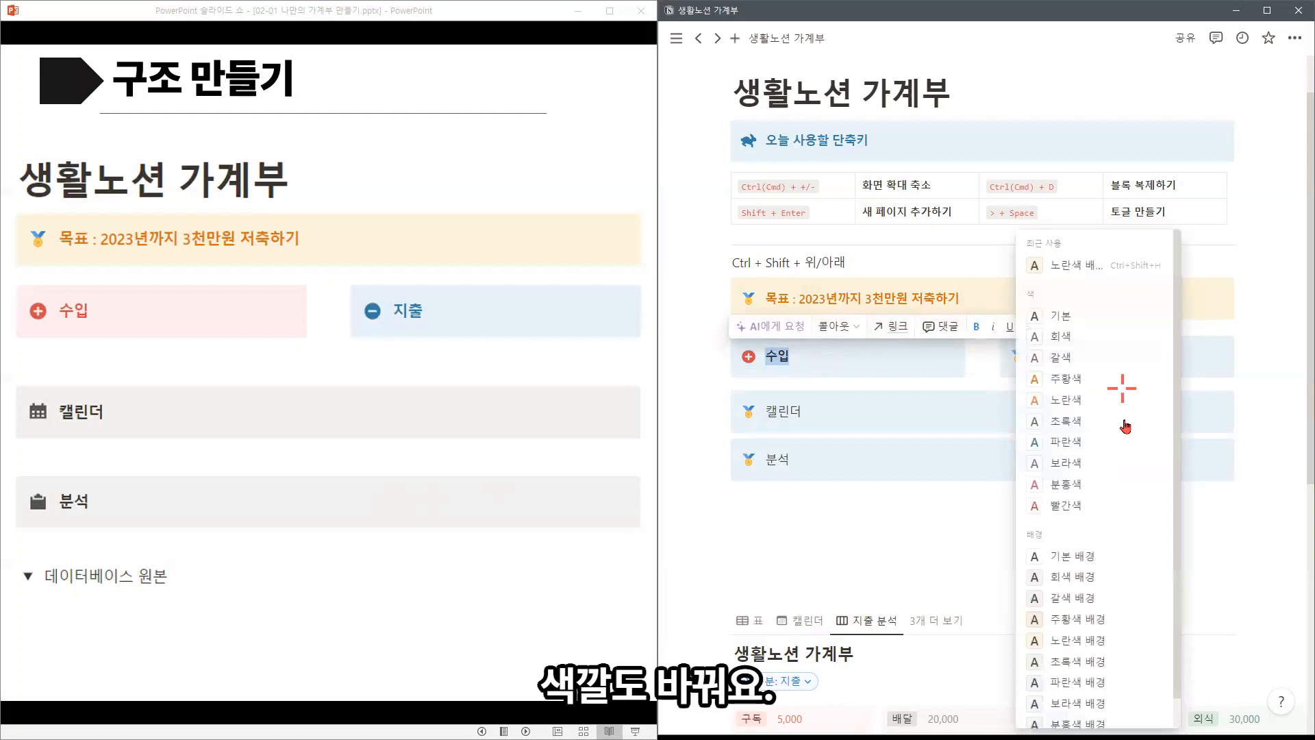
pyautogui.click(1085, 506)
pyautogui.click(726, 348)
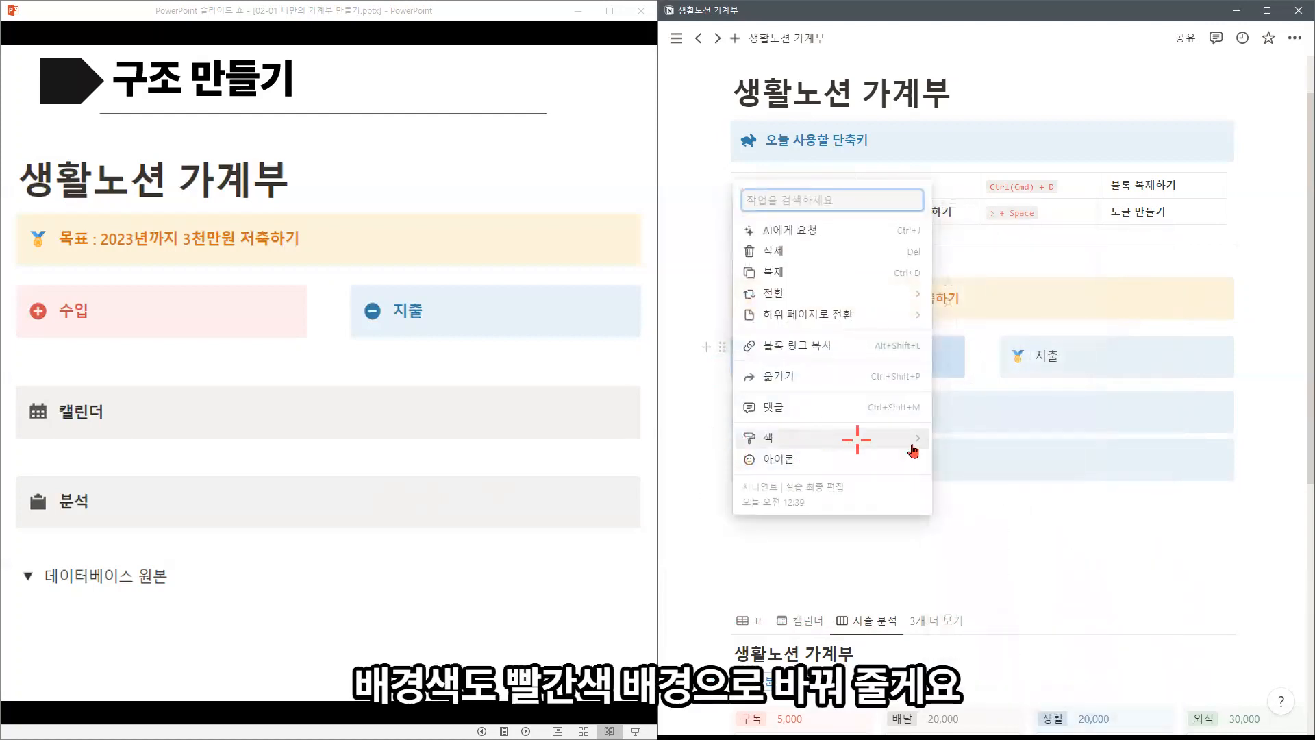
pyautogui.moveTo(849, 438)
pyautogui.click(1011, 674)
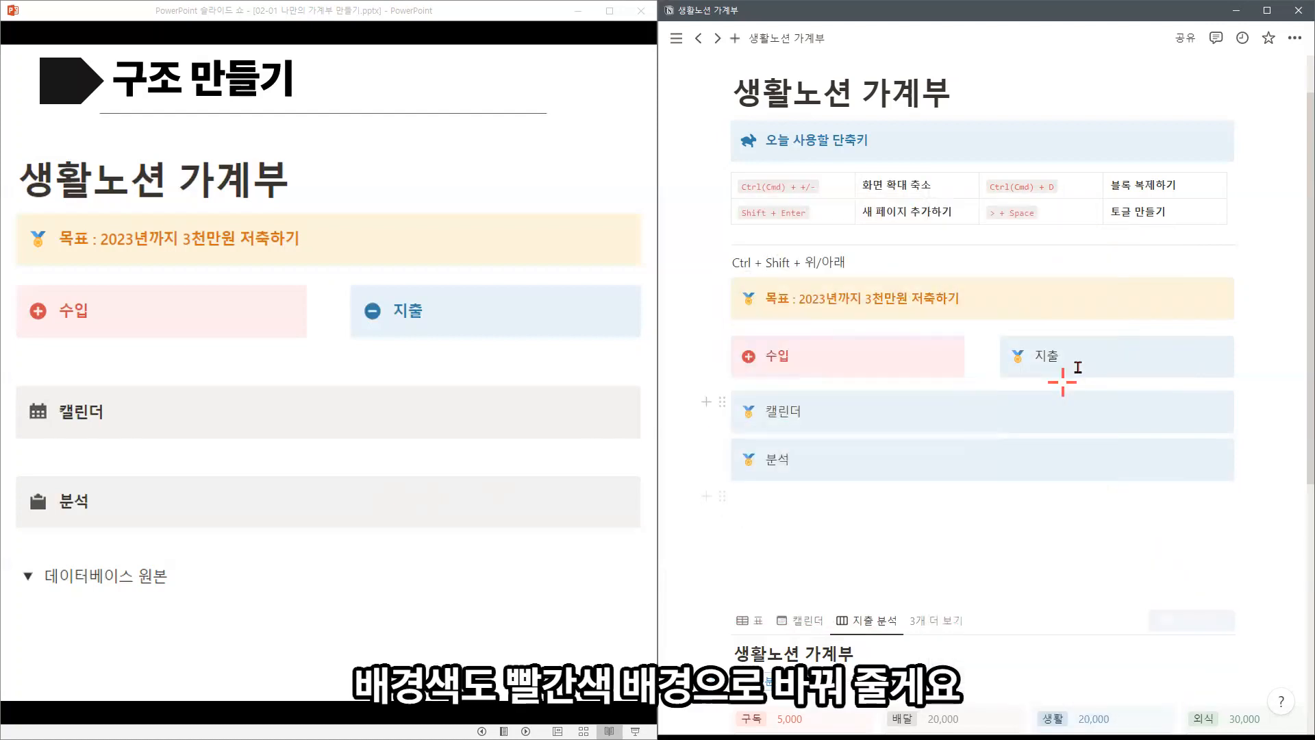
# Step: Make the 지출 callout's text bold and blue (파란색)
pyautogui.doubleClick(1070, 353)
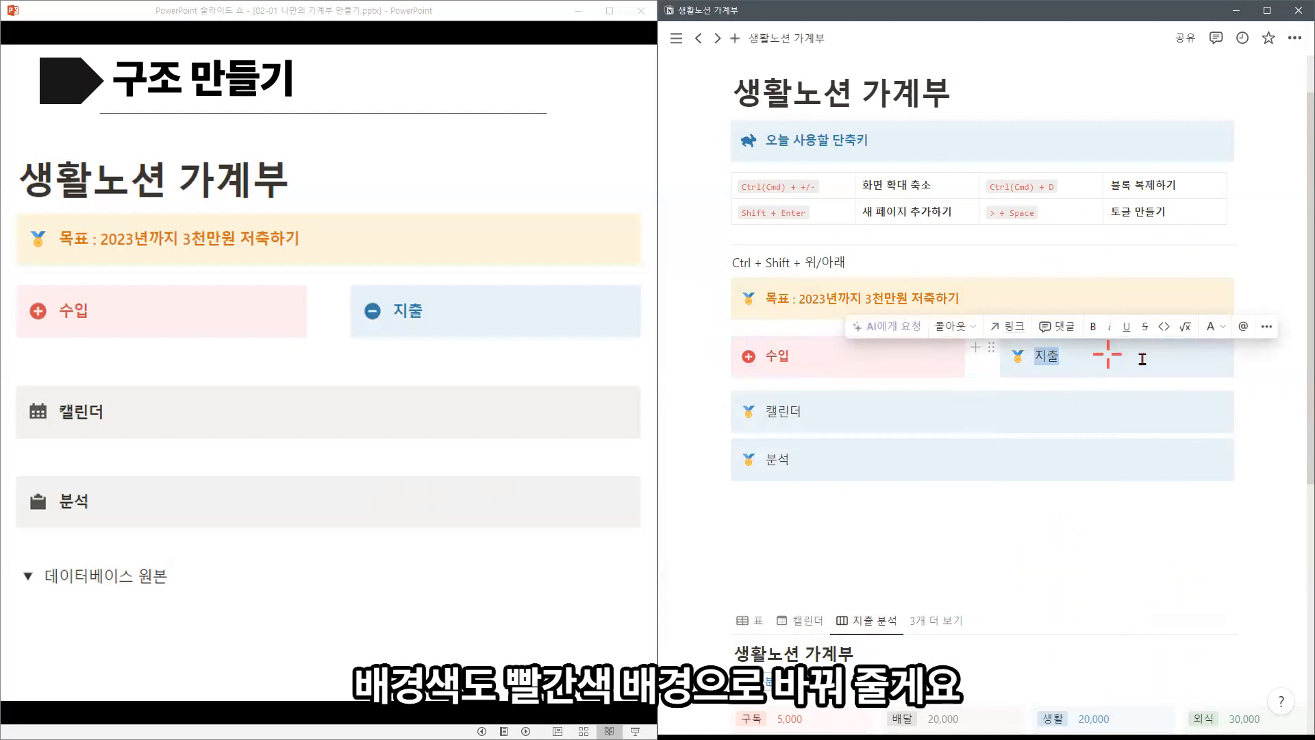
pyautogui.click(1211, 327)
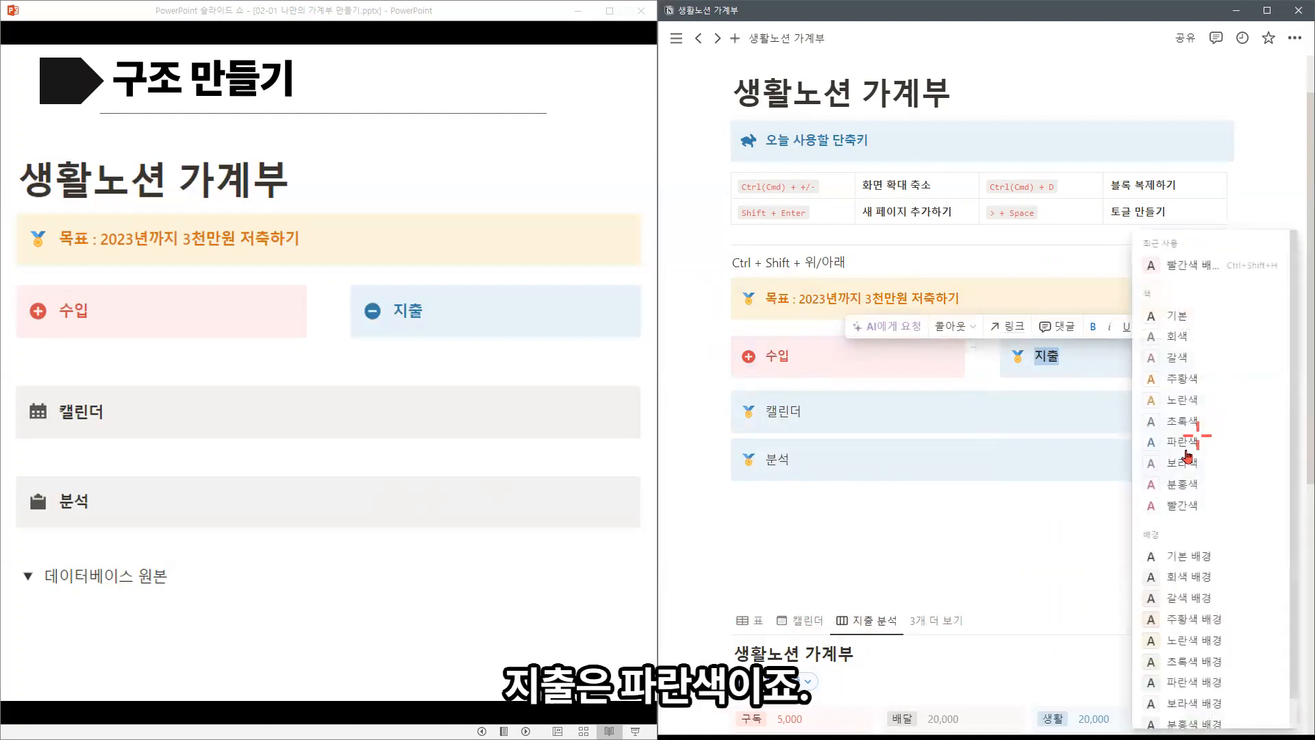
pyautogui.click(1174, 445)
# Step: Replace the 지출 callout's medal emoji with the circled minus icon in blue
pyautogui.click(1020, 356)
pyautogui.click(935, 384)
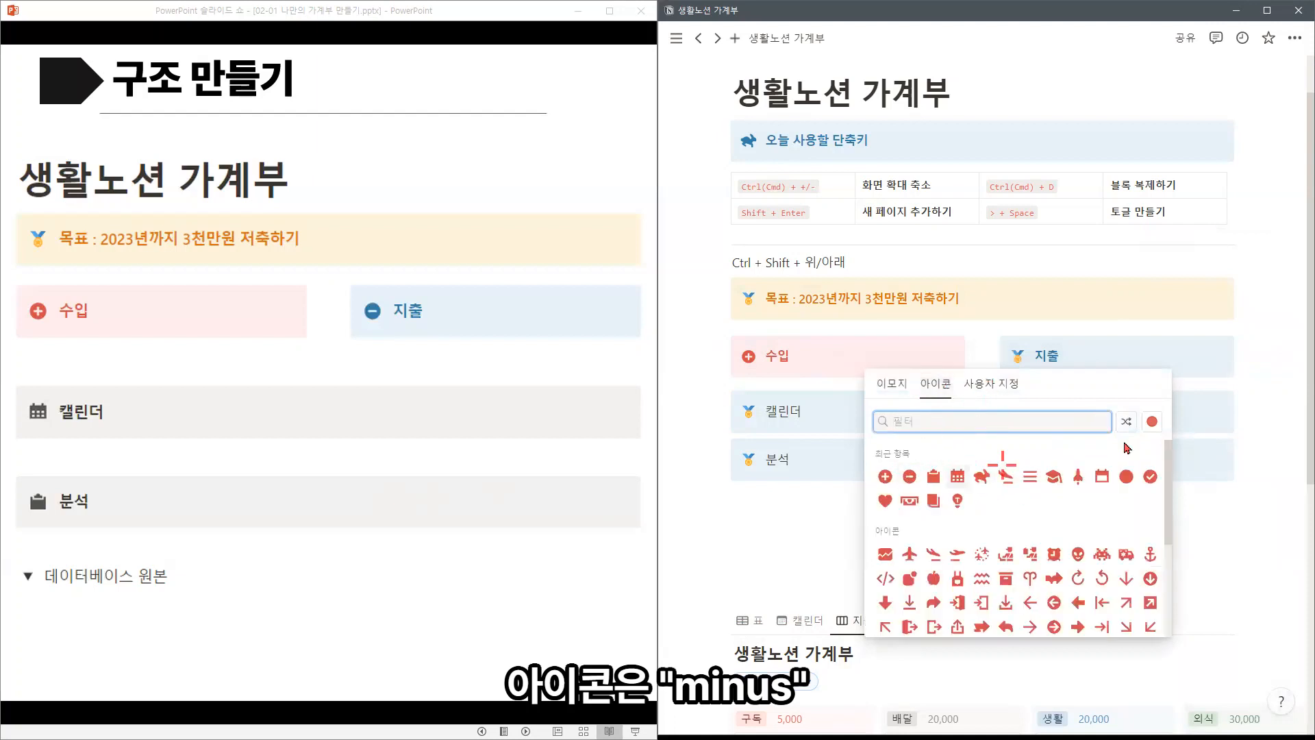
pyautogui.click(1152, 421)
pyautogui.click(1127, 477)
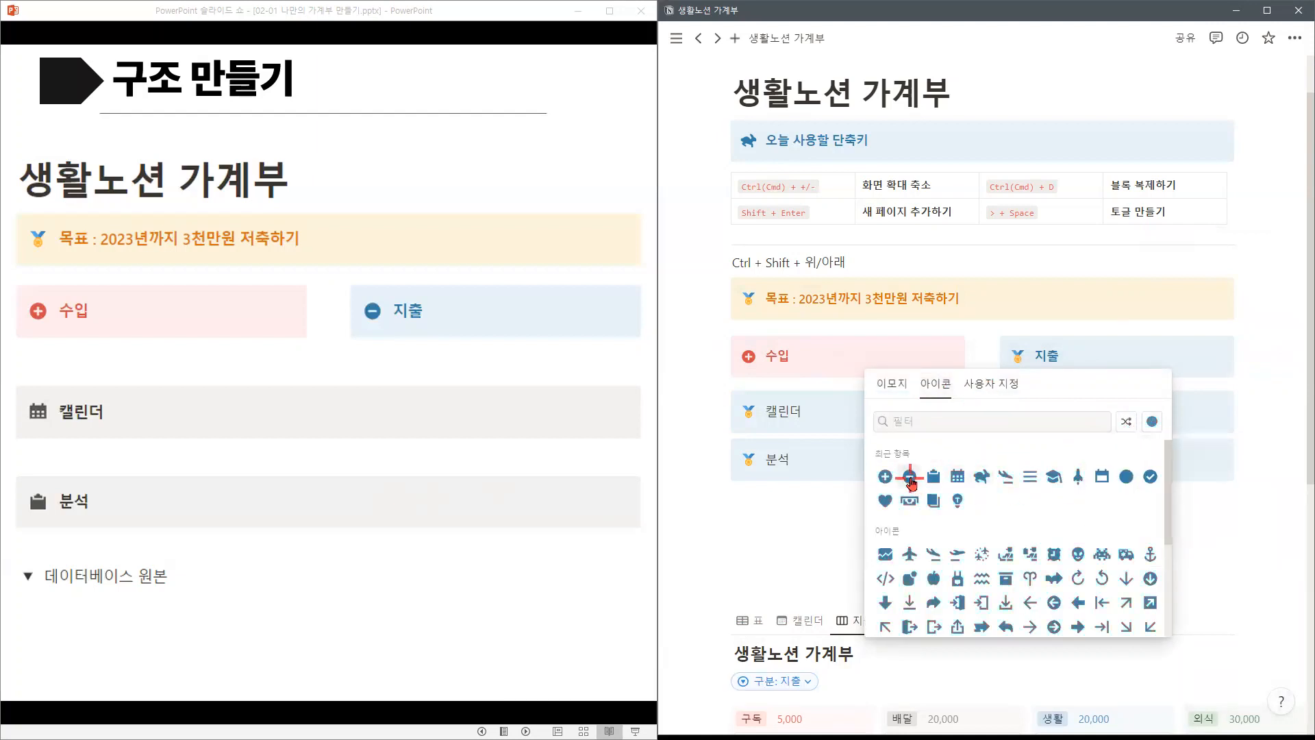
pyautogui.click(909, 476)
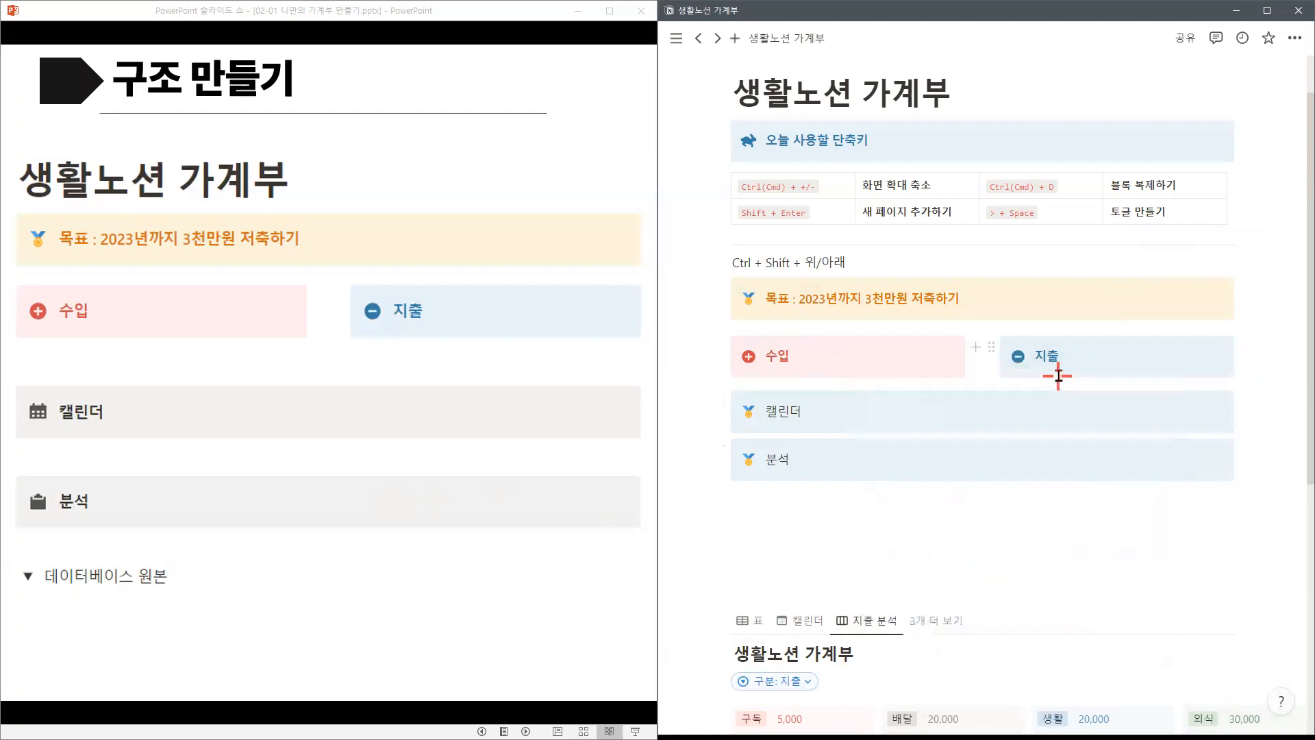
# Step: Make the 캘린더 callout's text bold and give the callout a gray background (회색 배경)
pyautogui.doubleClick(869, 406)
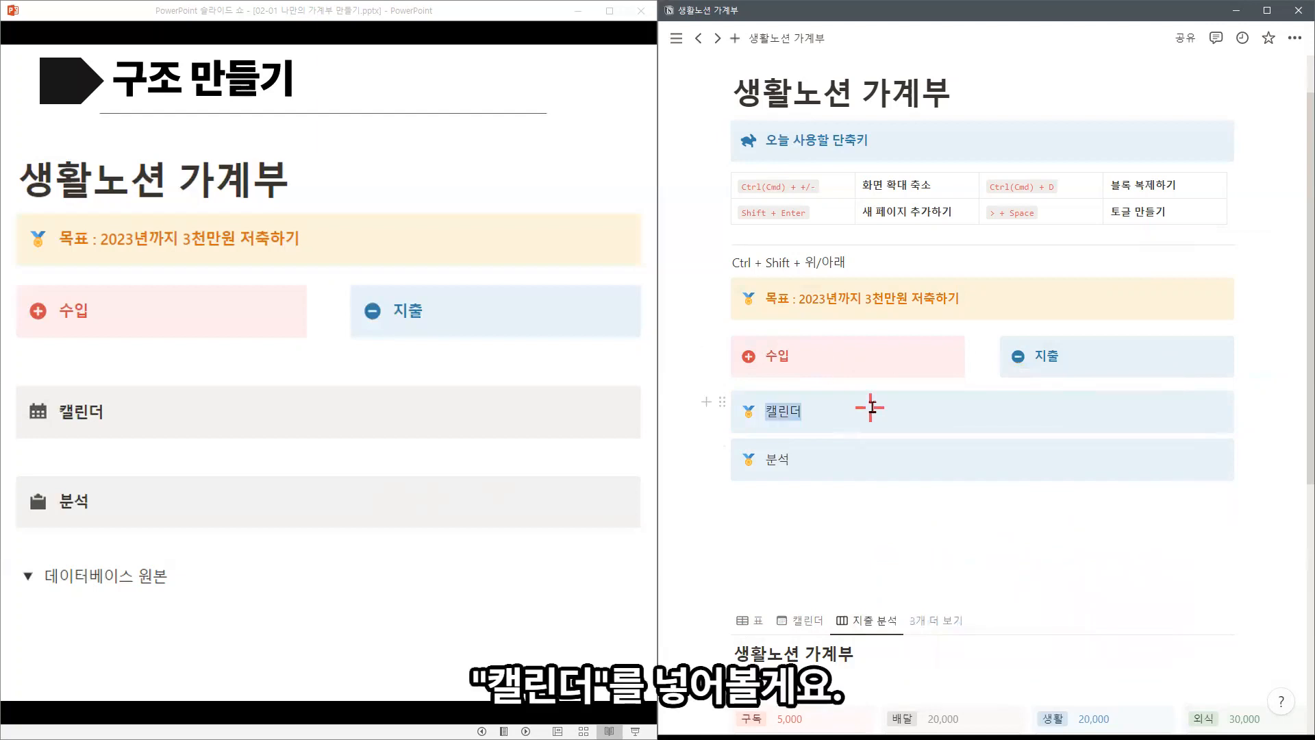
pyautogui.click(722, 403)
pyautogui.moveTo(815, 497)
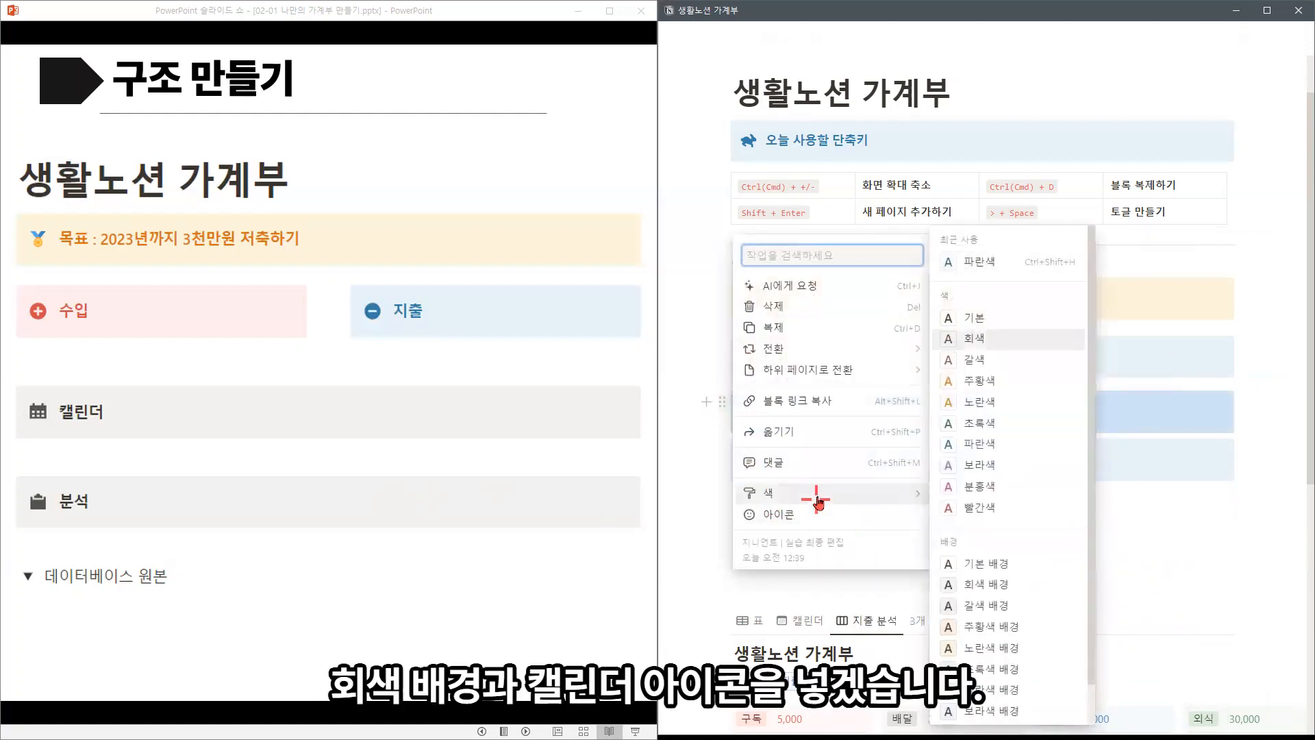
pyautogui.click(1004, 586)
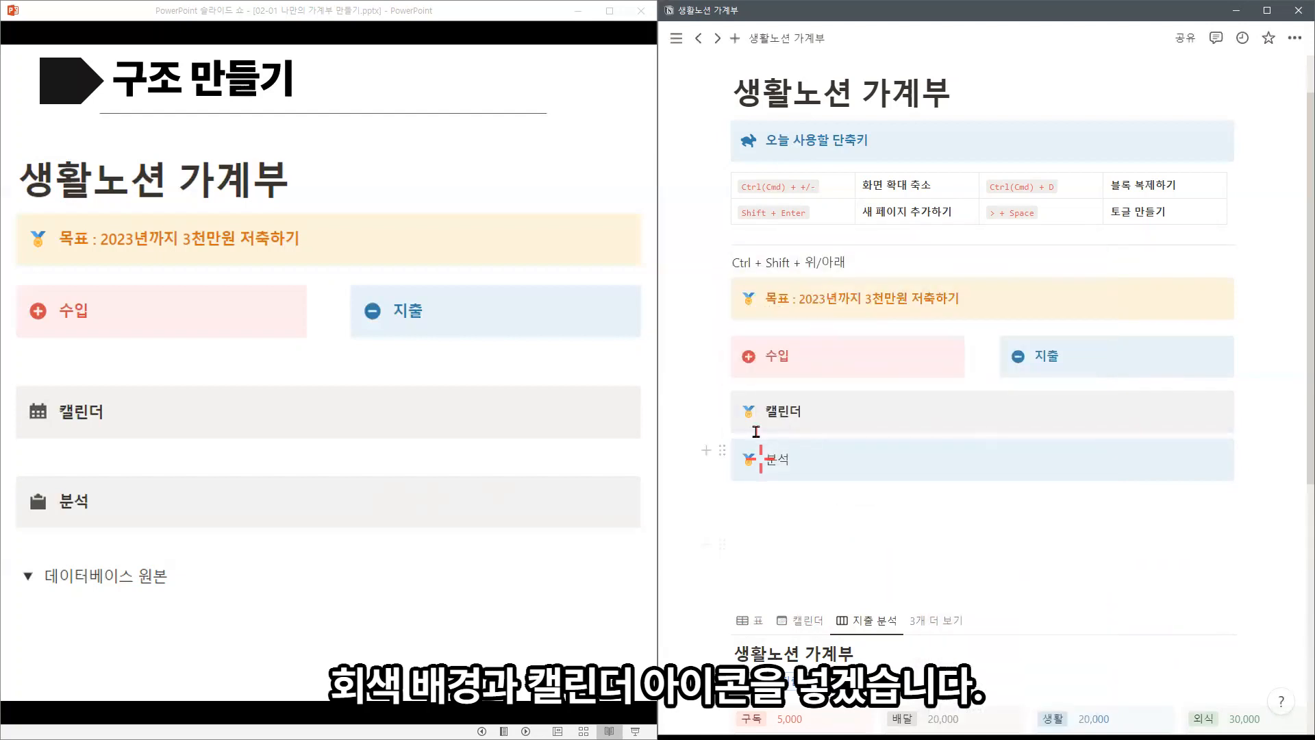
# Step: Search the icons for "cal" and replace the 캘린더 callout's medal with the dark gray calendar grid icon
pyautogui.click(749, 411)
pyautogui.click(730, 441)
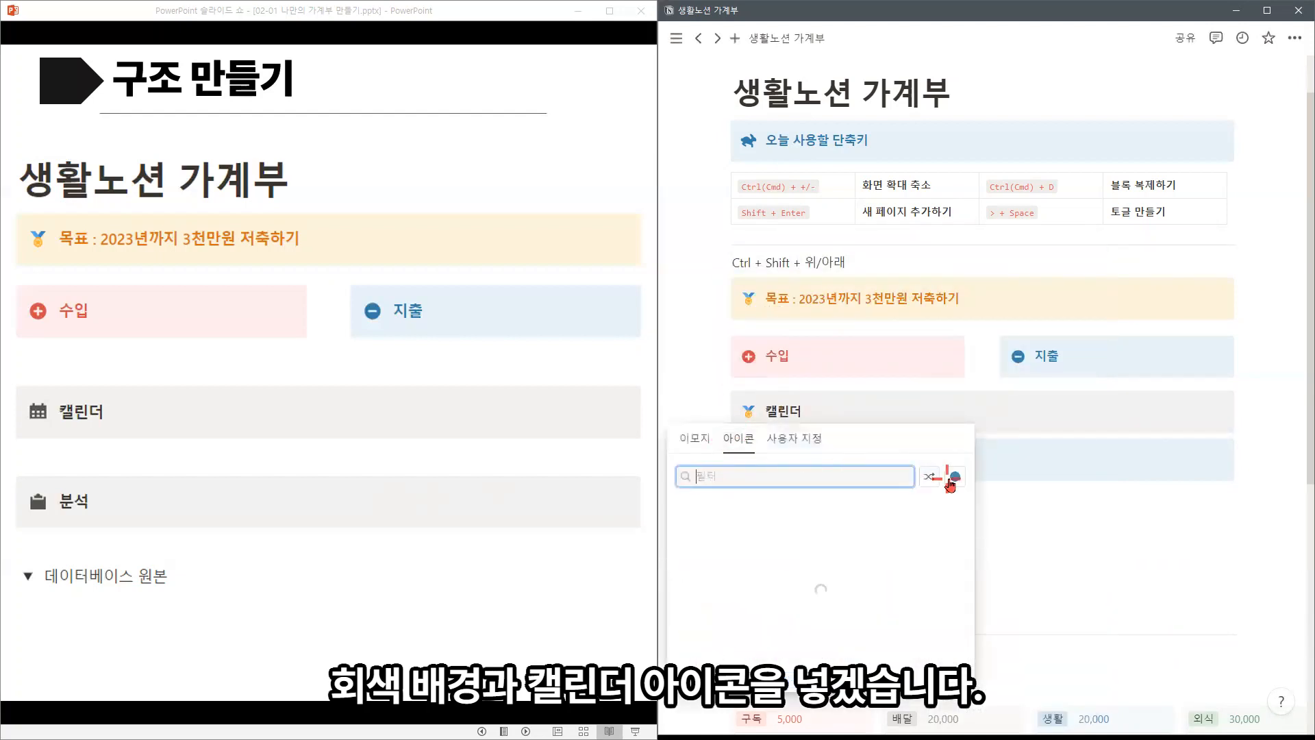
pyautogui.click(954, 476)
pyautogui.click(906, 506)
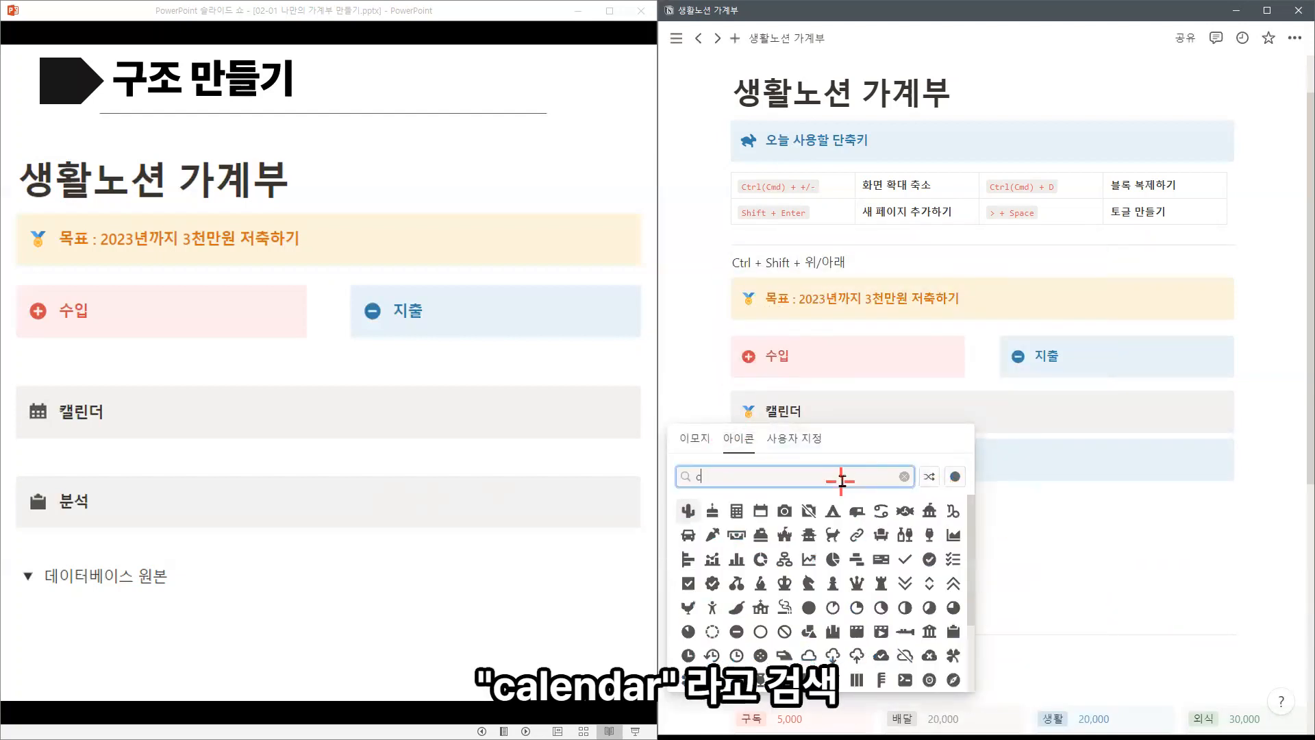
pyautogui.write('cal')
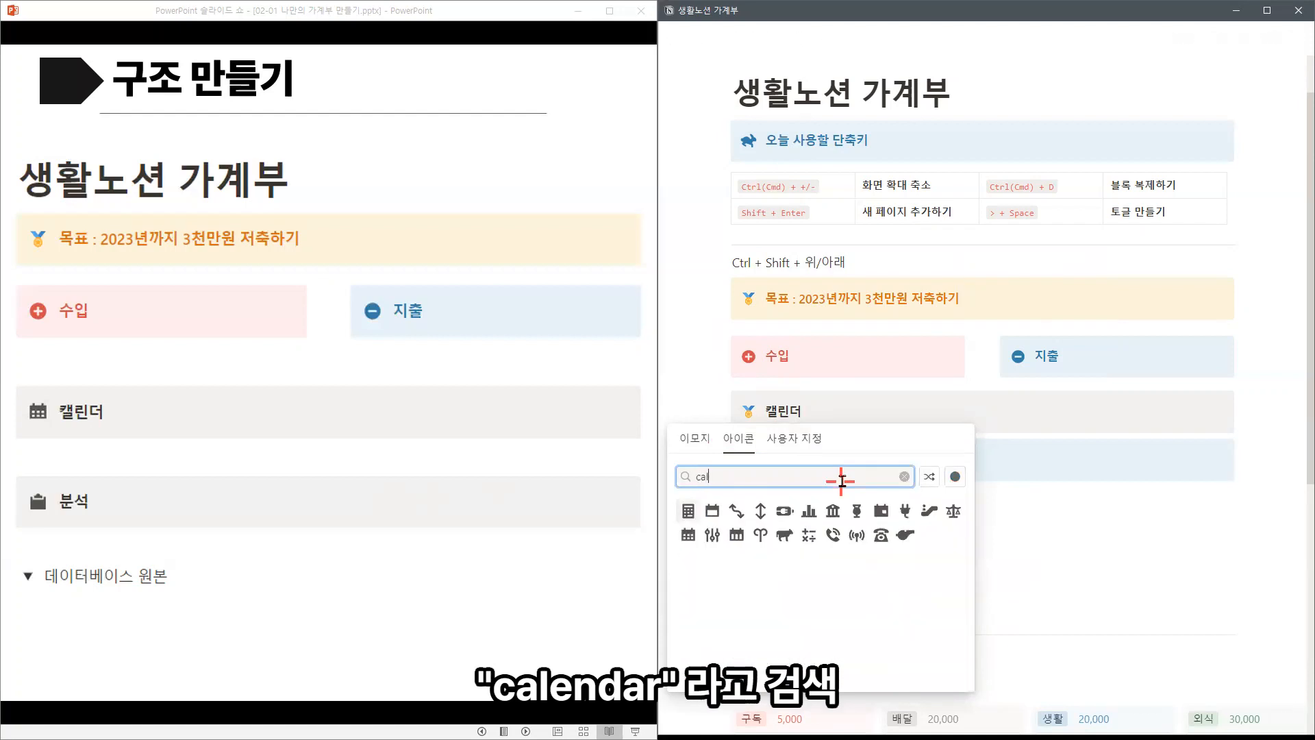
pyautogui.click(688, 535)
# Step: Apply the last used gray background to the 분석 callout and make its text bold
pyautogui.click(720, 450)
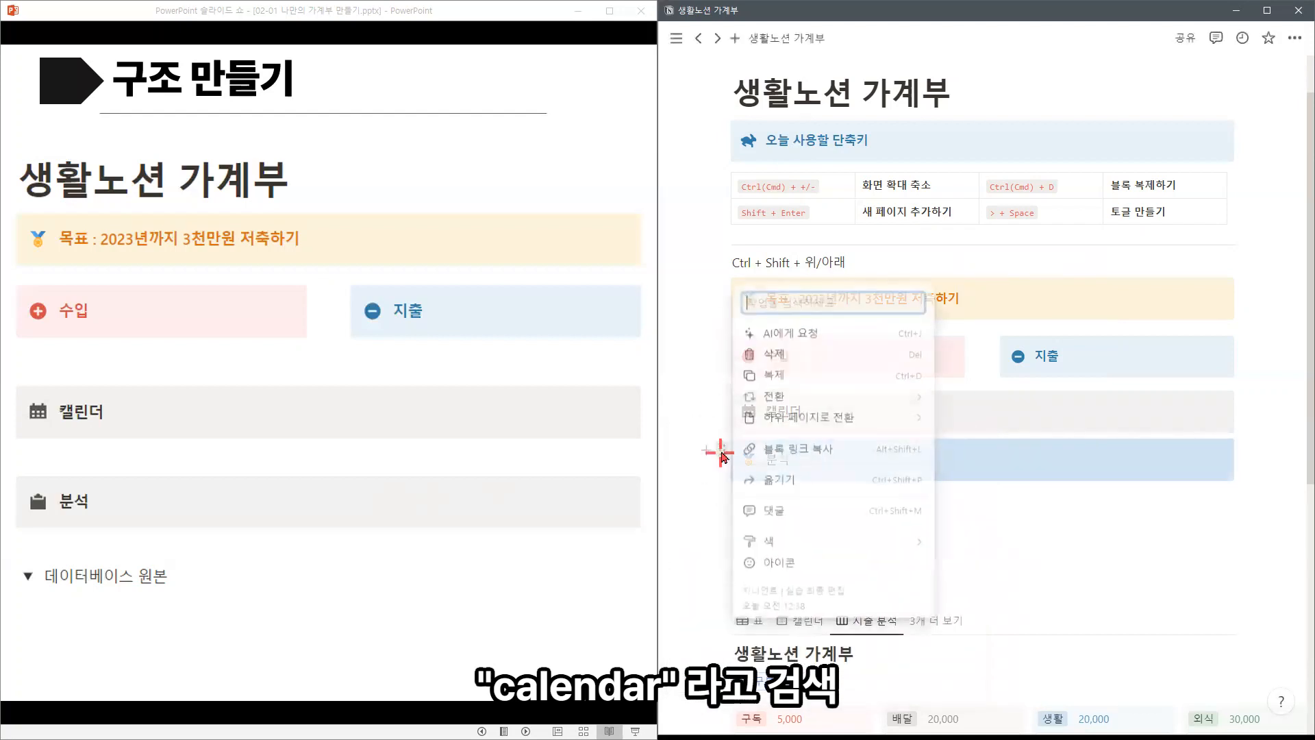
pyautogui.press('Escape')
pyautogui.hotkey('ctrl', 'shift', 'h')
pyautogui.doubleClick(840, 453)
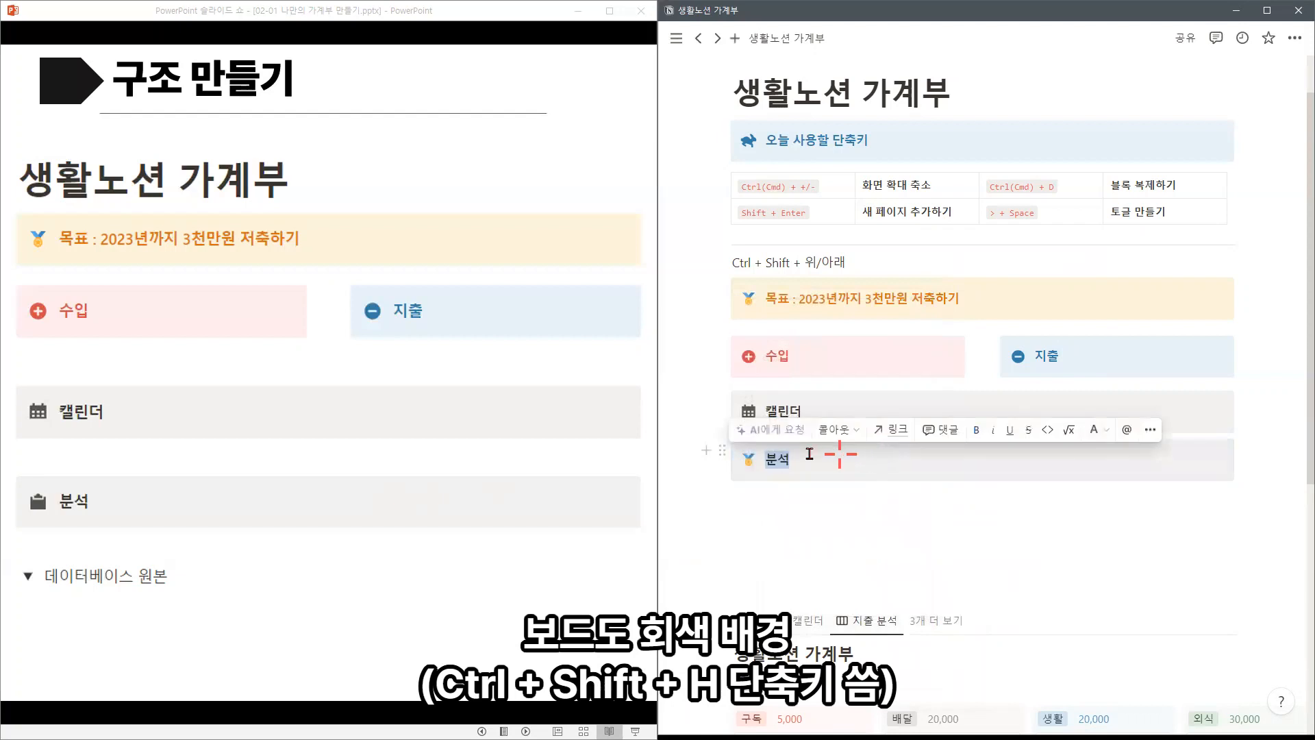
# Step: Search the icons for "board" and set the dark gray clipboard as the 분석 callout's icon
pyautogui.click(748, 461)
pyautogui.write('b')
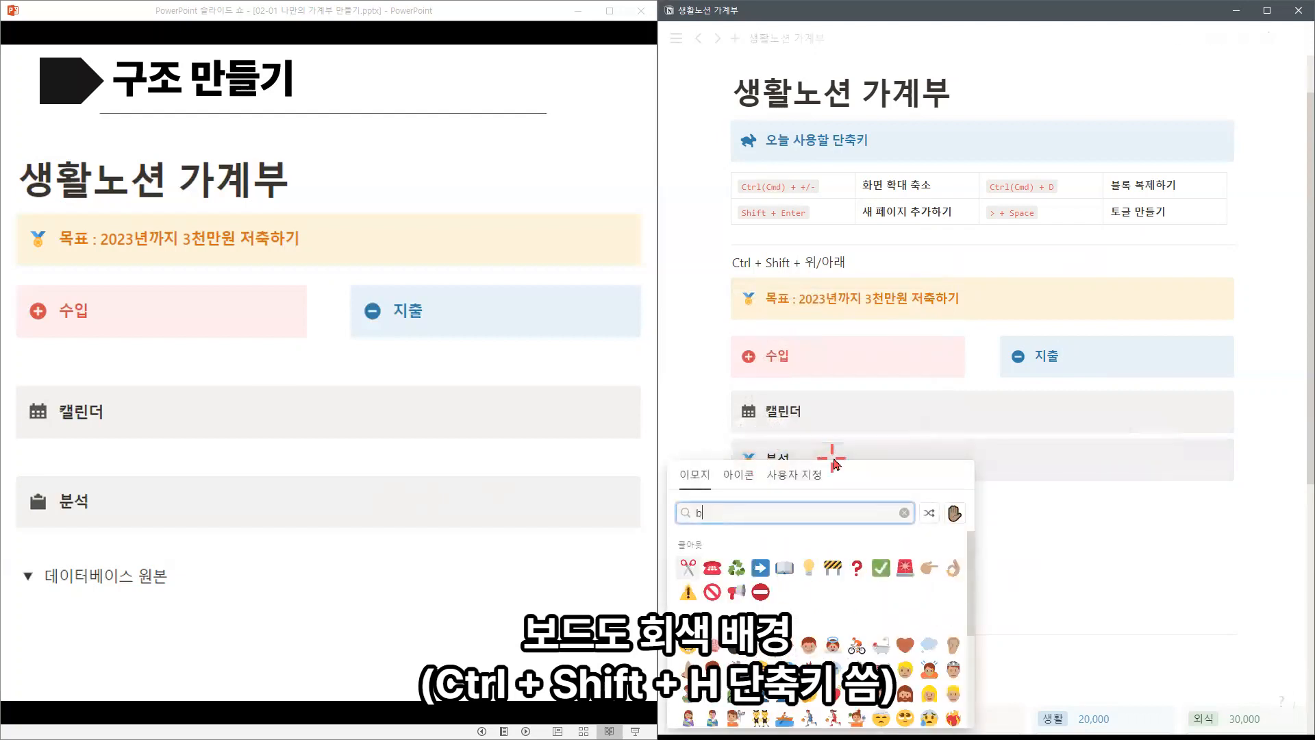
pyautogui.write('oard')
pyautogui.click(739, 474)
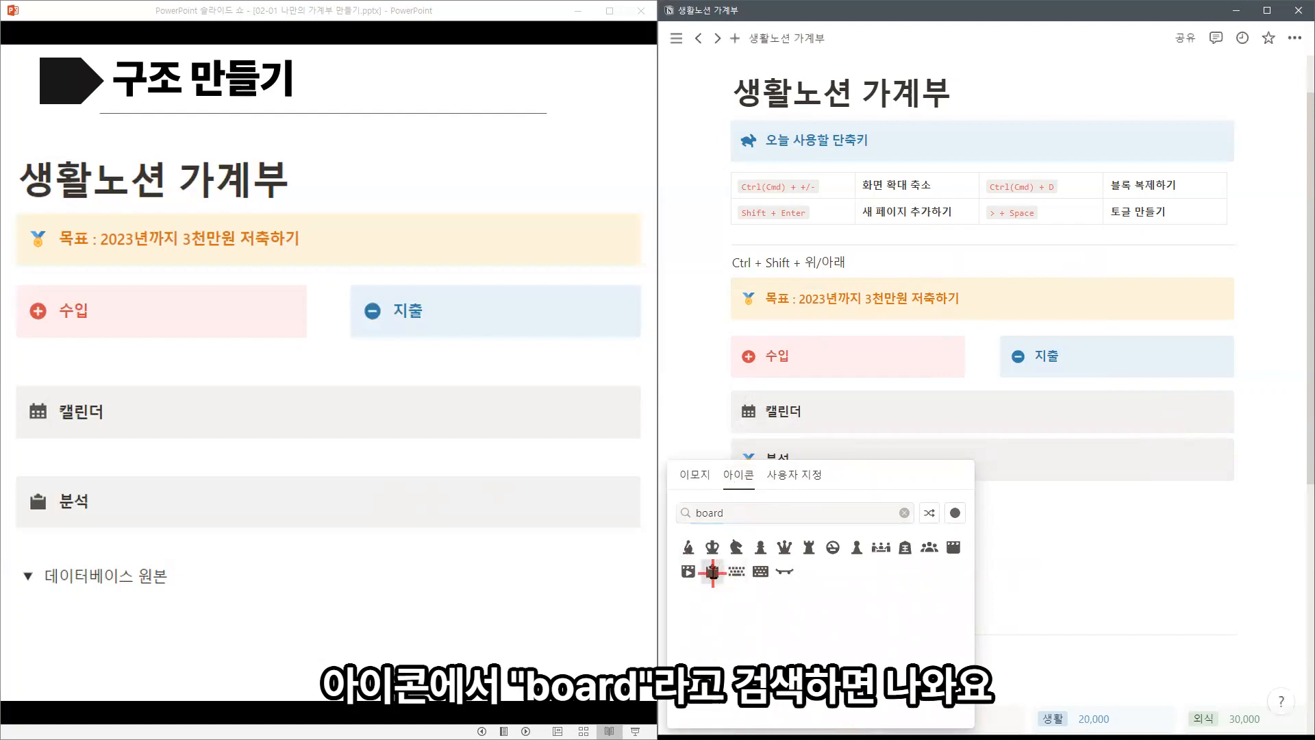
pyautogui.click(712, 571)
# Step: Add empty blocks beneath the 수입, 지출, 캘린더 and 분석 callouts and select the whole structure to check the spacing
pyautogui.press('Return')
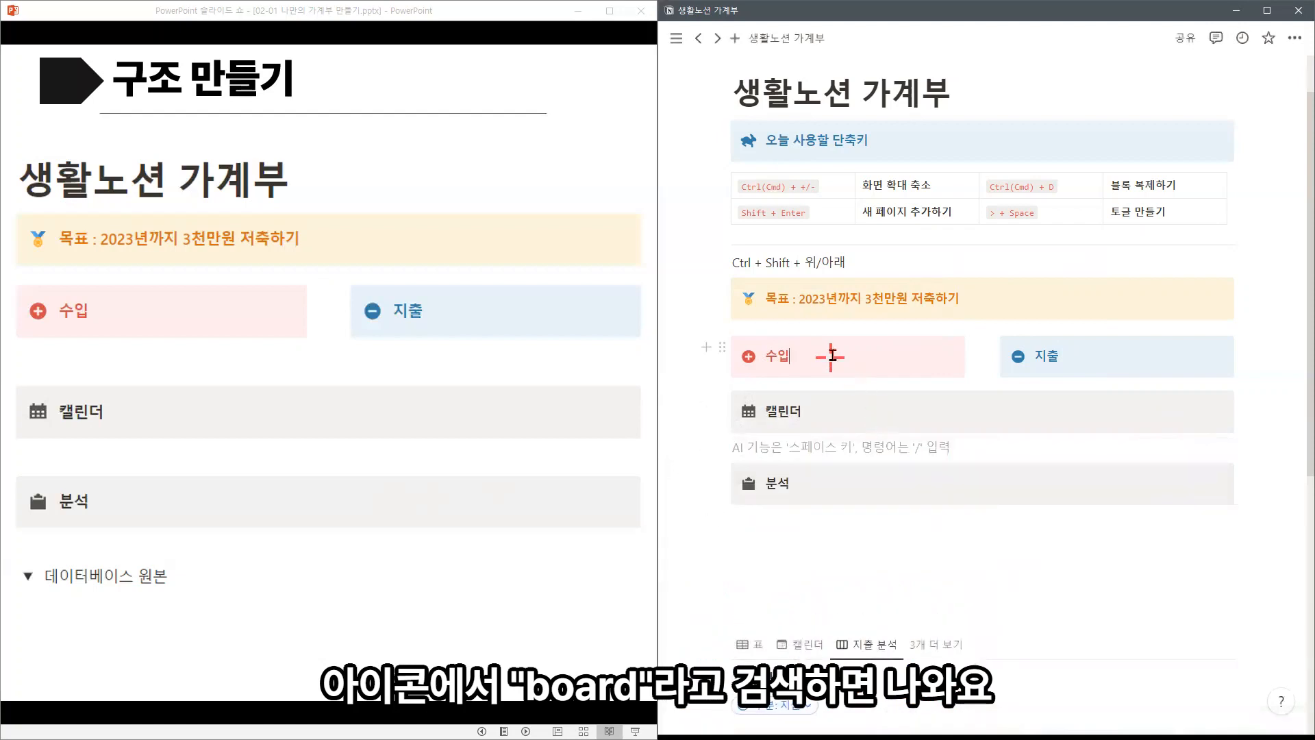
pyautogui.click(832, 359)
pyautogui.press('Return')
pyautogui.click(1083, 352)
pyautogui.press('Return')
pyautogui.click(826, 513)
pyautogui.press('Return')
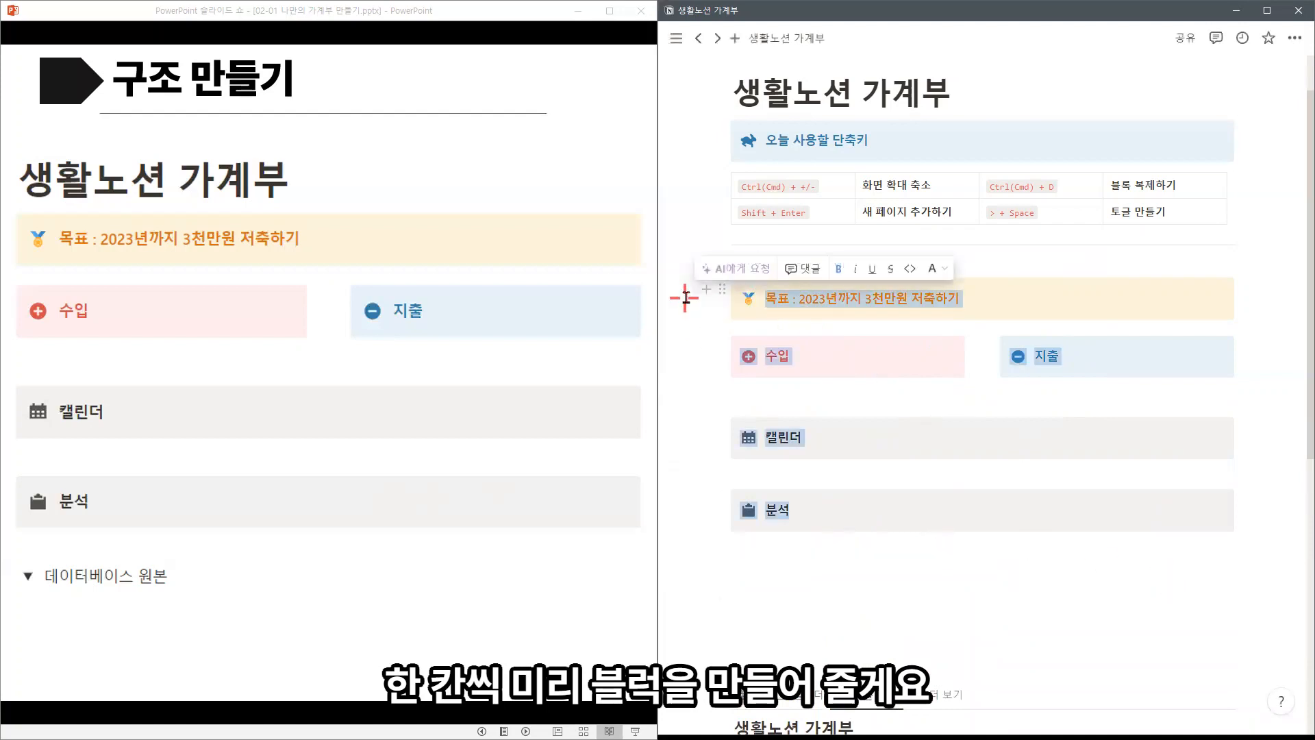
pyautogui.moveTo(685, 263); pyautogui.dragTo(1242, 568)
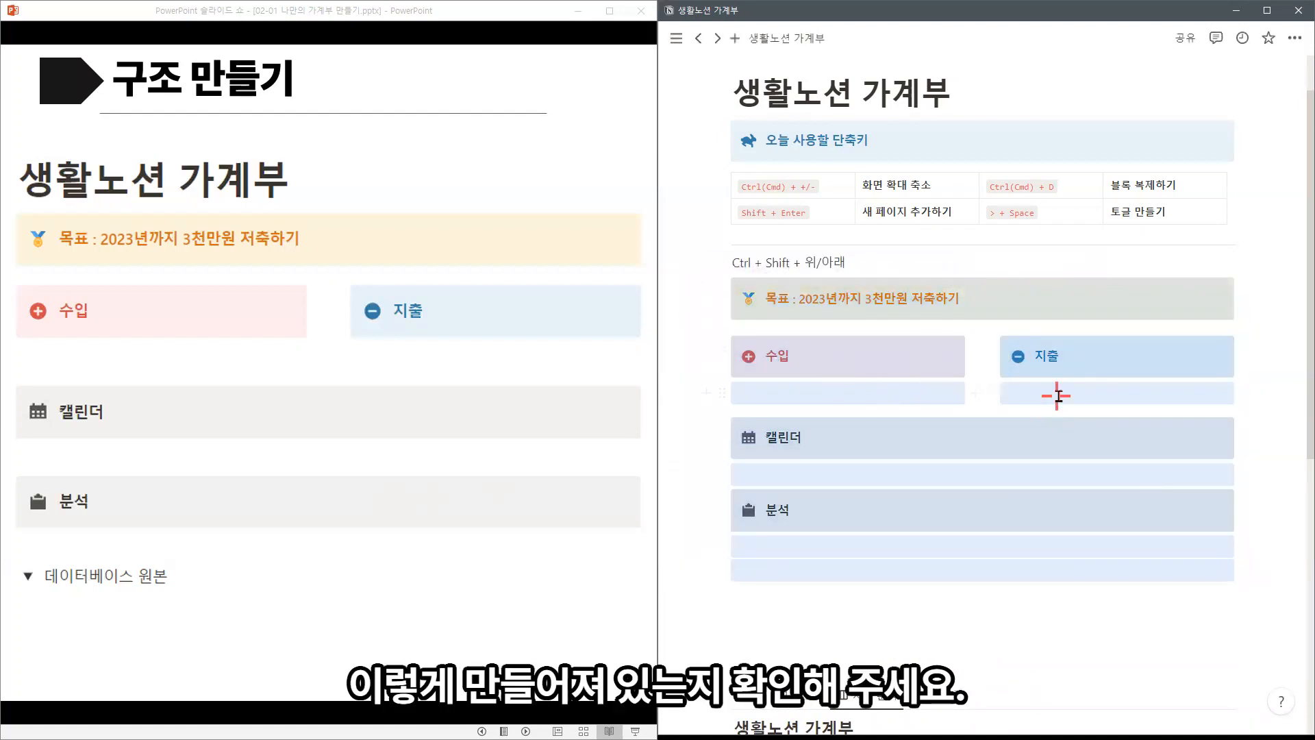
# Step: Create a toggle titled 데이터베이스 원본 below the 분석 callout, with an empty block inside it
pyautogui.click(859, 607)
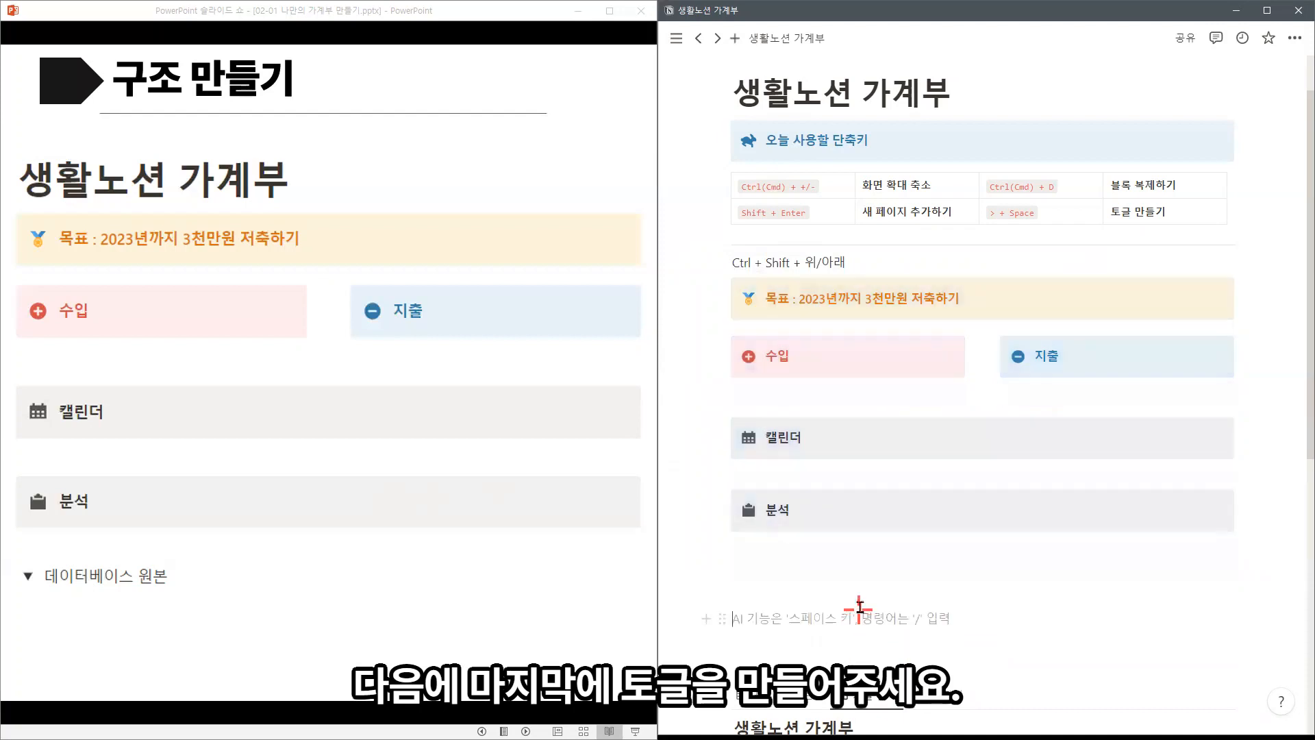
pyautogui.write('> 뎅')
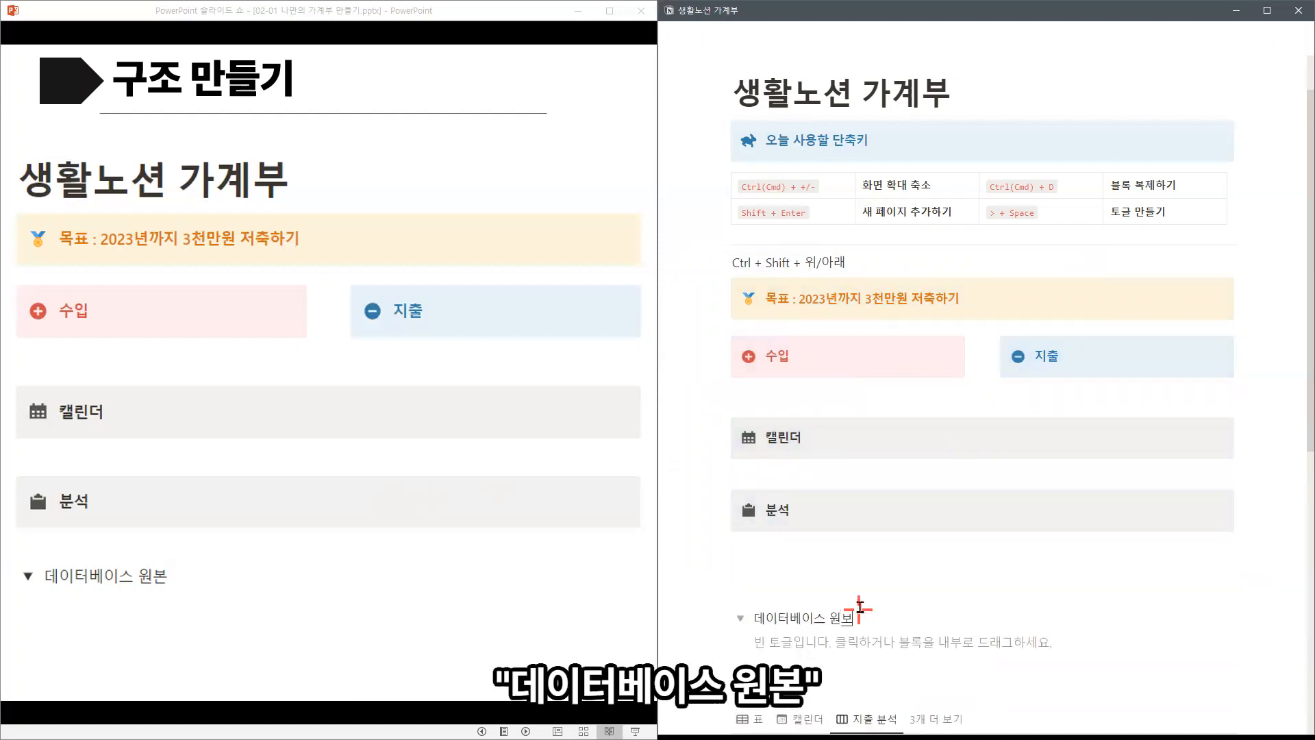
pyautogui.press('Return')
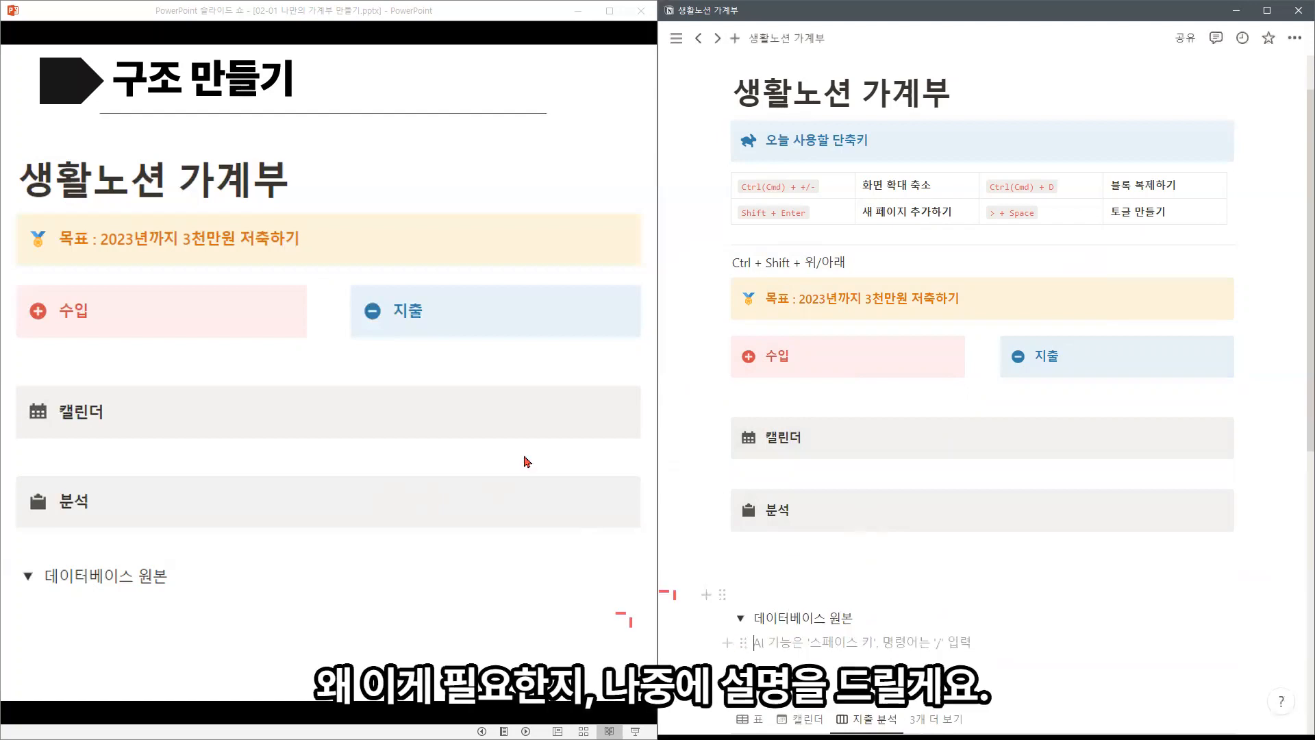
# Step: Switch the original 생활노션 가계부 database to its 수입 view and copy that view's link (보기 링크 복사)
pyautogui.scroll(-1, 458, 391)
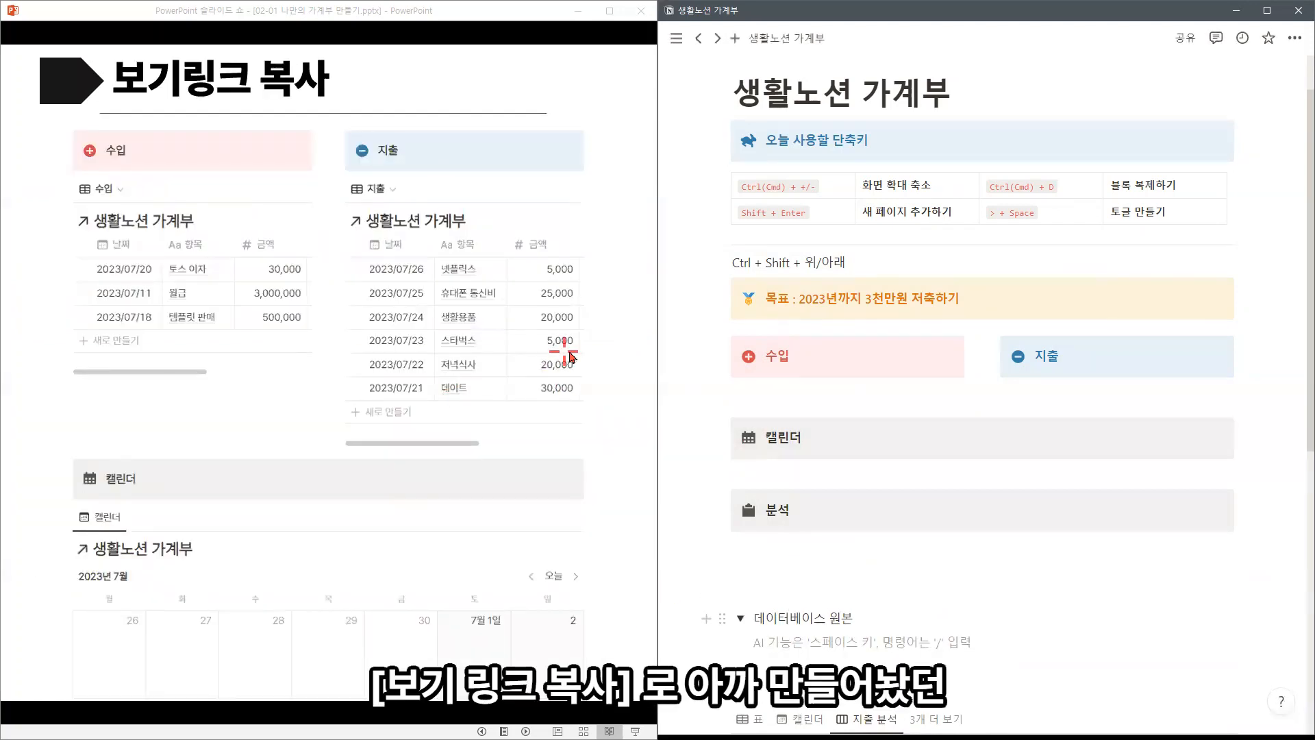
pyautogui.scroll(-3, 953, 421)
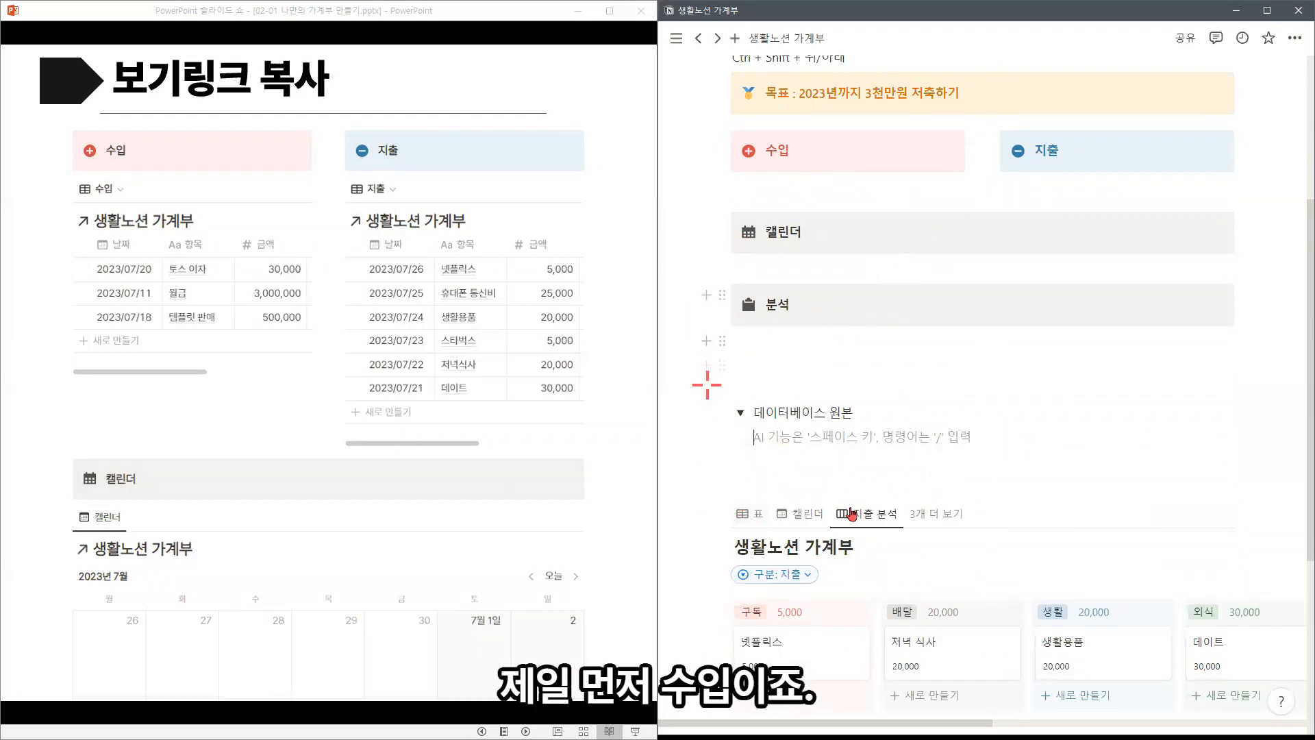
pyautogui.click(933, 514)
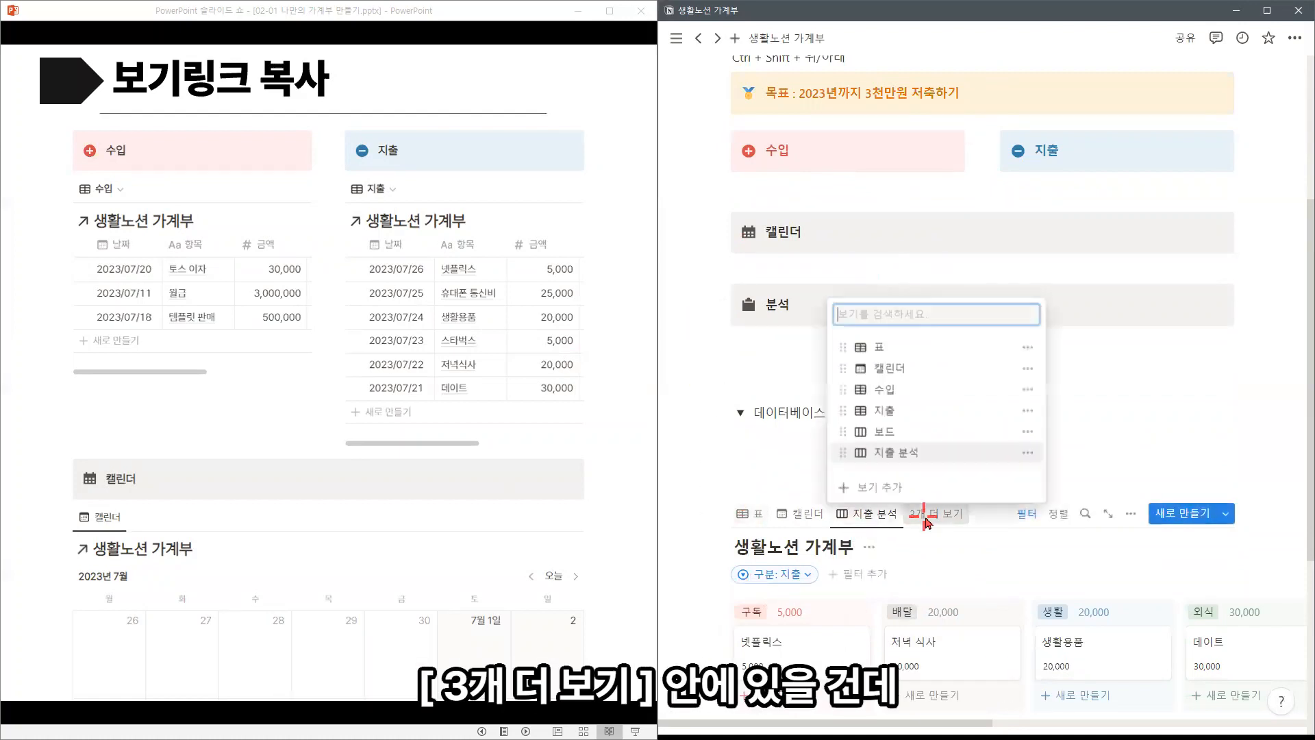
pyautogui.click(884, 388)
pyautogui.click(854, 514)
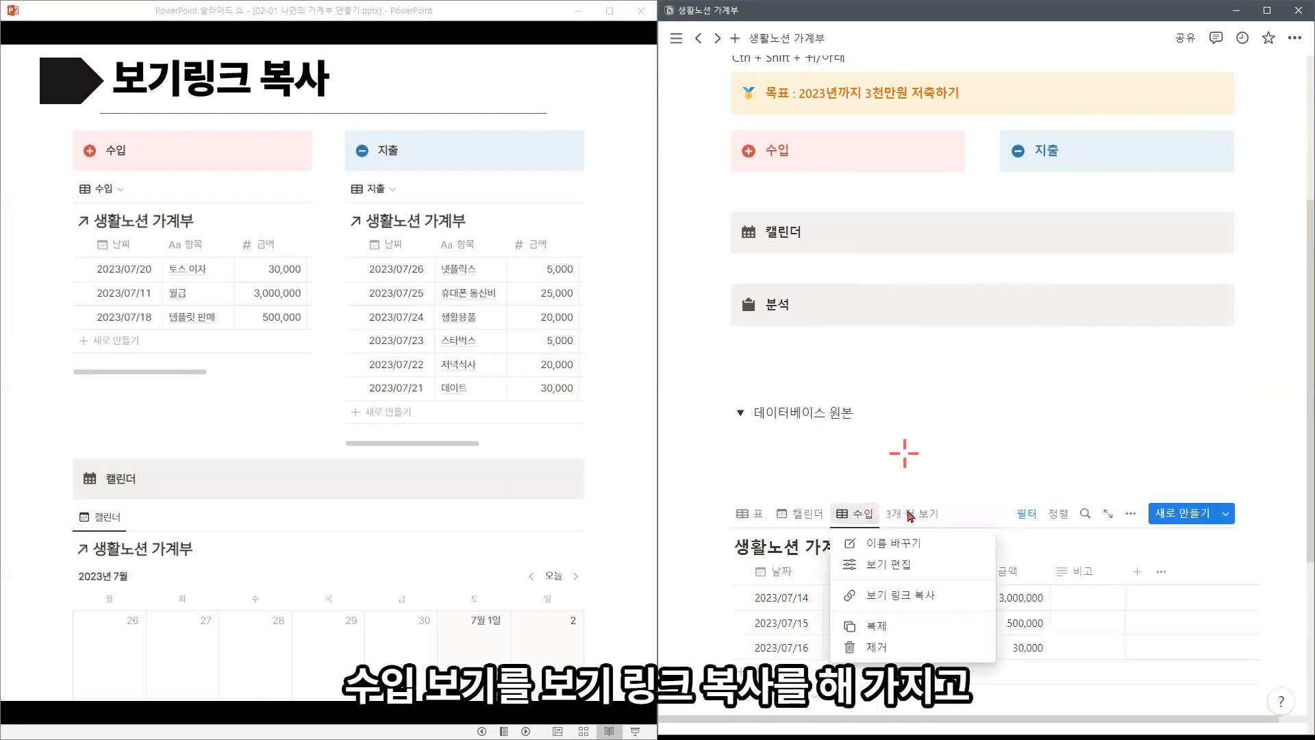
pyautogui.click(899, 603)
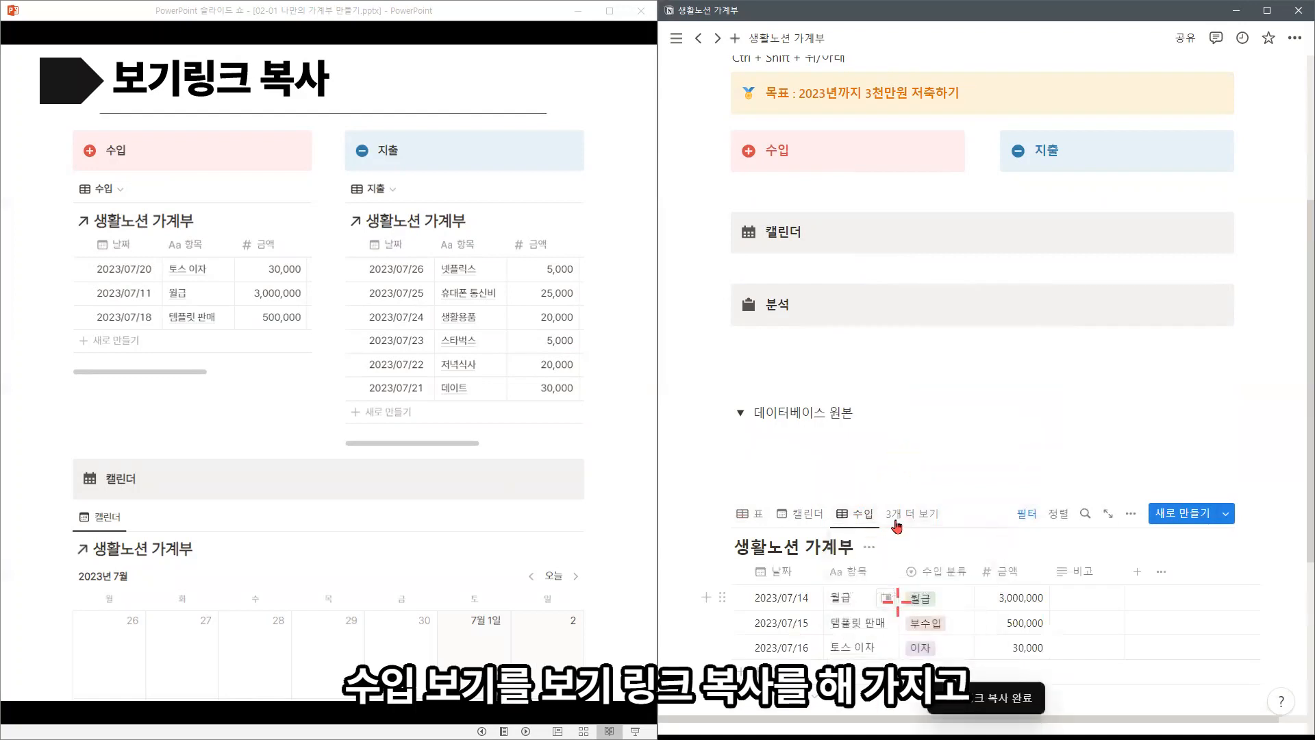
# Step: Paste the link under the 수입 callout as a linked database view, using the existing 수입 view
pyautogui.click(794, 176)
pyautogui.hotkey('ctrl', 'v')
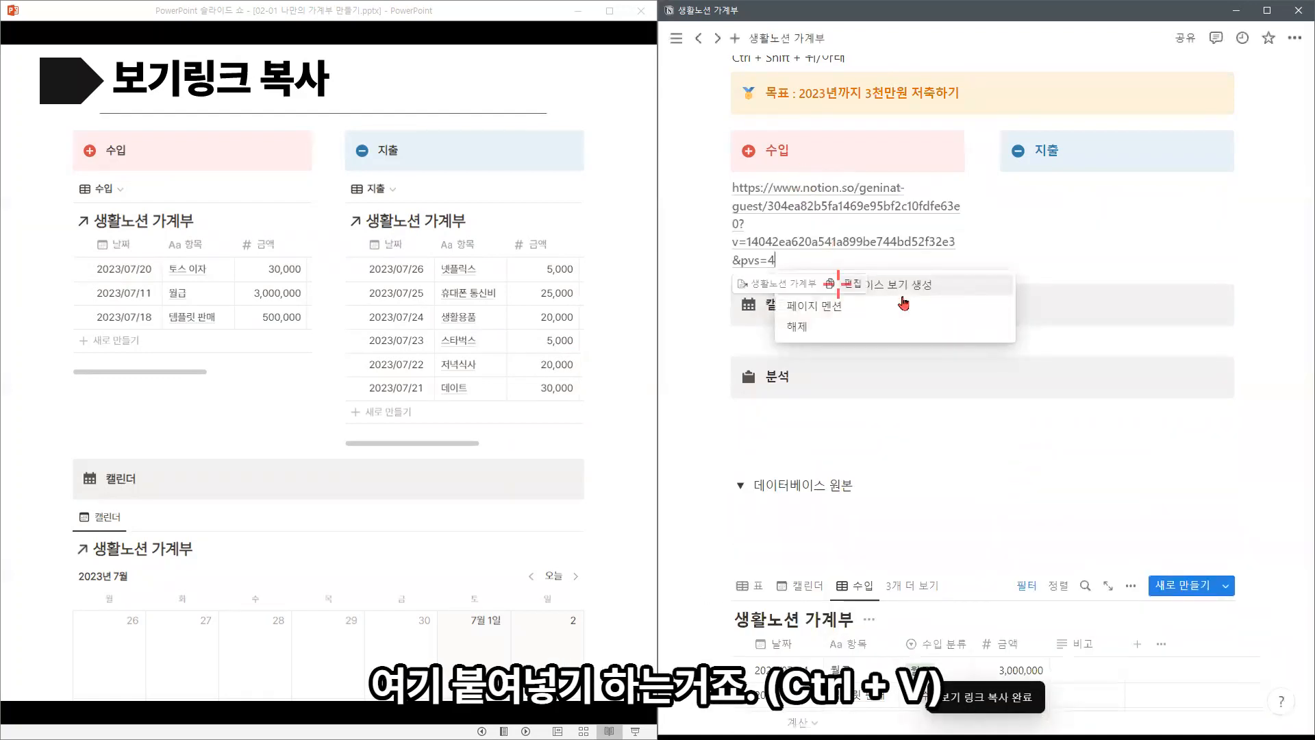
pyautogui.click(935, 293)
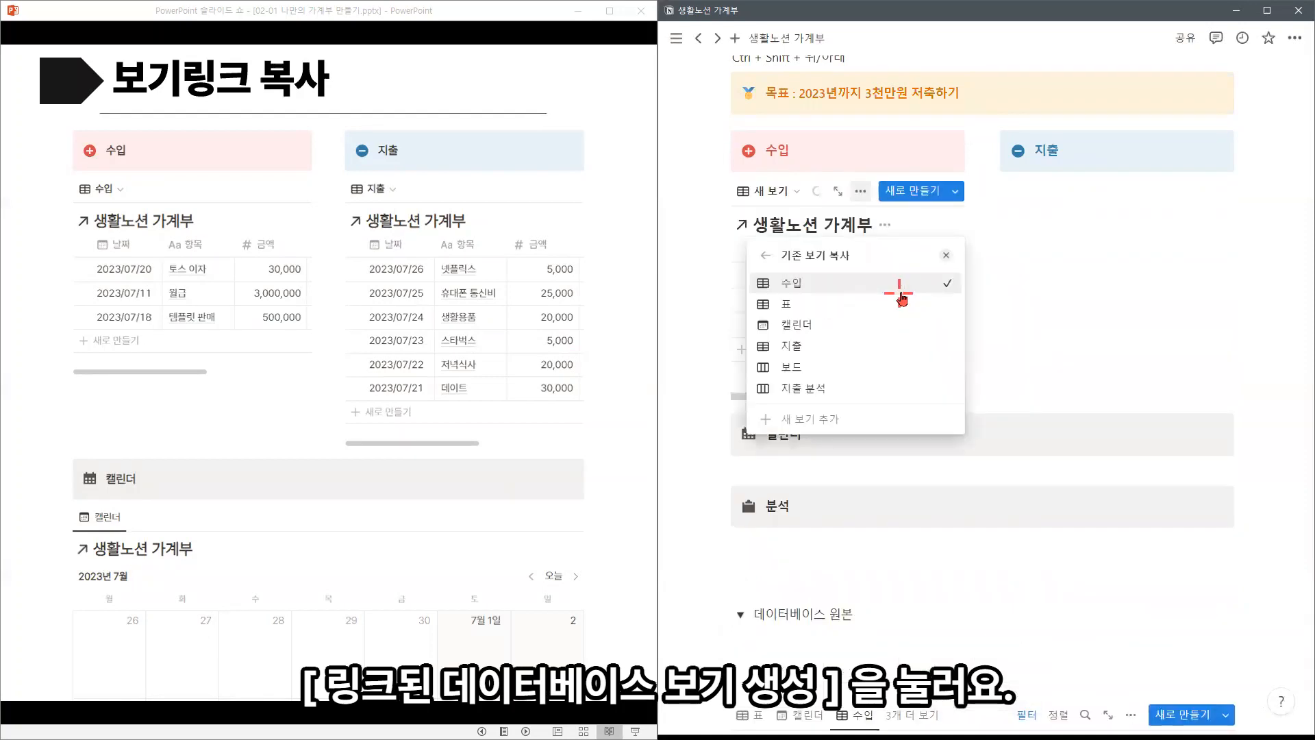
pyautogui.click(834, 283)
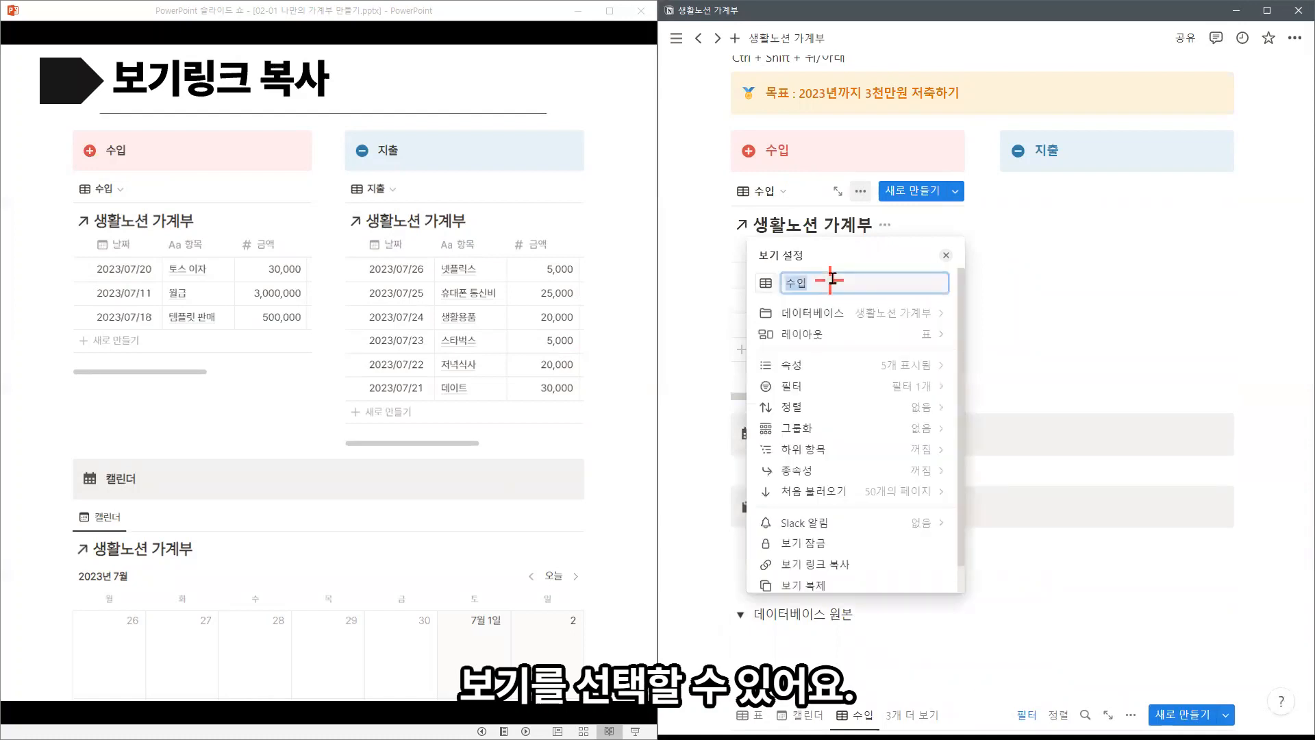
pyautogui.click(1007, 209)
# Step: Switch the original 생활노션 가계부 database to its 지출 view
pyautogui.click(1050, 198)
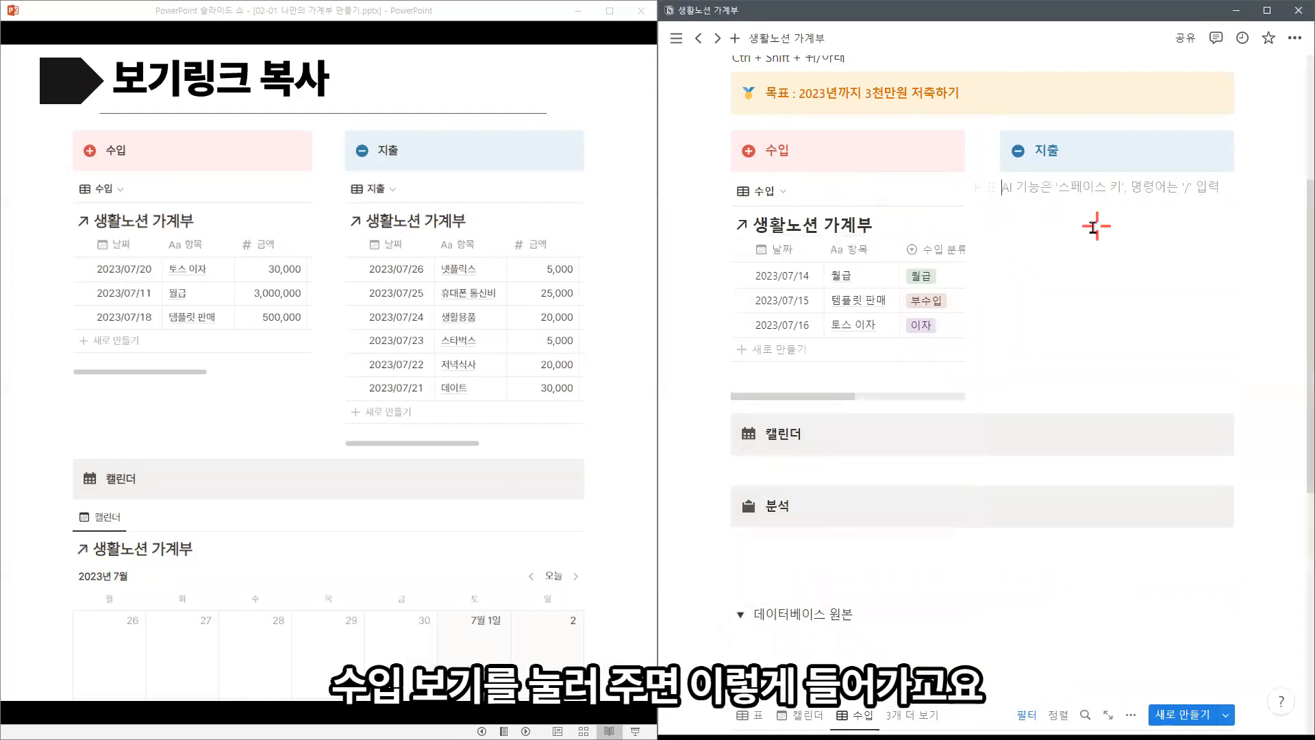
pyautogui.scroll(-3, 893, 546)
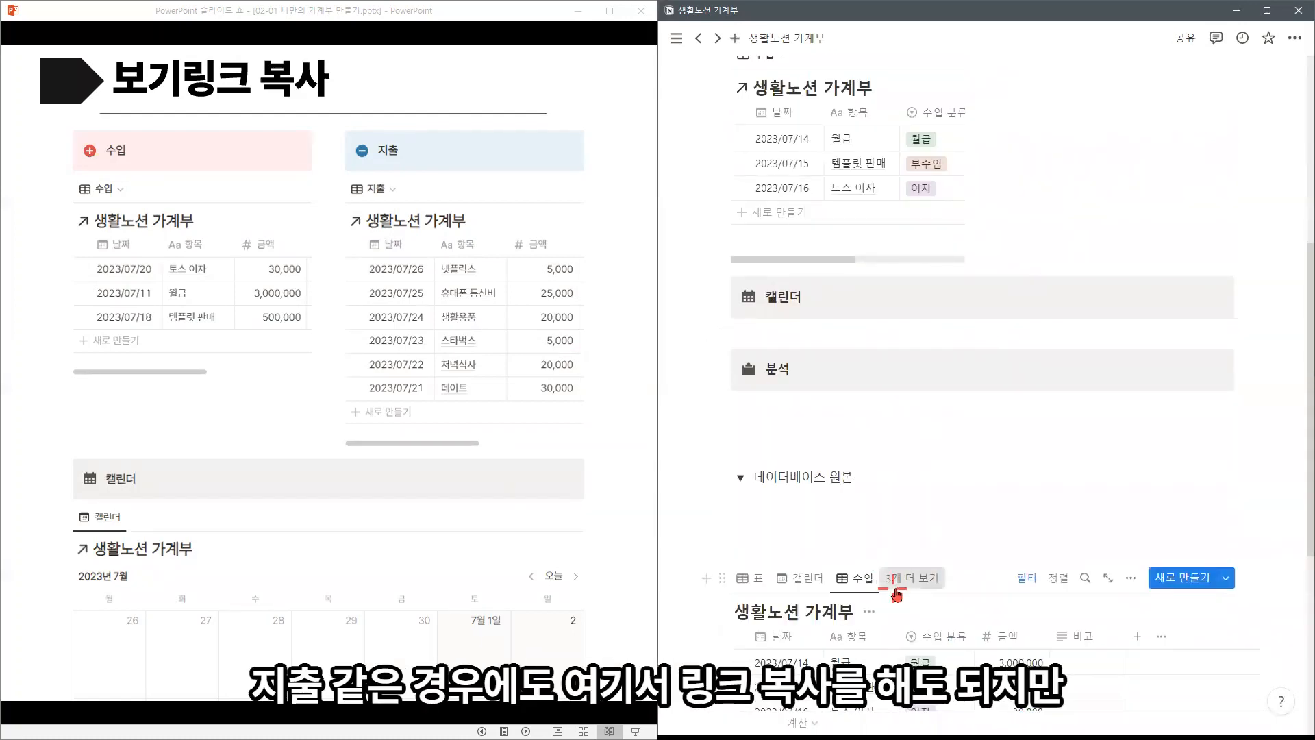
pyautogui.click(911, 577)
pyautogui.click(877, 475)
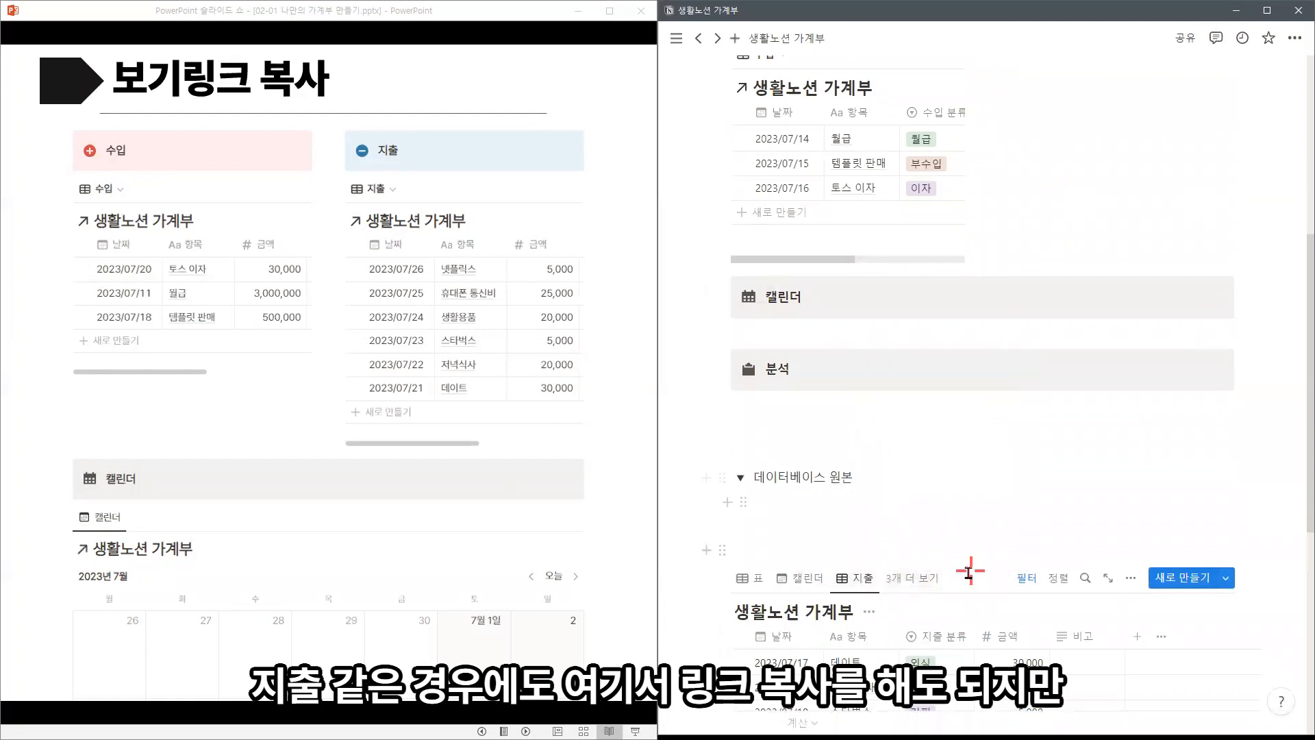
# Step: Paste the copied view link under the 지출 callout as a linked database view, using the existing 지출 view
pyautogui.click(853, 578)
pyautogui.click(1072, 205)
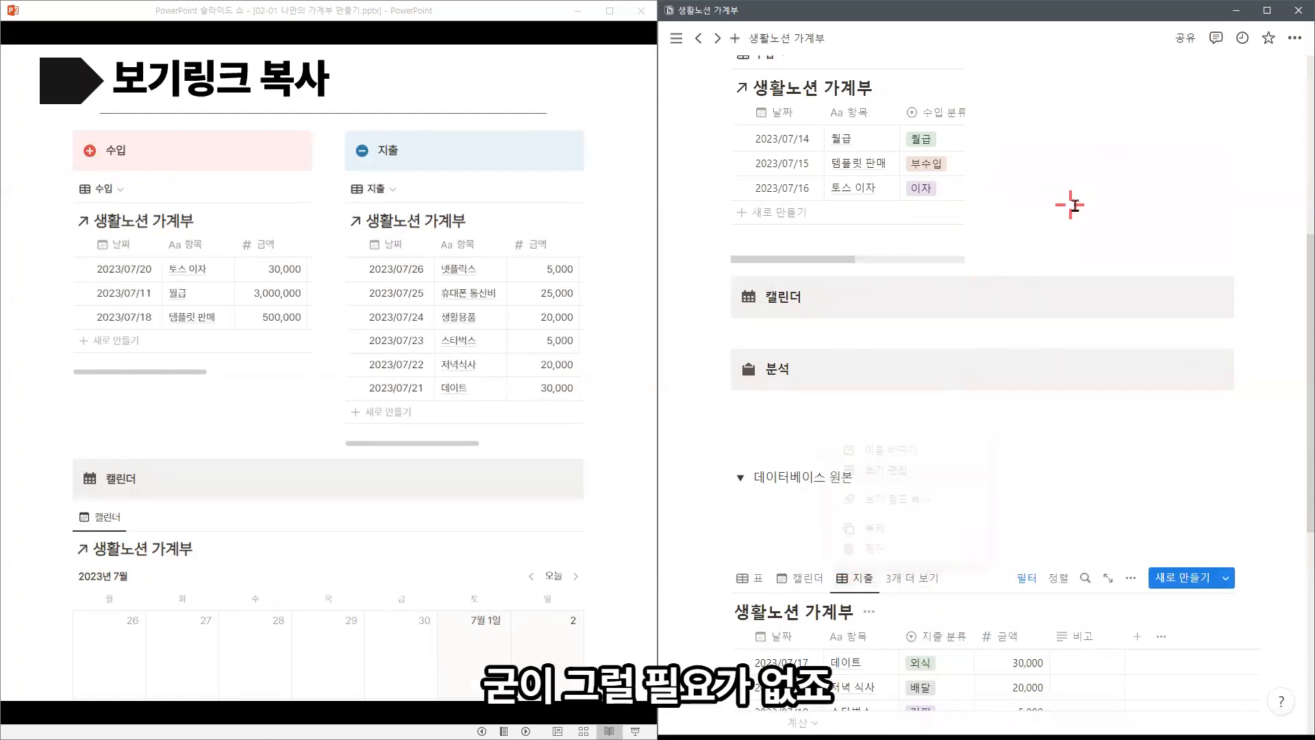
pyautogui.scroll(1, 1083, 205)
pyautogui.click(1089, 183)
pyautogui.hotkey('ctrl', 'v')
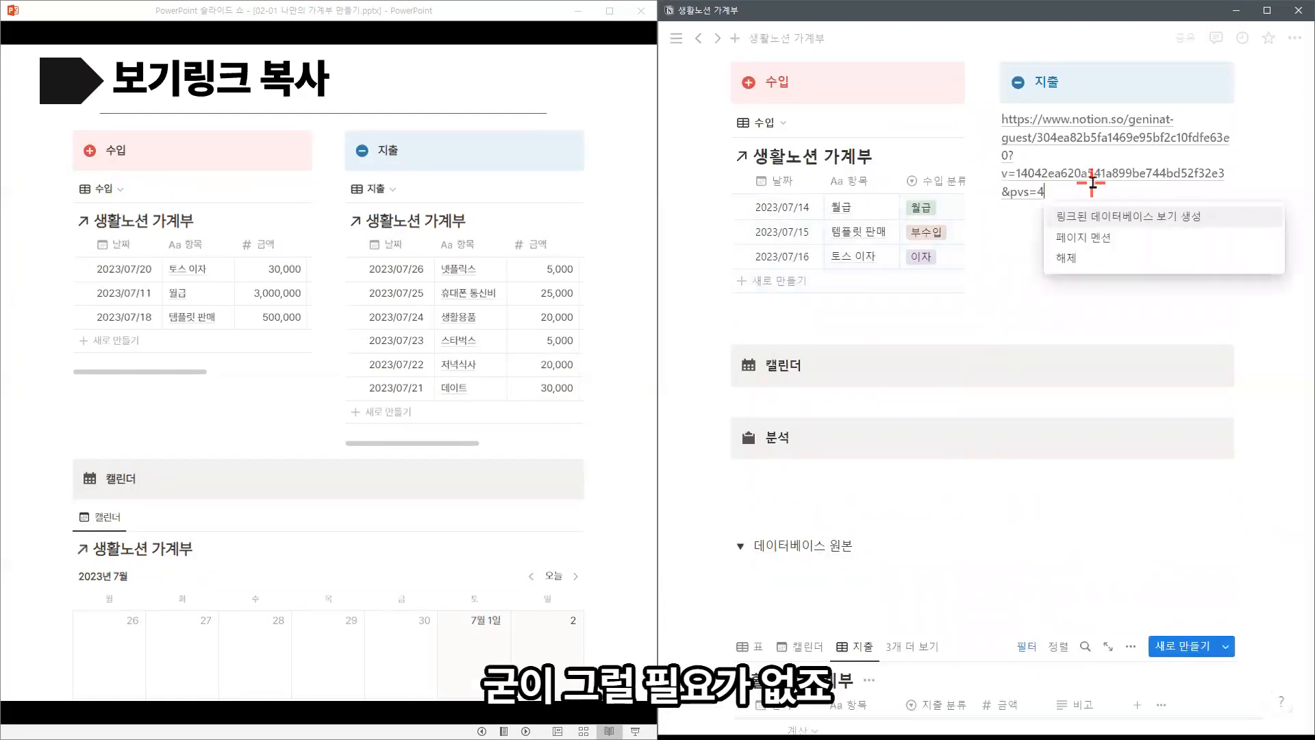
pyautogui.click(1124, 216)
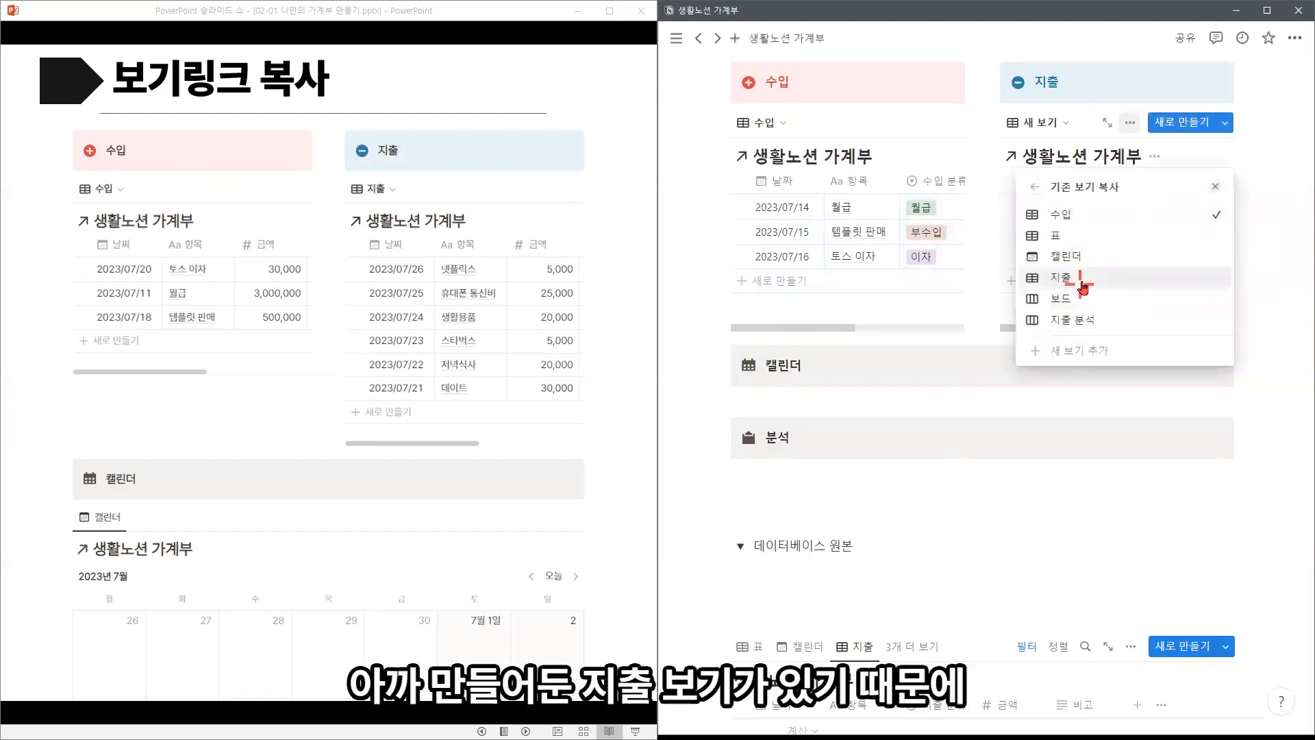
pyautogui.click(1081, 282)
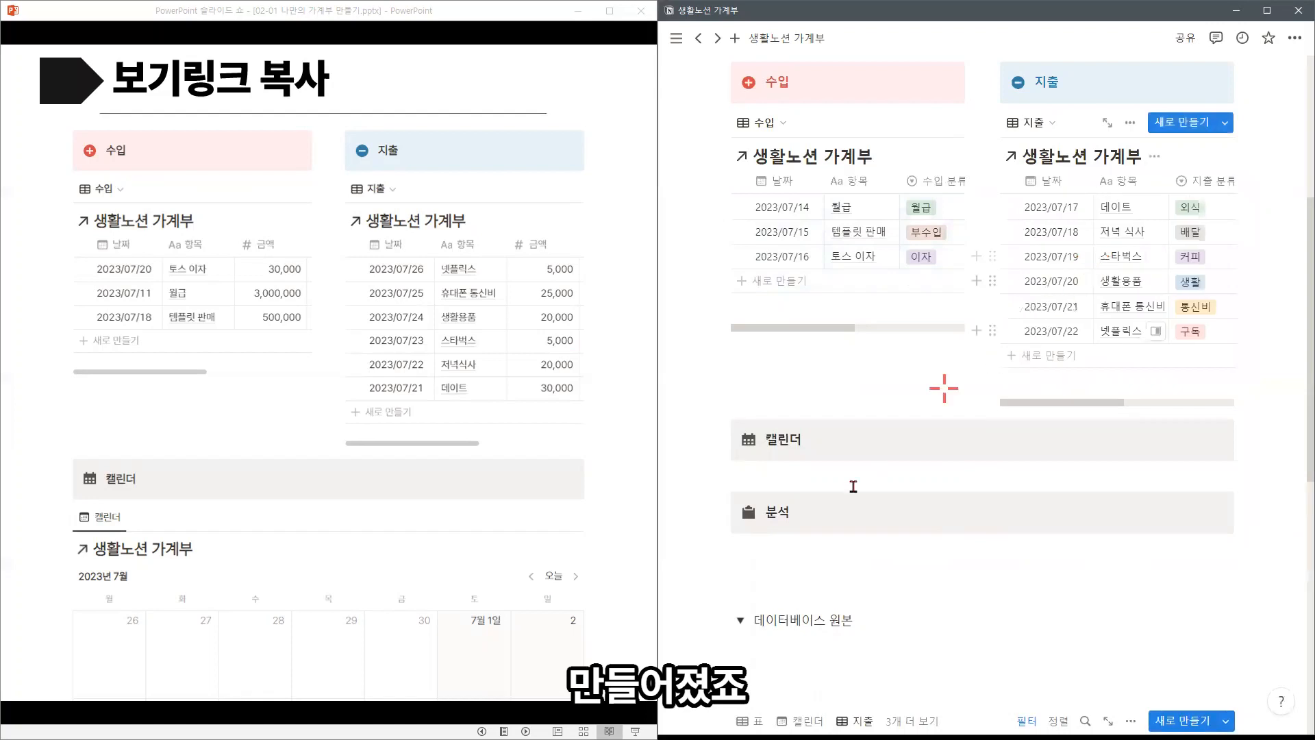
# Step: Paste the link under the 캘린더 callout as a linked database view, using the existing 캘린더 view
pyautogui.click(834, 476)
pyautogui.hotkey('ctrl', 'v')
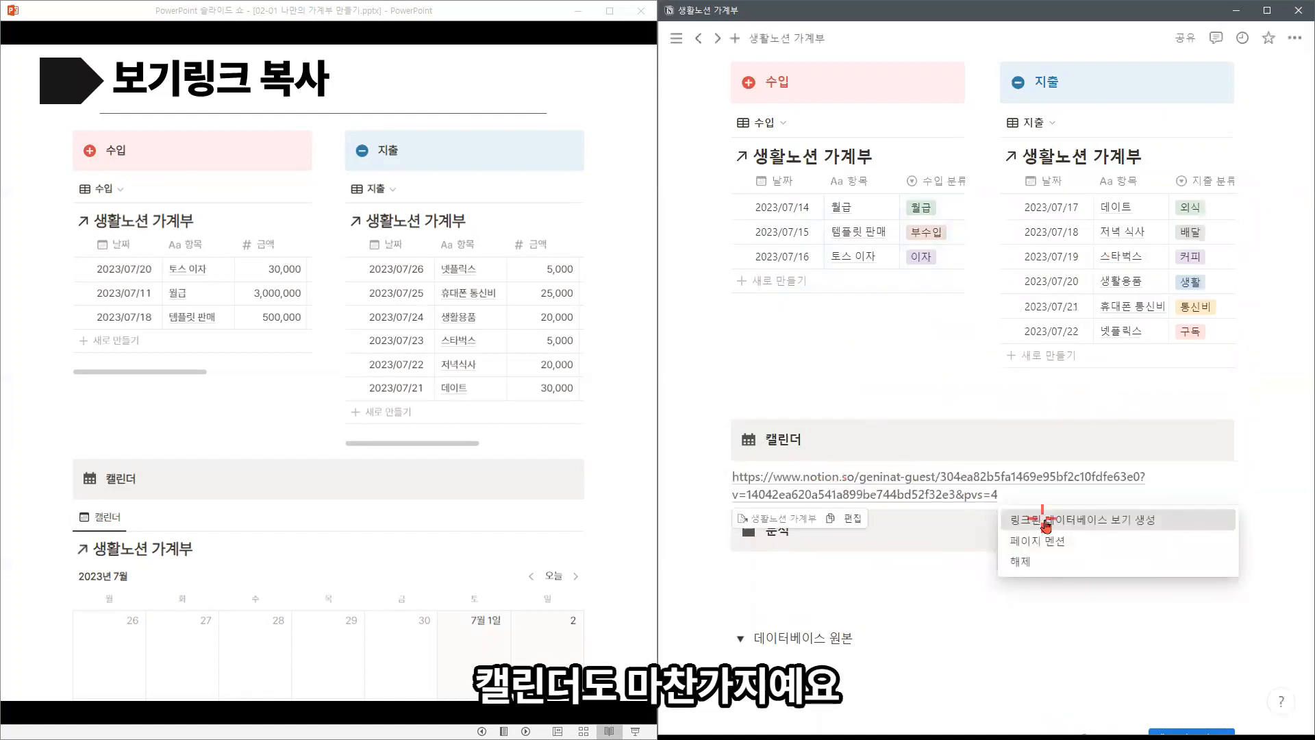
pyautogui.click(1028, 518)
pyautogui.click(1071, 174)
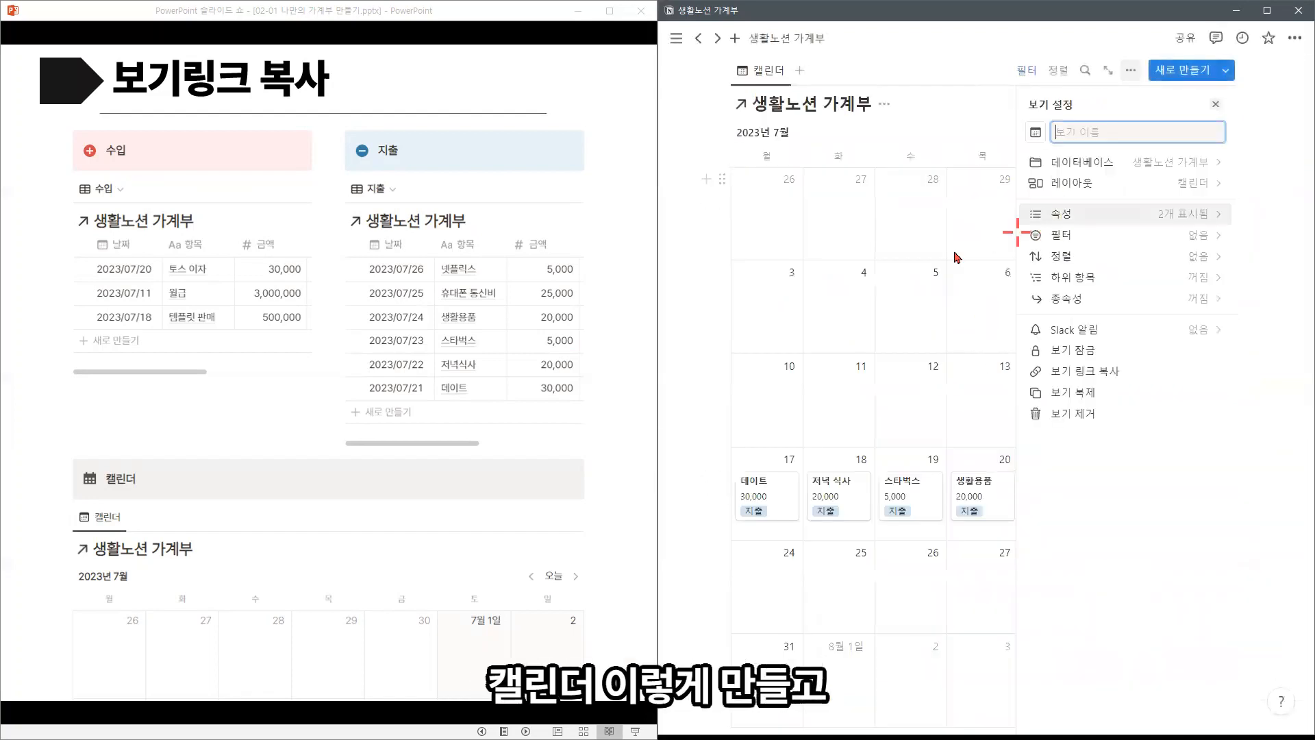
# Step: Paste the link under the 분석 callout as a linked database view, using the existing 보드 view
pyautogui.scroll(-5, 821, 301)
pyautogui.hotkey('ctrl', 'v')
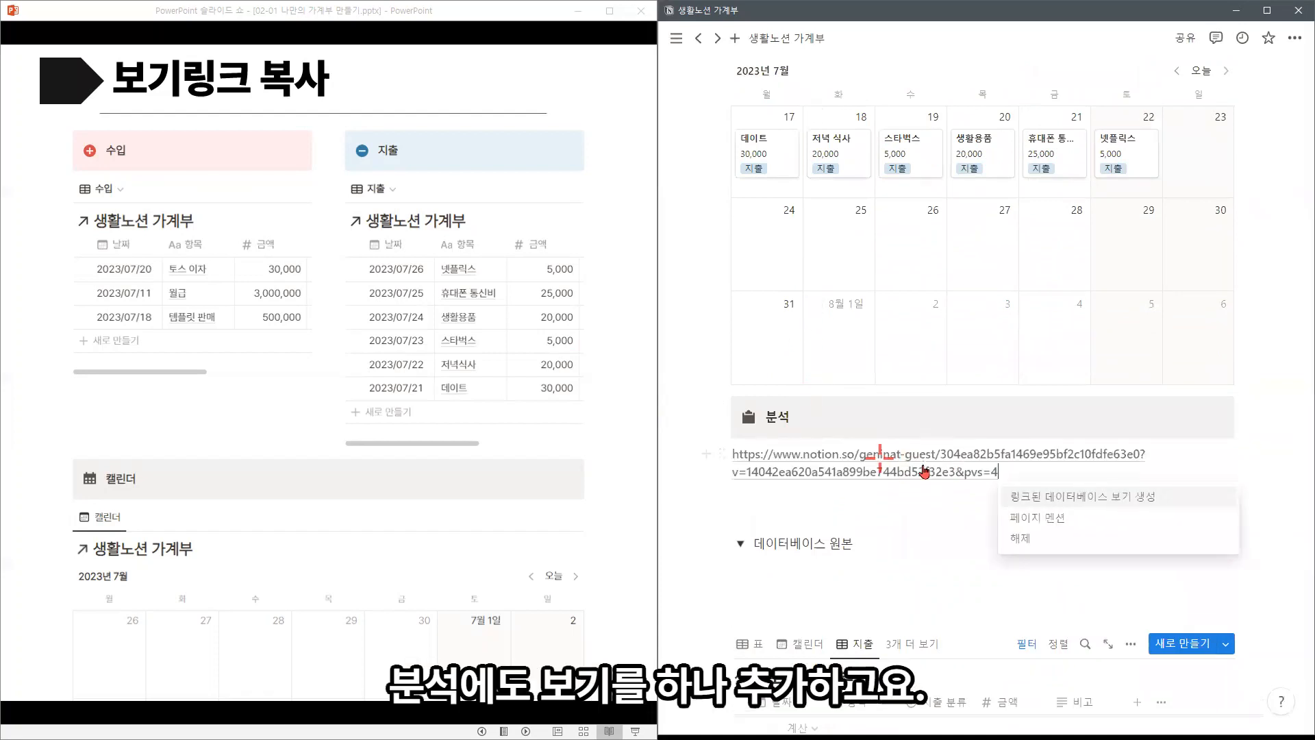
pyautogui.press('Return')
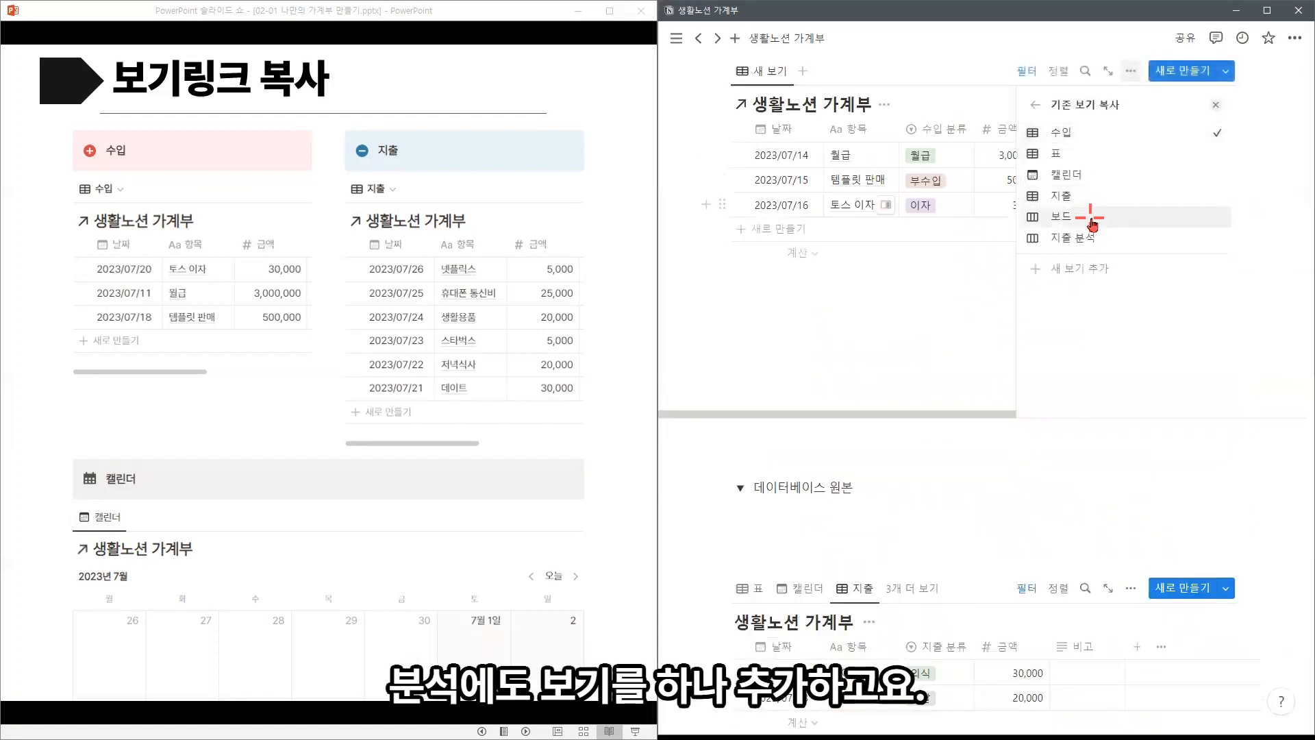
pyautogui.click(1091, 214)
pyautogui.scroll(2, 792, 241)
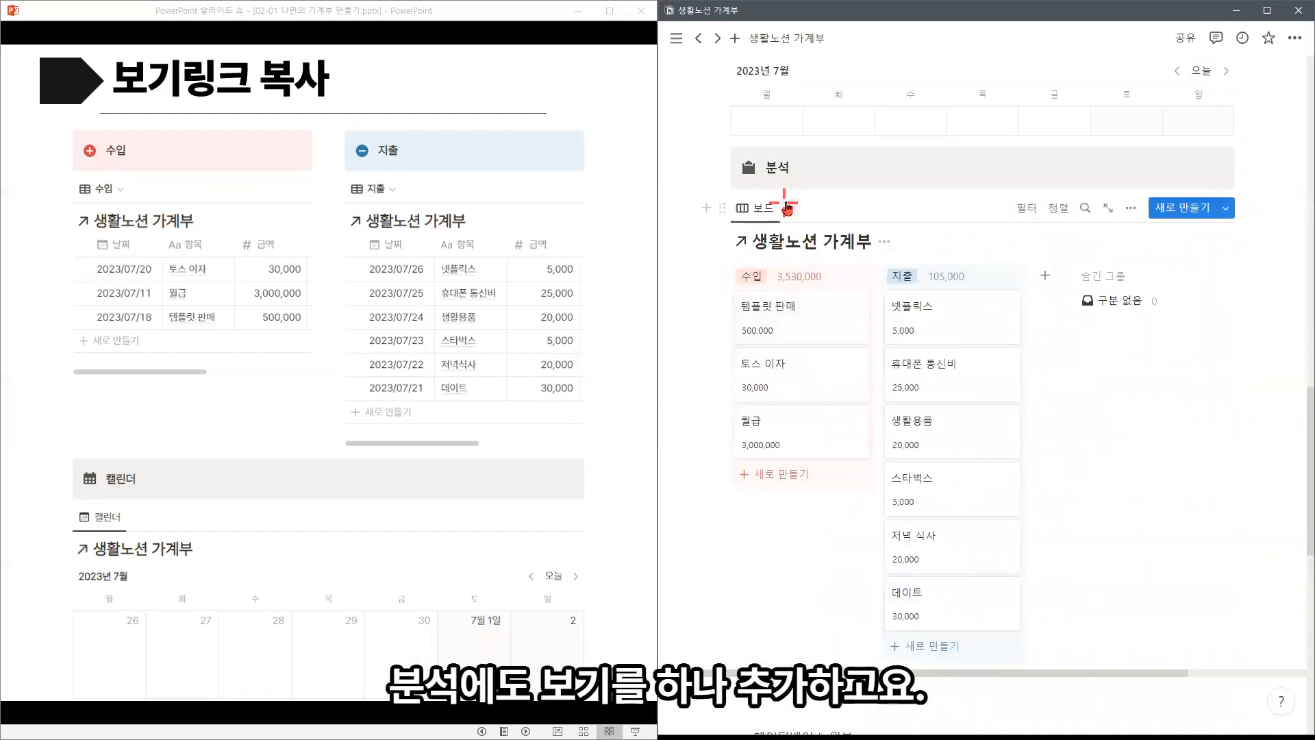
# Step: Add a second view to the linked database under 분석, copying the existing 지출 분석 view of 생활노션 가계부
pyautogui.click(351, 466)
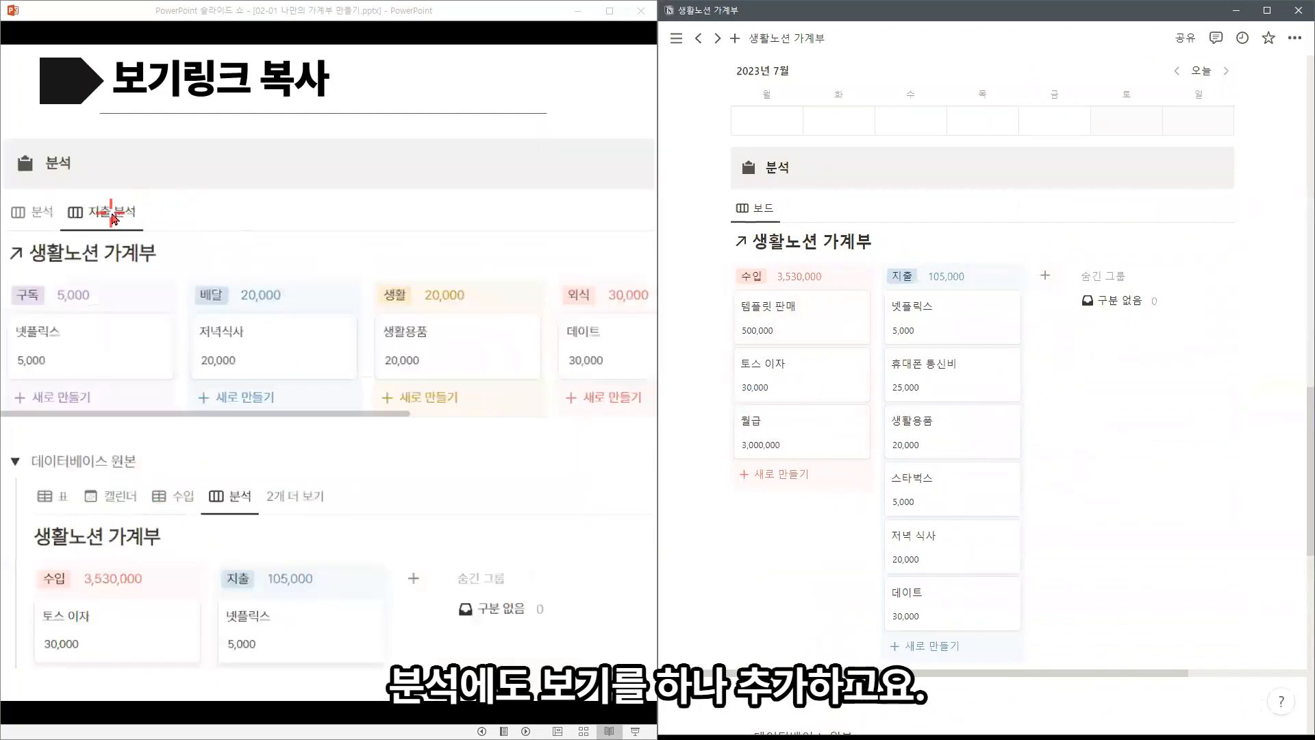
pyautogui.moveTo(791, 211)
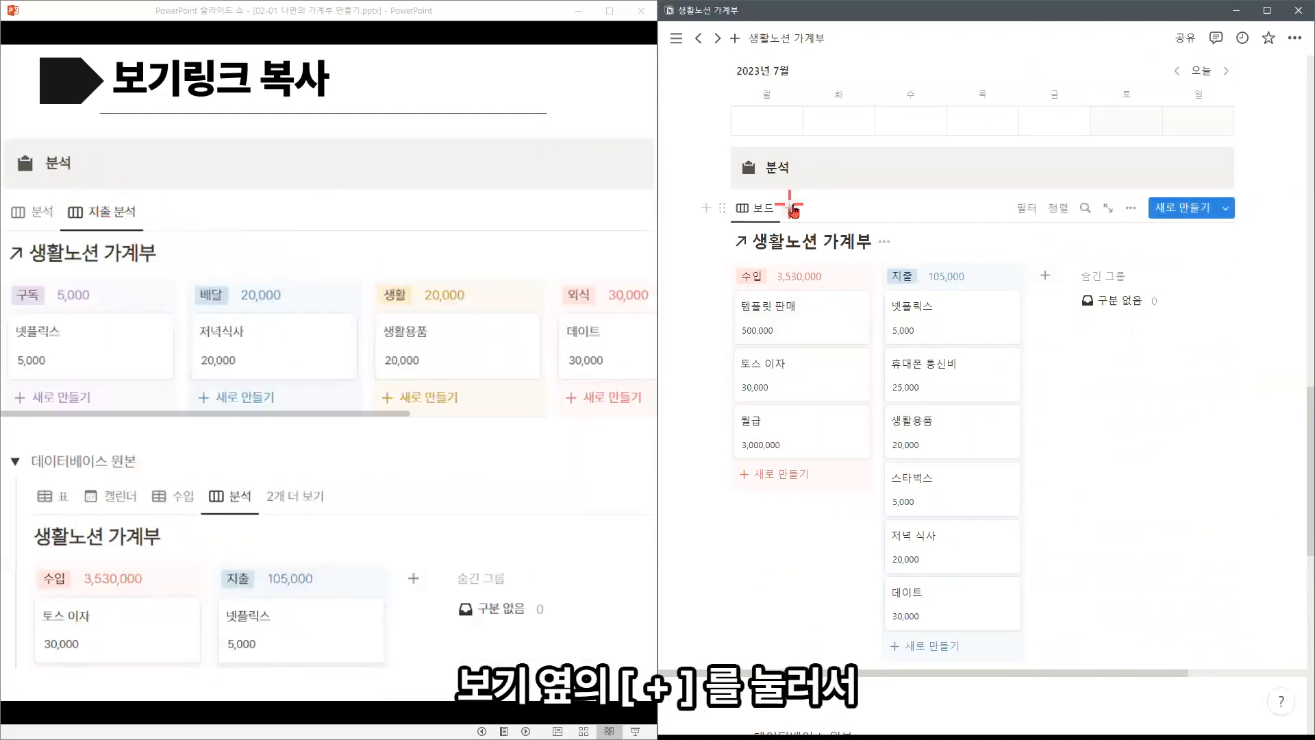
pyautogui.click(791, 207)
pyautogui.click(1135, 314)
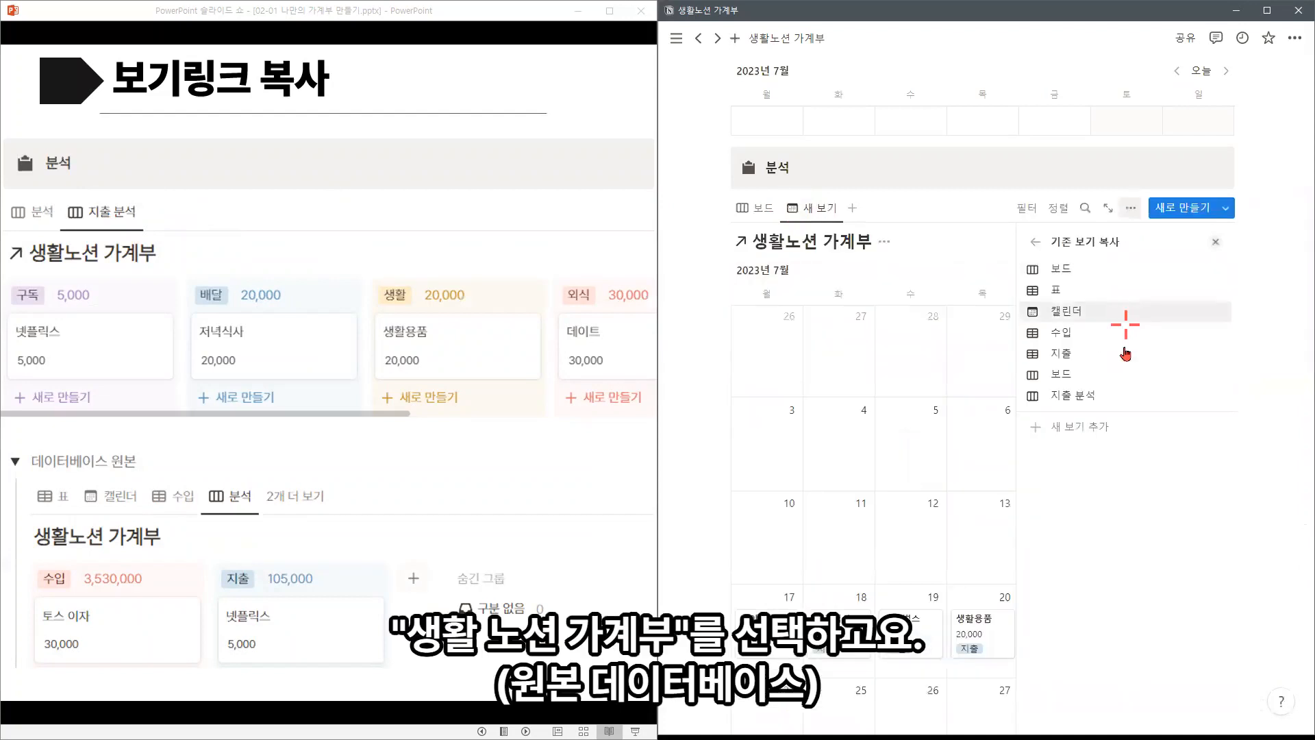
pyautogui.click(1109, 398)
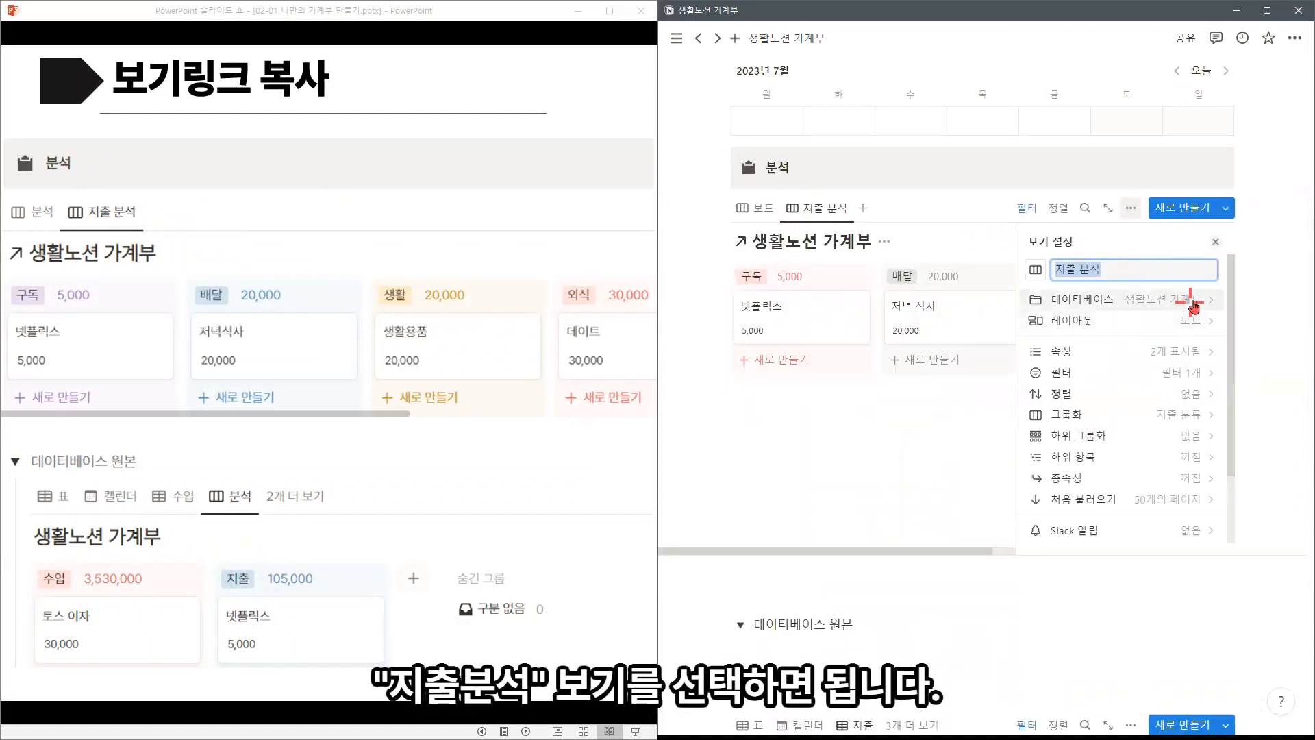
pyautogui.click(1216, 242)
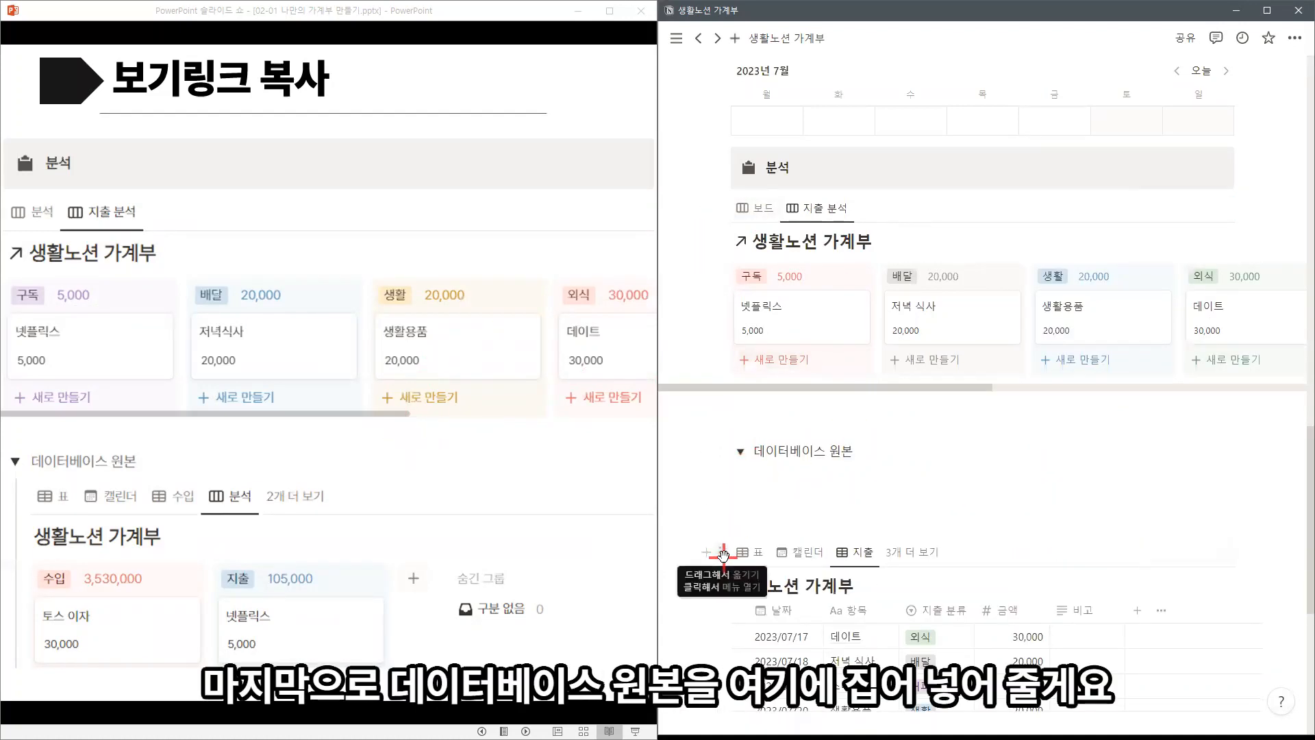
# Step: Move the original 생활노션 가계부 database into the 데이터베이스 원본 toggle and append 지우지마세요 to the toggle title as inline code
pyautogui.moveTo(723, 552); pyautogui.dragTo(800, 464)
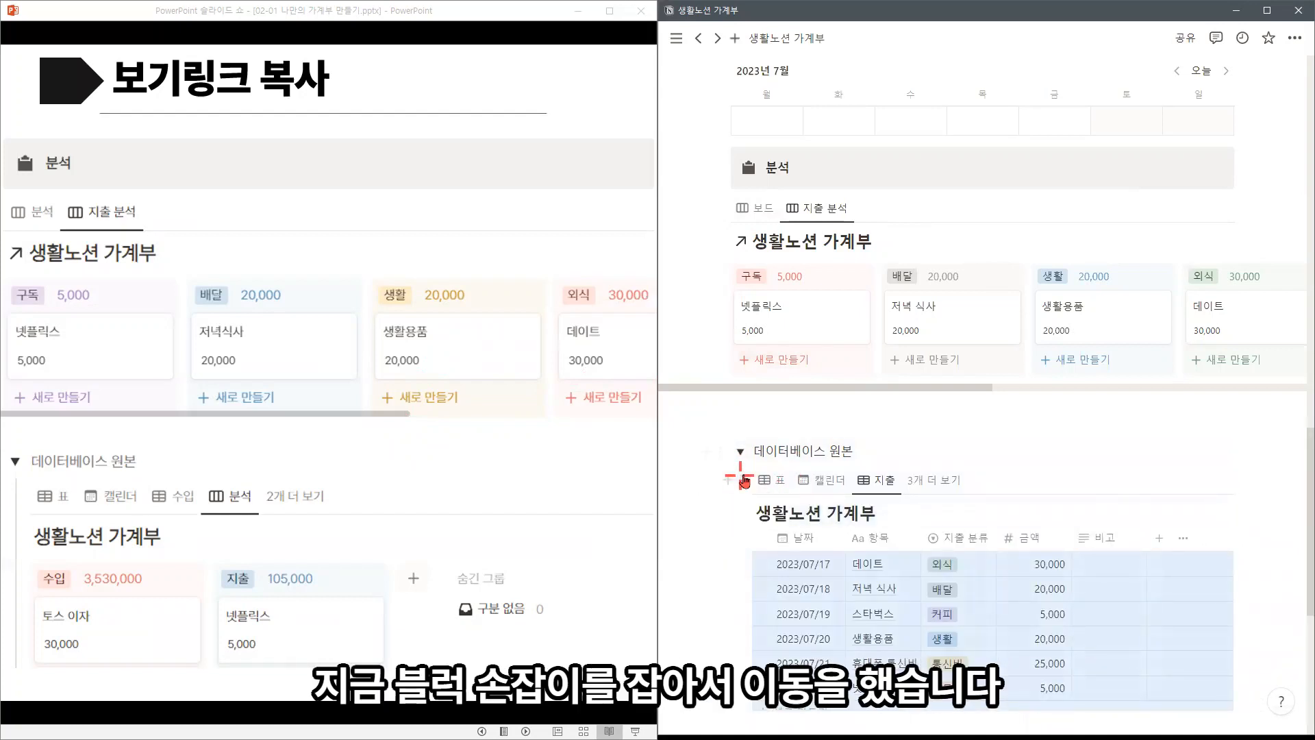
pyautogui.scroll(-1, 822, 438)
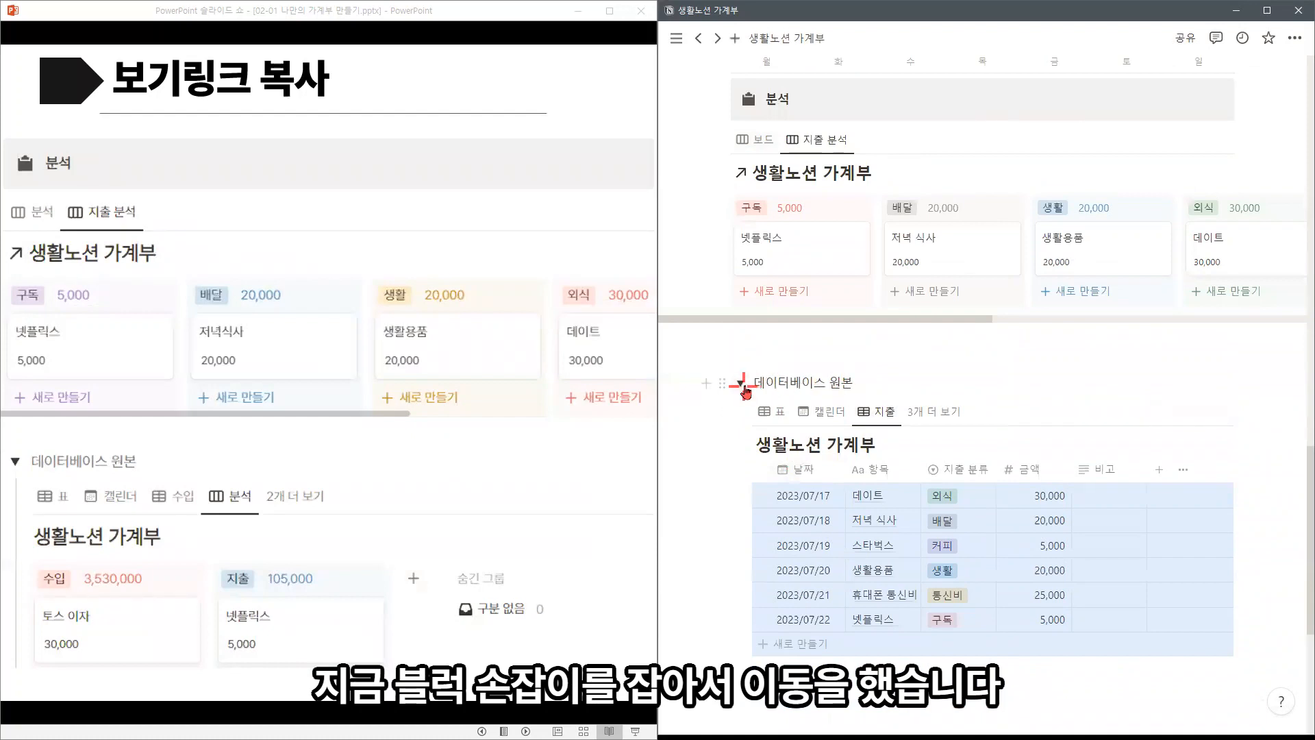
pyautogui.click(875, 382)
pyautogui.write('지우지마세요')
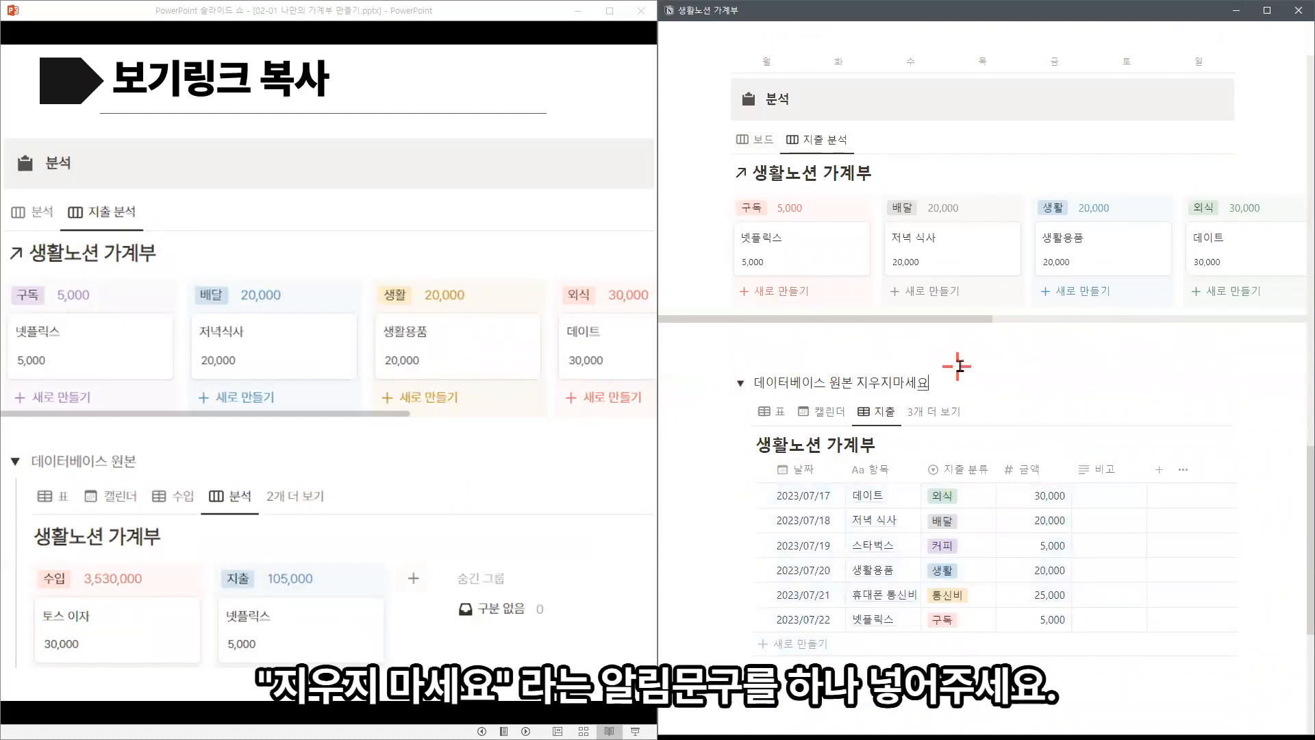
pyautogui.hotkey('ctrl', 'shift', 'Left')
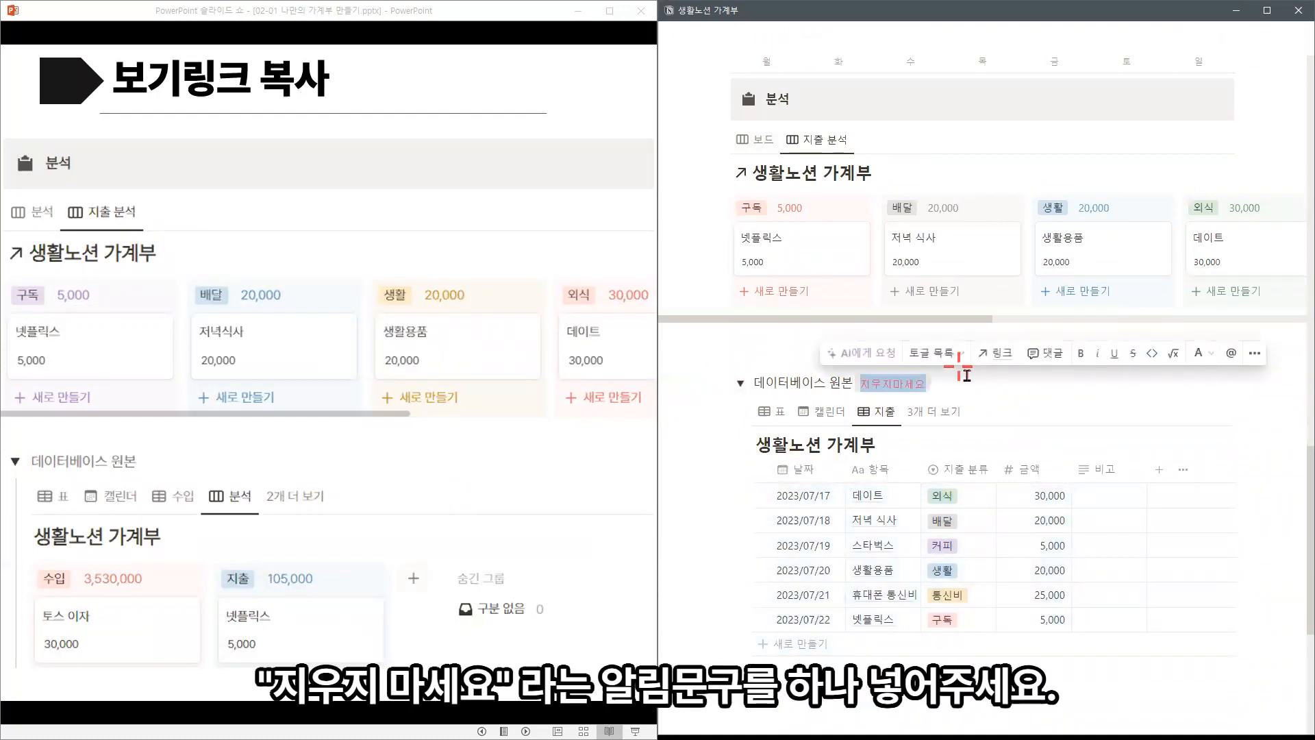
pyautogui.hotkey('ctrl', 'e')
pyautogui.click(962, 385)
pyautogui.scroll(2, 957, 394)
pyautogui.scroll(1, 956, 384)
pyautogui.scroll(-2, 713, 459)
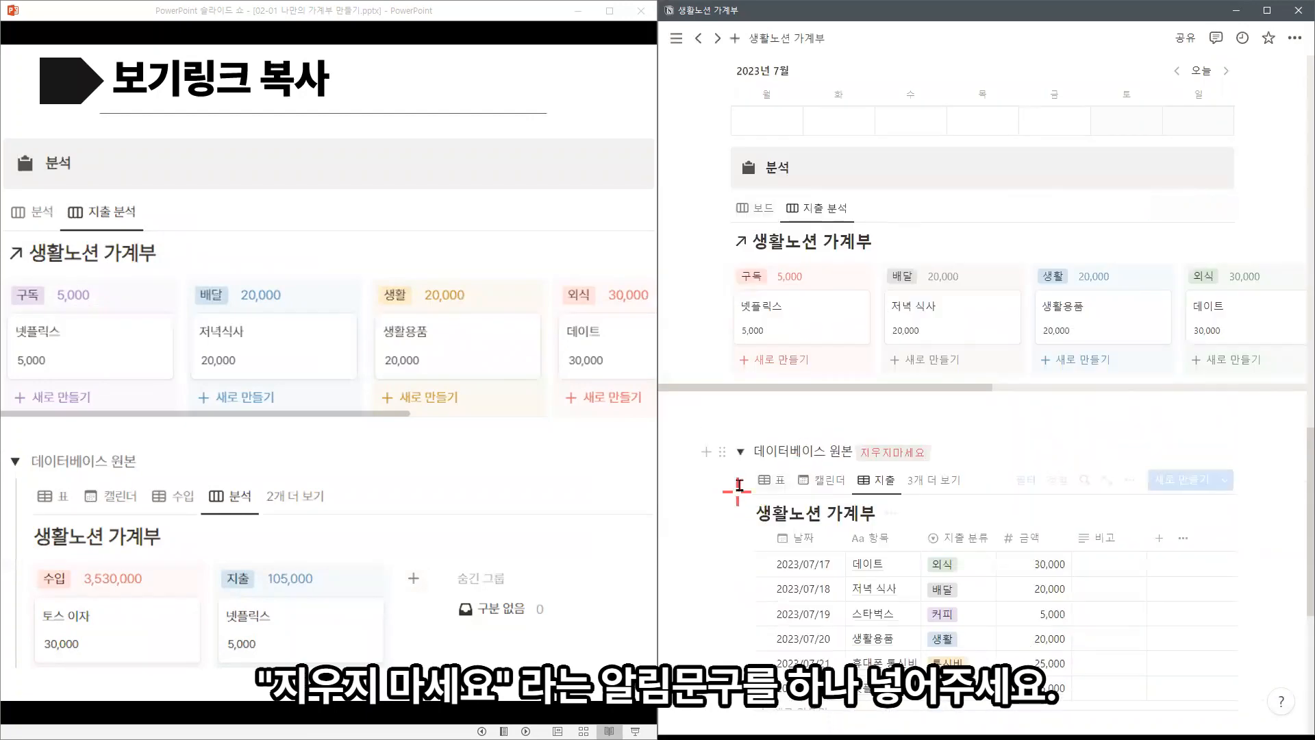
# Step: Hide the database titles of the linked views under the 수입, 지출 and 캘린더 callouts
pyautogui.click(492, 432)
pyautogui.scroll(15, 856, 411)
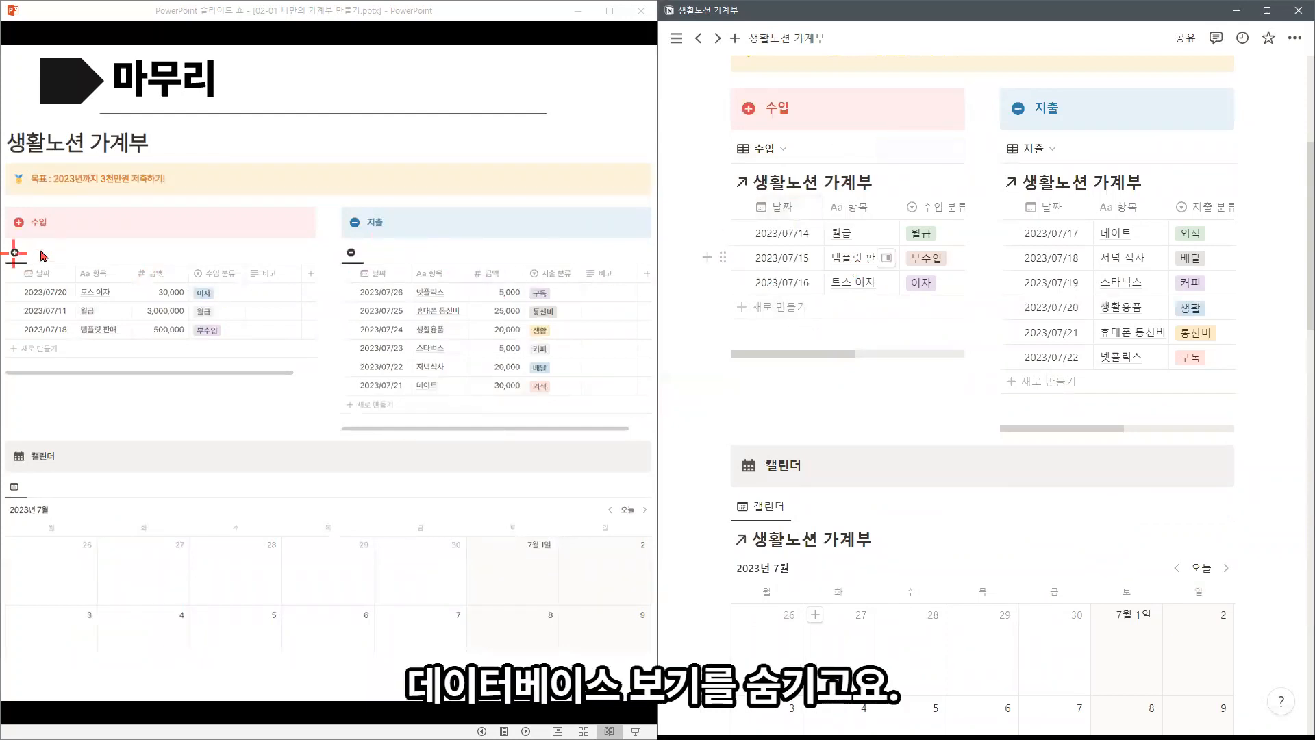
pyautogui.click(884, 181)
pyautogui.click(911, 261)
pyautogui.click(1154, 182)
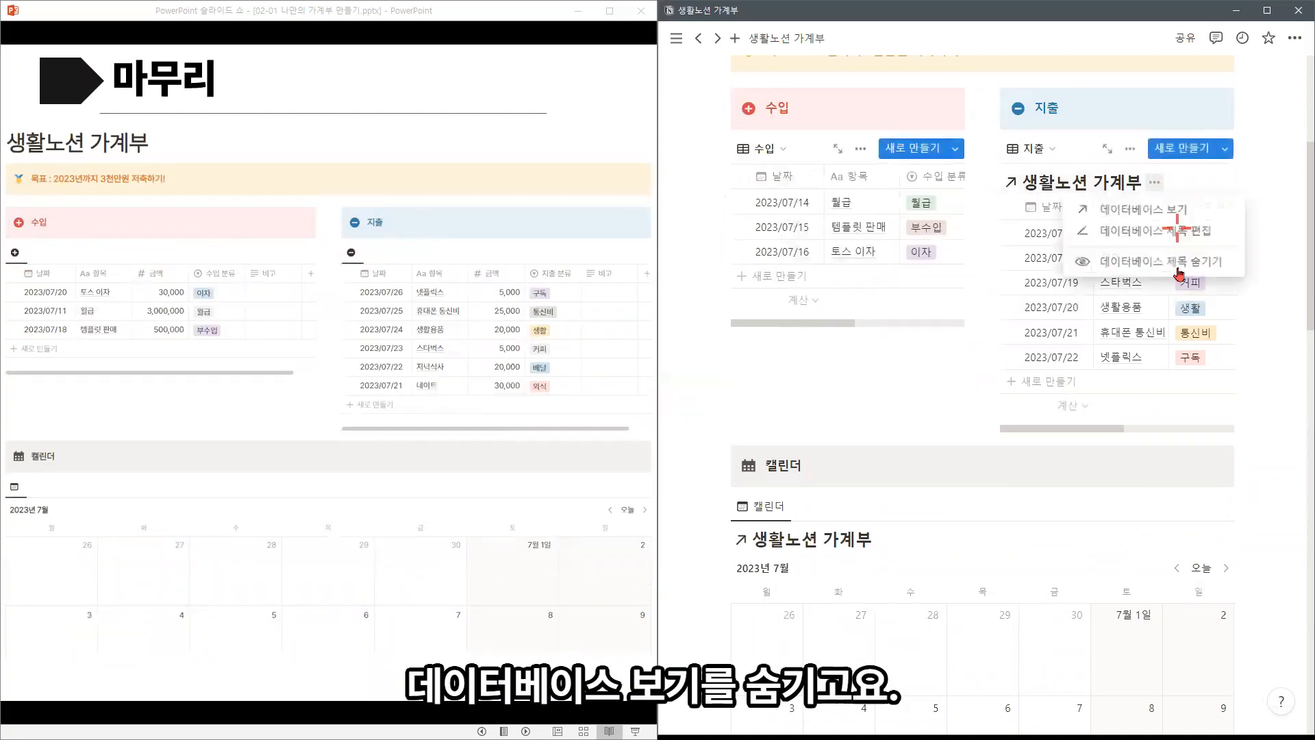
pyautogui.click(1179, 274)
pyautogui.click(885, 508)
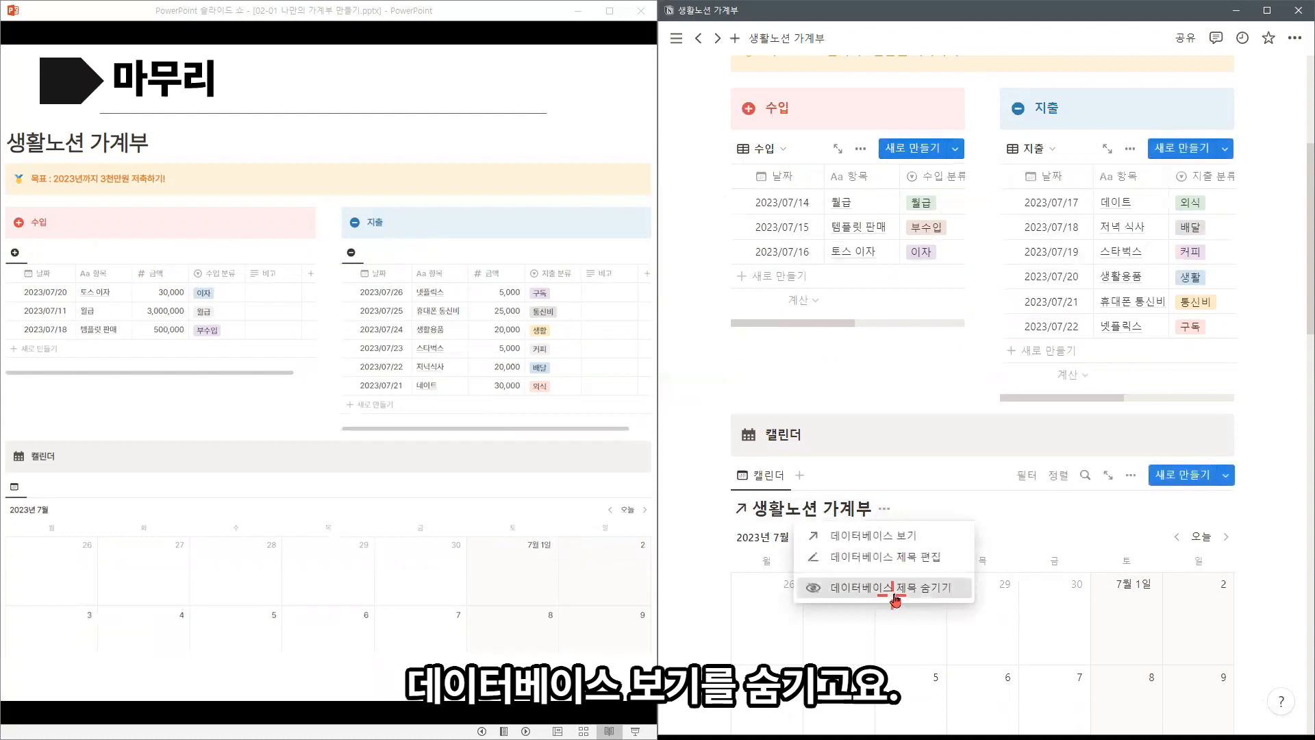
pyautogui.click(895, 588)
# Step: Hide the database title in both the 지출 분석 and 보드 views under the 분석 callout
pyautogui.scroll(-10, 877, 520)
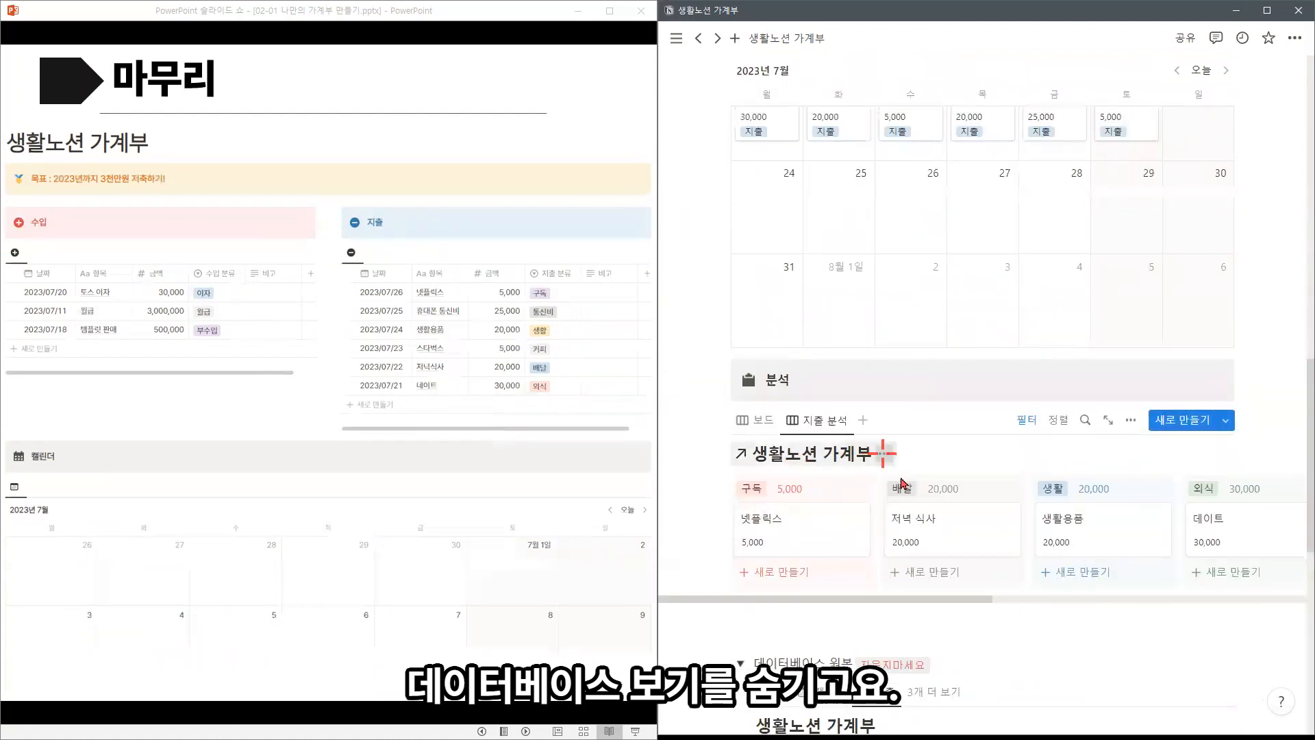
pyautogui.click(884, 453)
pyautogui.click(916, 543)
pyautogui.click(754, 420)
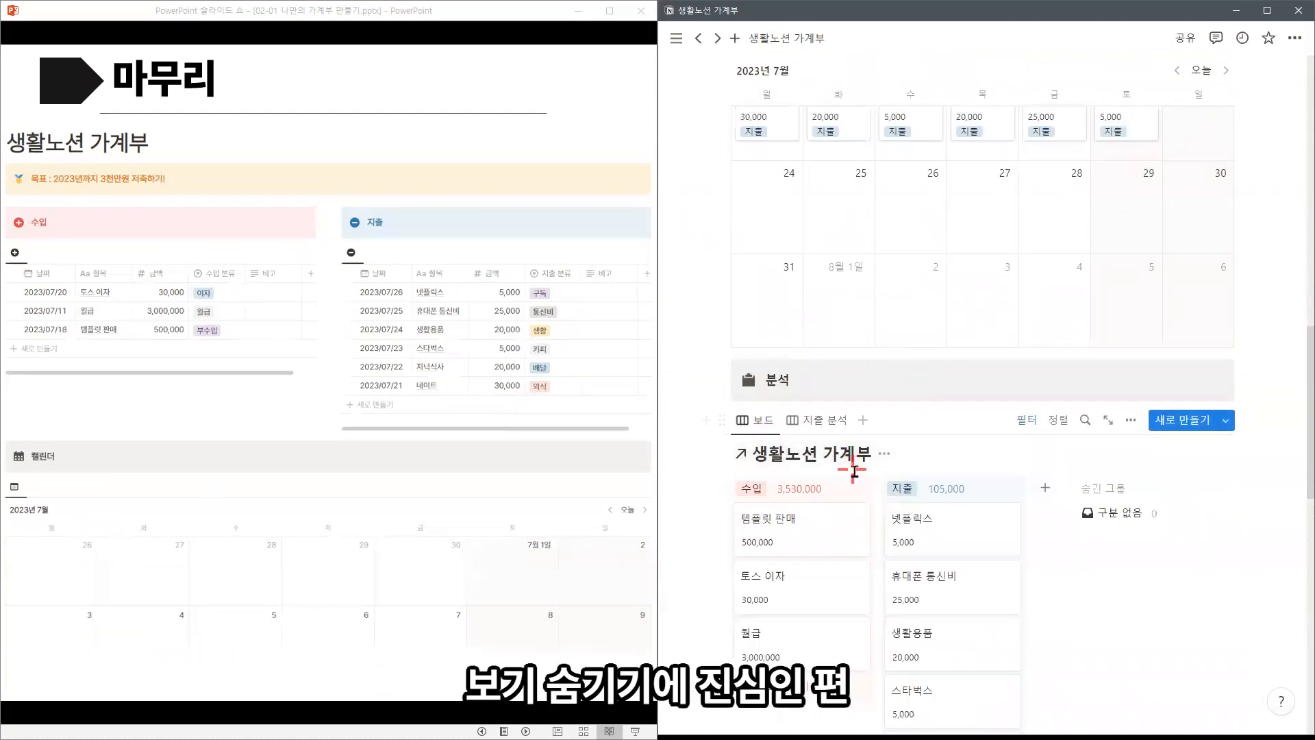
pyautogui.click(885, 455)
pyautogui.click(914, 541)
# Step: Clear the name of the linked 수입 view and set its icon to plus circle
pyautogui.scroll(15, 861, 373)
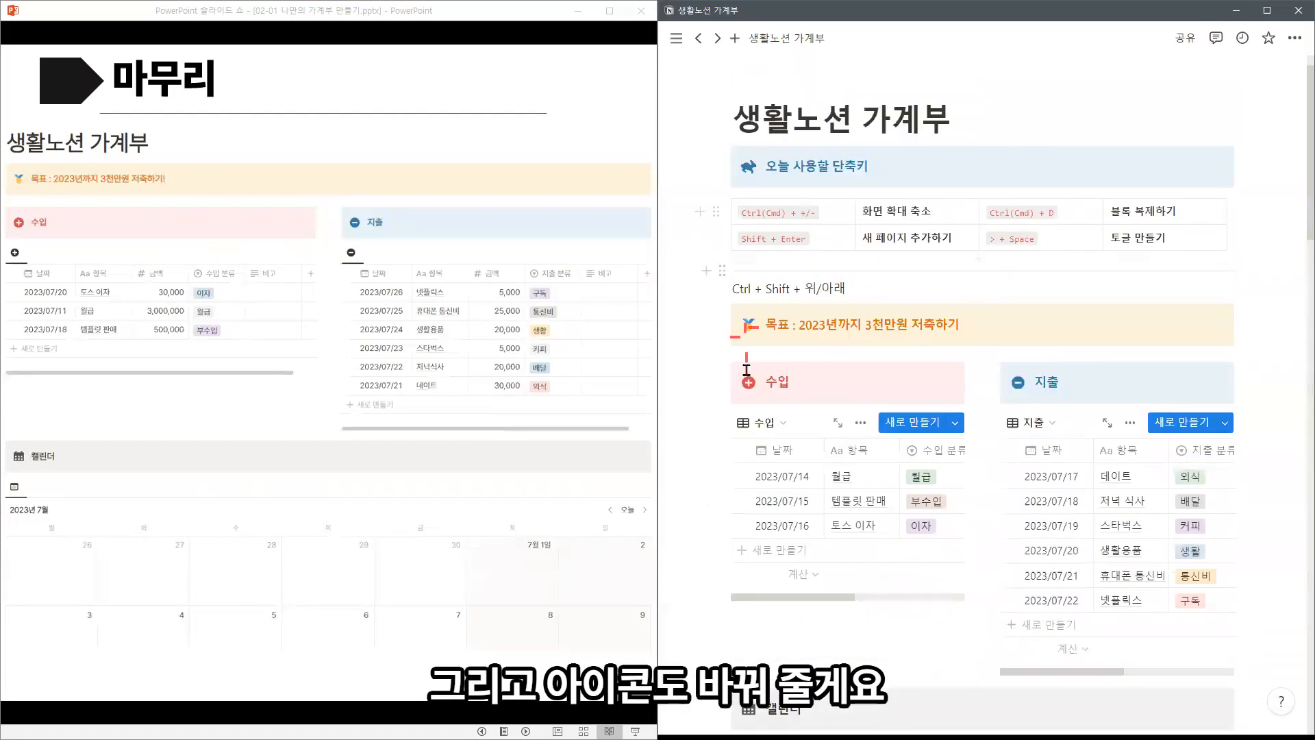
pyautogui.click(754, 427)
pyautogui.click(745, 483)
pyautogui.click(765, 424)
pyautogui.click(862, 475)
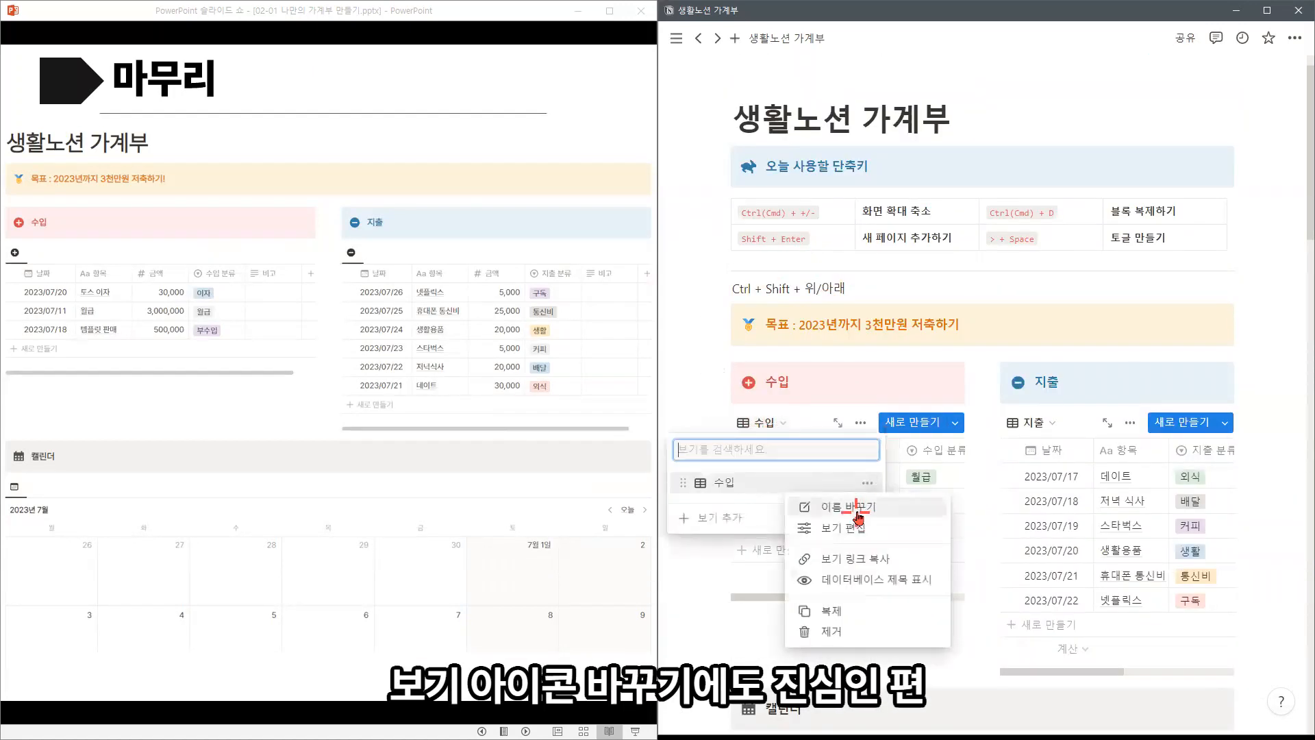
pyautogui.click(815, 508)
pyautogui.press('BackSpace')
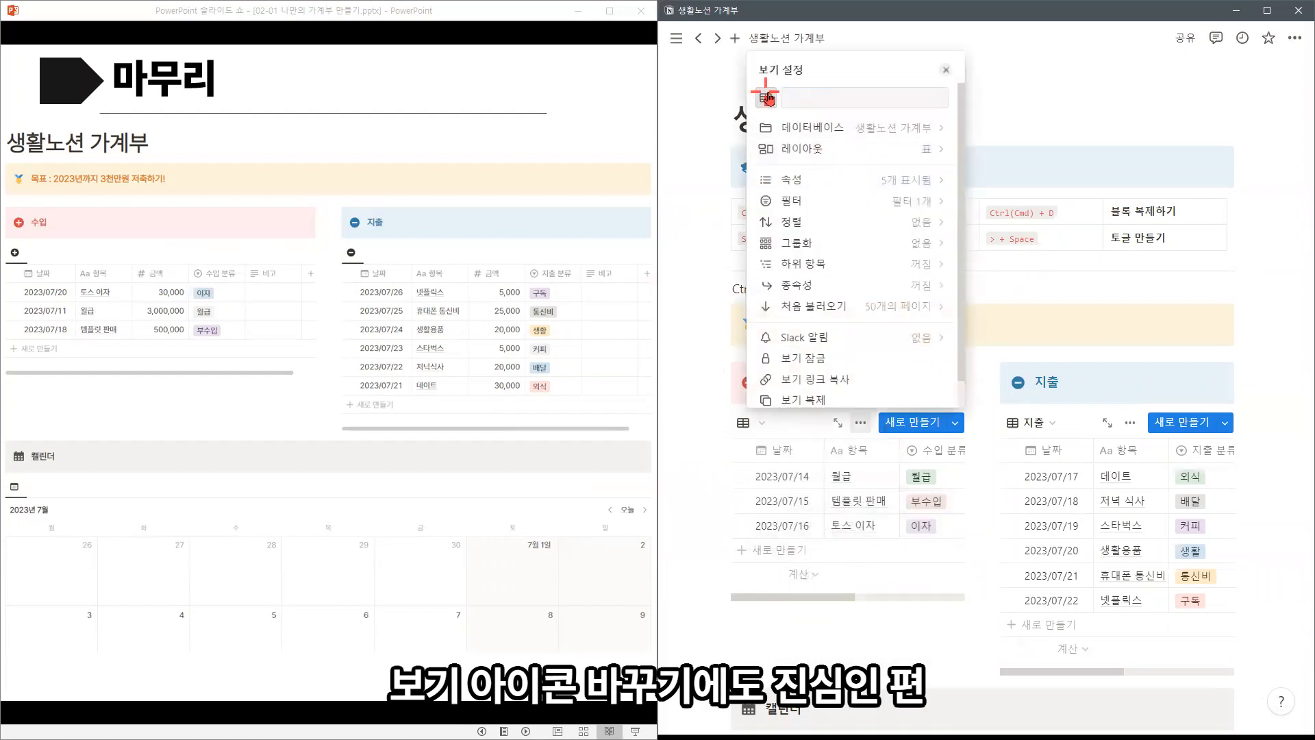
pyautogui.click(766, 97)
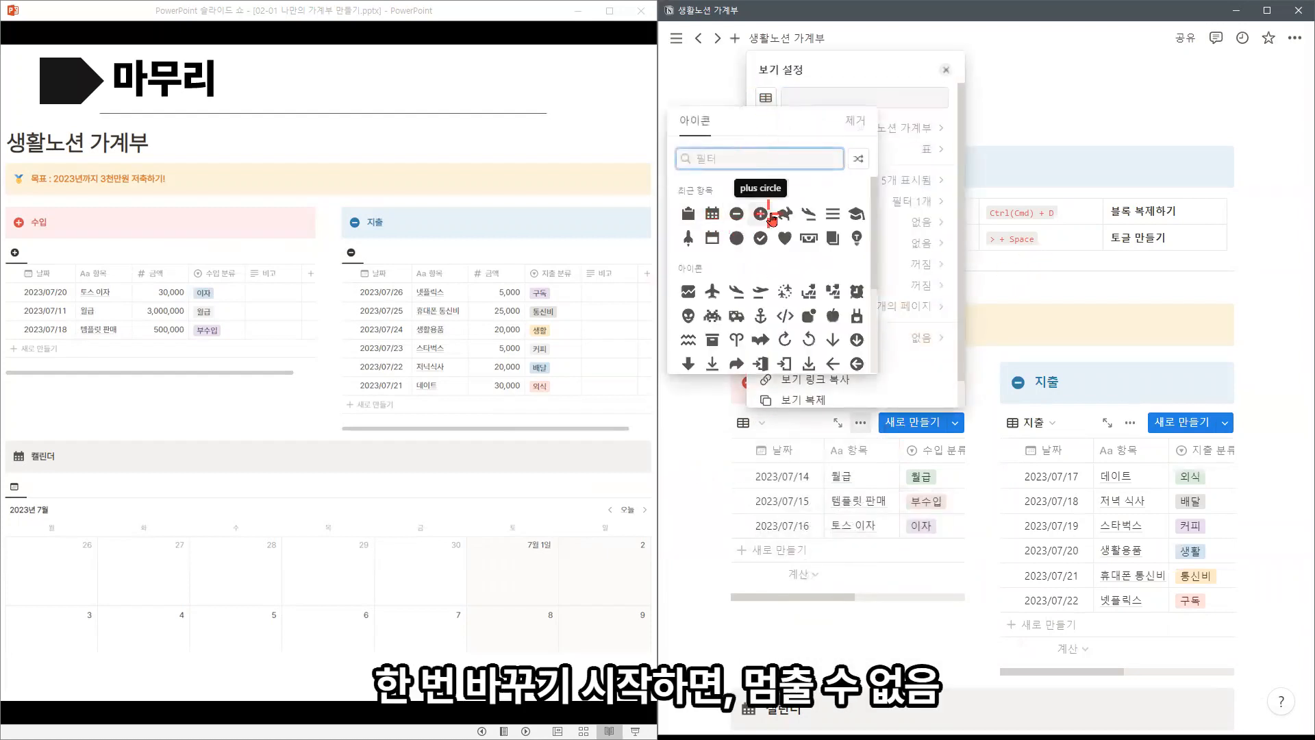
pyautogui.click(761, 214)
pyautogui.click(1057, 405)
# Step: Clear the name of the linked 지출 view and set its icon to minus circle
pyautogui.click(1050, 423)
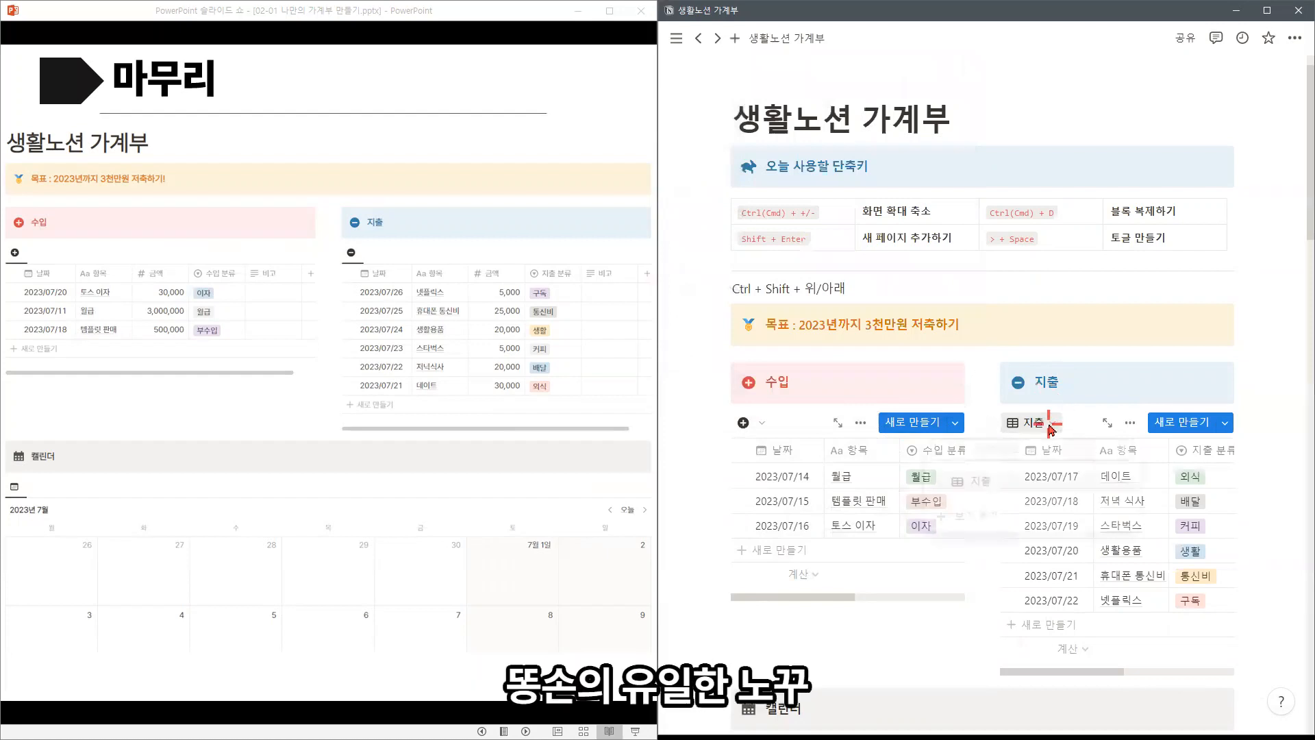
pyautogui.click(1131, 487)
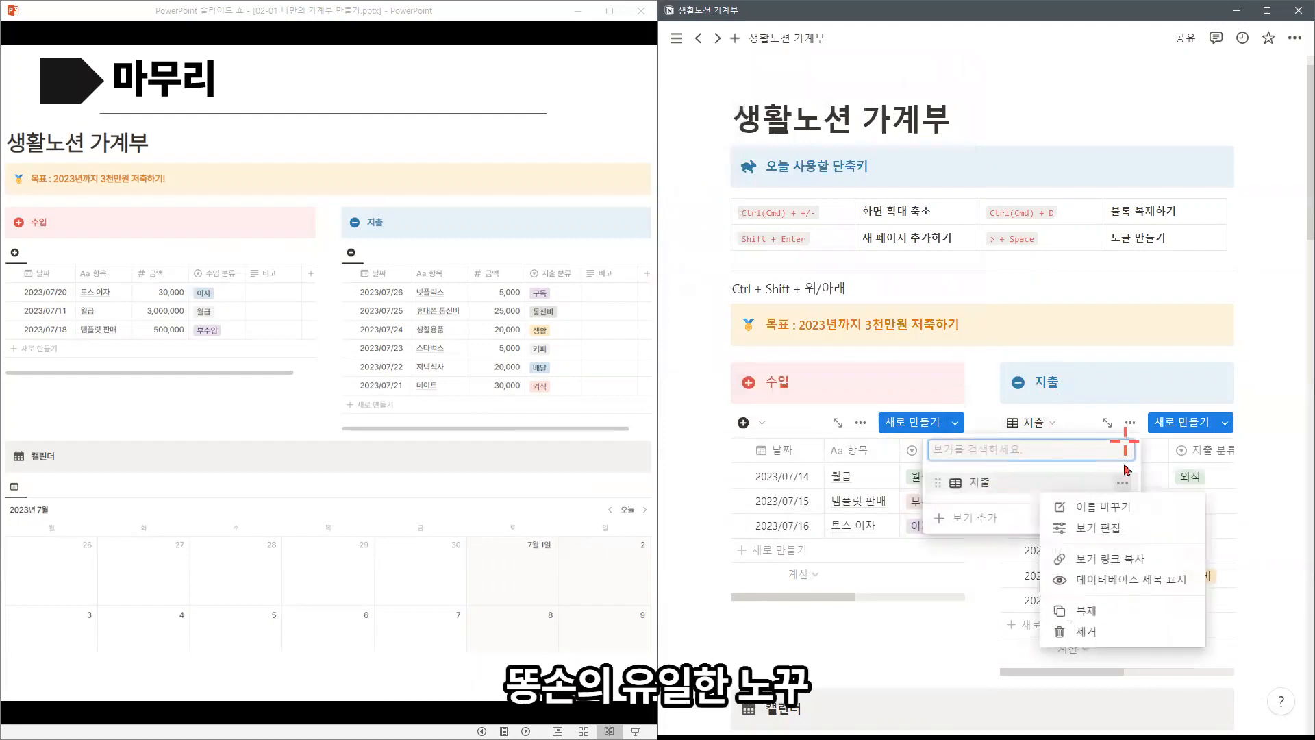
pyautogui.click(1063, 507)
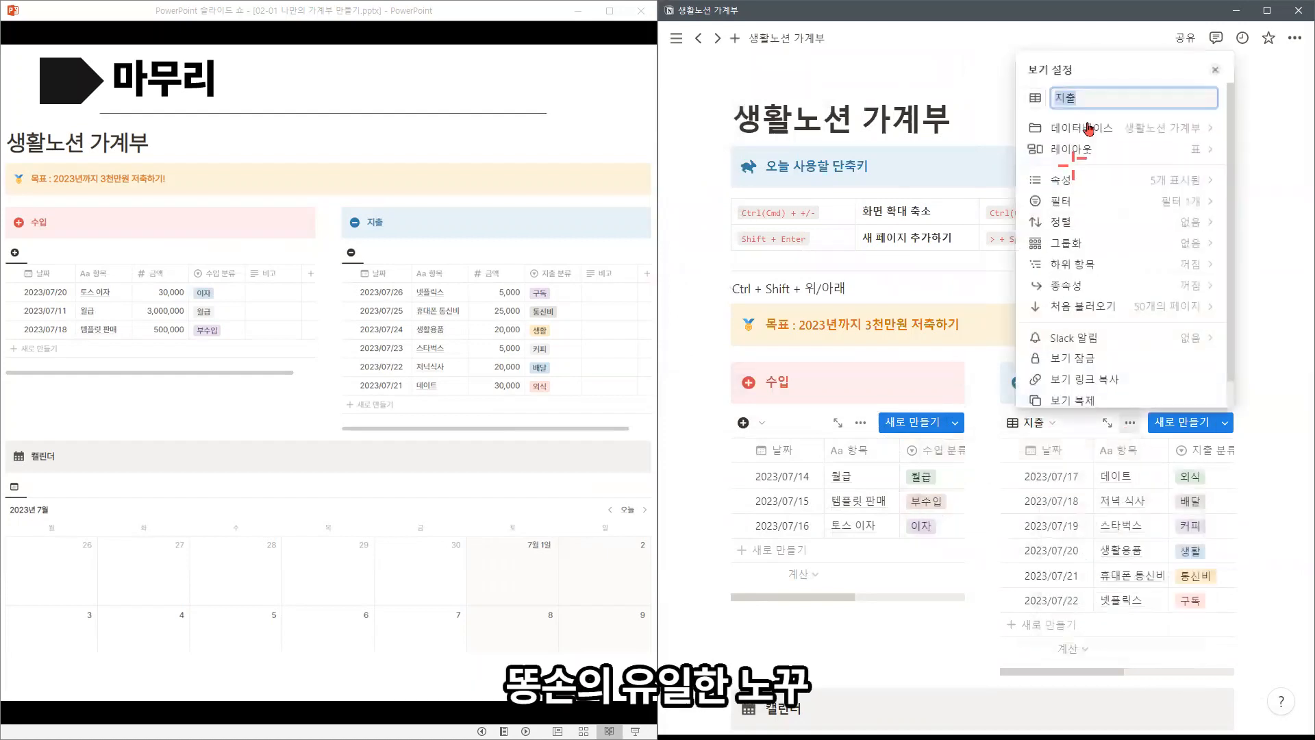
pyautogui.click(1035, 97)
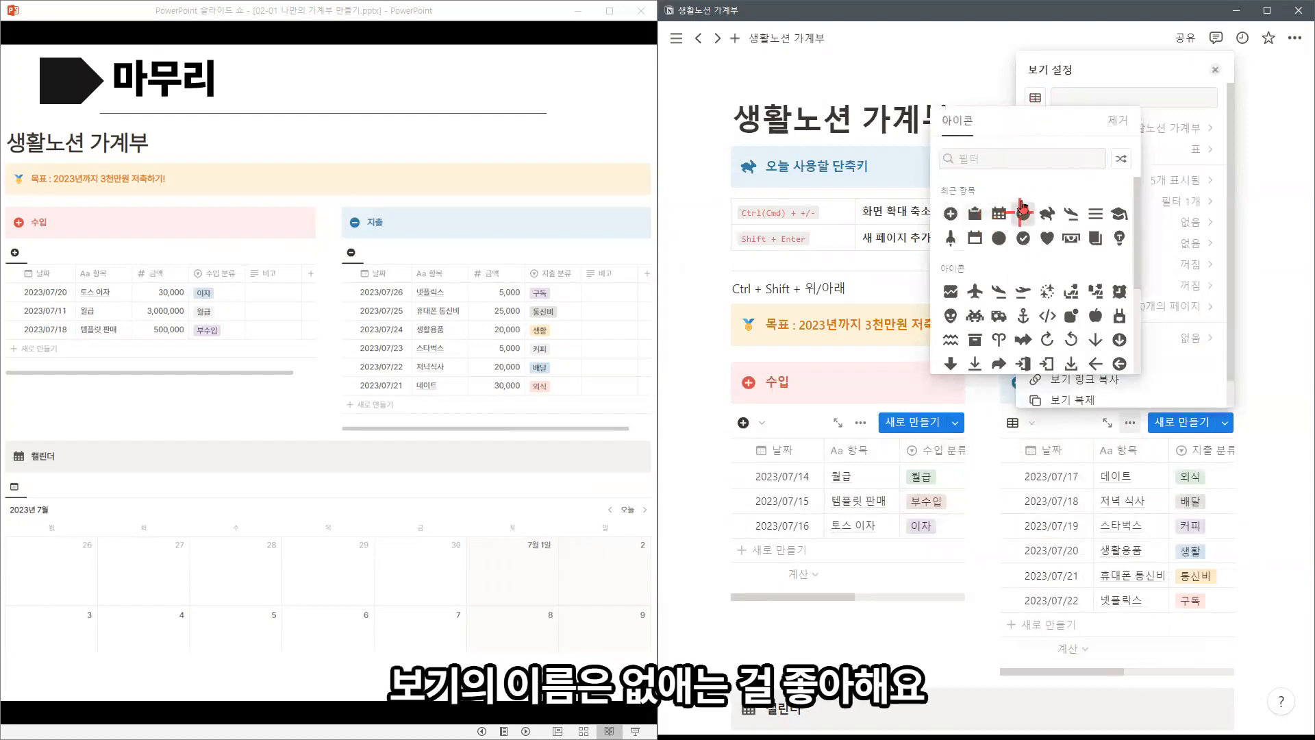
pyautogui.click(1020, 216)
pyautogui.click(1266, 137)
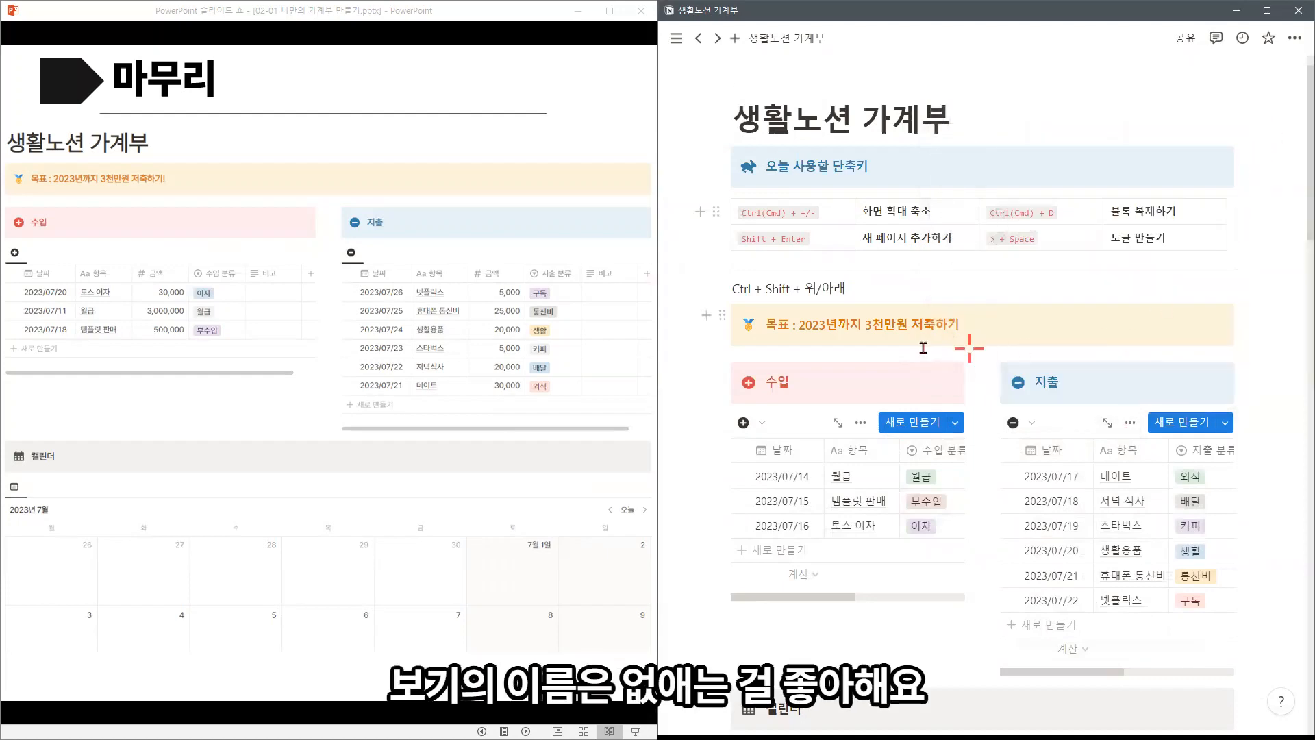
# Step: Replace the name of the linked 캘린더 view under the 캘린더 callout with a blank space
pyautogui.scroll(-5, 850, 411)
pyautogui.scroll(-1, 870, 354)
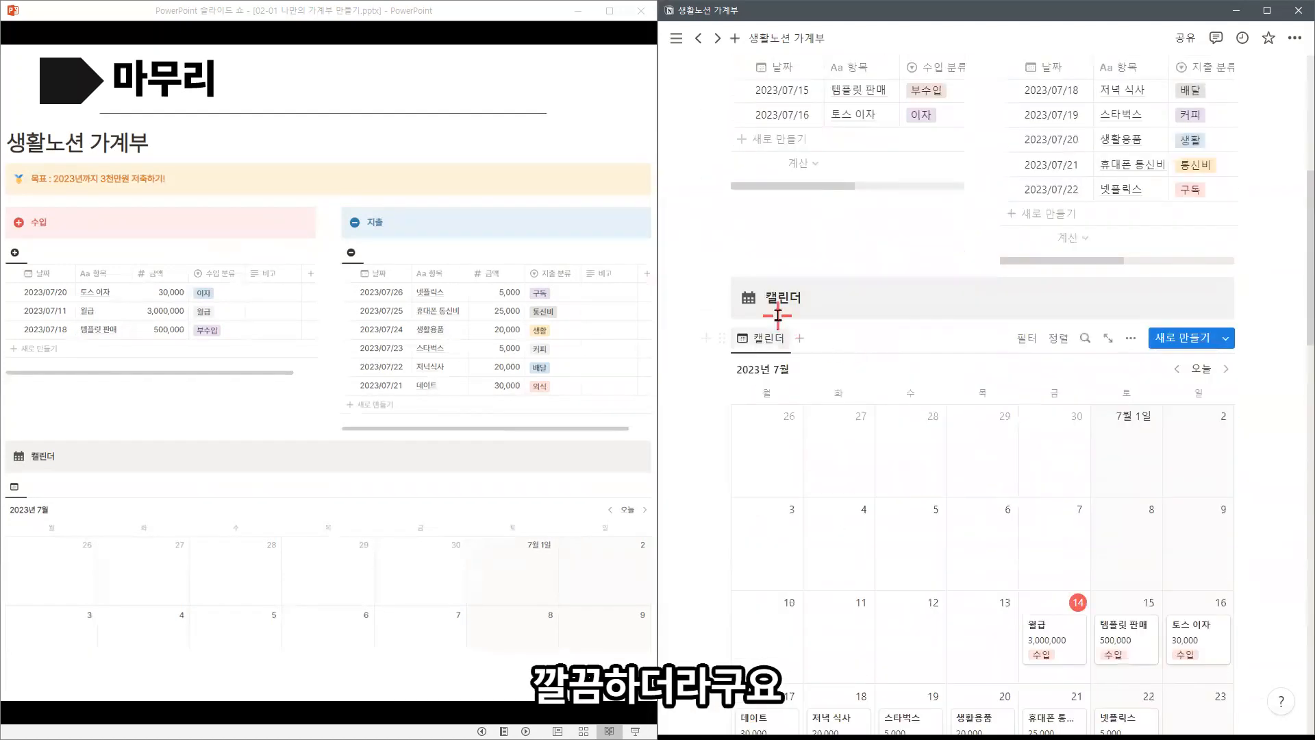
pyautogui.click(770, 338)
pyautogui.click(792, 368)
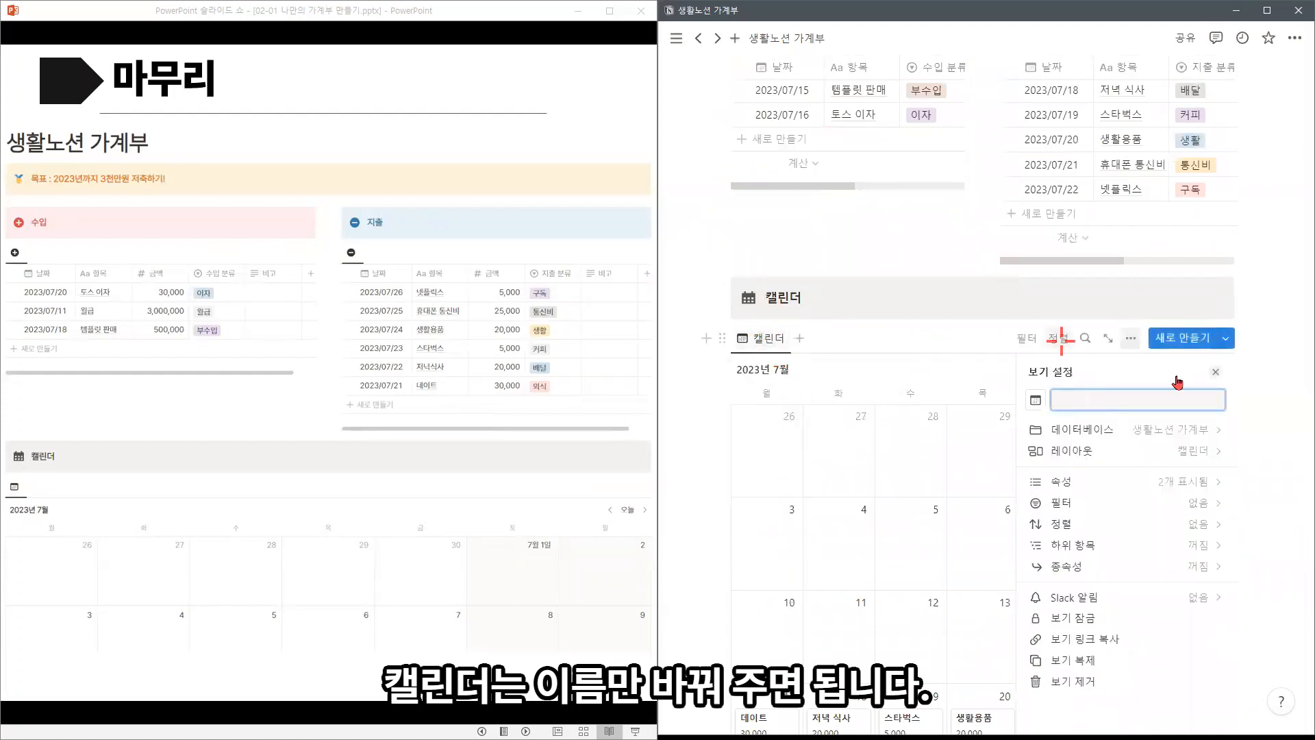
pyautogui.click(1247, 334)
# Step: Rename the linked 보드 view under the 분석 callout as 분석
pyautogui.scroll(-1, 1046, 372)
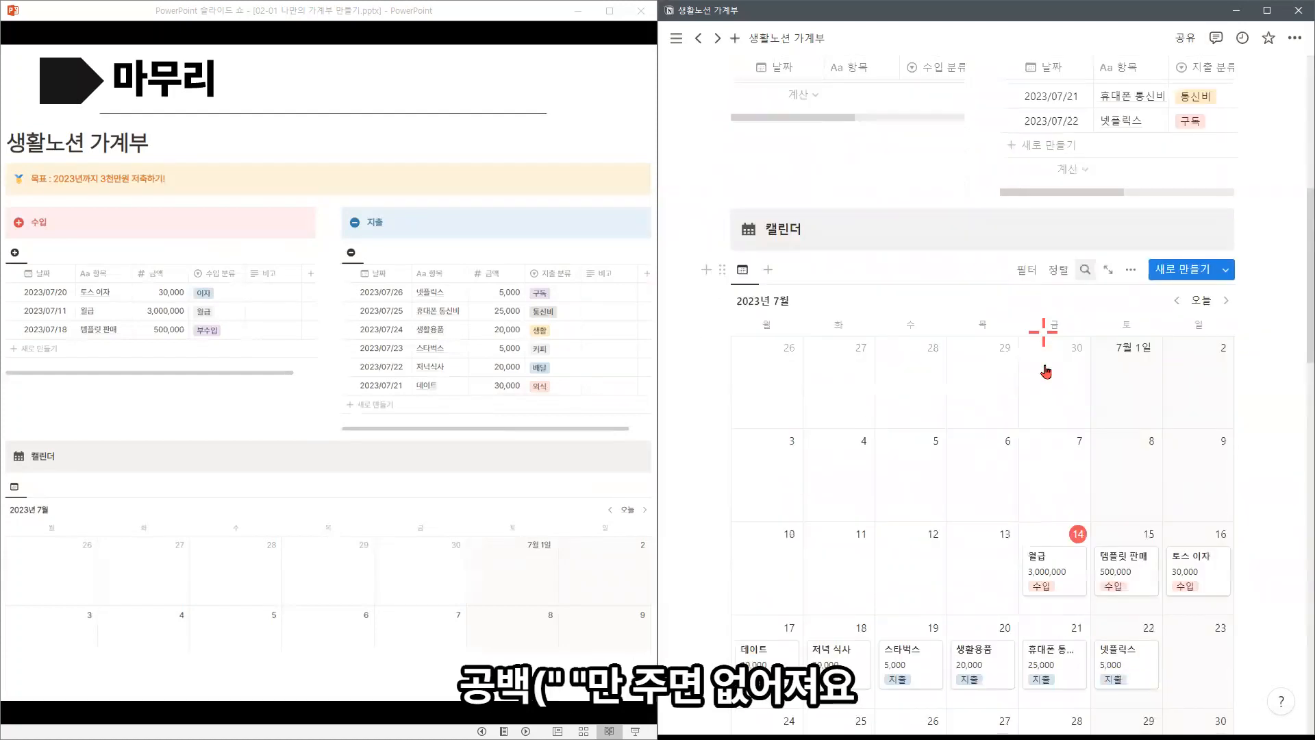
pyautogui.scroll(-10, 861, 352)
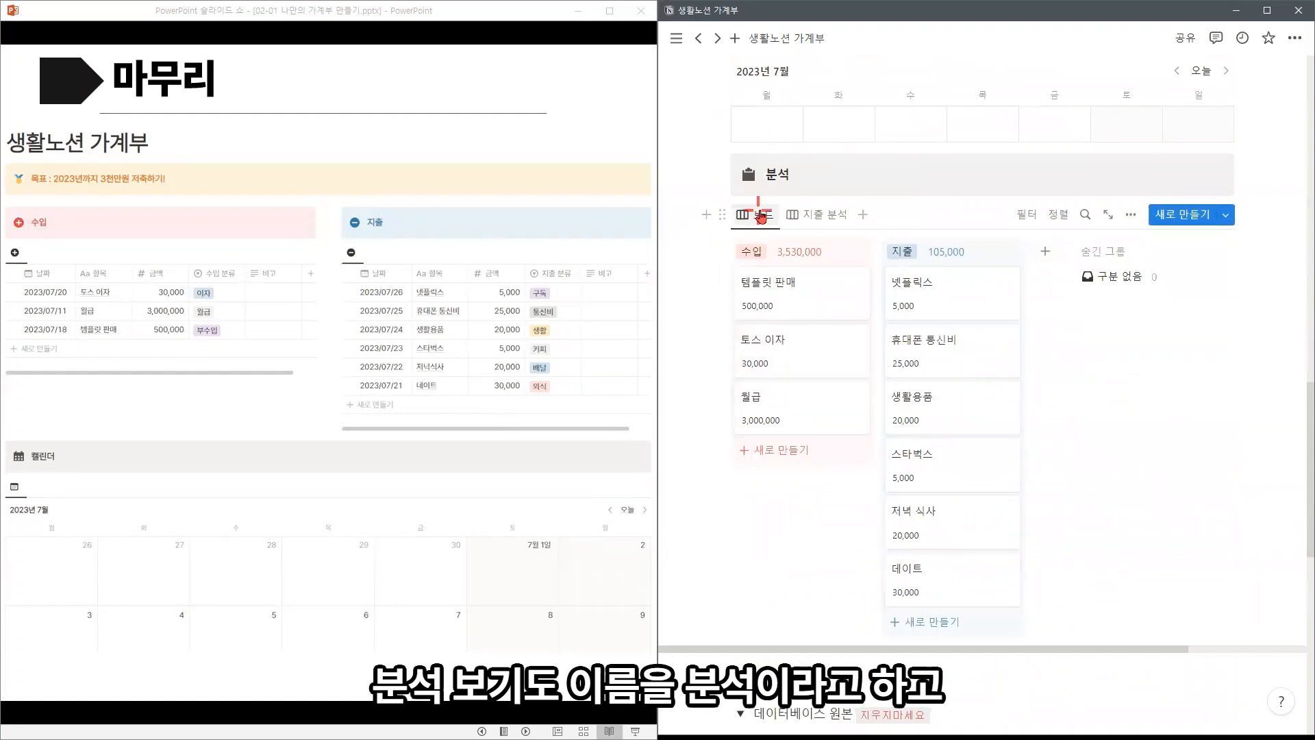
pyautogui.click(761, 216)
pyautogui.click(791, 246)
pyautogui.write('ㅂ')
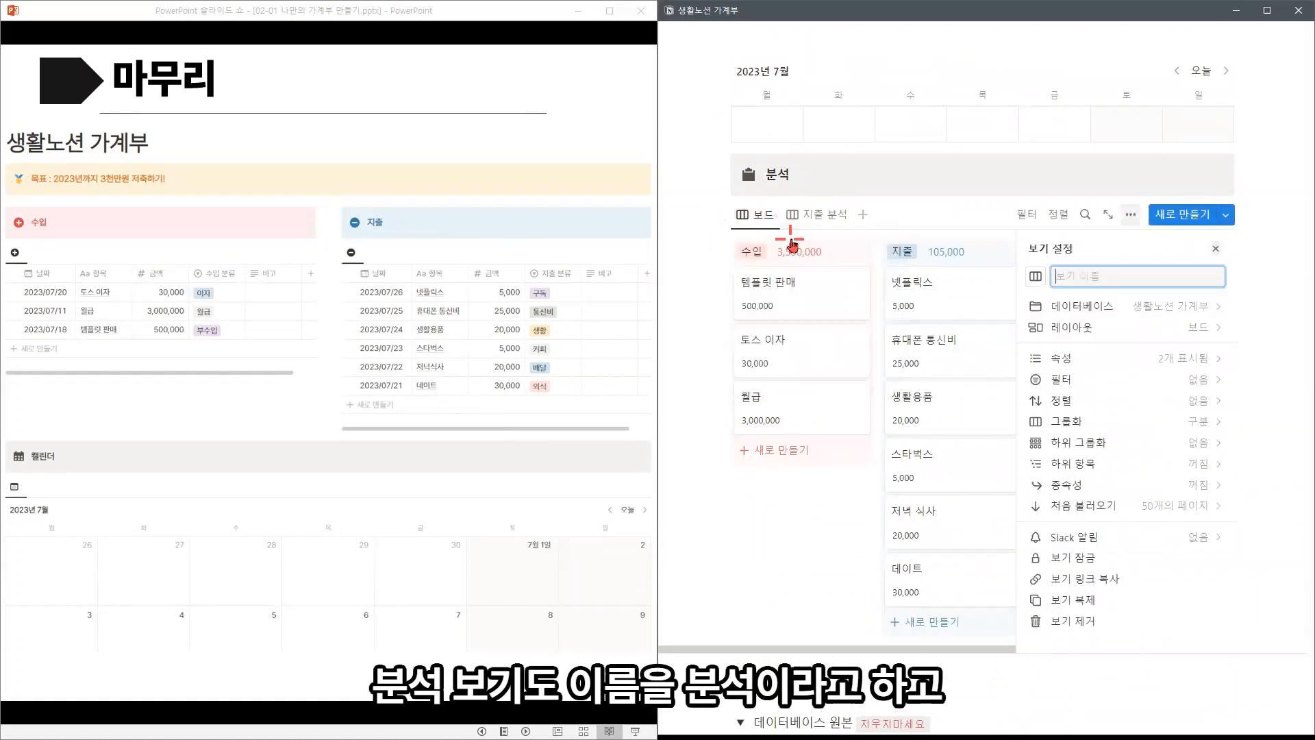
pyautogui.write('분석')
pyautogui.press('Escape')
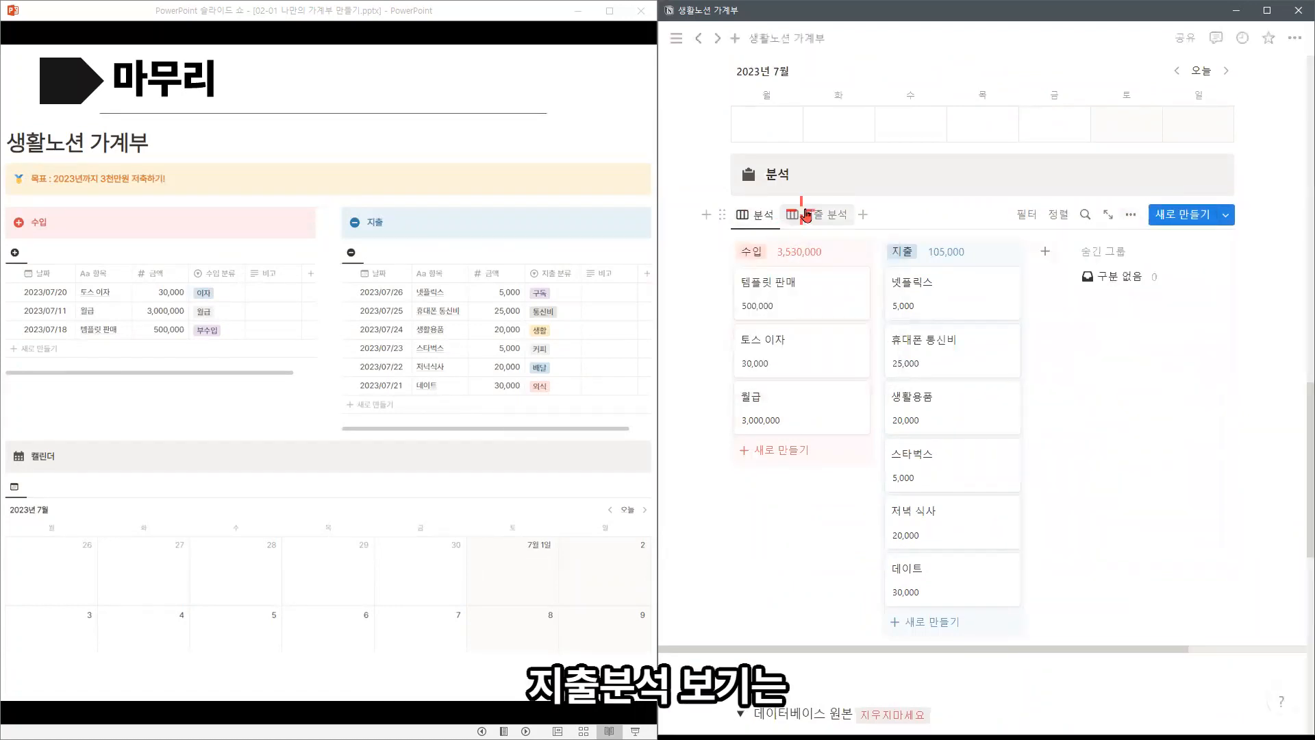
# Step: Set the icon of the 지출 분석 view under the 분석 callout to minus circle
pyautogui.click(822, 216)
pyautogui.click(827, 218)
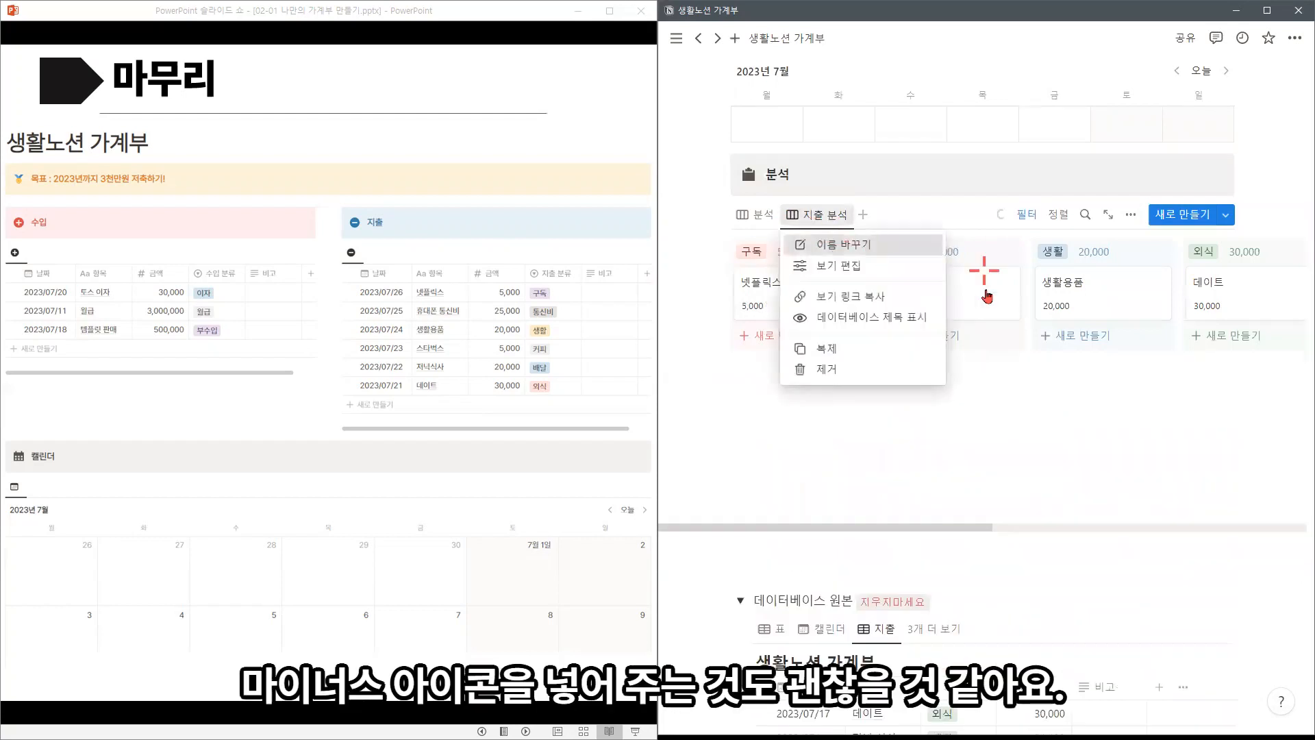
pyautogui.click(852, 262)
pyautogui.click(1036, 276)
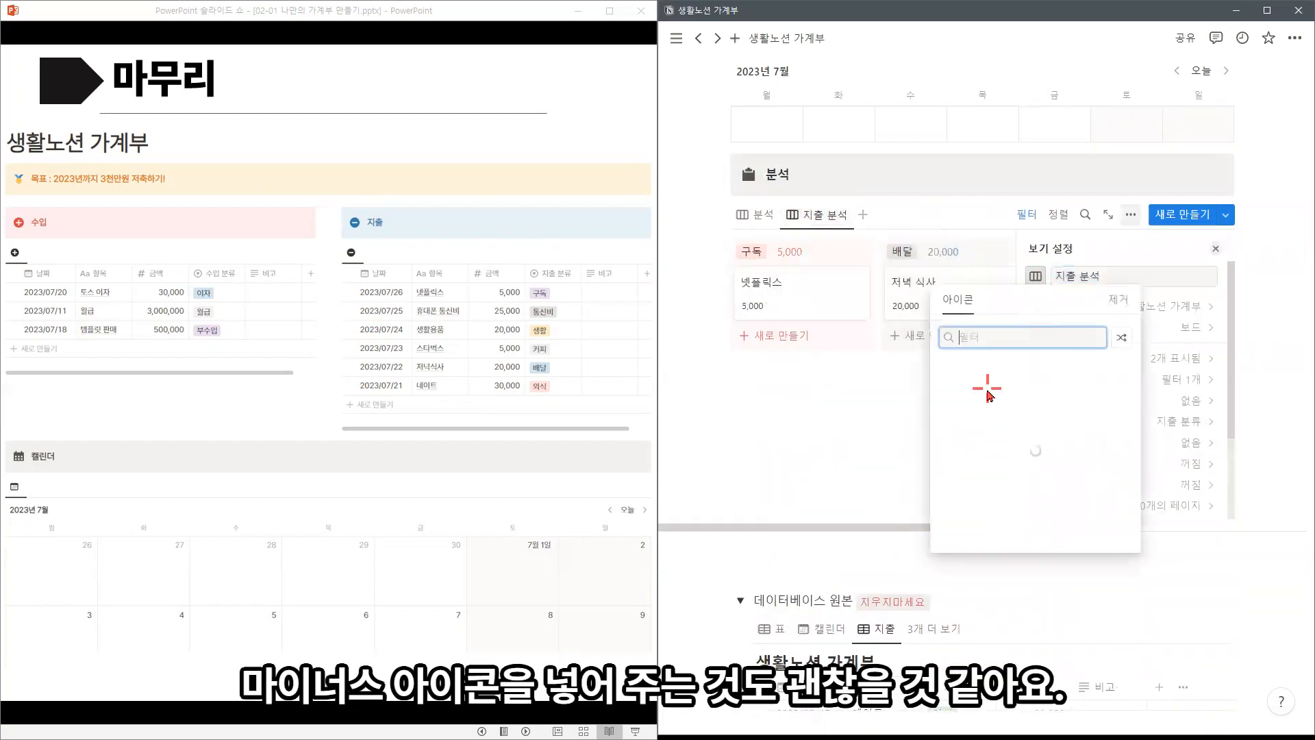
pyautogui.click(957, 385)
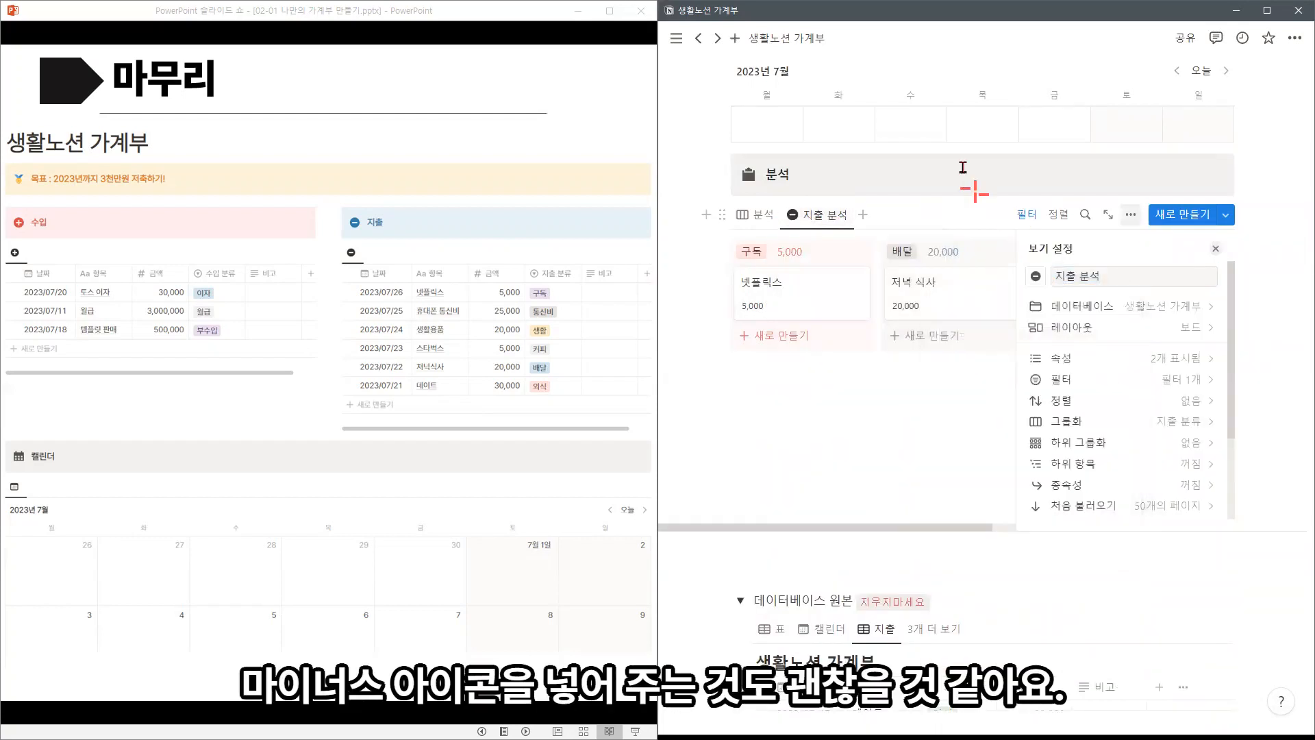
pyautogui.click(930, 168)
# Step: Collapse the 데이터베이스 원본 toggle and set the ledger page to full width
pyautogui.click(740, 428)
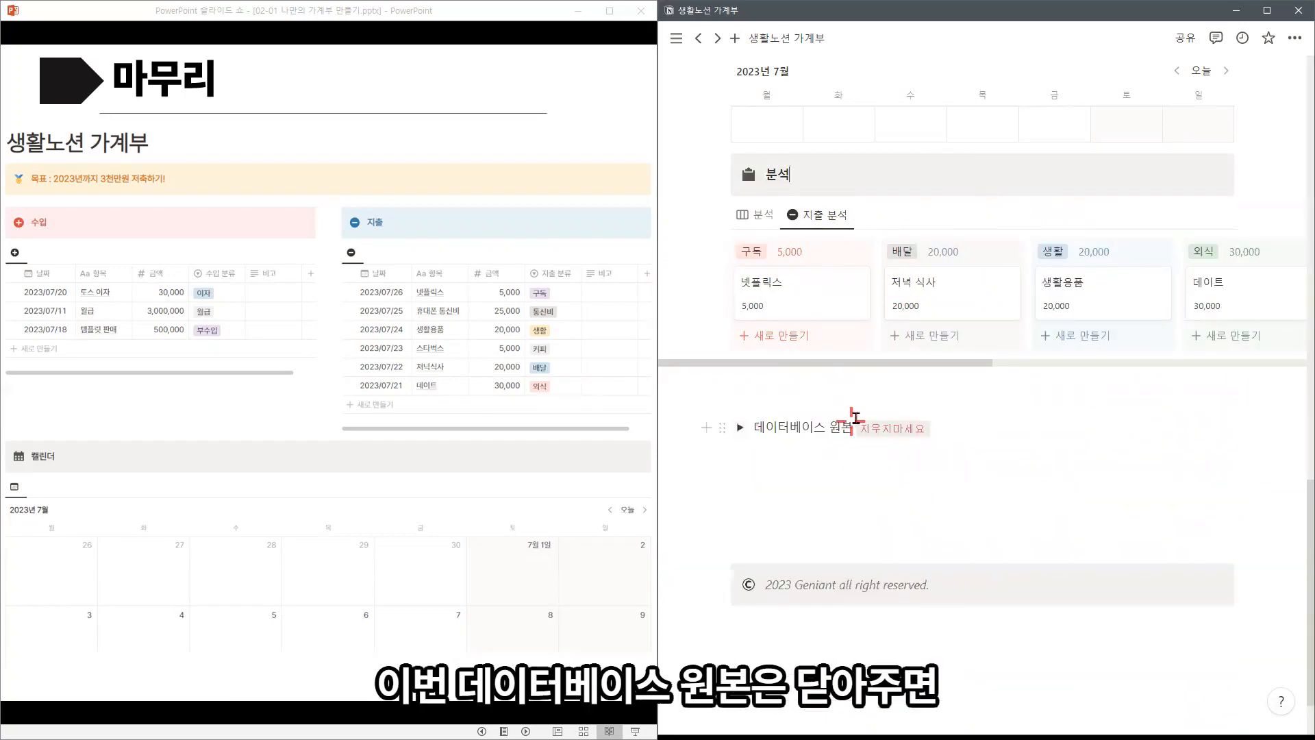
pyautogui.scroll(15, 717, 549)
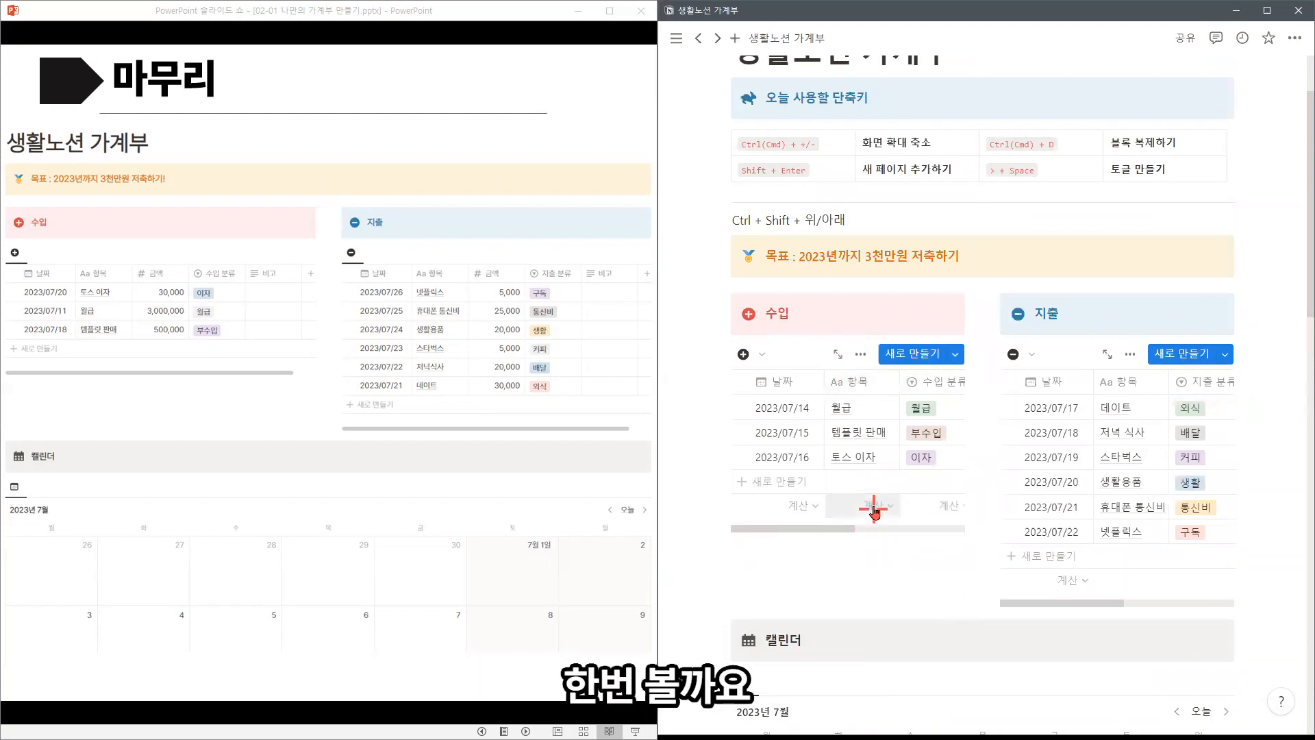
pyautogui.hotkey('ctrl', '-')
pyautogui.hotkey('ctrl', '-')
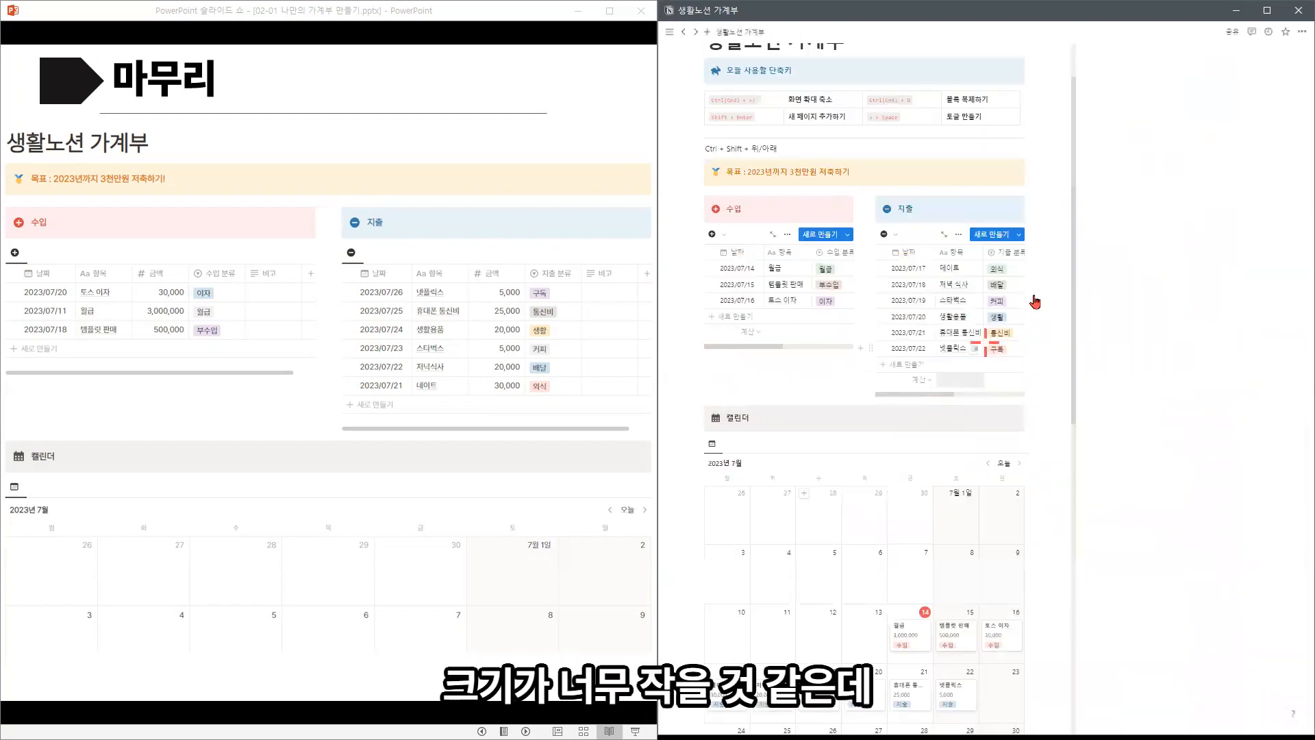
pyautogui.click(1296, 36)
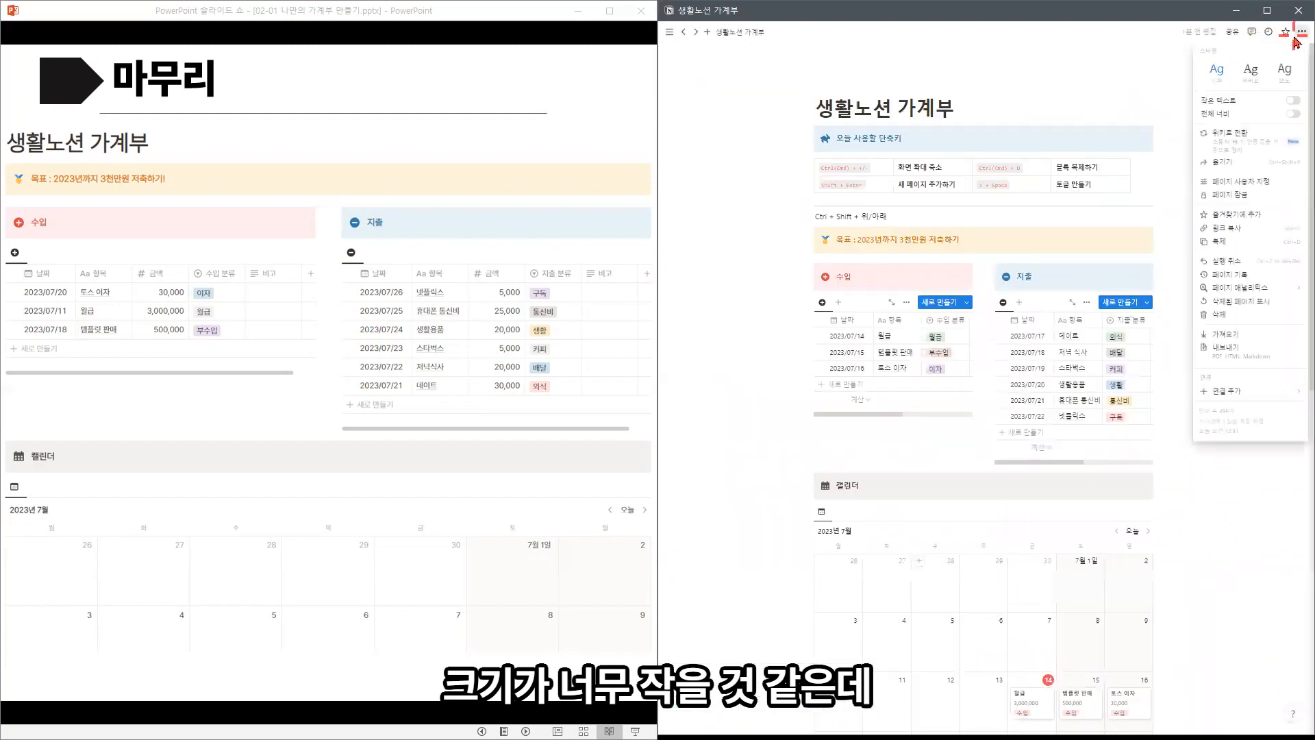
pyautogui.click(1293, 115)
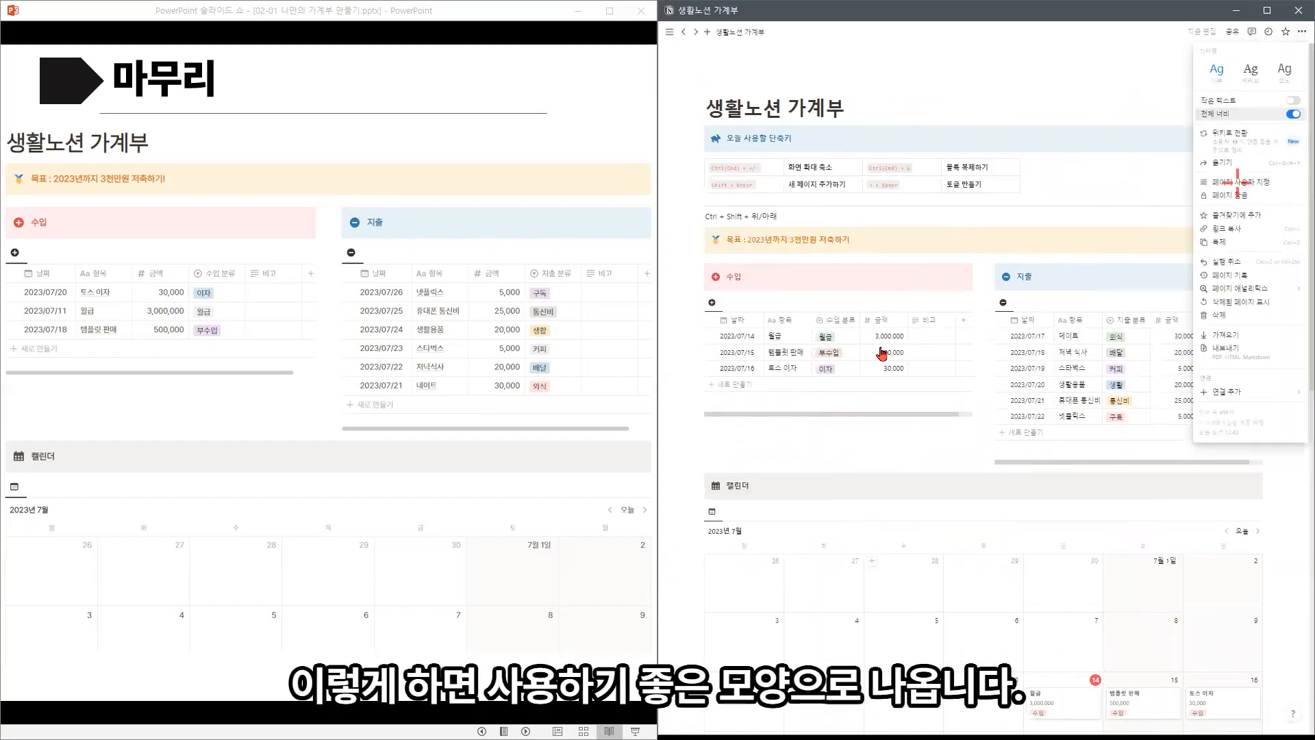
pyautogui.click(880, 336)
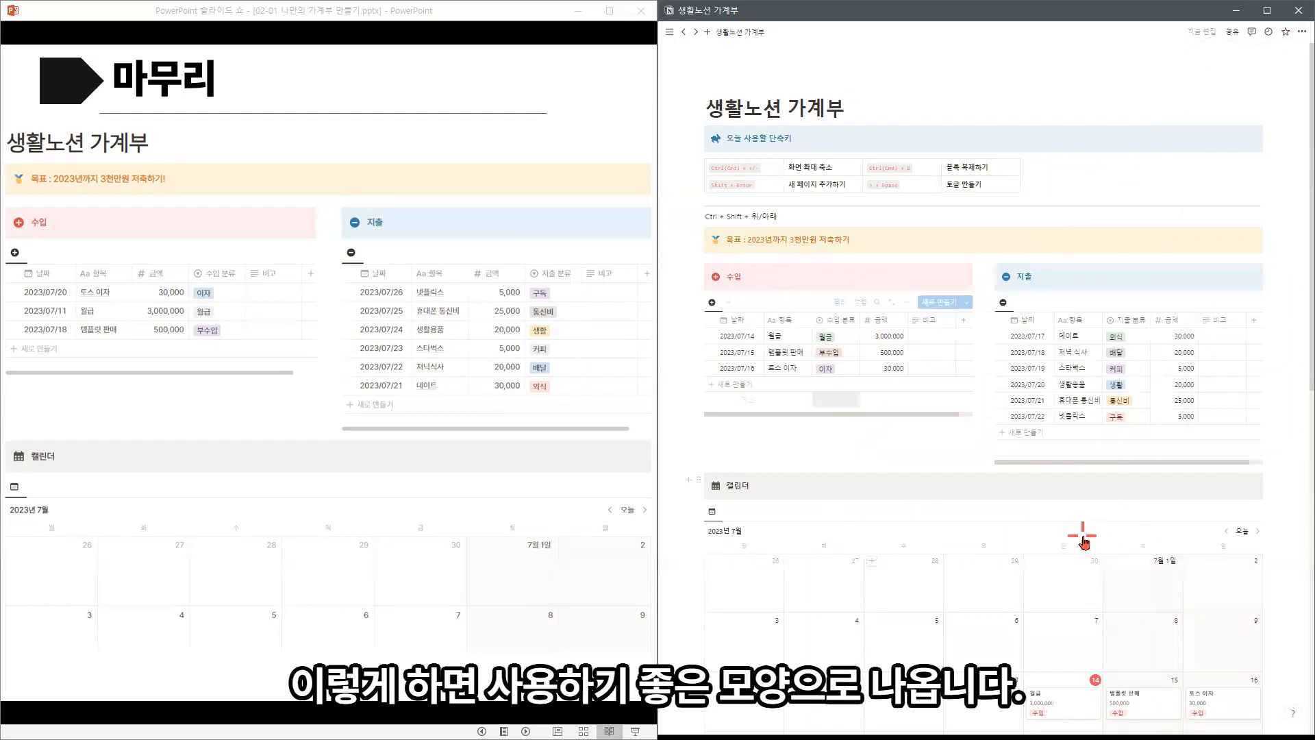
pyautogui.scroll(-6, 1083, 513)
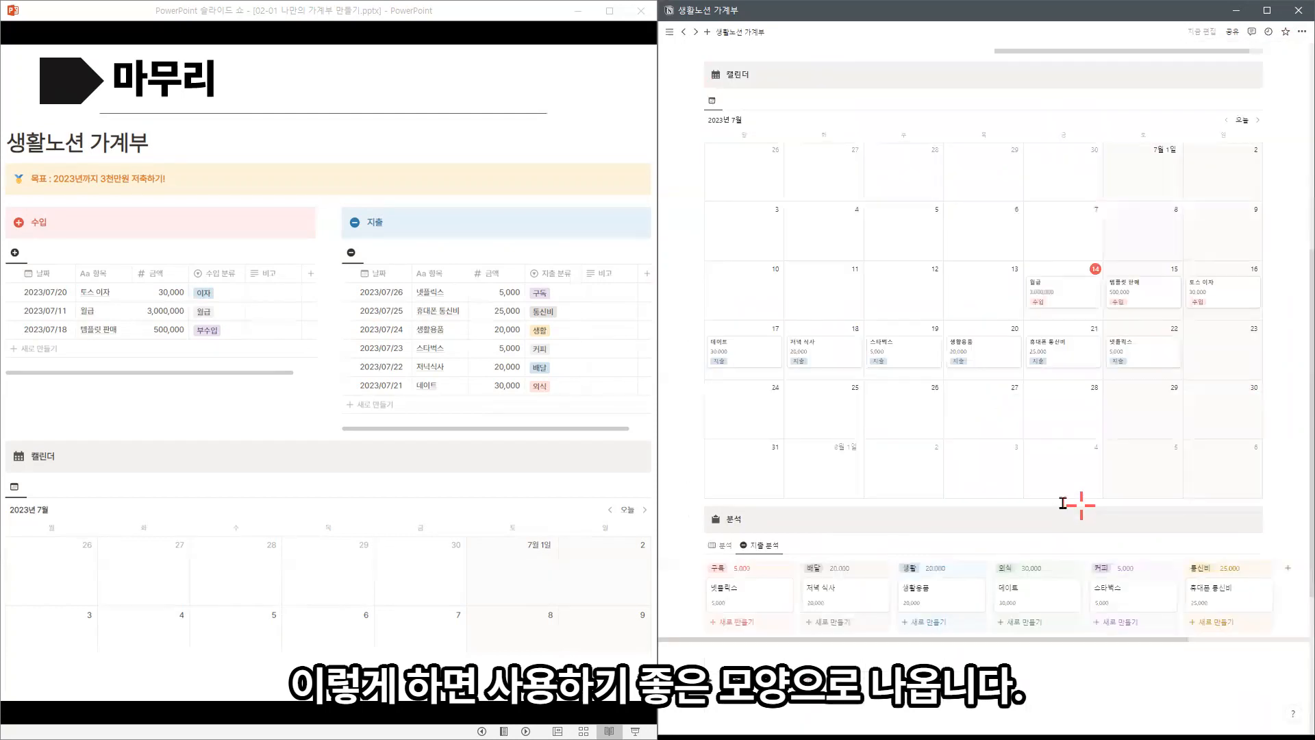
# Step: Switch to the PowerPoint slide show and reveal the whole diagram on the 보기, 복제를 조심하세요 slide
pyautogui.click(517, 426)
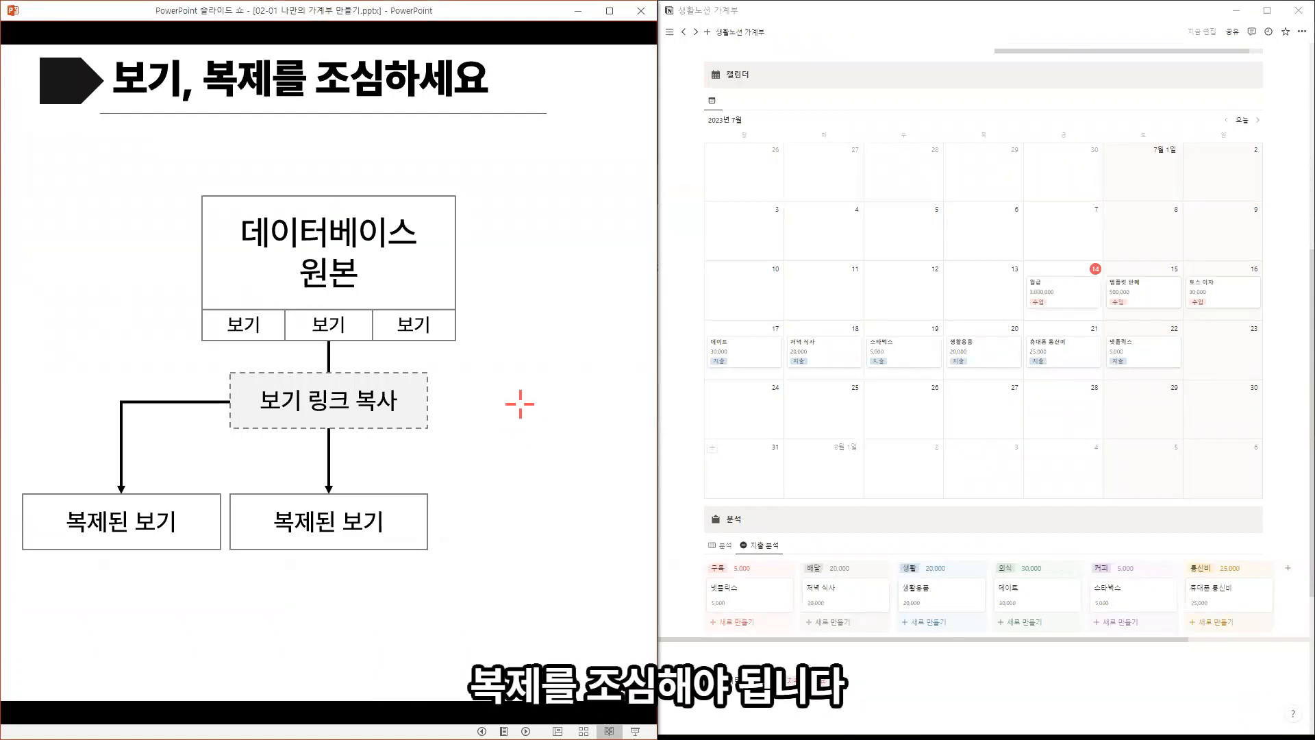
pyautogui.click(598, 275)
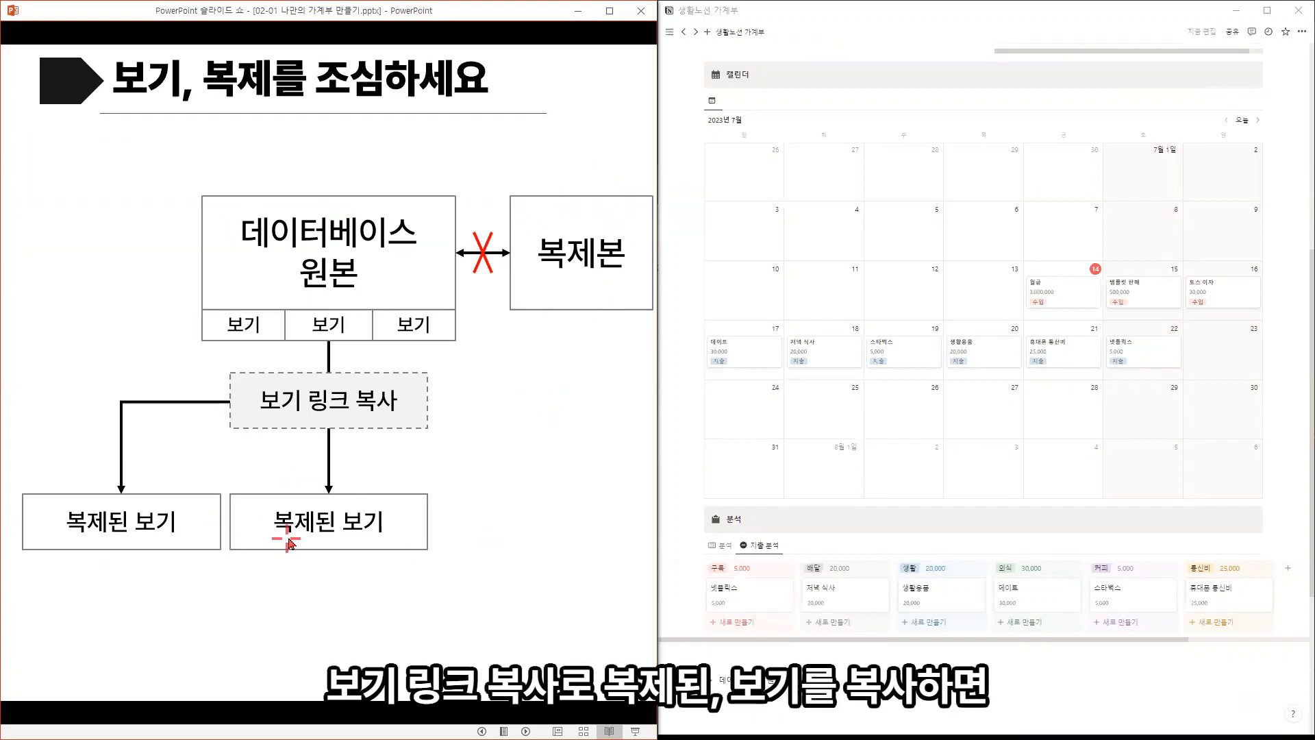
pyautogui.click(288, 543)
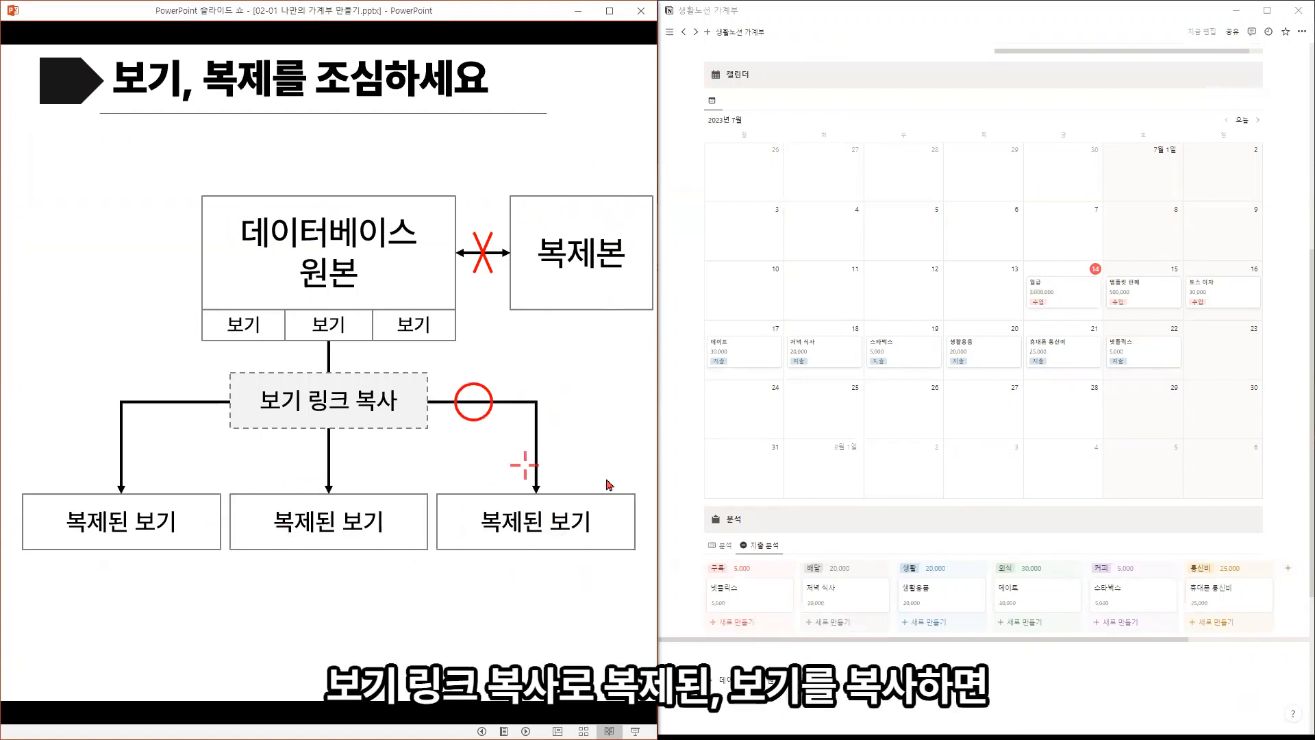